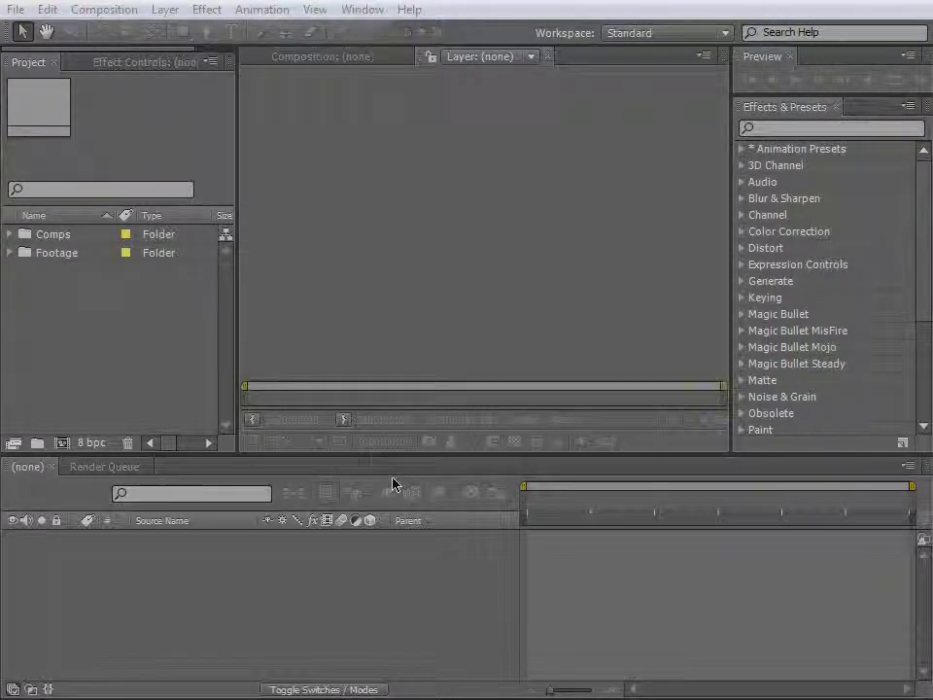
click(8, 255)
scroll(19, 256, down, 1)
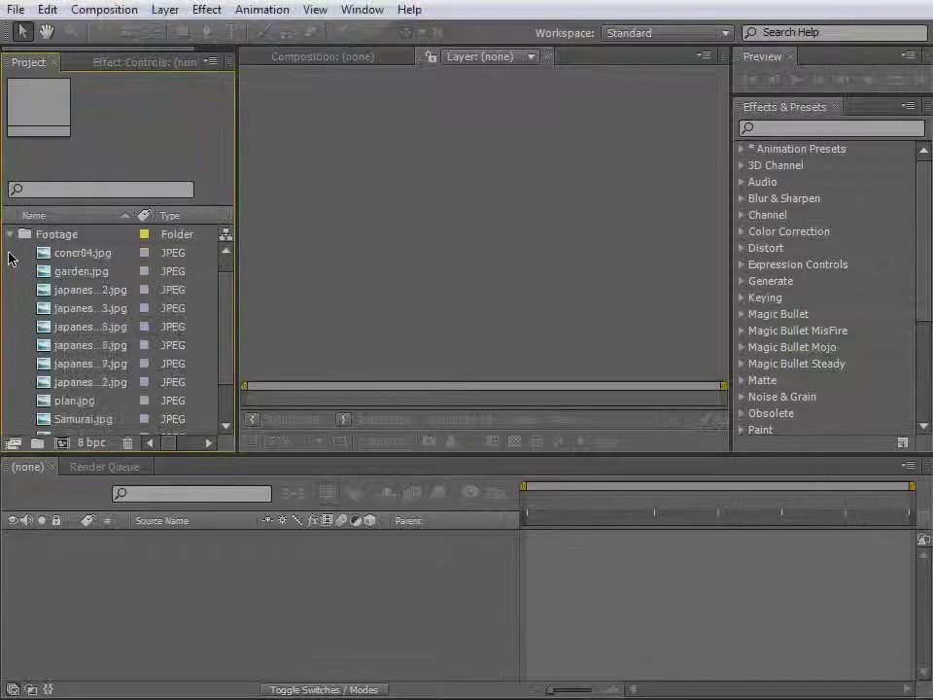
drag(227, 292, 242, 266)
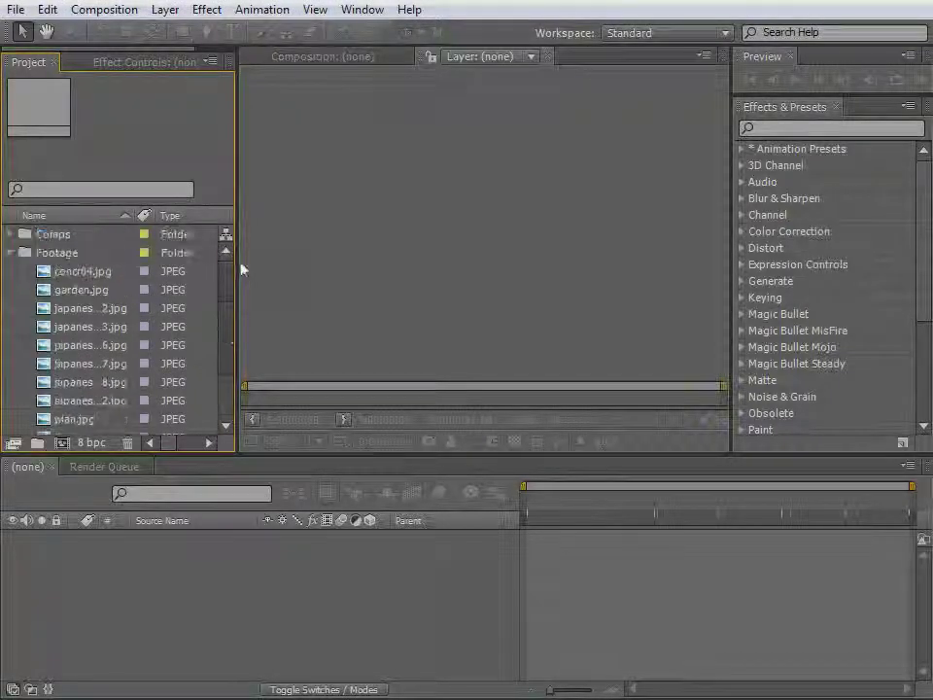
click(10, 252)
Create a 1280 x 720, 25 fps composition with a 0:00:30:01 duration and add plan.jpg from the Footage folder
click(104, 10)
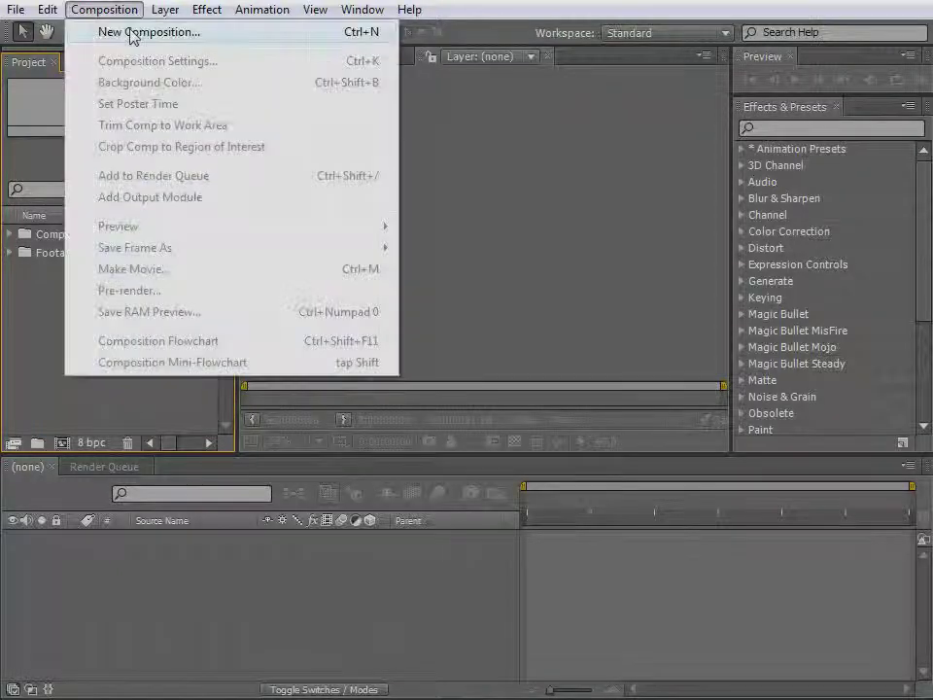
click(129, 34)
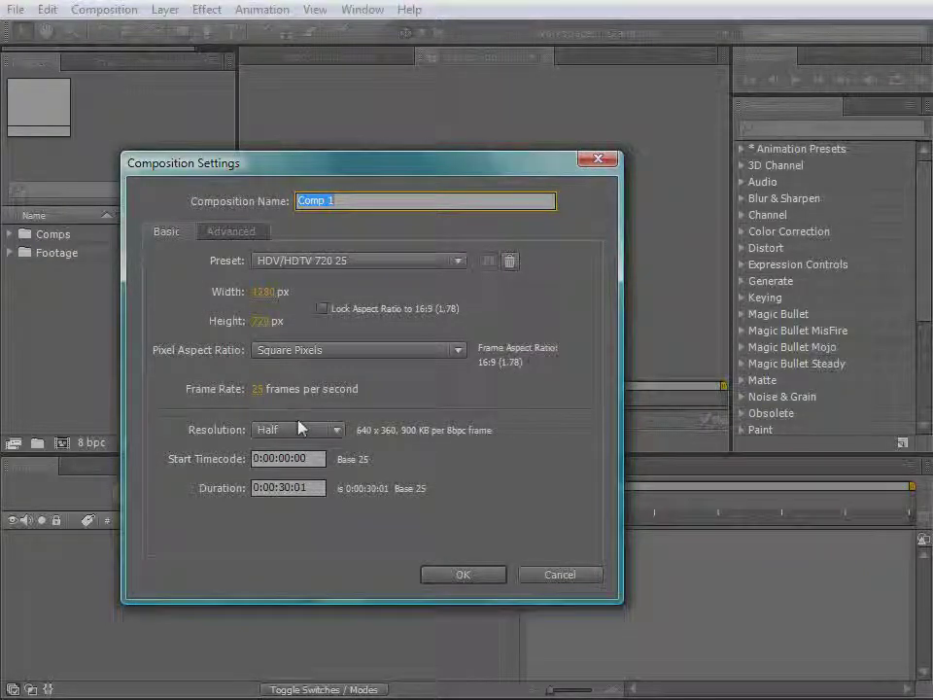
click(475, 580)
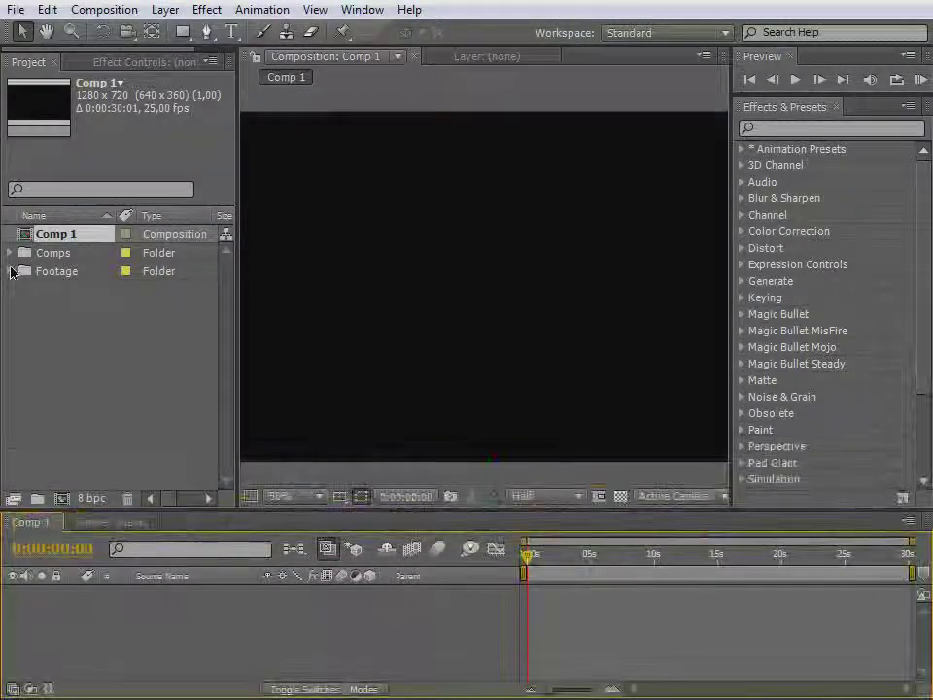
click(10, 271)
drag(64, 400, 471, 332)
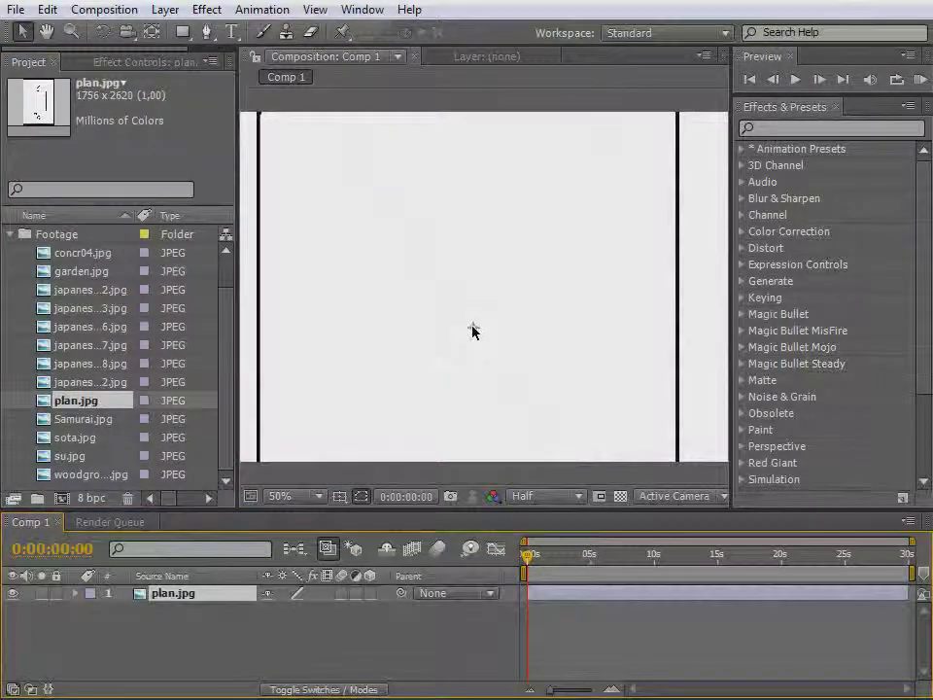
Switch to the Big Screen workspace and enlarge the composition viewer
double_click(439, 344)
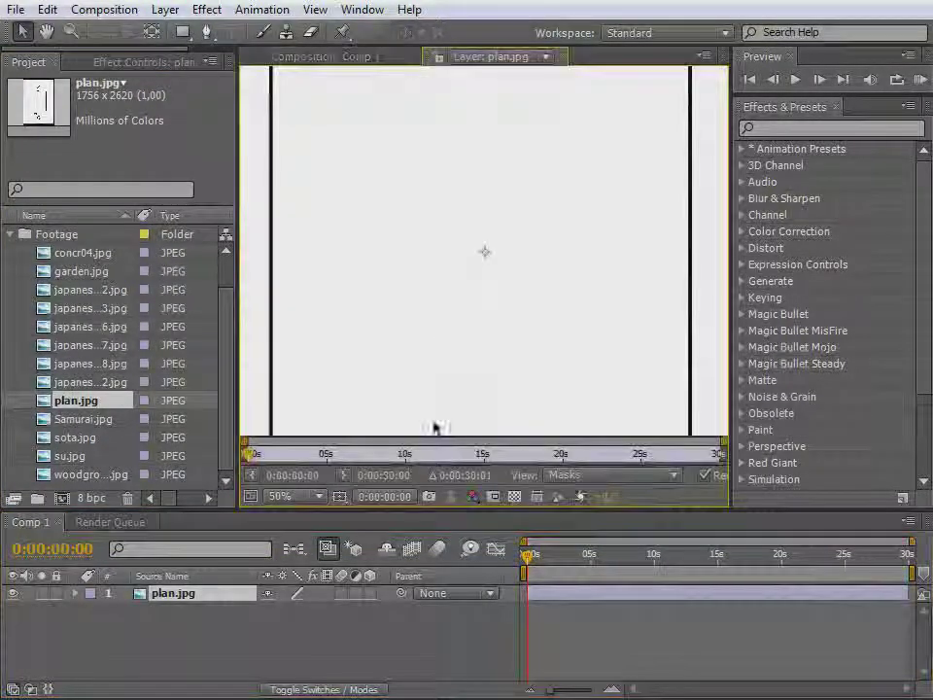
click(615, 33)
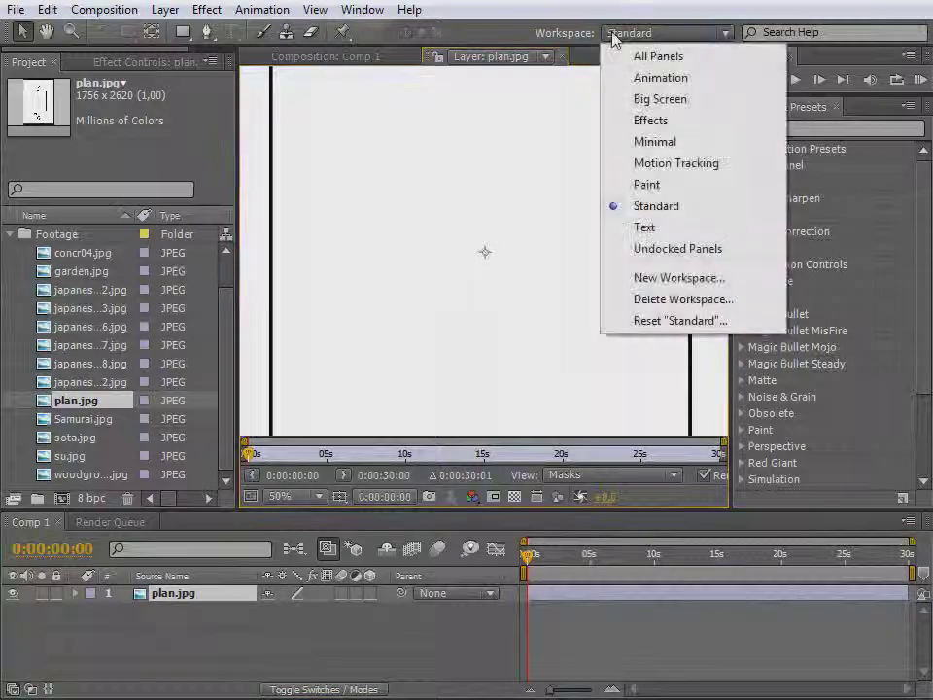
click(663, 99)
drag(534, 447, 531, 577)
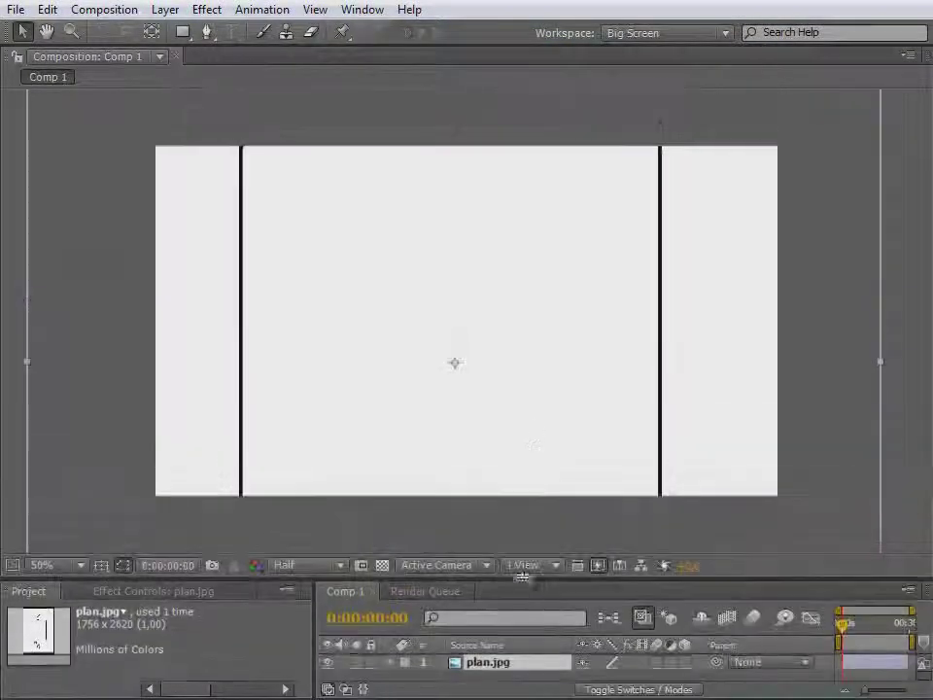
Examine the hand-drawn room plan in the plan.jpg layer view, from the entrance arrow to the far wall, and close that view
double_click(550, 363)
key(comma)
key(space)
drag(531, 383, 484, 380)
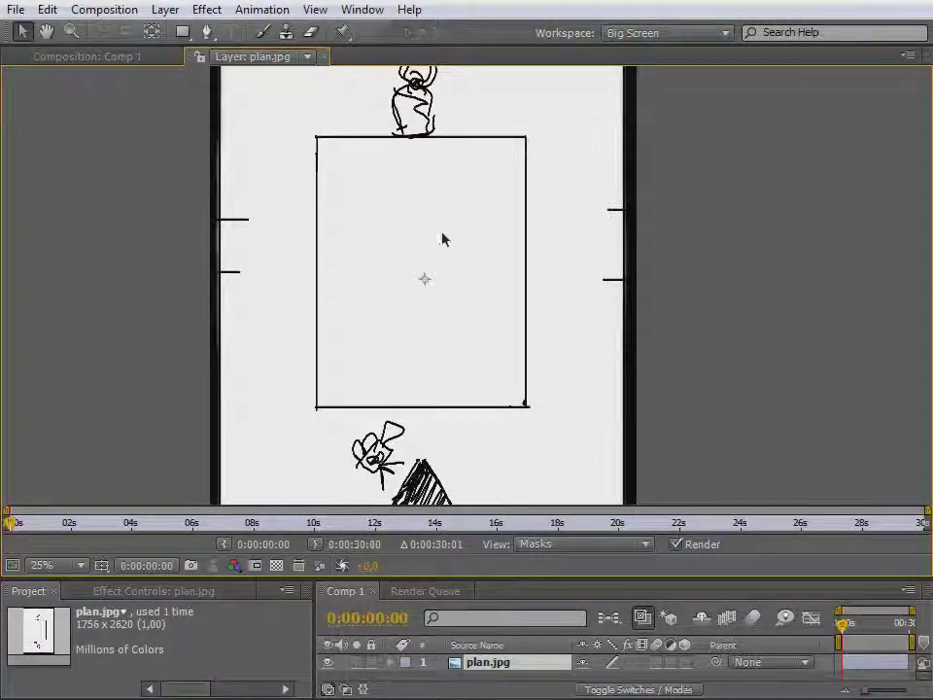
key(space)
drag(416, 114, 412, 242)
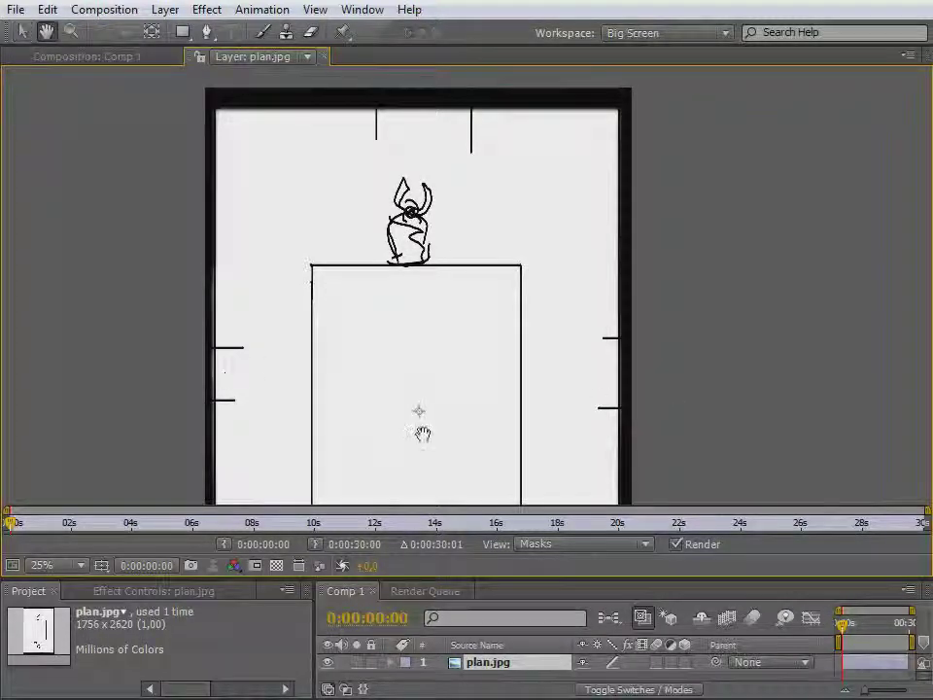
drag(402, 426, 365, 186)
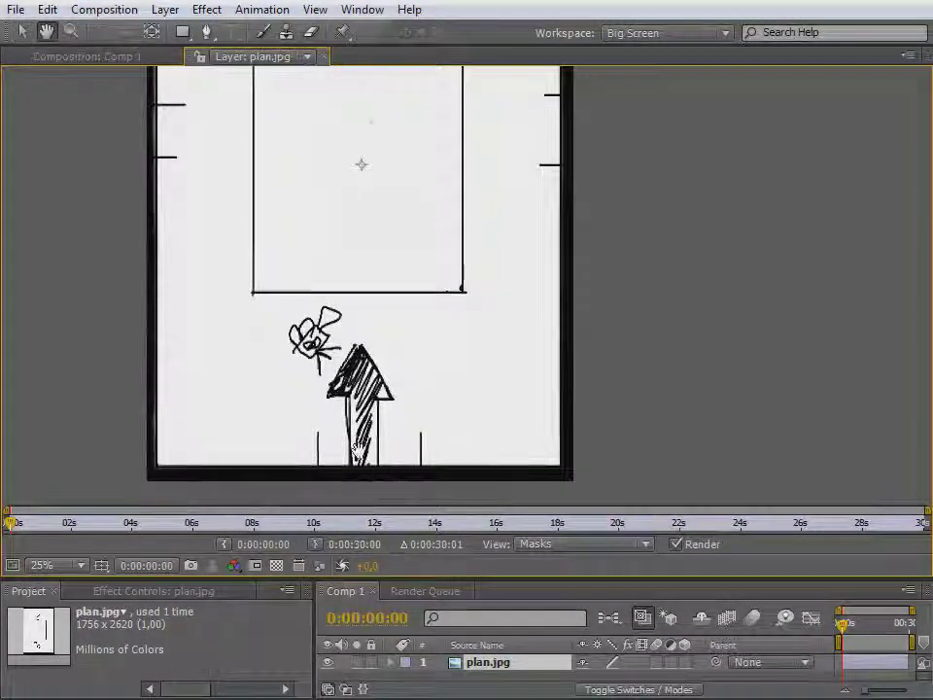
drag(358, 451, 368, 412)
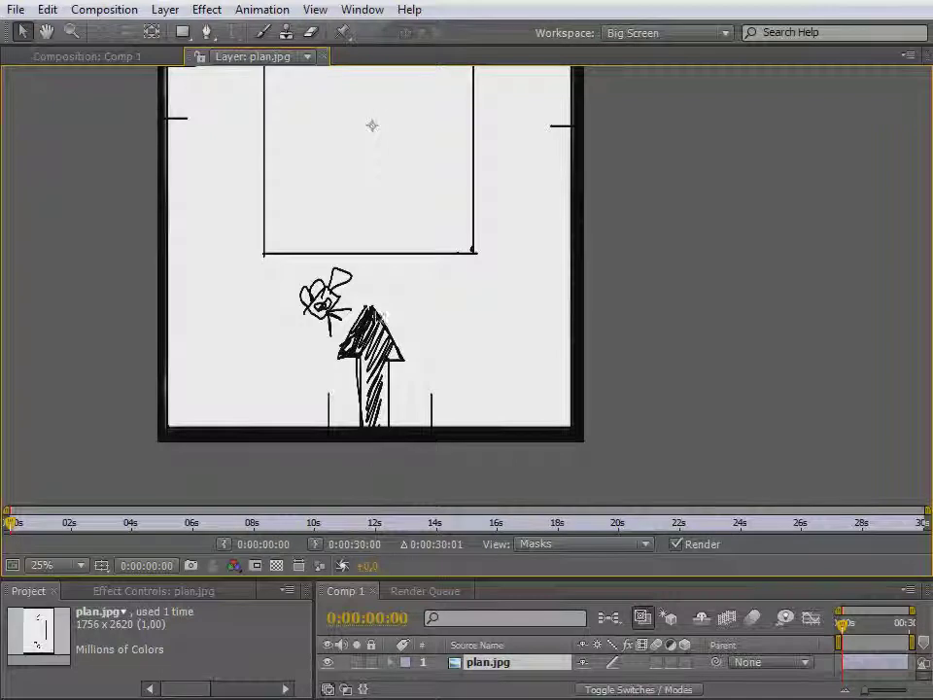
drag(376, 235, 375, 366)
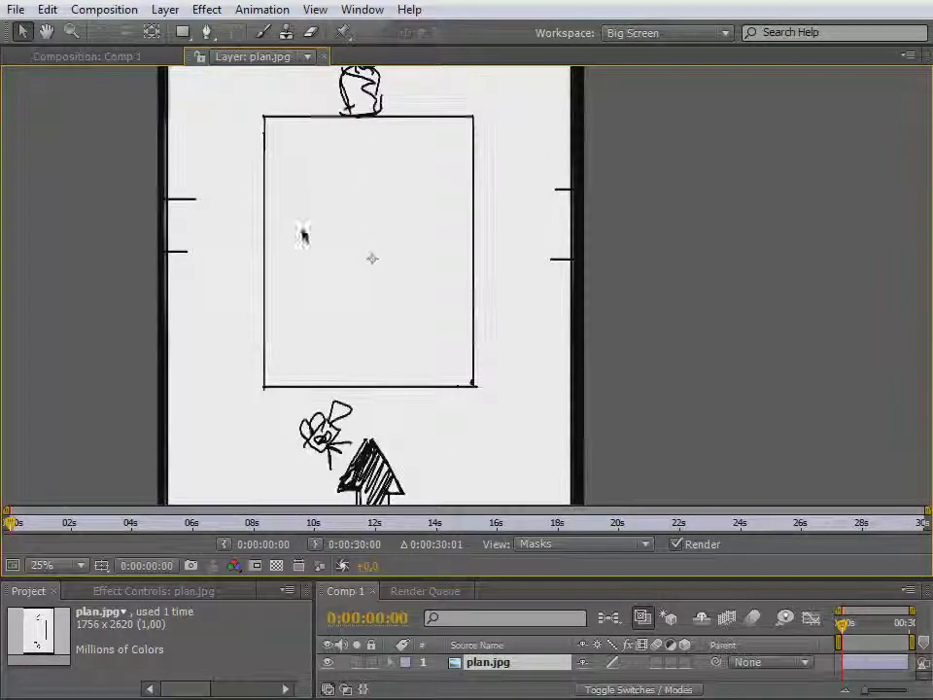
drag(368, 173, 373, 371)
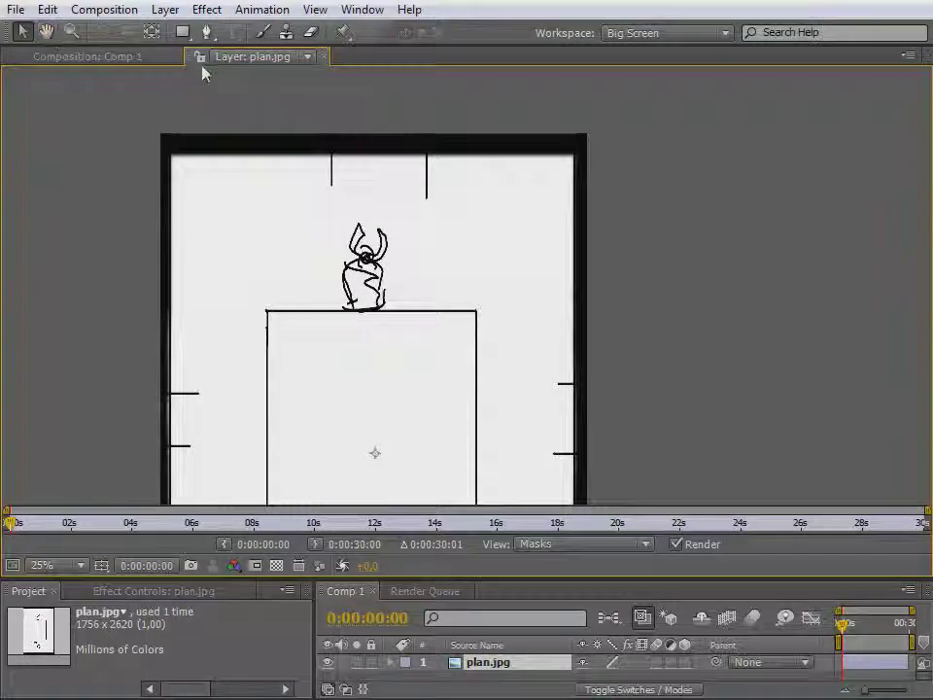
click(323, 58)
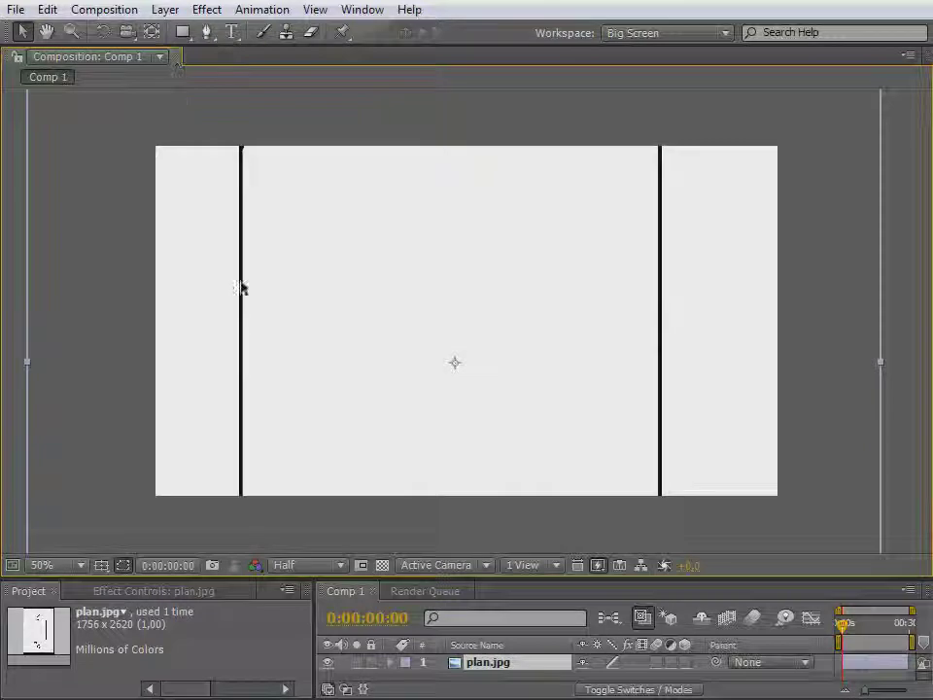
Make the plan.jpg layer a 3D layer
drag(424, 583, 417, 369)
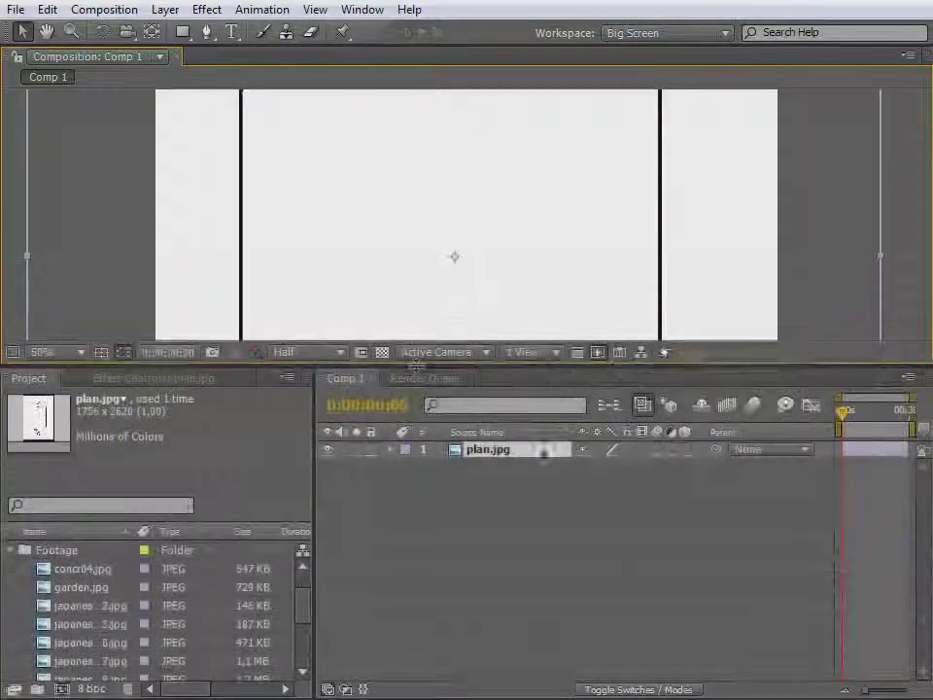
click(684, 449)
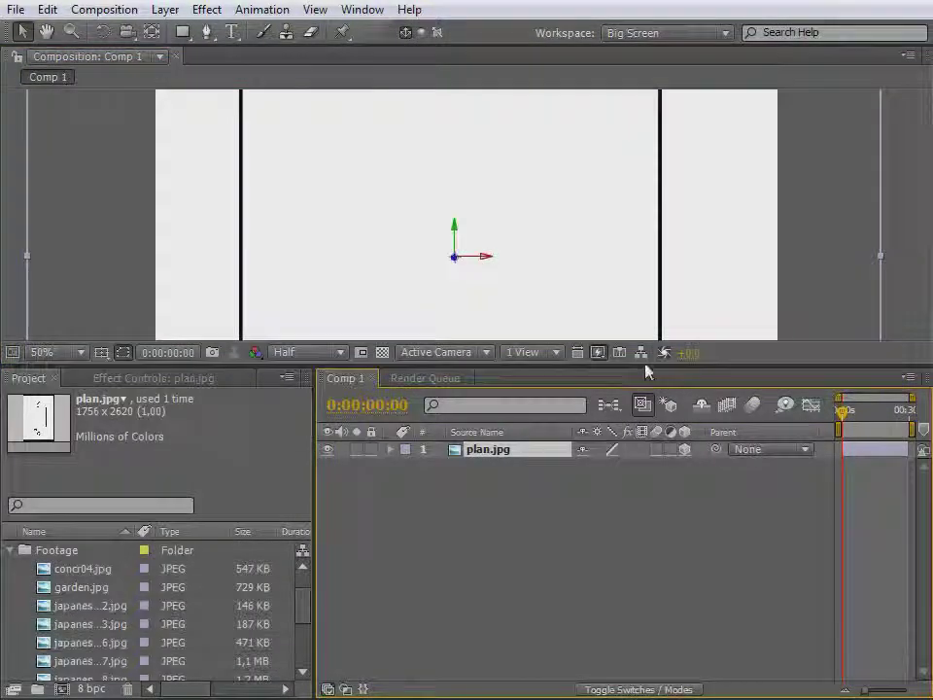
drag(643, 370, 622, 502)
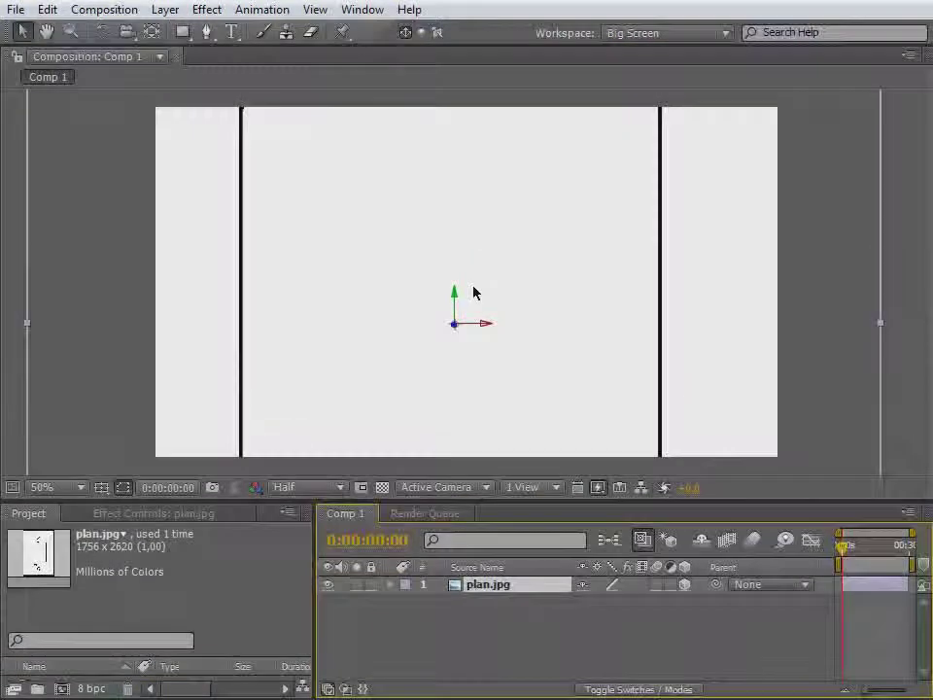
Rotate the plan layer about its X axis until it lies flat like a floor, and lower it slightly
key(w)
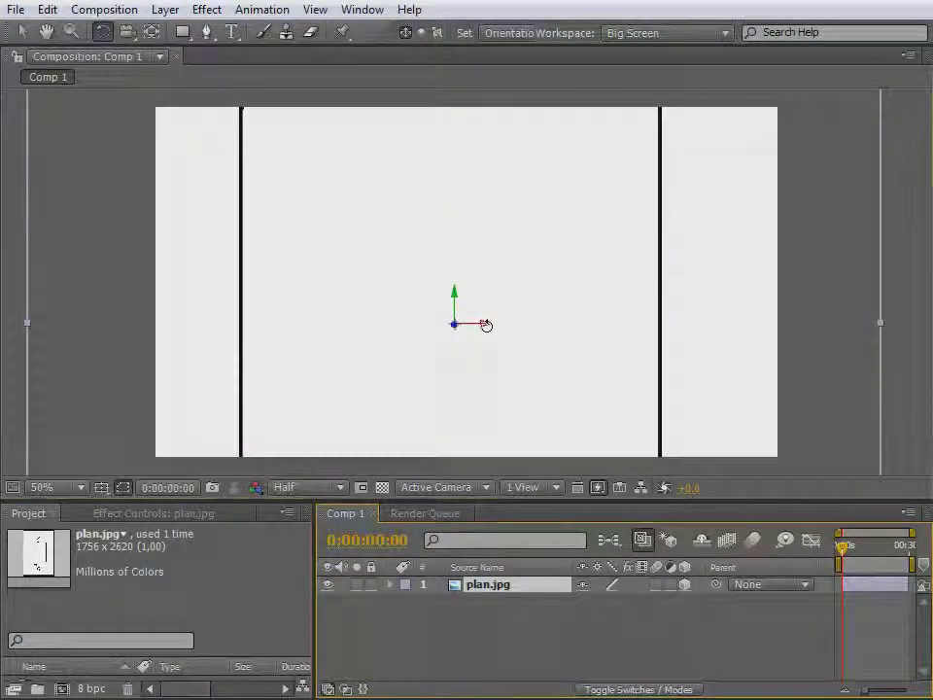
drag(486, 325, 483, 288)
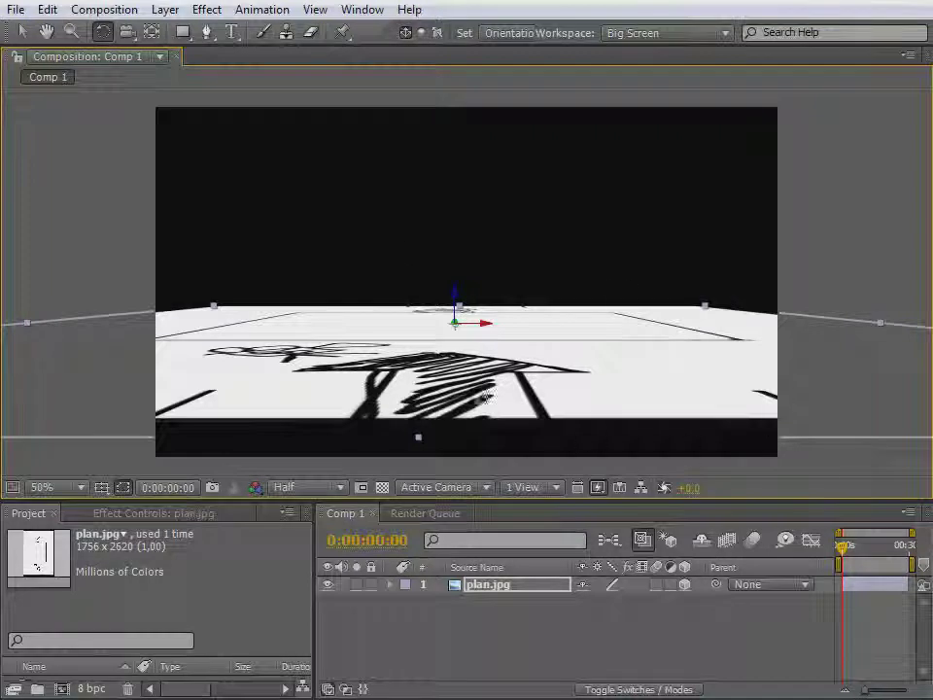
key(v)
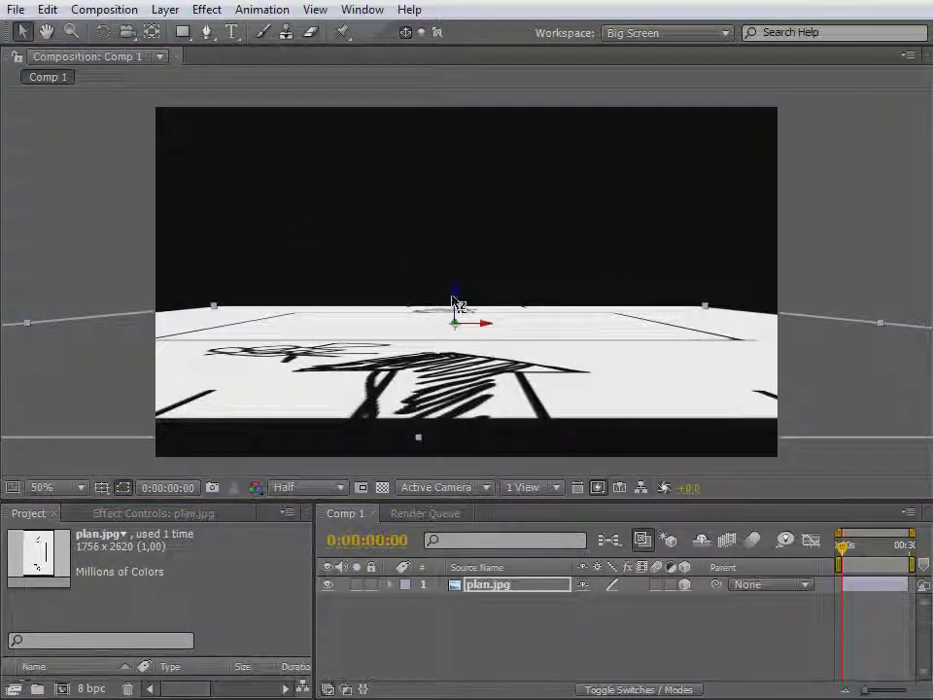
drag(453, 305, 455, 310)
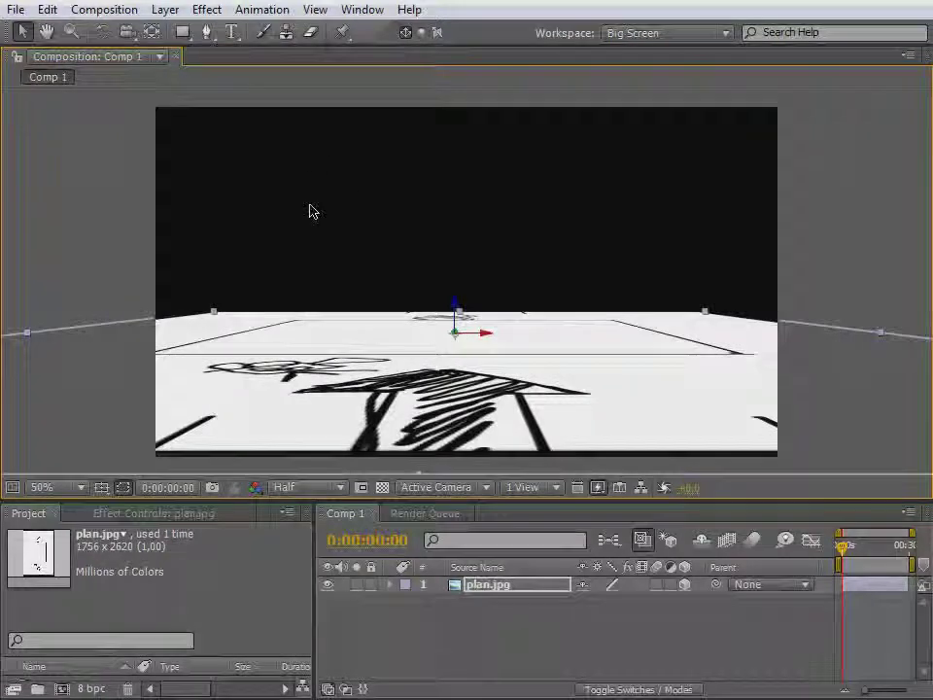
Orbit Custom View 1 until the plan is seen from above its entrance side, and scale the plan layer down slightly
click(465, 496)
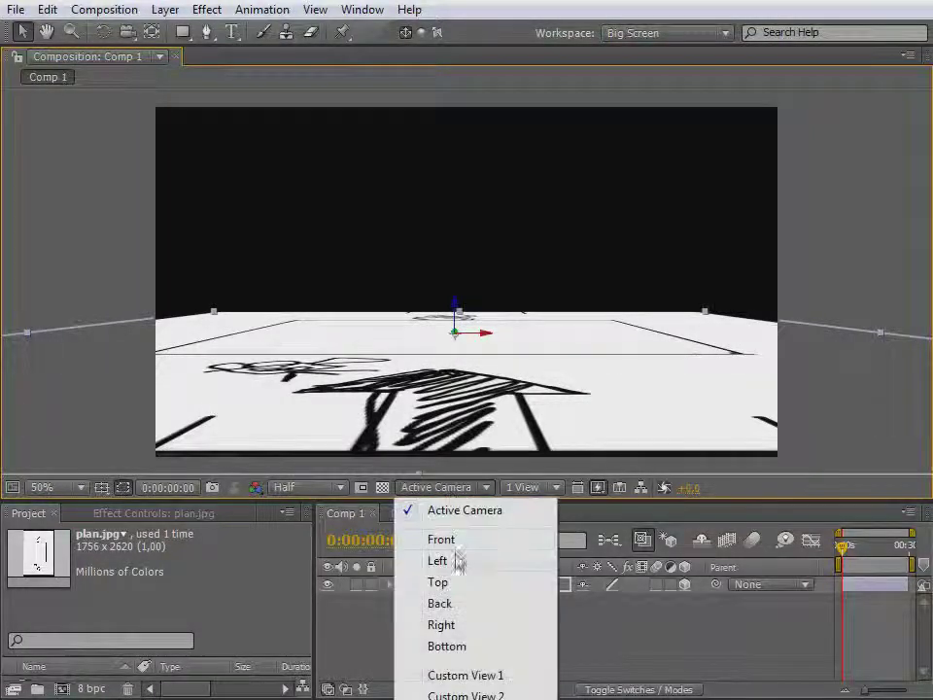
click(460, 678)
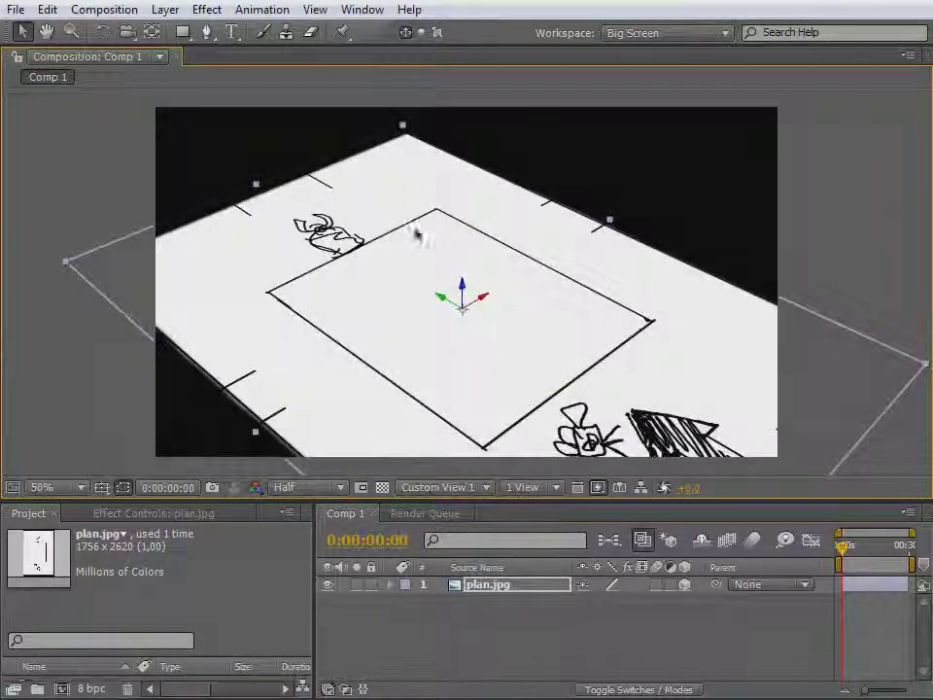
click(128, 31)
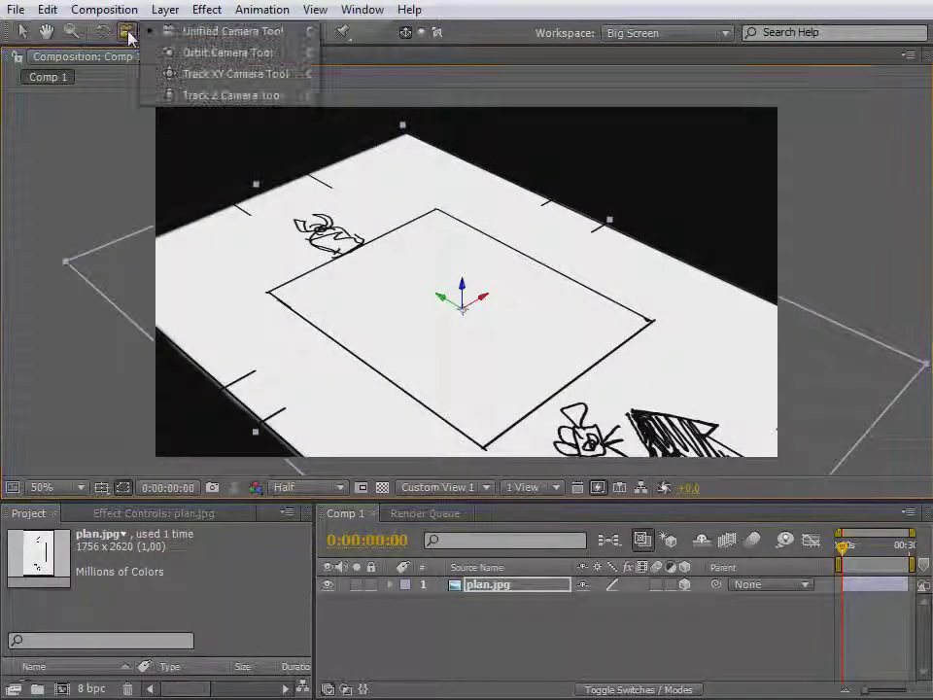
click(282, 39)
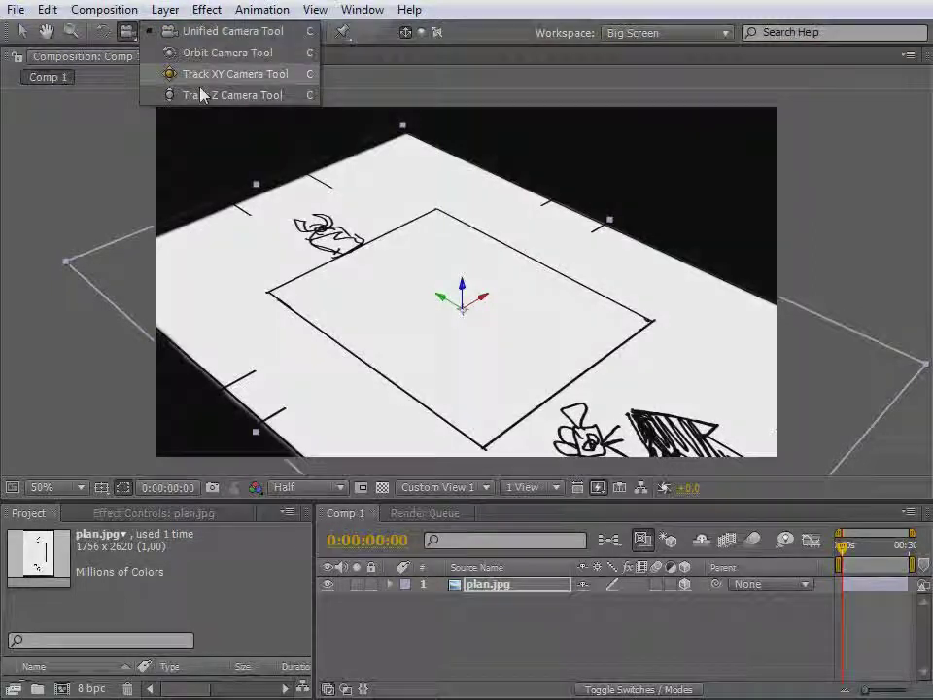
click(217, 50)
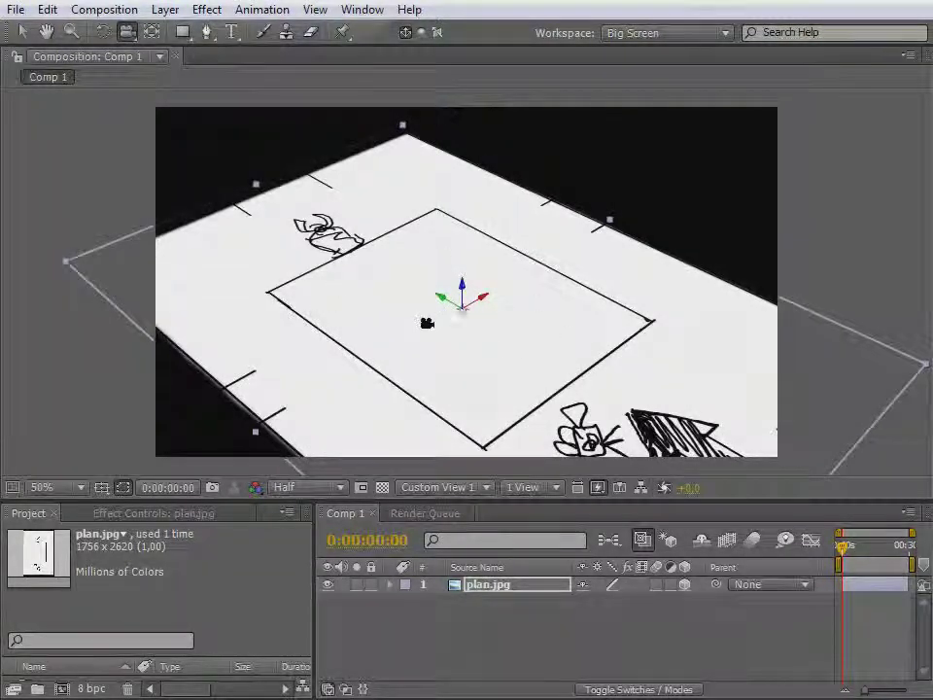
drag(550, 320, 485, 368)
drag(468, 322, 648, 383)
click(24, 33)
drag(666, 244, 641, 254)
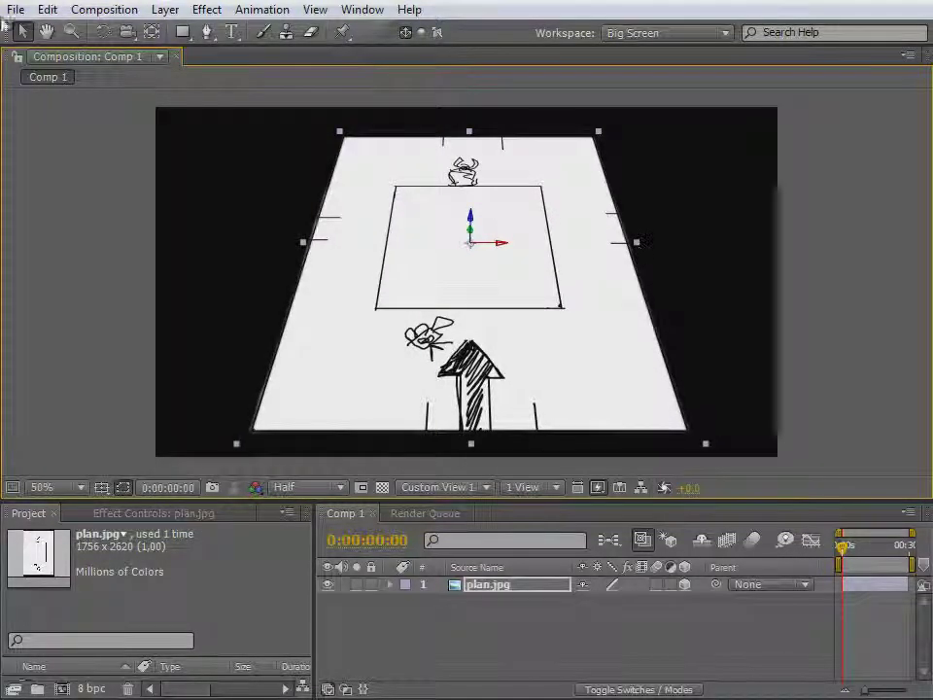
Add woodground.jpg to the composition above plan.jpg and make it a 3D layer
drag(521, 496, 521, 320)
scroll(298, 596, down, 2)
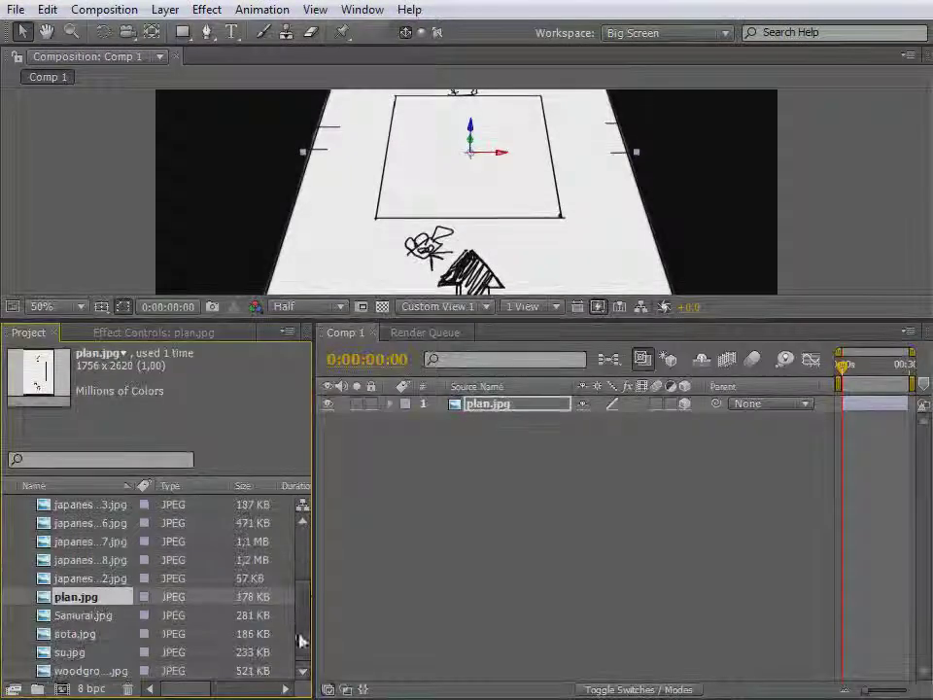
click(92, 670)
drag(92, 671, 436, 406)
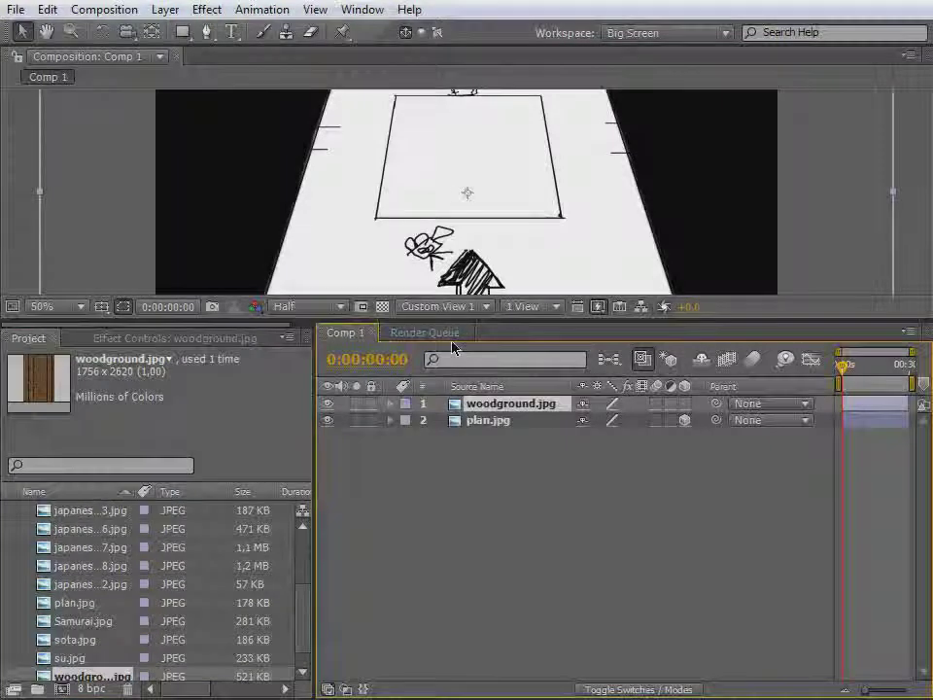
drag(462, 321, 462, 452)
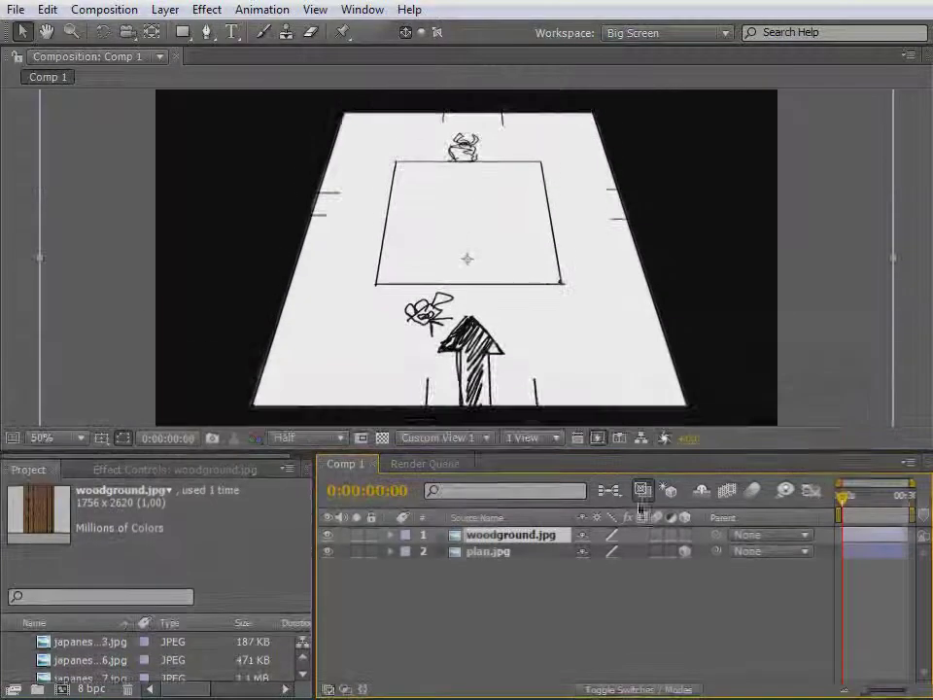
click(684, 535)
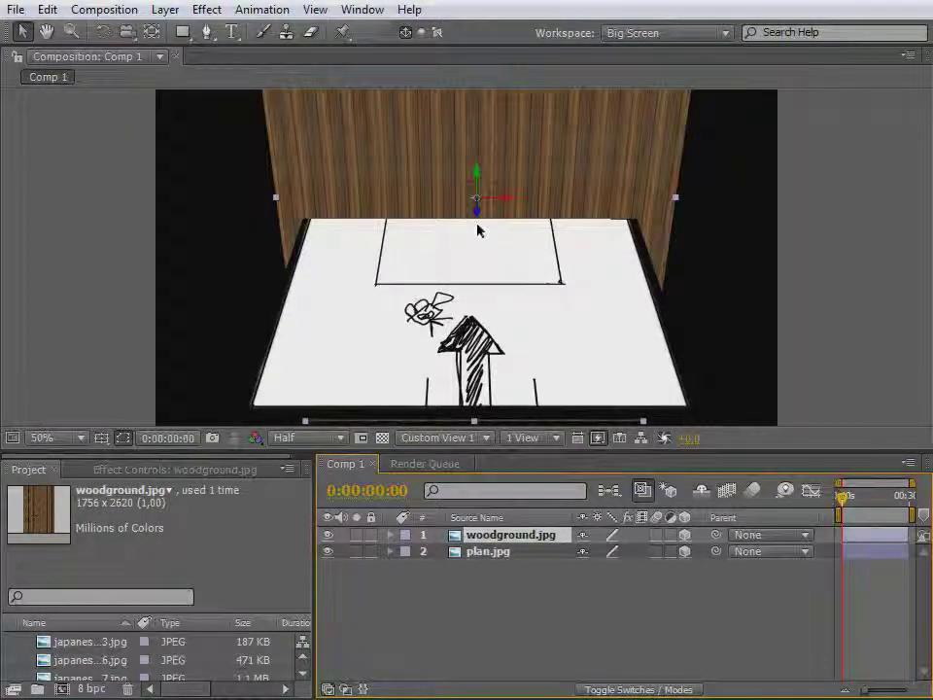
Rotate the woodground.jpg layer about its X axis until it lies flat, and lower it onto the plan
key(w)
drag(506, 199, 501, 150)
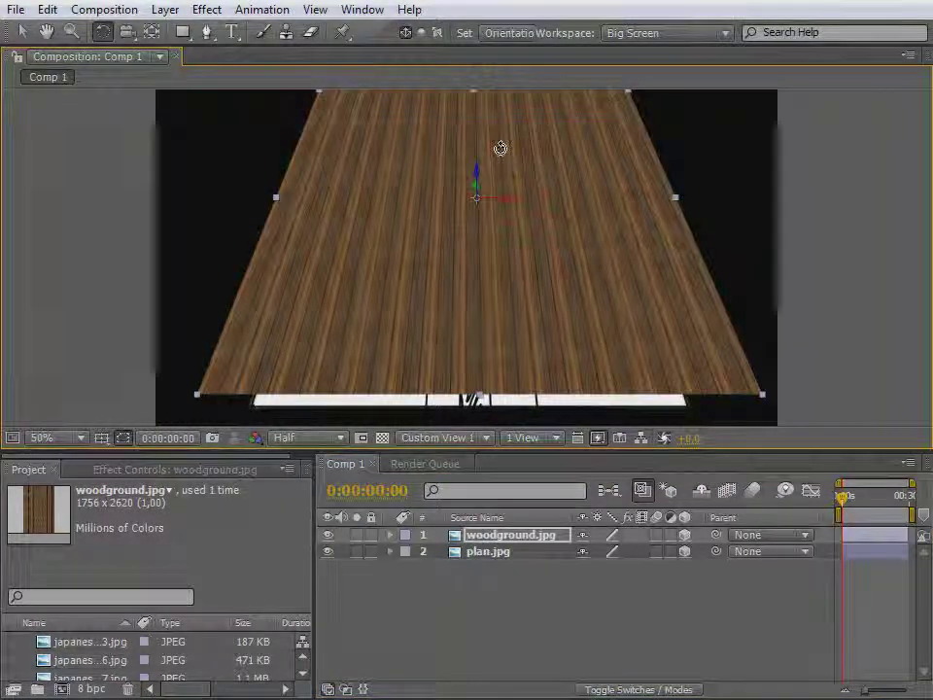
key(v)
mouse_move(476, 180)
mouse_down()
mouse_move(486, 248)
mouse_move(485, 220)
mouse_up()
Scale and shift the woodground.jpg layer sideways until it covers the whole plan as the floor
drag(673, 219, 640, 262)
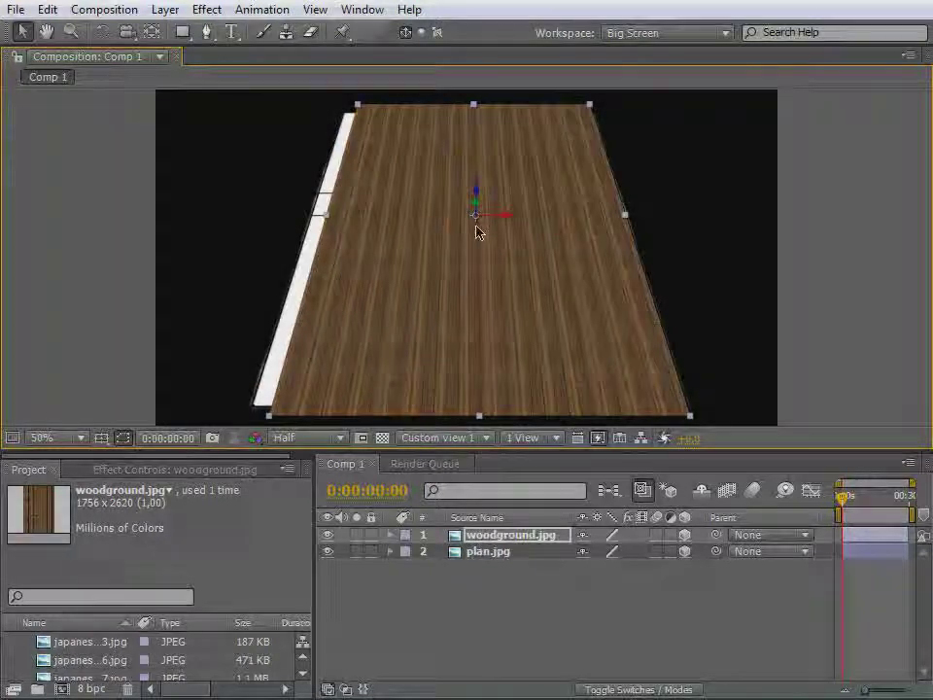
drag(506, 220, 495, 220)
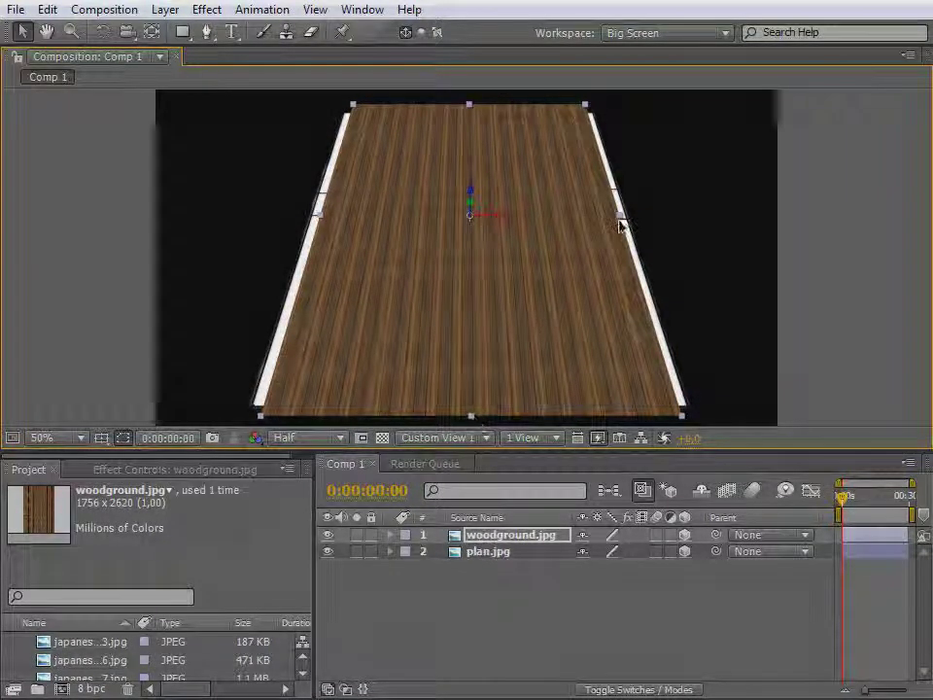
drag(622, 224, 629, 226)
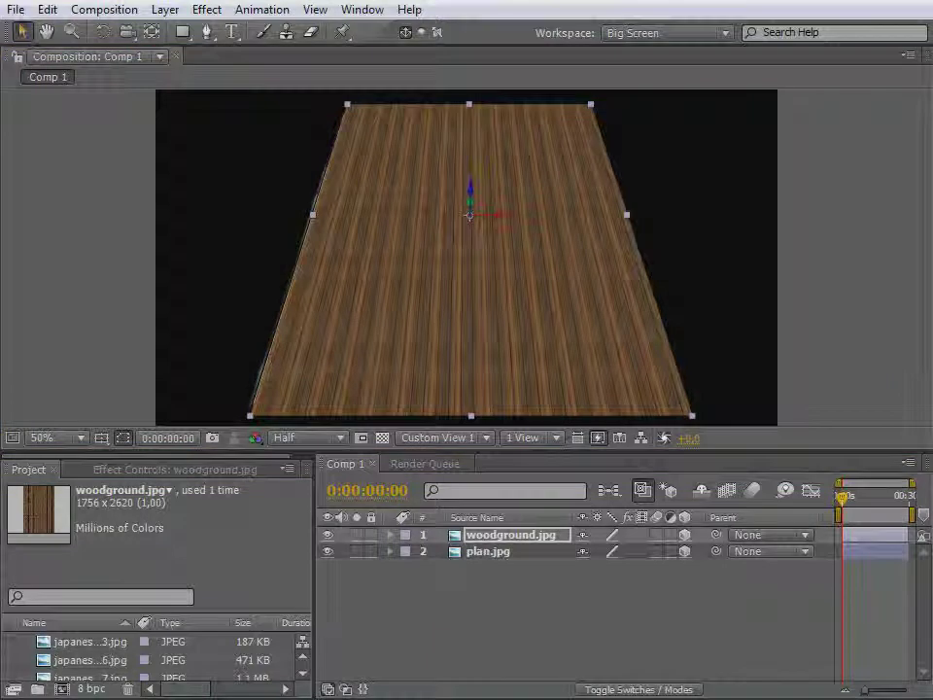
Create a solid in light gray BFBFBF and make it a 3D layer
click(163, 10)
mouse_move(182, 35)
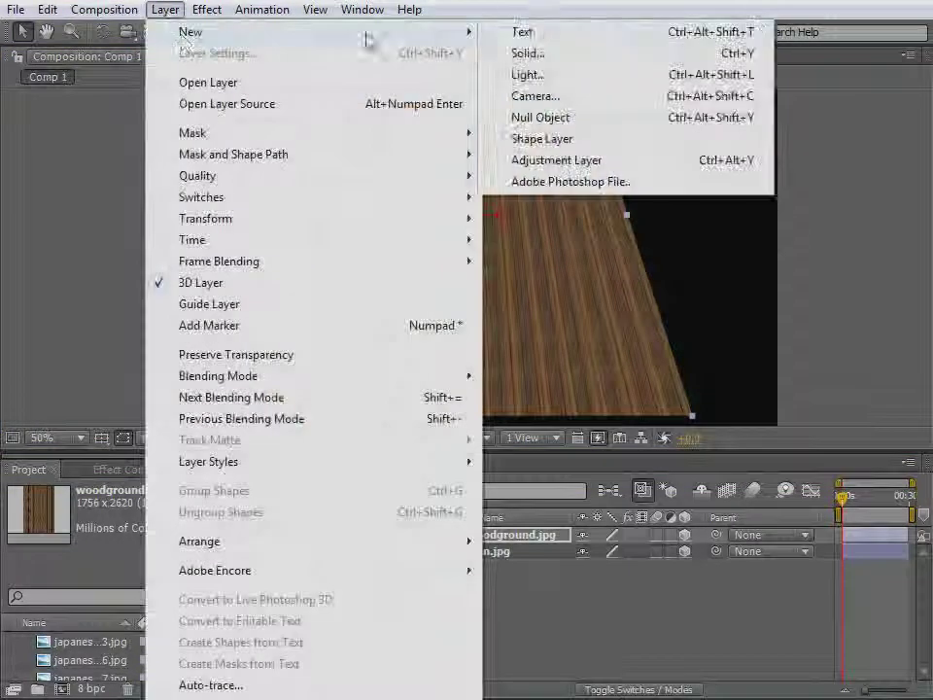
click(528, 53)
click(278, 373)
drag(452, 326, 412, 313)
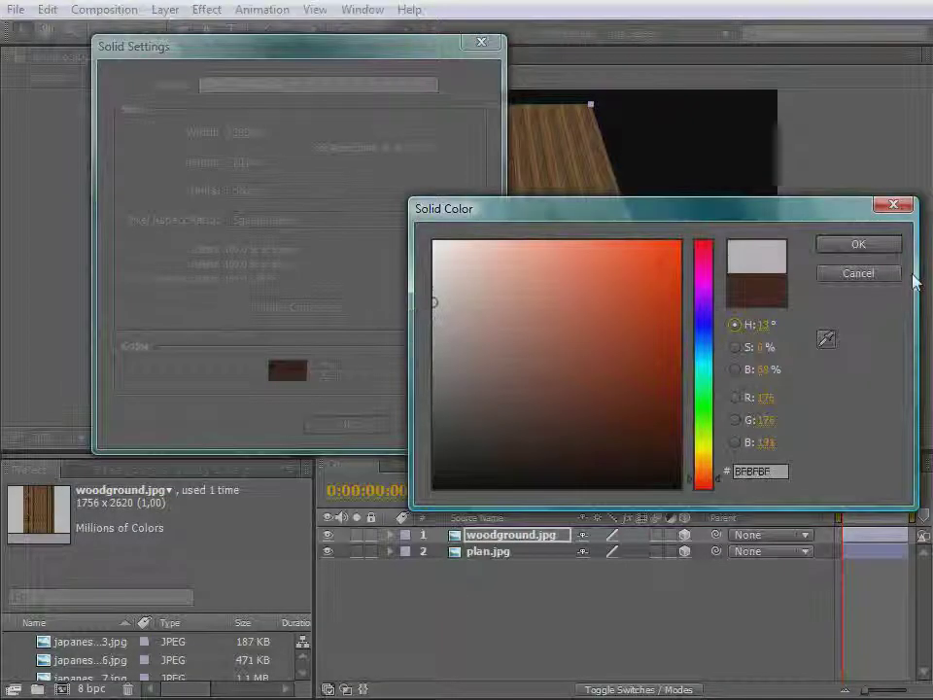
click(858, 244)
click(365, 427)
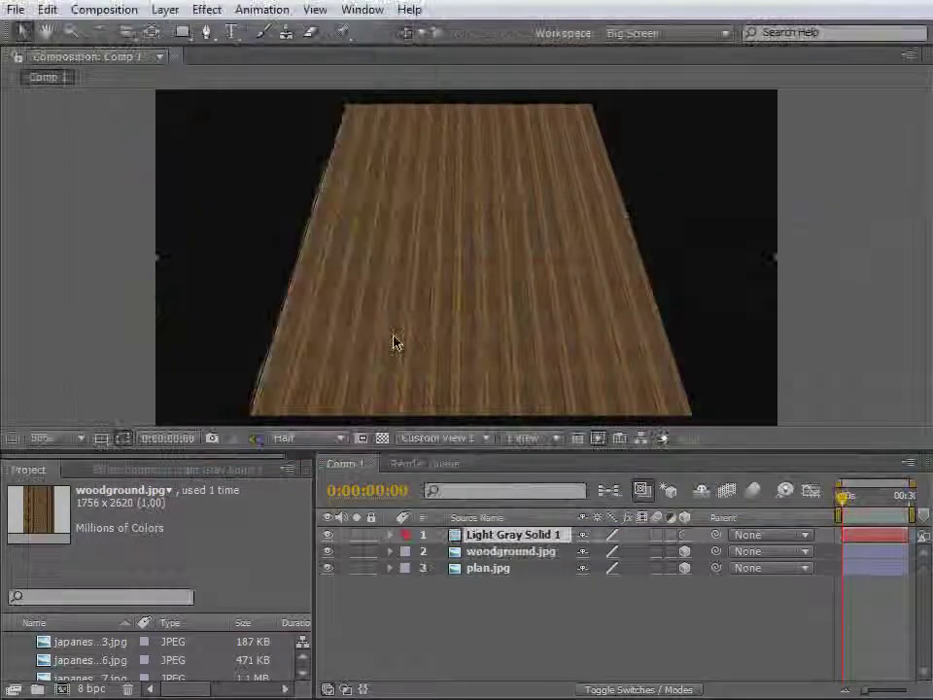
click(686, 536)
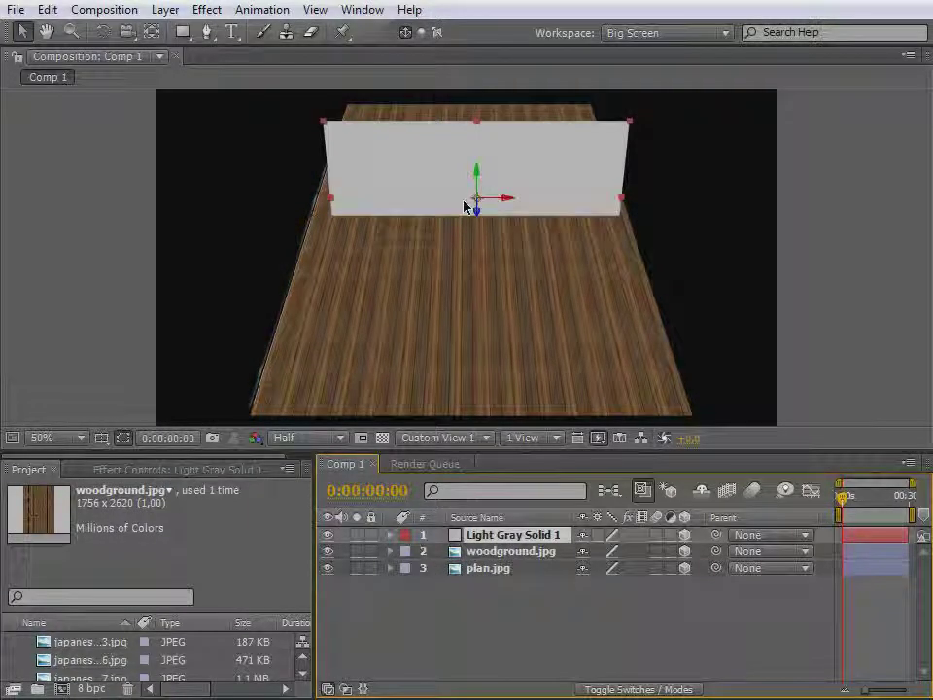
Turn the light gray solid a quarter turn about its Y axis, move it to the floor's left edge, and stretch it along the floor
drag(476, 178, 517, 188)
key(v)
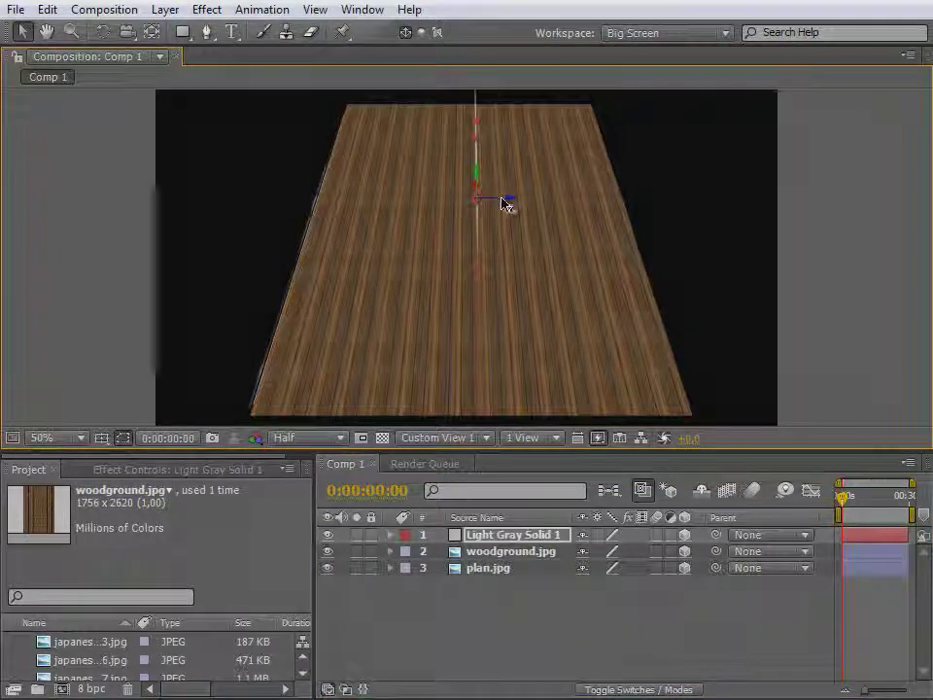
drag(450, 211, 160, 324)
drag(295, 284, 252, 423)
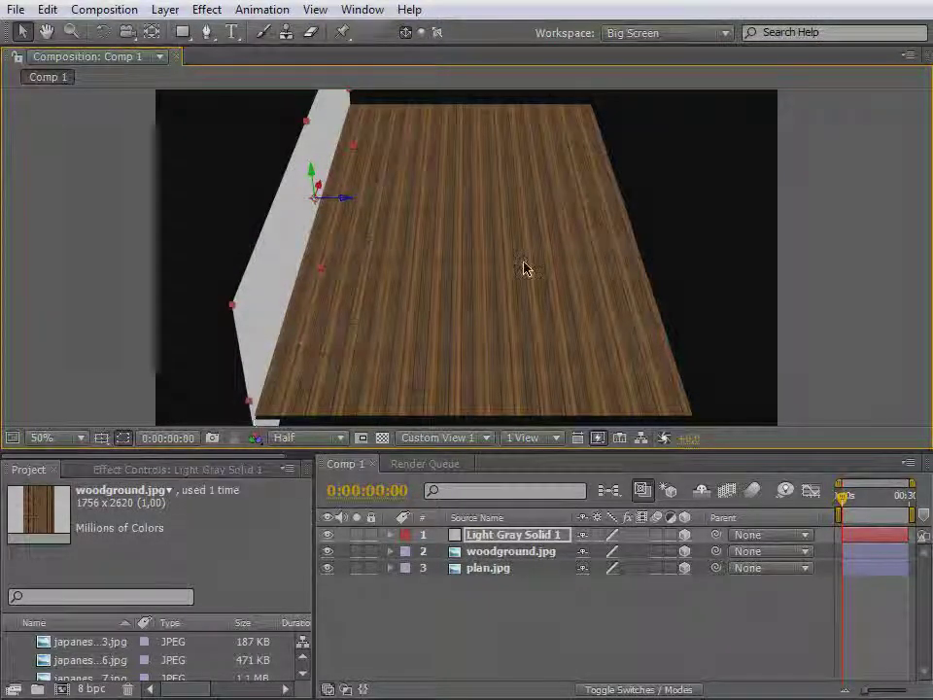
Raise the light gray wall until its lower edge meets the wooden floor
drag(524, 262, 456, 341)
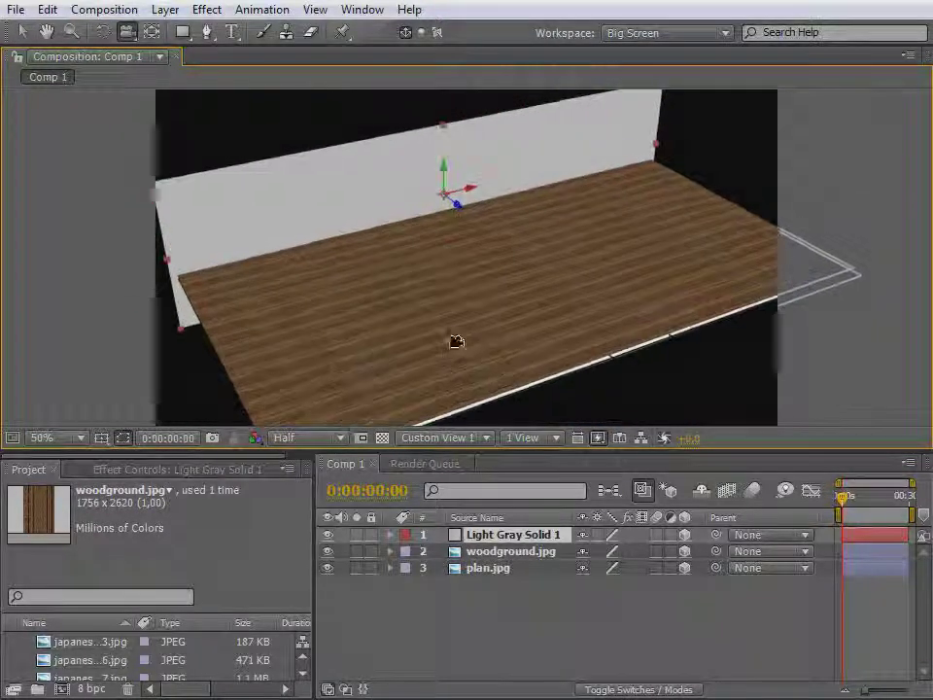
drag(442, 173, 459, 70)
key(c)
drag(359, 225, 460, 209)
key(v)
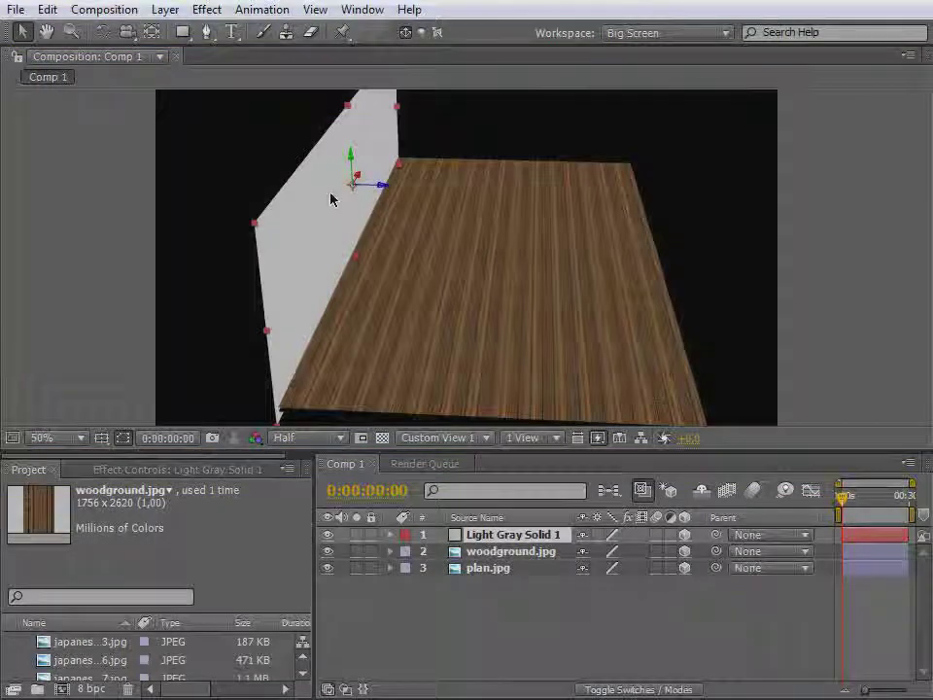
Duplicate the light gray wall and move the copy to the opposite long edge of the floor
key(ctrl+d)
drag(393, 193, 659, 191)
key(c)
drag(580, 275, 408, 243)
click(21, 32)
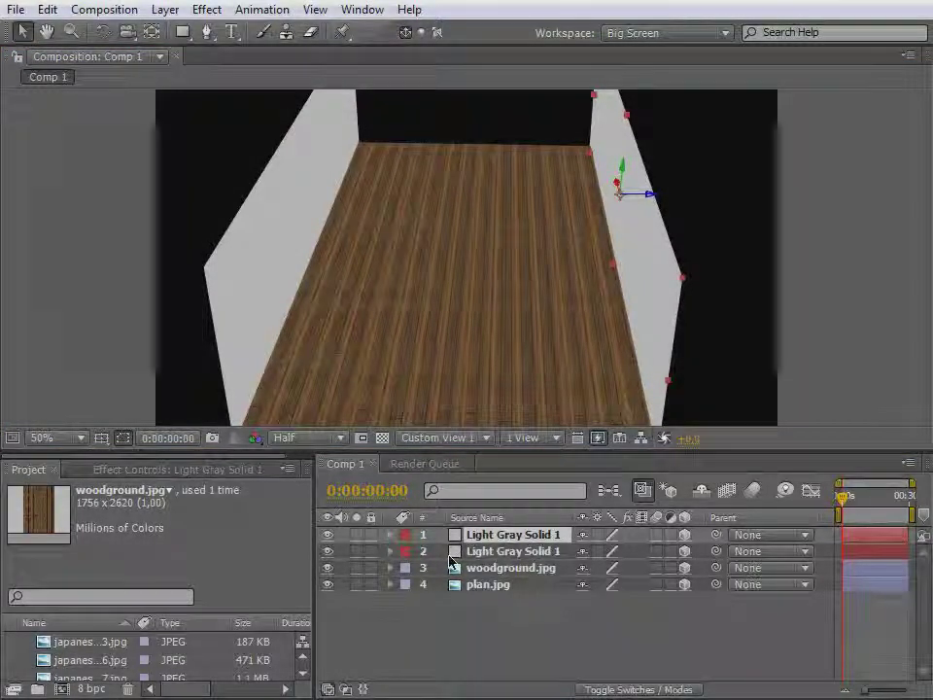
Create a second solid in medium gray 848484 for the ceiling and make it a 3D layer
mouse_move(470, 450)
mouse_down()
mouse_move(471, 469)
mouse_move(472, 455)
mouse_up()
click(165, 9)
mouse_move(175, 36)
click(708, 53)
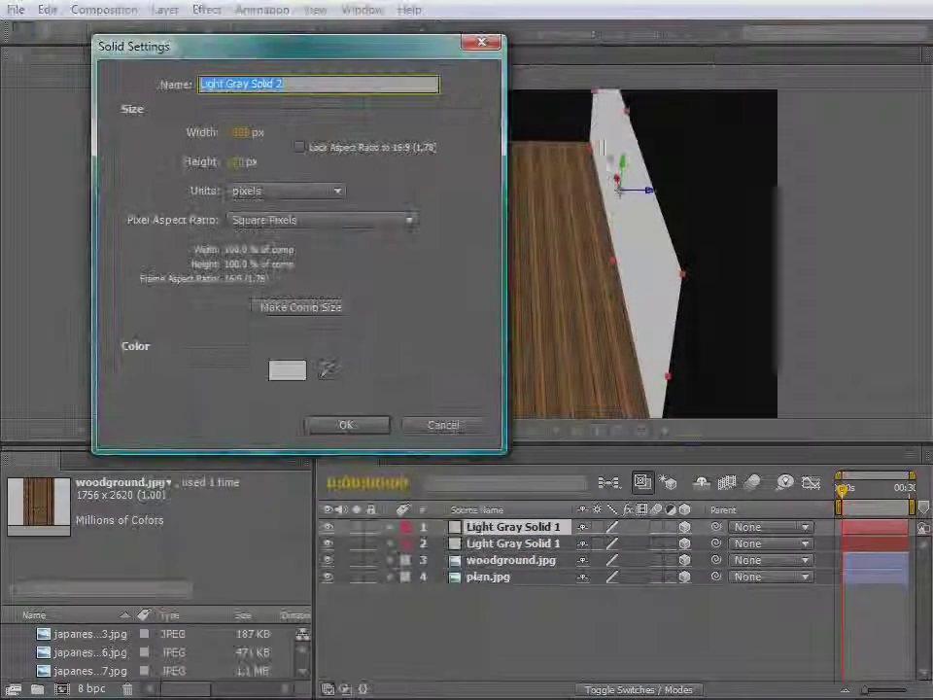
click(287, 370)
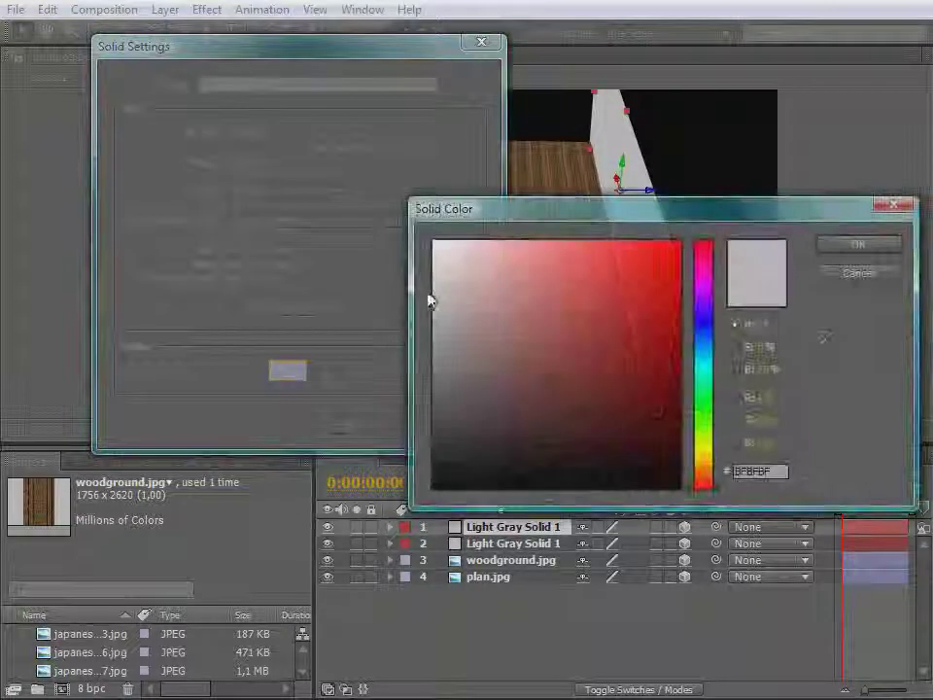
drag(433, 304, 433, 360)
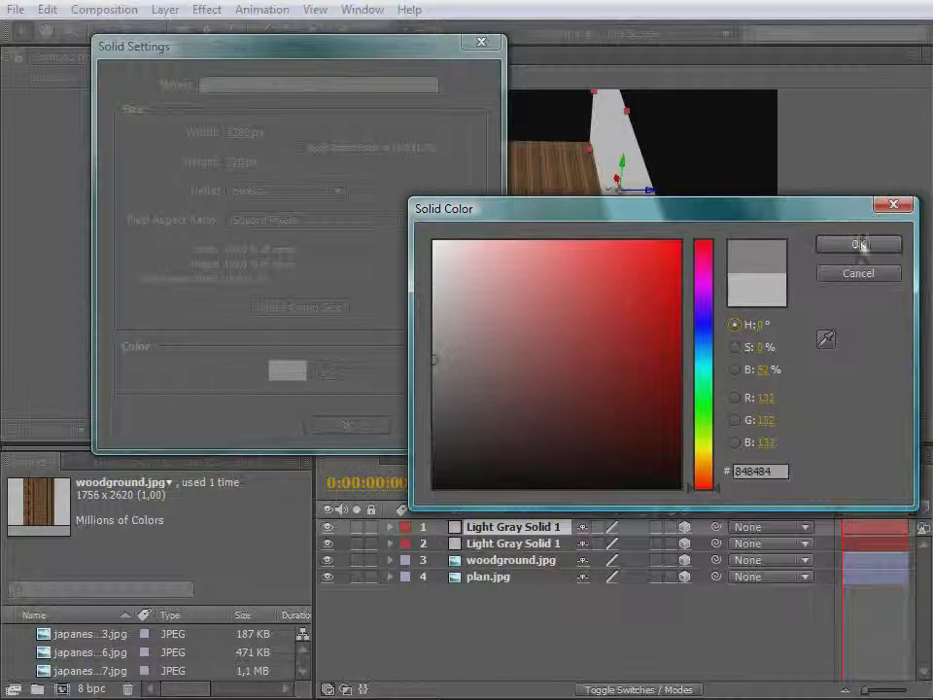
key(Return)
click(348, 426)
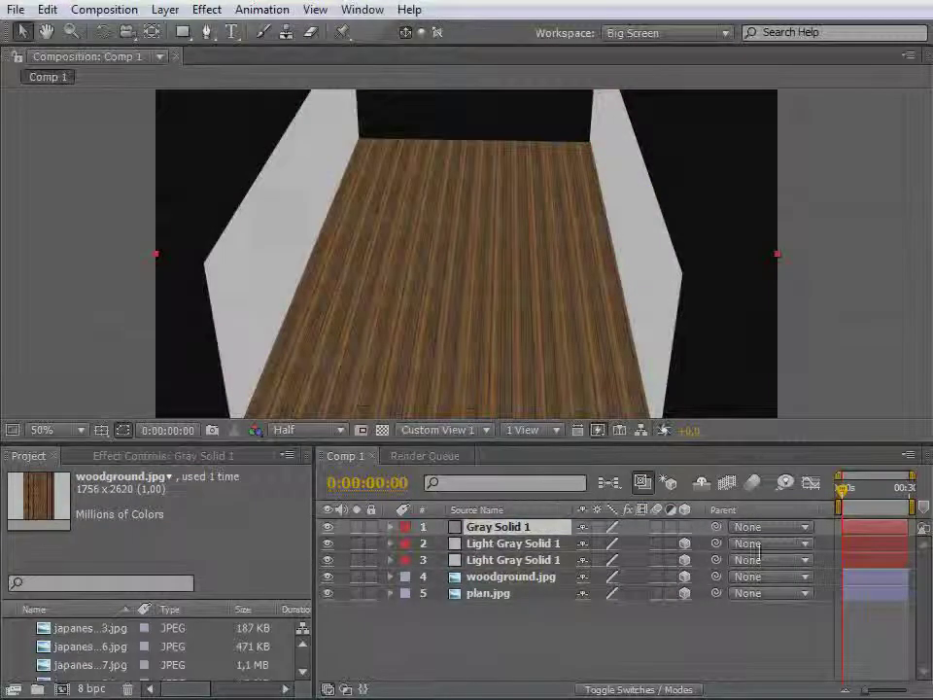
click(685, 527)
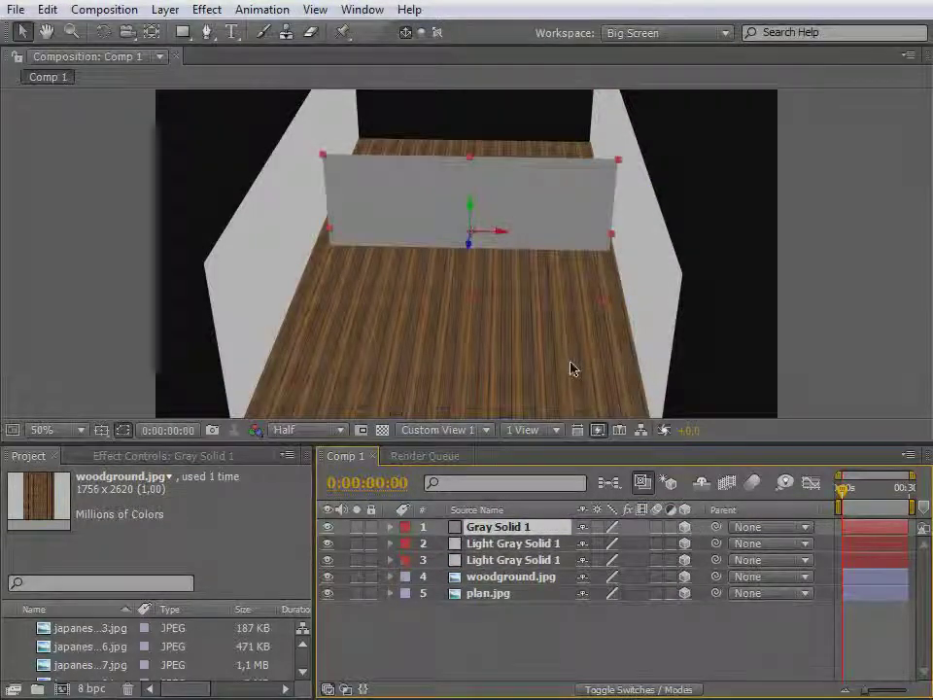
Rotate the medium gray solid about its X axis until it lies flat, and raise it to the top of the walls
key(w)
drag(498, 233, 492, 191)
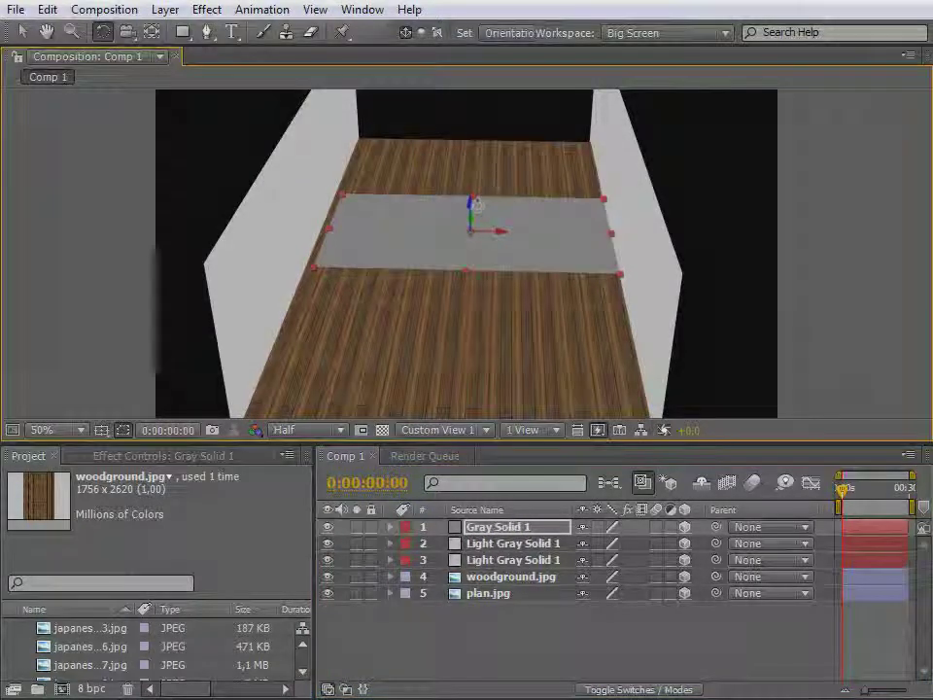
key(v)
drag(471, 208, 486, 91)
key(c)
drag(462, 231, 456, 302)
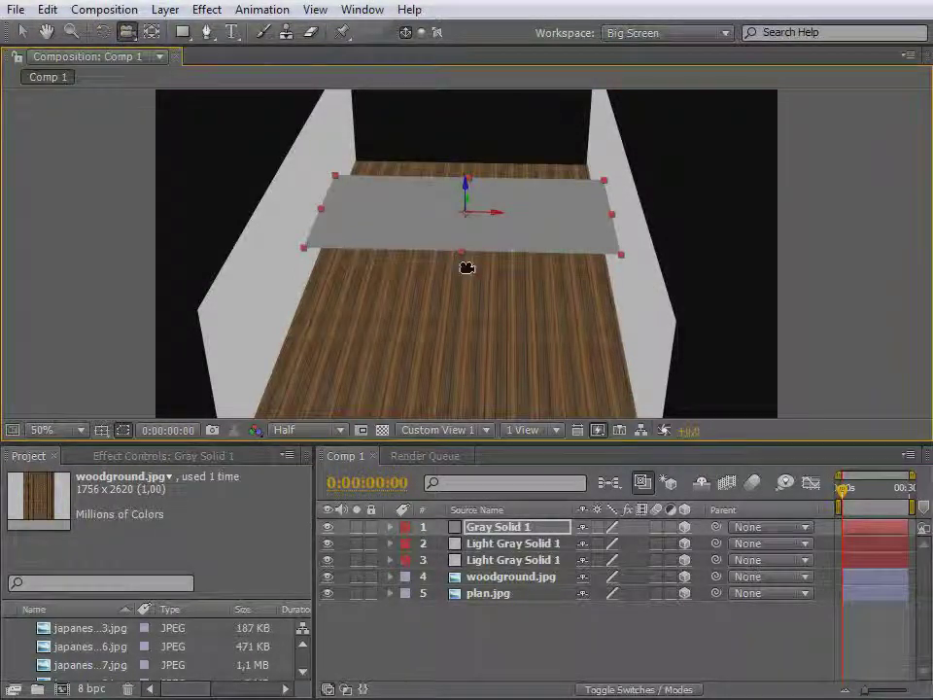
key(c)
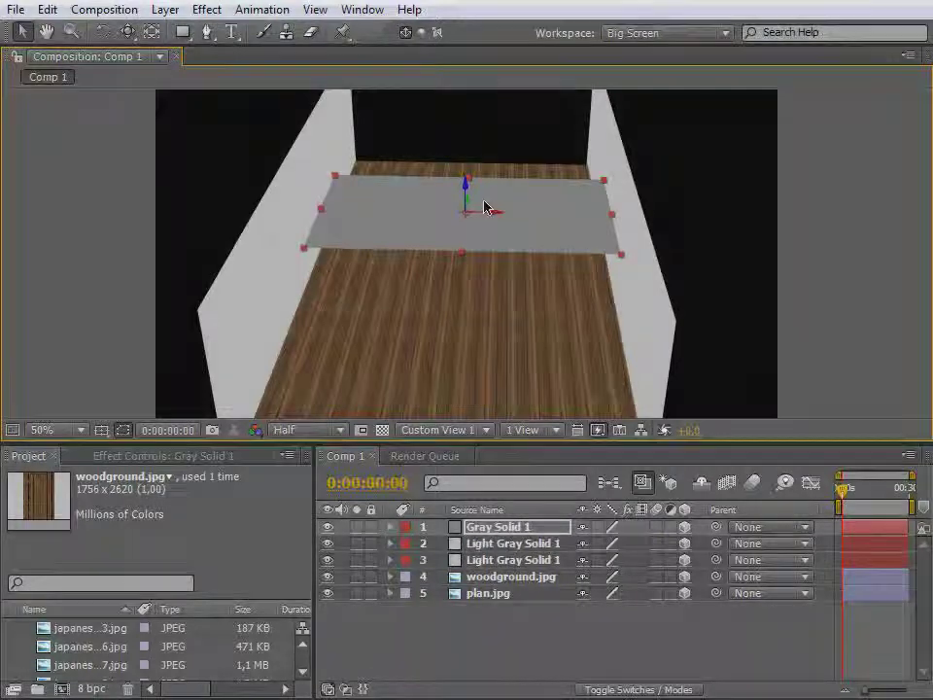
drag(469, 195, 481, 80)
Widen and lengthen the gray ceiling solid until it spans both walls, adjusting its position over them
drag(614, 162, 641, 150)
drag(468, 113, 469, 130)
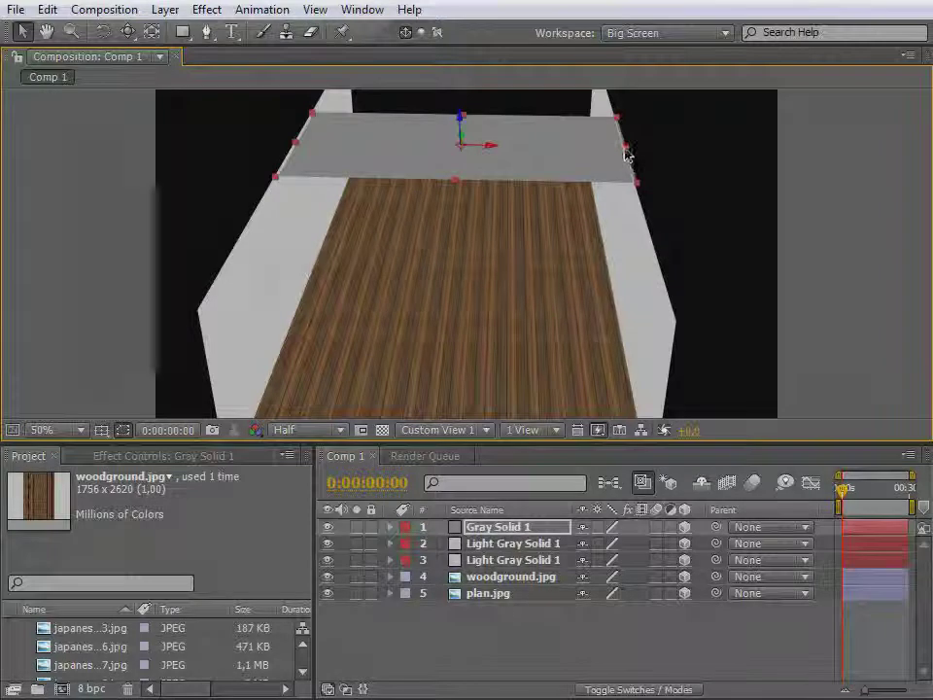
drag(459, 184, 431, 332)
Orbit and pan Custom View 1 to examine the ceiling, walls and floor from the room's open front
key(c)
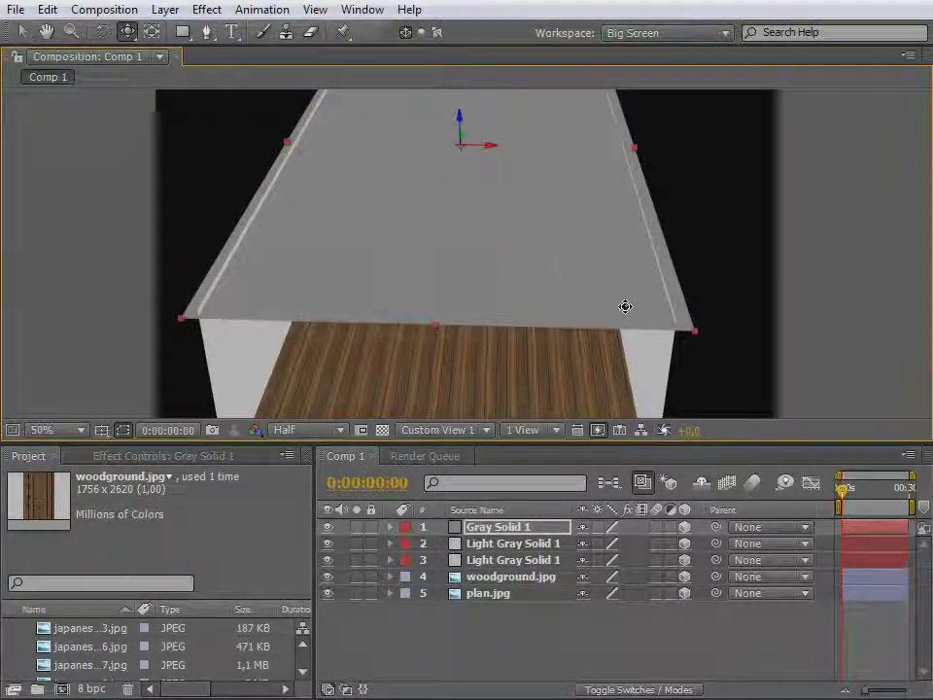
drag(625, 307, 559, 430)
right_click(614, 335)
drag(554, 314, 529, 273)
key(c)
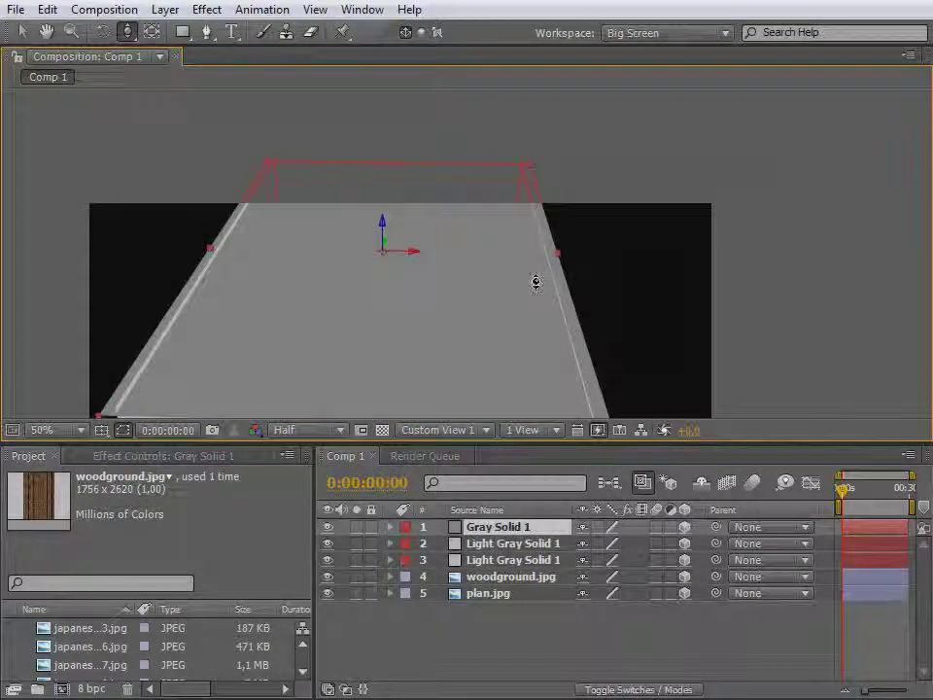
drag(572, 312, 366, 339)
drag(471, 329, 798, 330)
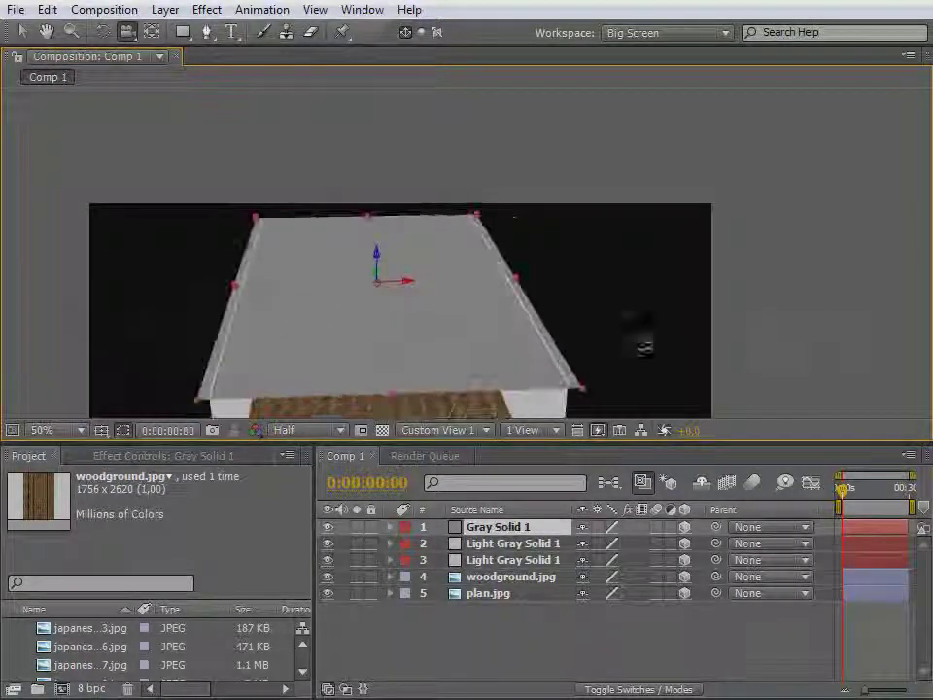
key(h)
drag(545, 359, 621, 224)
key(c)
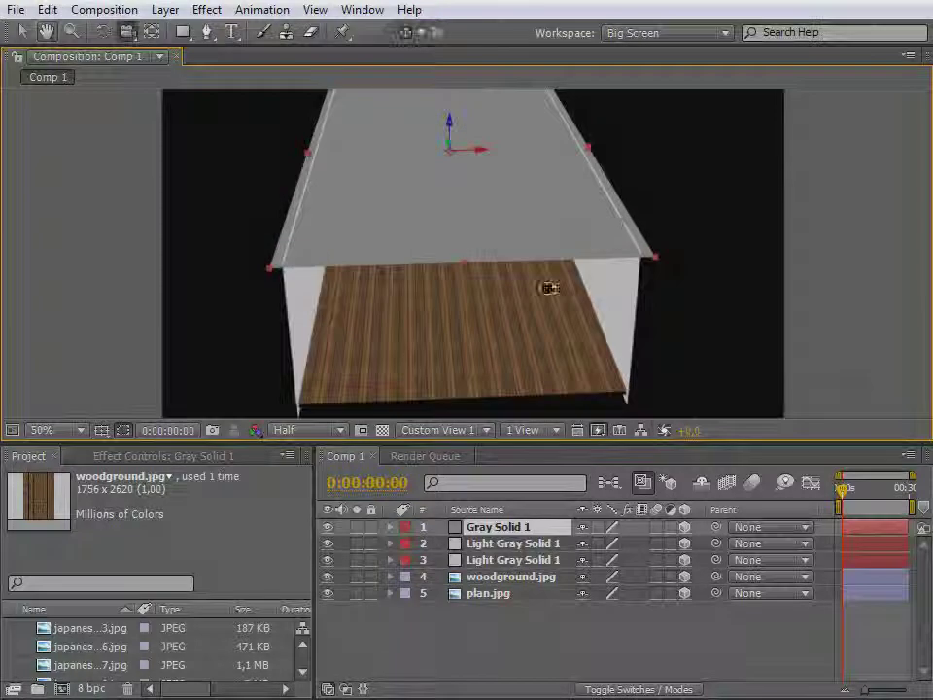
drag(443, 361, 778, 199)
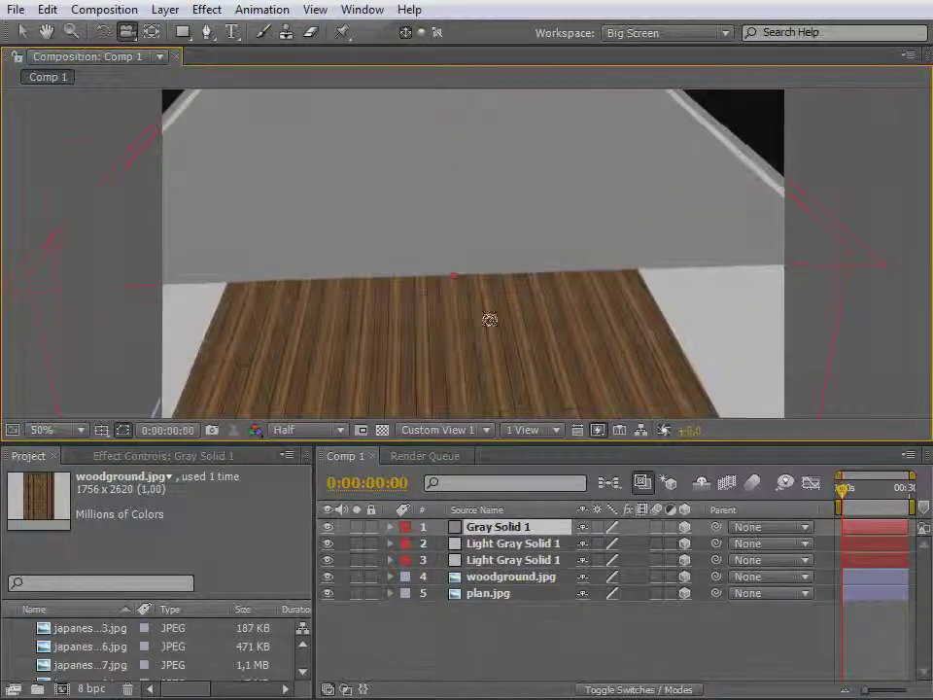
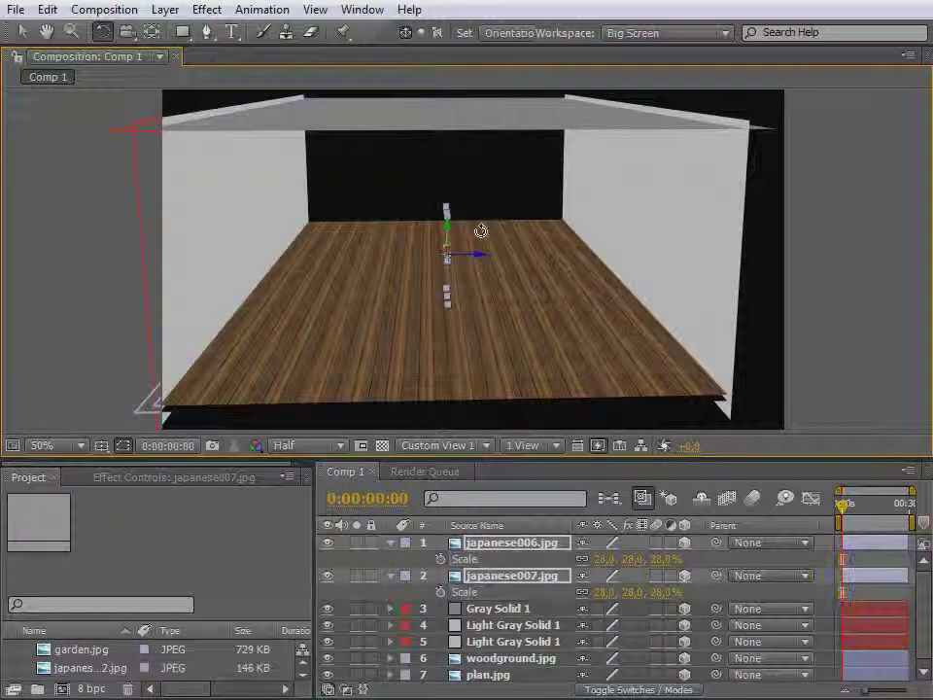
Move the japanese006.jpg and japanese007.jpg layers together along their Z axis towards the left wall
key(v)
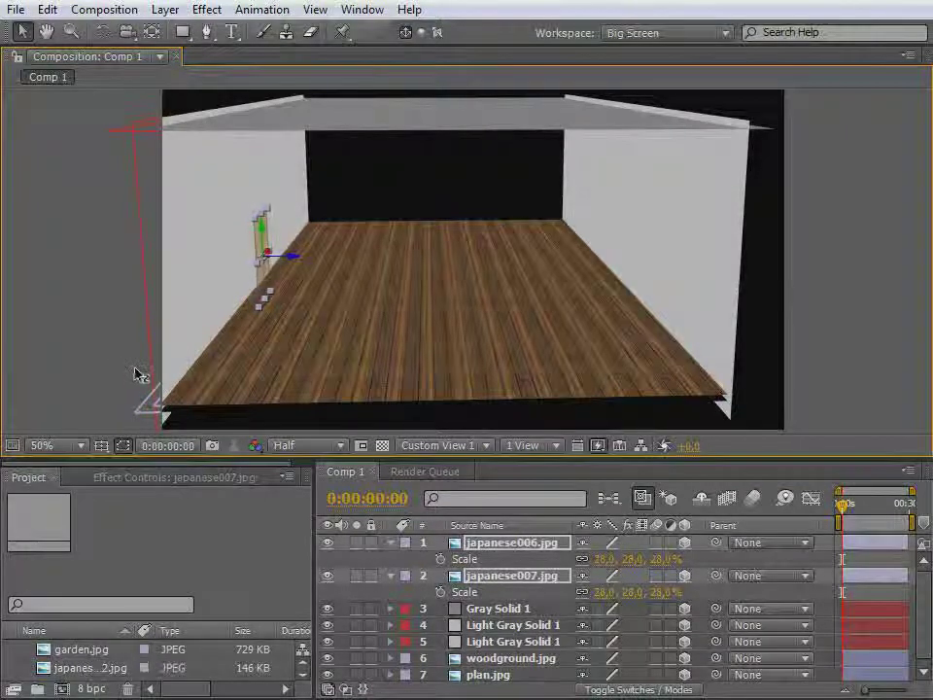
key(c)
drag(529, 215, 394, 260)
Set the scale of japanese006.jpg and japanese007.jpg to 39% and raise both so they stand on the floor beside the left wall
key(v)
drag(602, 561, 236, 210)
drag(395, 251, 392, 218)
key(c)
drag(441, 366, 317, 418)
drag(379, 317, 621, 381)
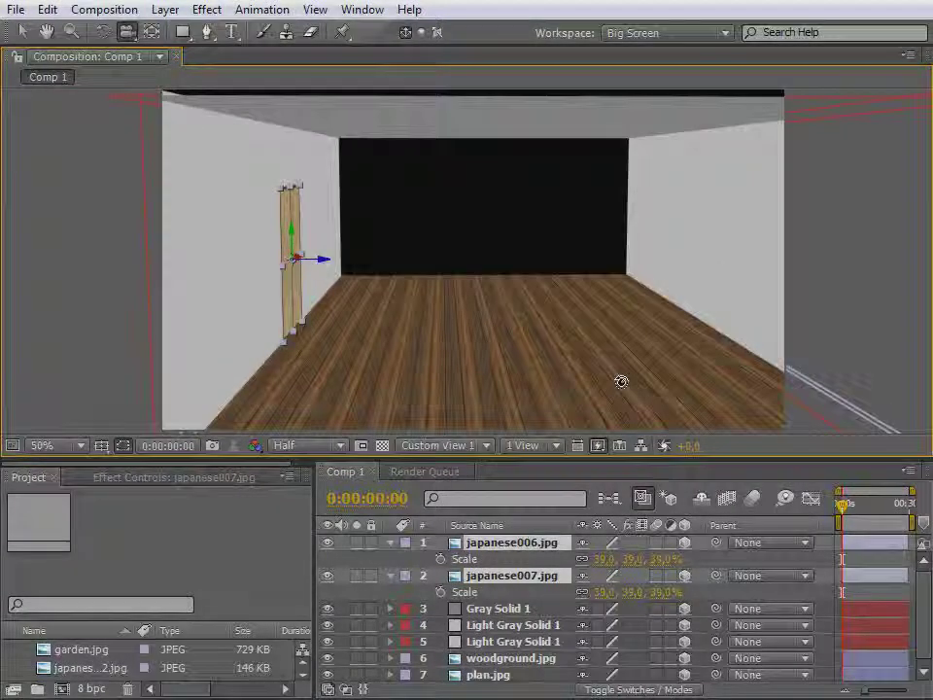
Collapse the displayed Scale properties of the japanese006.jpg and japanese007.jpg layers
click(19, 32)
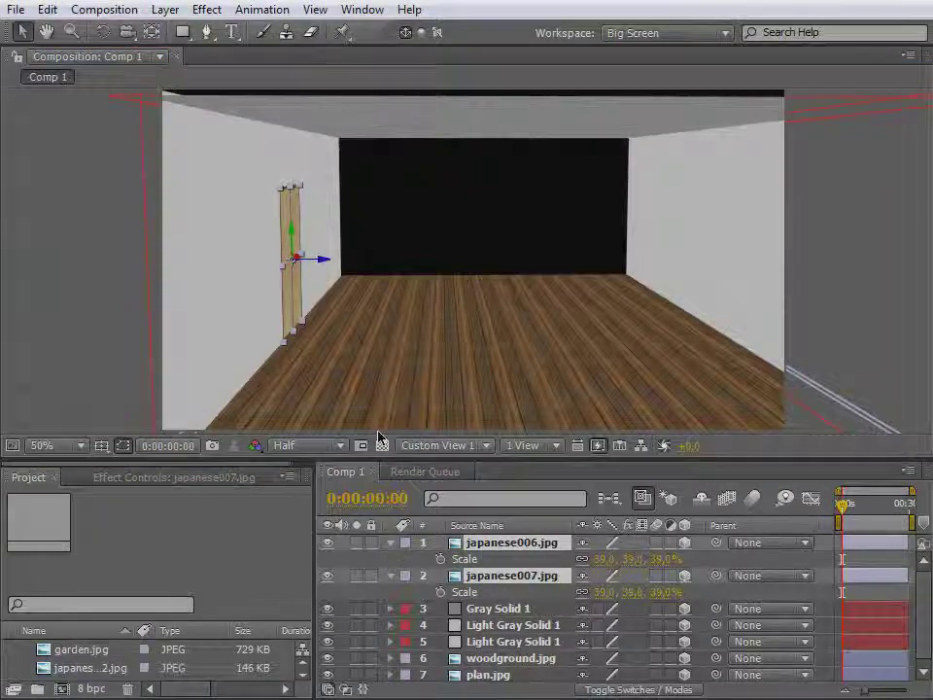
click(389, 542)
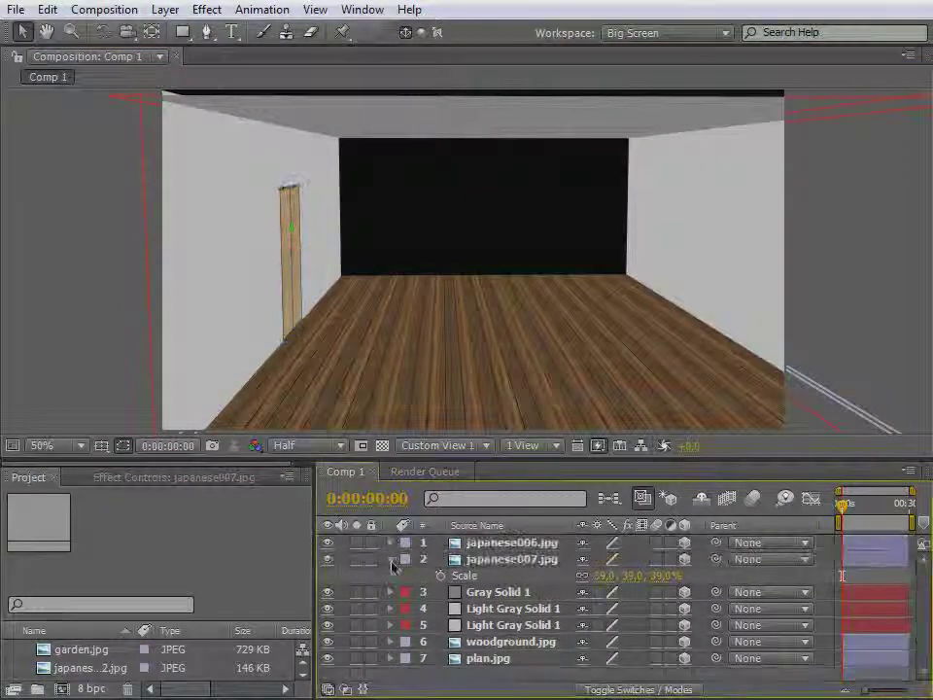
click(390, 559)
click(491, 544)
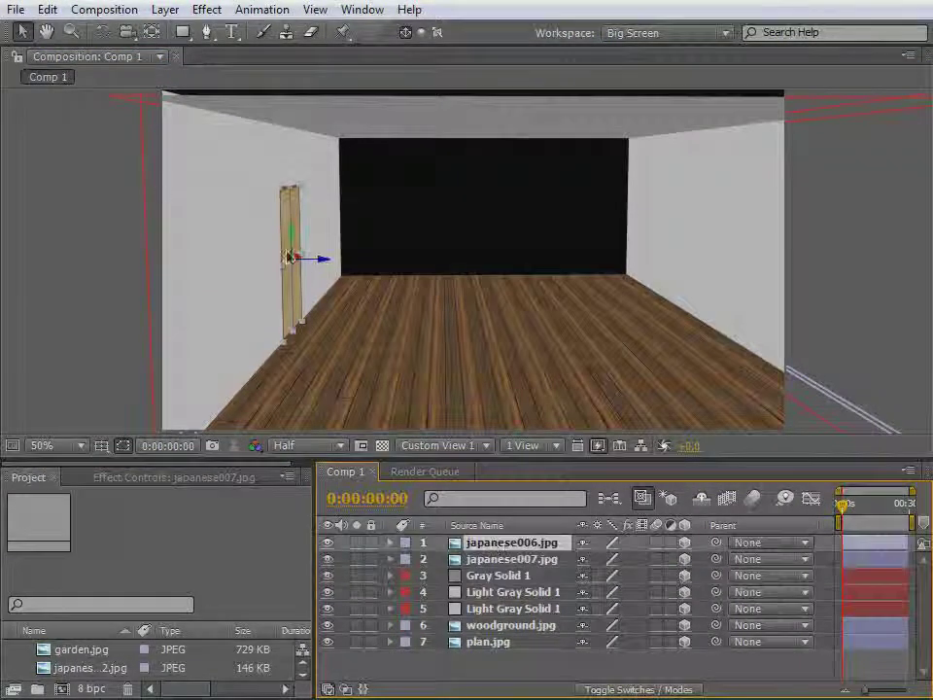
drag(323, 261, 342, 268)
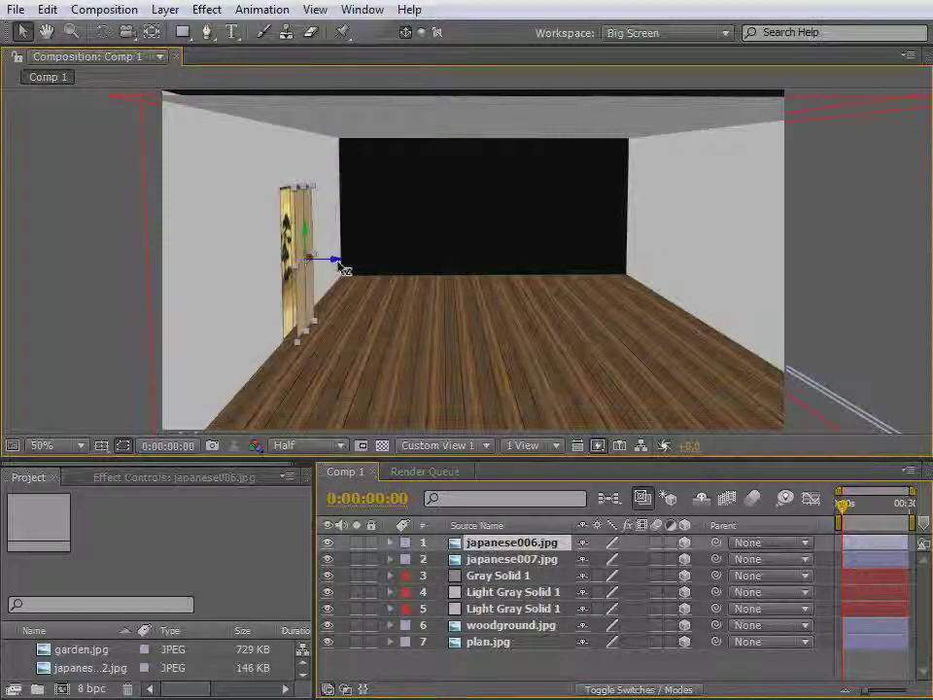
key(ctrl+z)
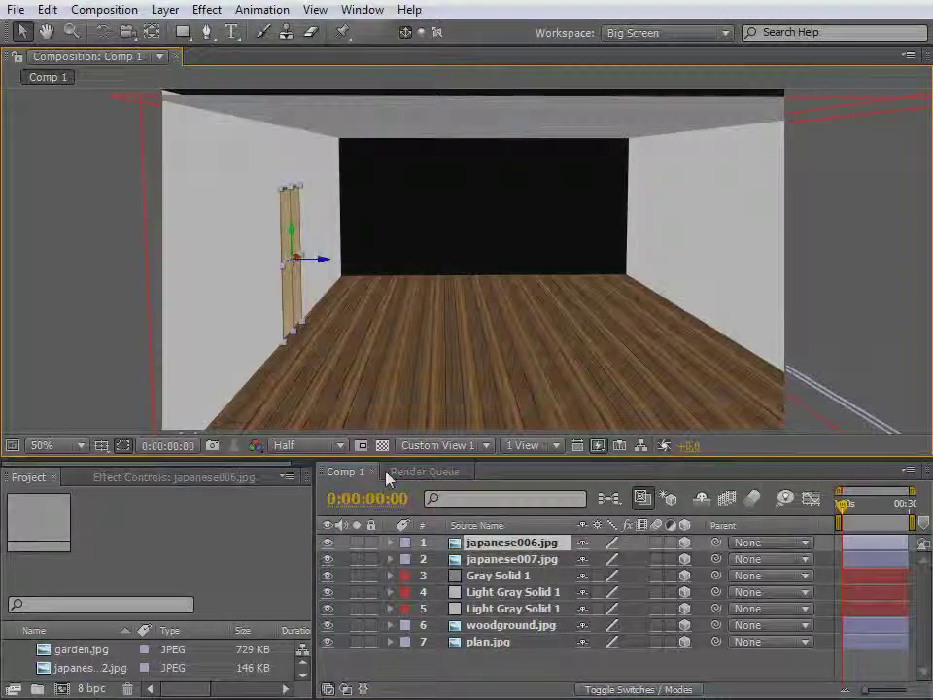
Move the japanese007.jpg panel along its Z axis from the left wall to the right wall
click(542, 559)
drag(334, 266, 874, 322)
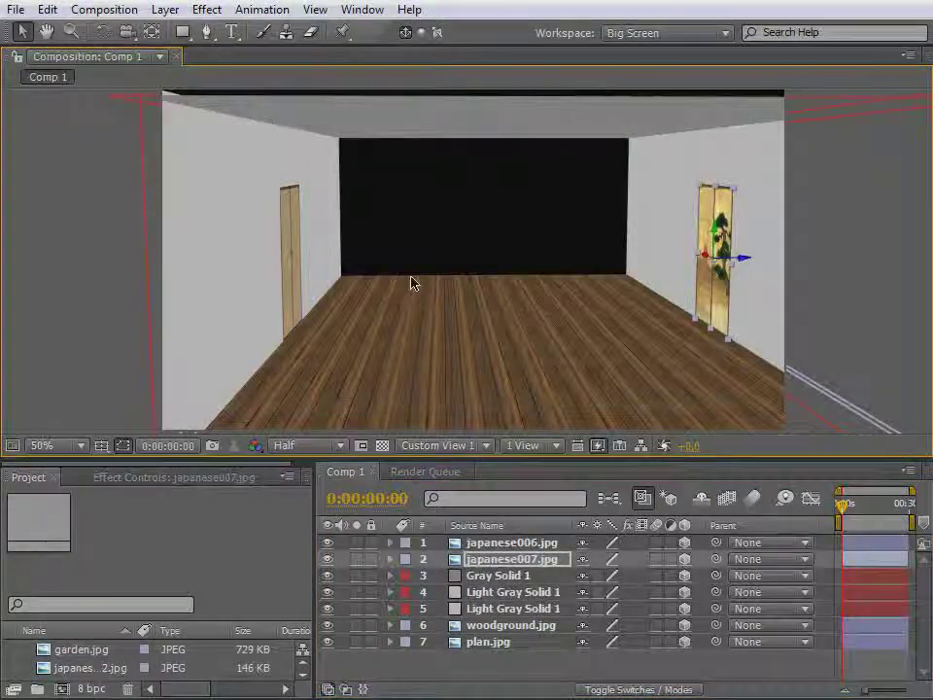
drag(529, 348, 175, 365)
drag(212, 322, 500, 302)
click(25, 33)
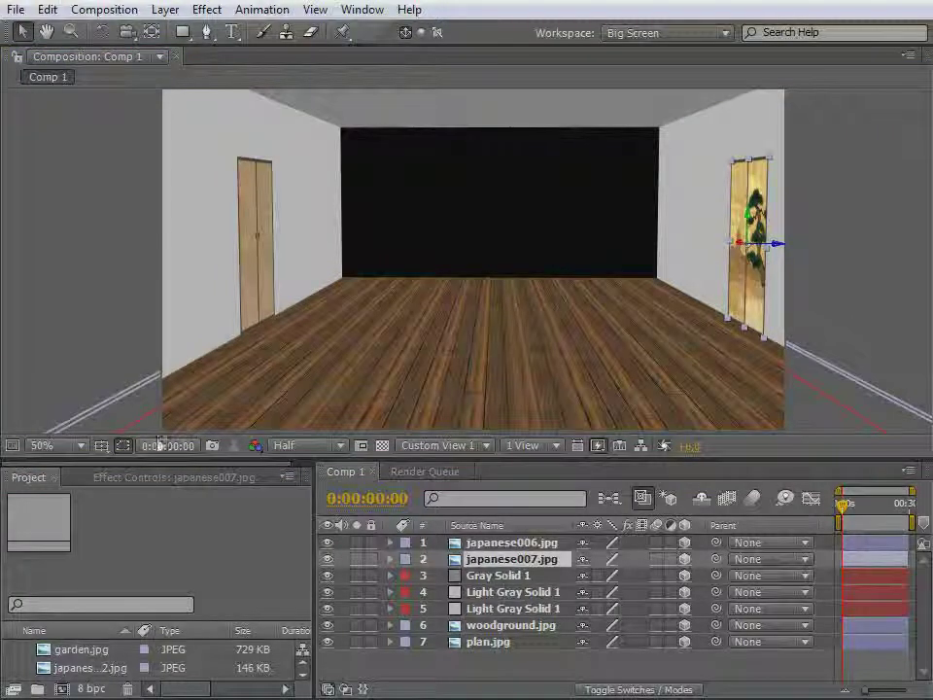
Find japanese002.jpg in the project footage and add it to Comp 1 as the top layer
drag(160, 459, 161, 302)
click(95, 584)
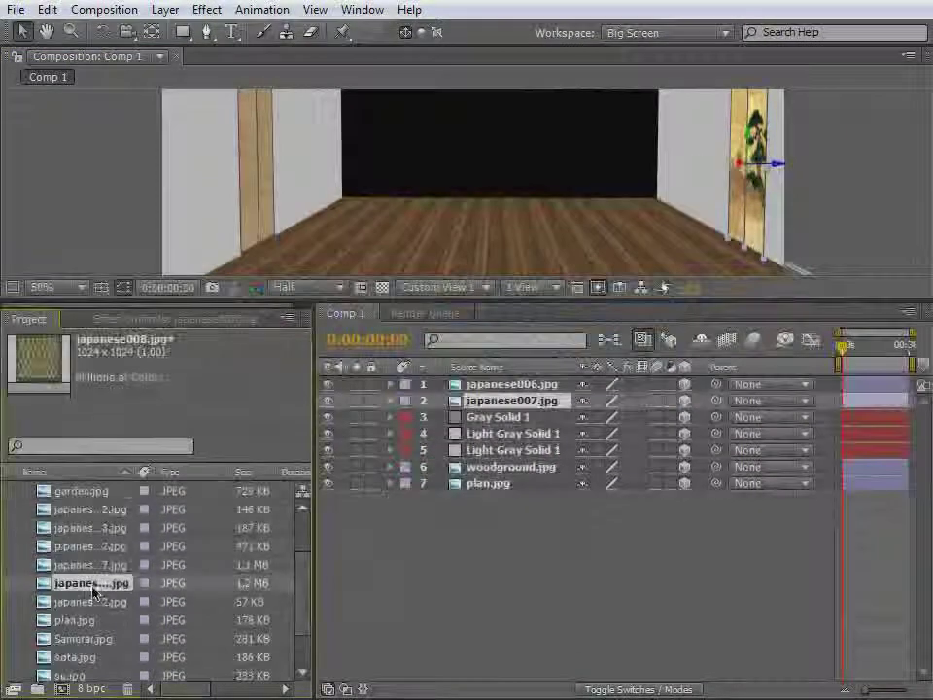
click(88, 528)
click(74, 511)
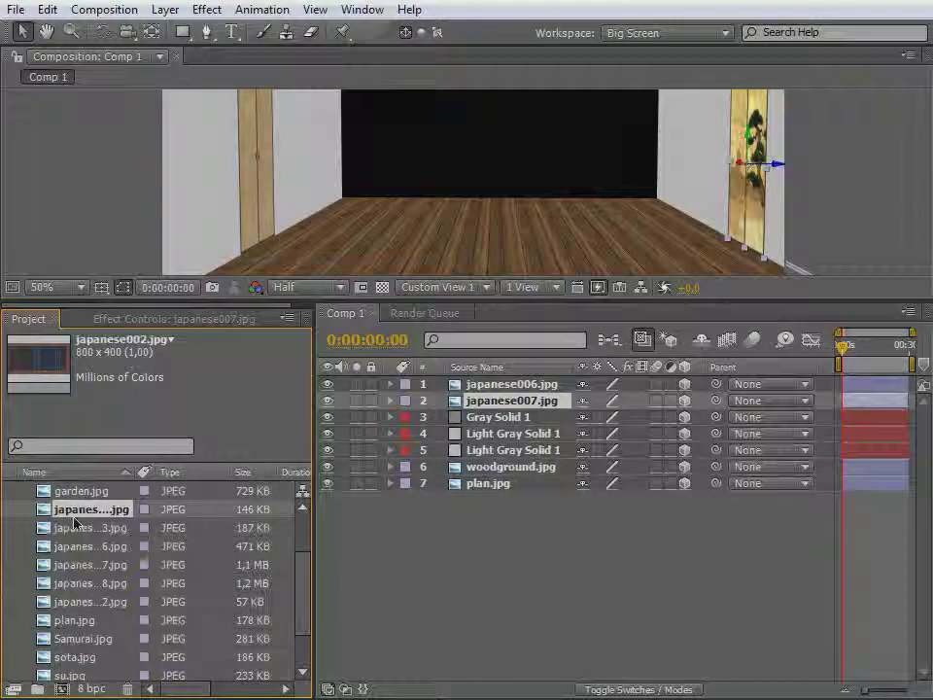
drag(78, 521, 603, 389)
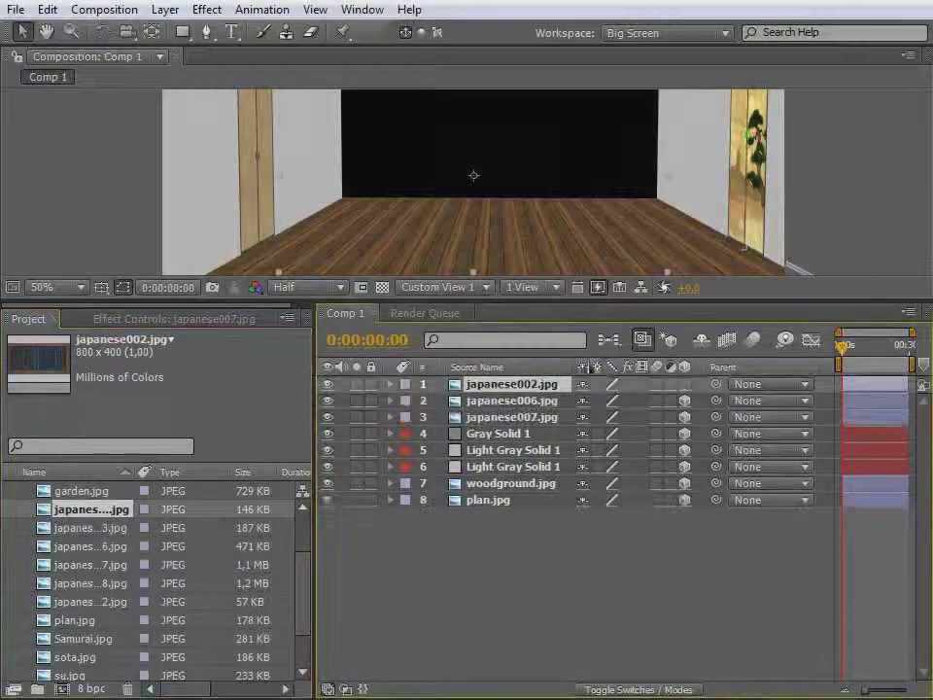
drag(540, 301, 539, 493)
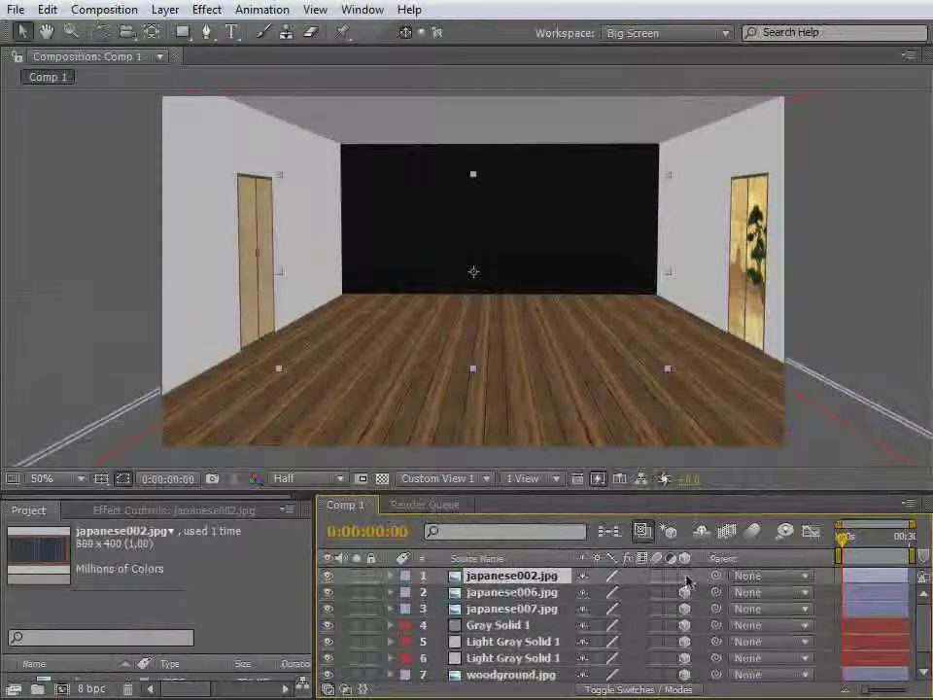
Make japanese002.jpg a 3D layer, rotate it about its Y axis parallel to the side walls and move it to the left wall
click(685, 576)
key(w)
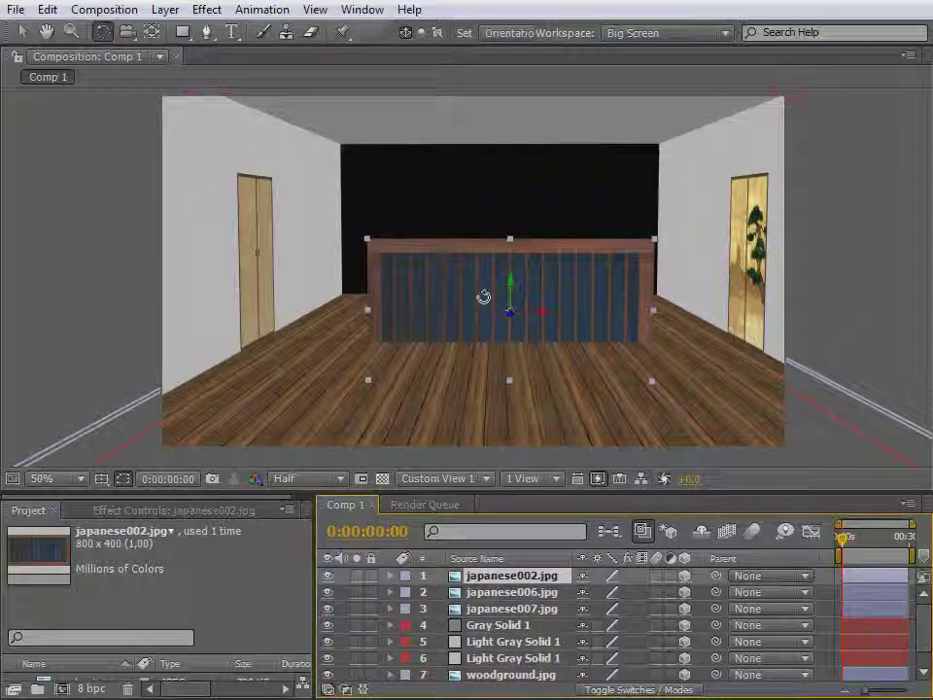
drag(510, 281, 538, 311)
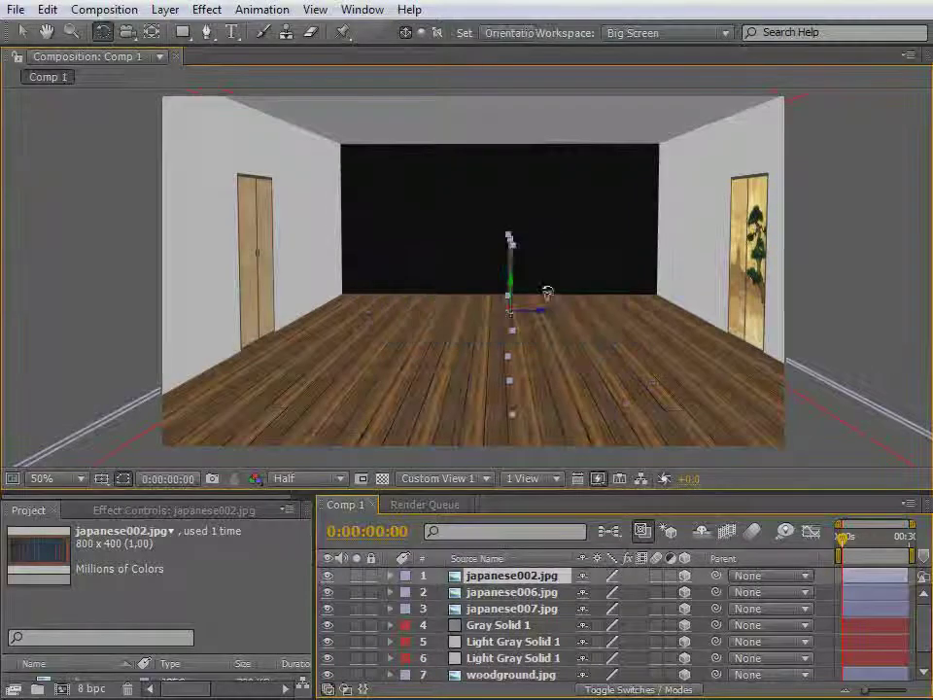
key(v)
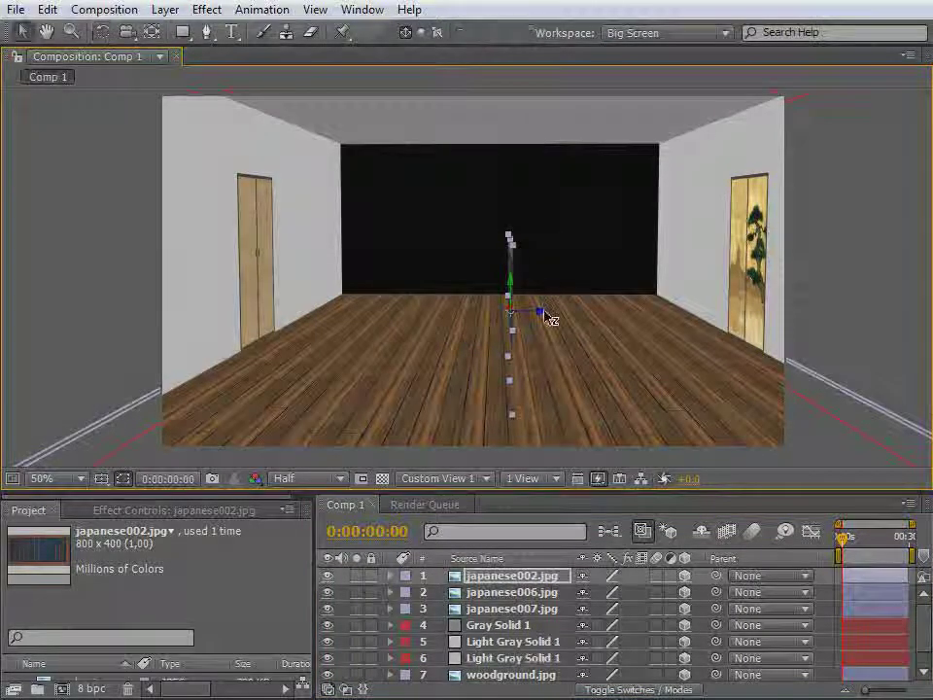
drag(515, 317, 198, 385)
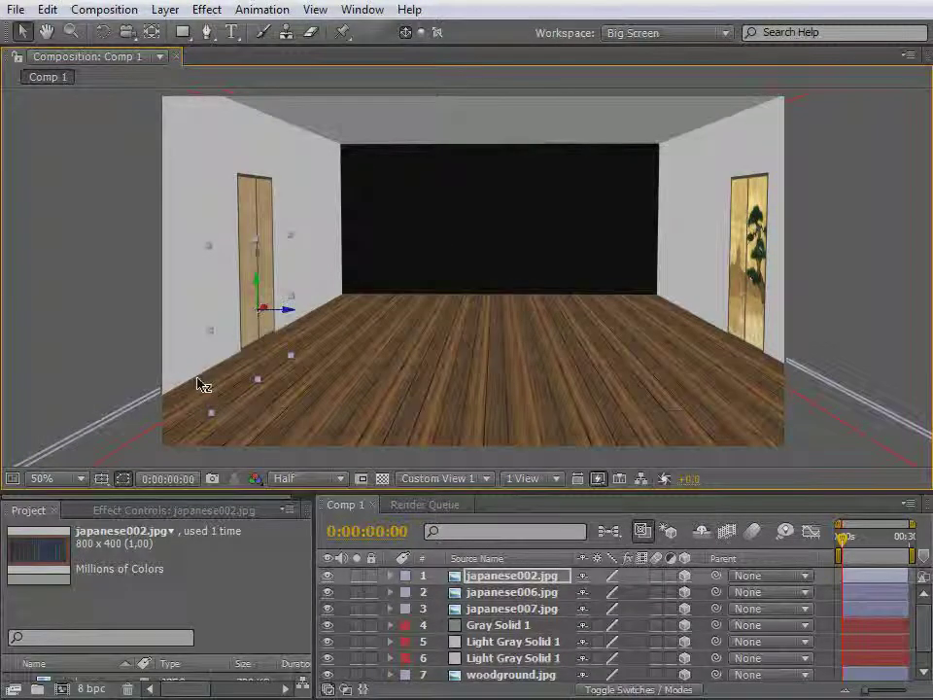
Hide the right wall's Light Gray Solid 1 and the japanese007.jpg layer to expose the left wall from outside
key(c)
drag(499, 292, 450, 319)
key(v)
click(648, 292)
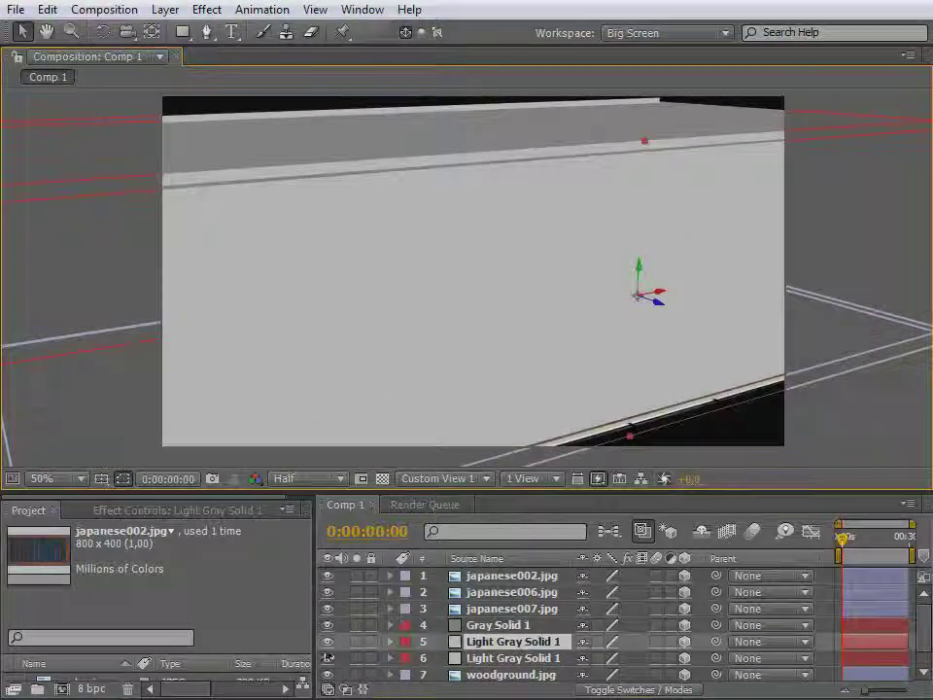
click(327, 643)
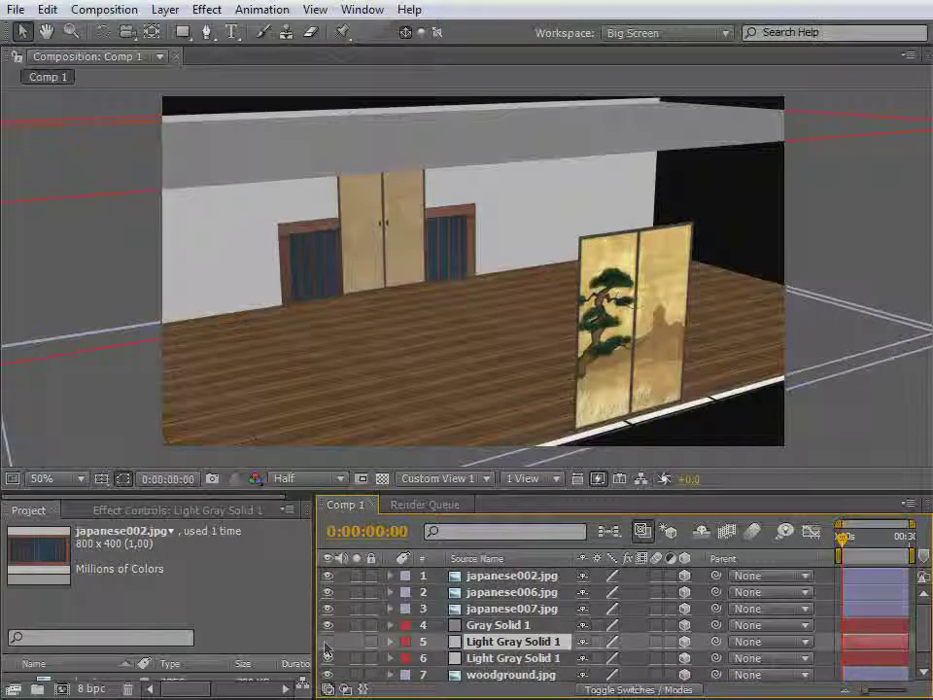
click(327, 592)
click(326, 592)
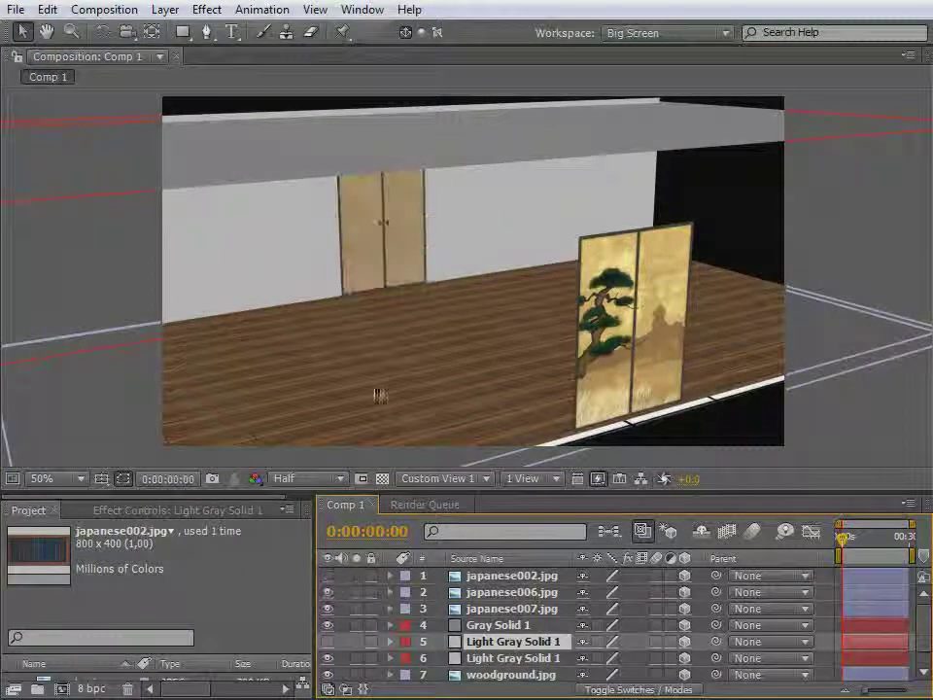
click(329, 575)
click(327, 609)
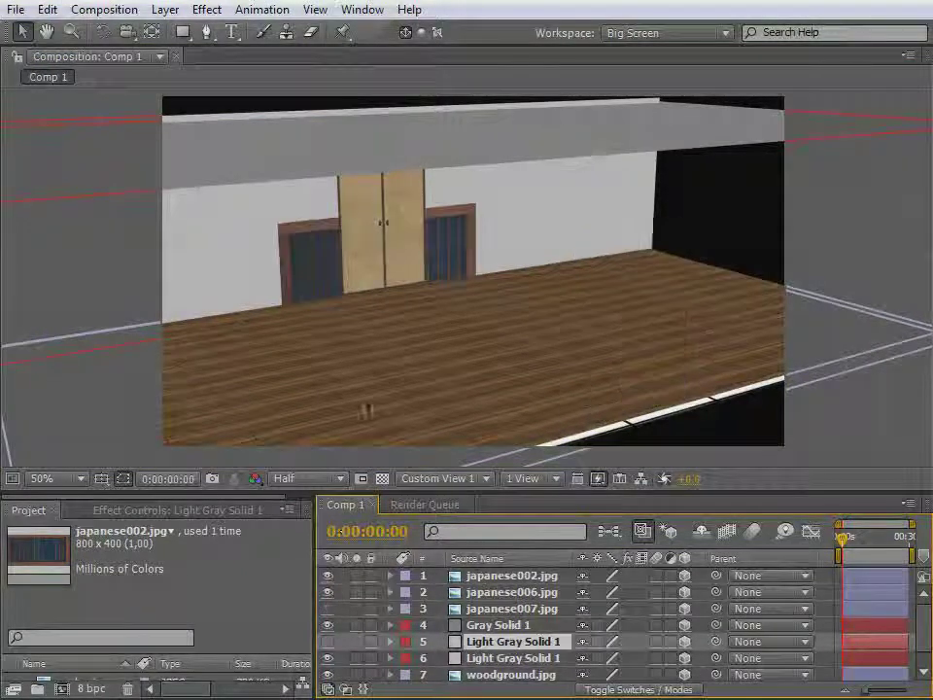
Hide the Gray Solid 1 ceiling layer and rename it top_wall
scroll(502, 661, down, 1)
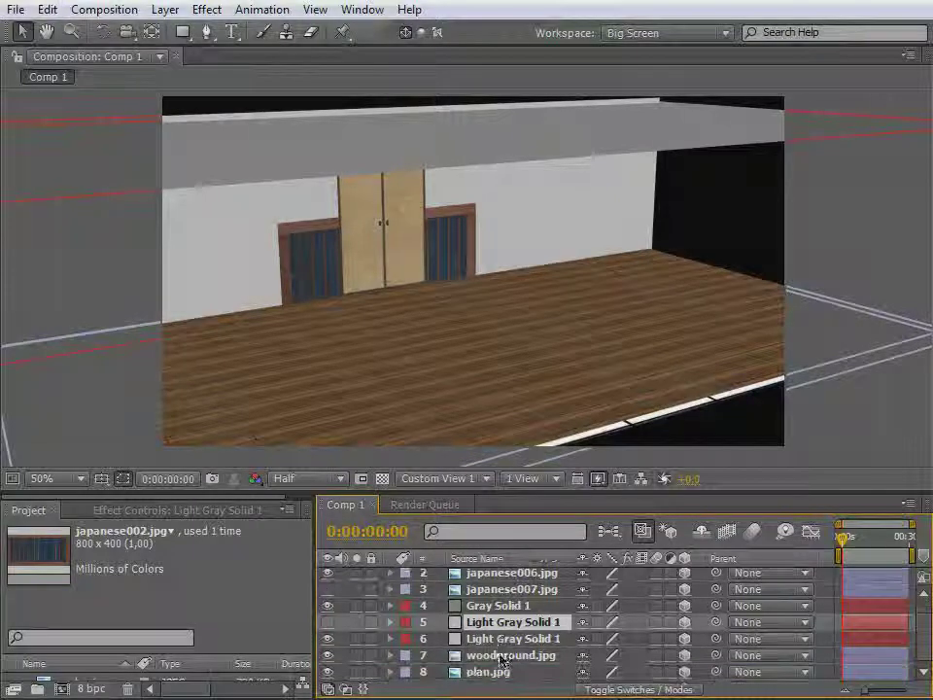
scroll(502, 651, up, 1)
click(491, 625)
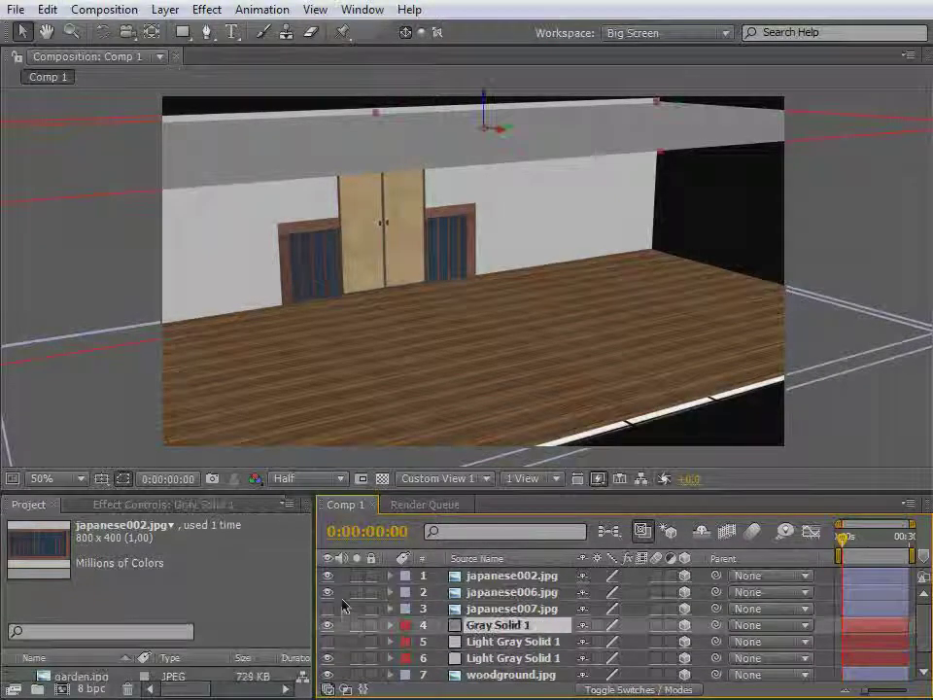
click(327, 625)
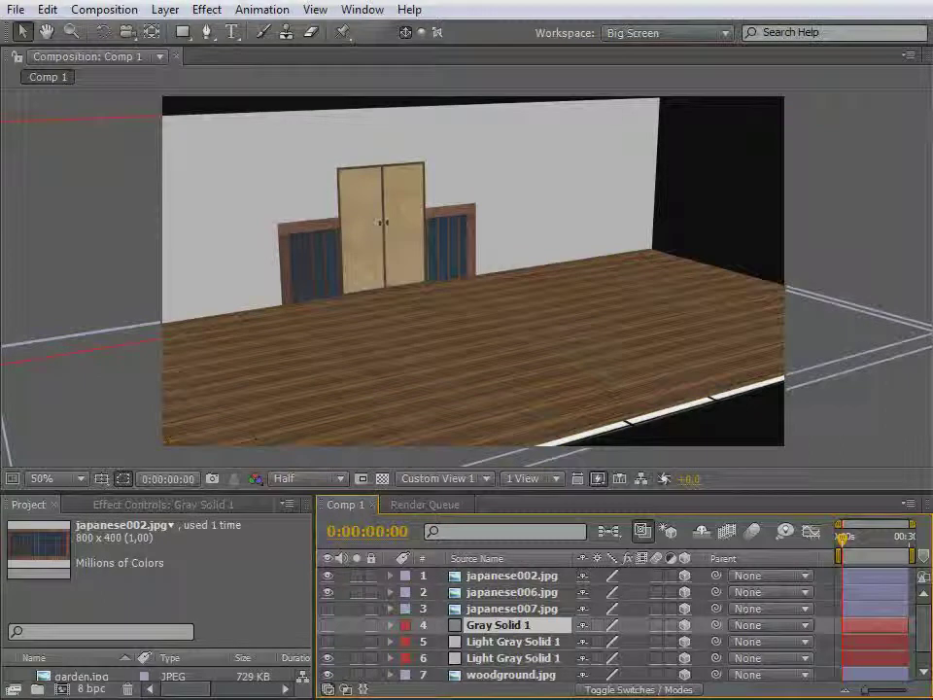
key(Return)
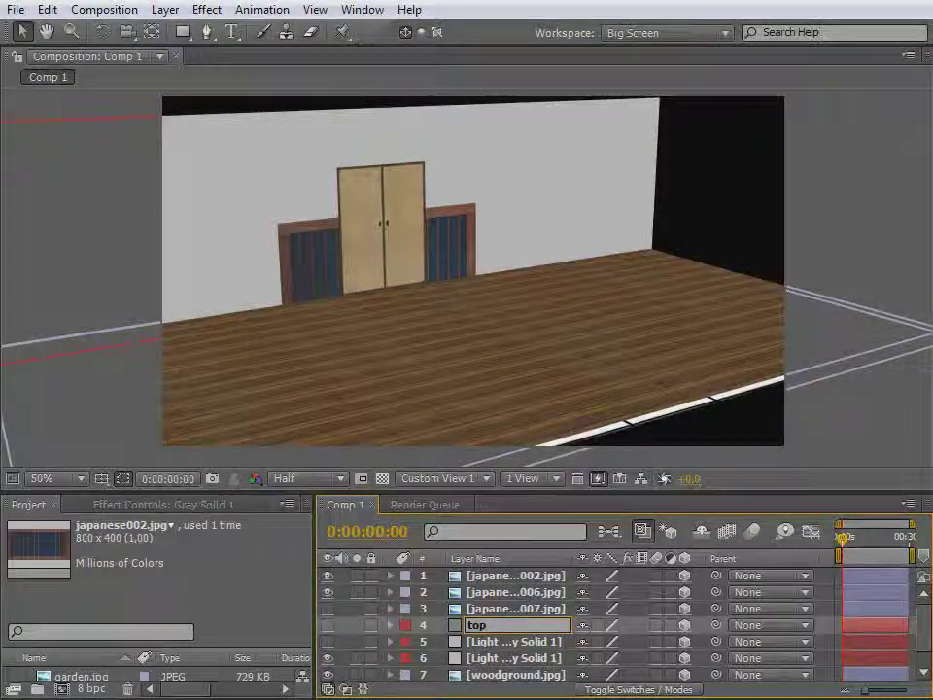
text(wall)
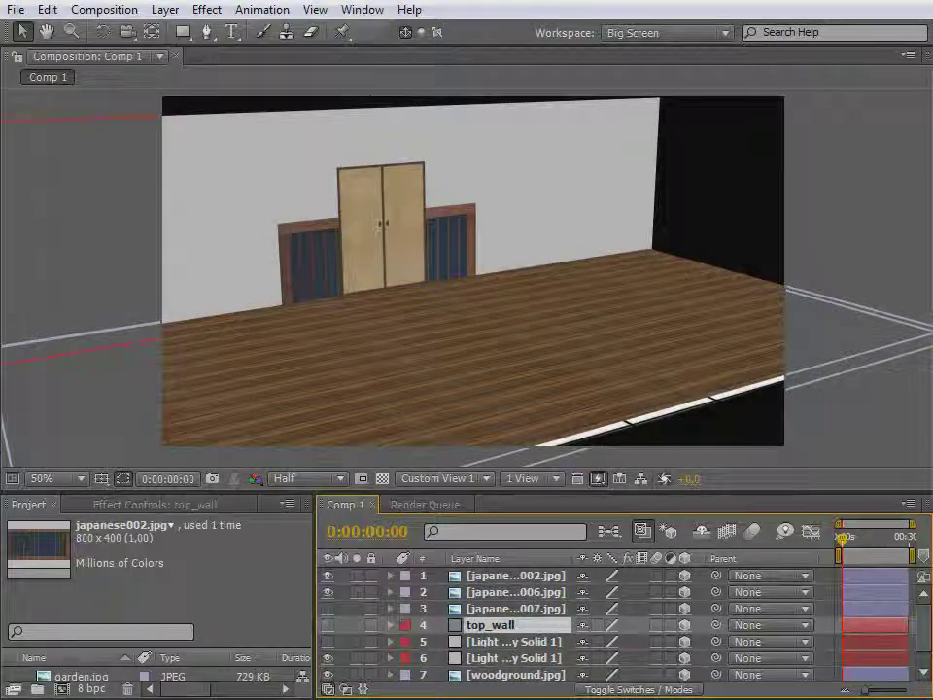
Rename the visible left wall's Light Gray Solid 1 layer as left_wall
click(499, 643)
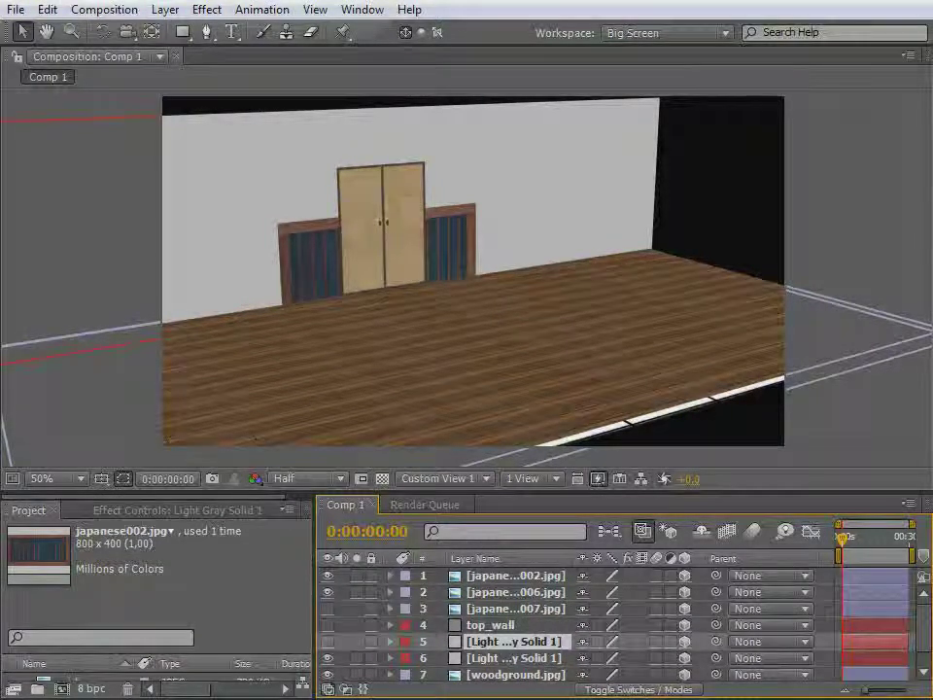
click(516, 659)
key(Return)
text(left)
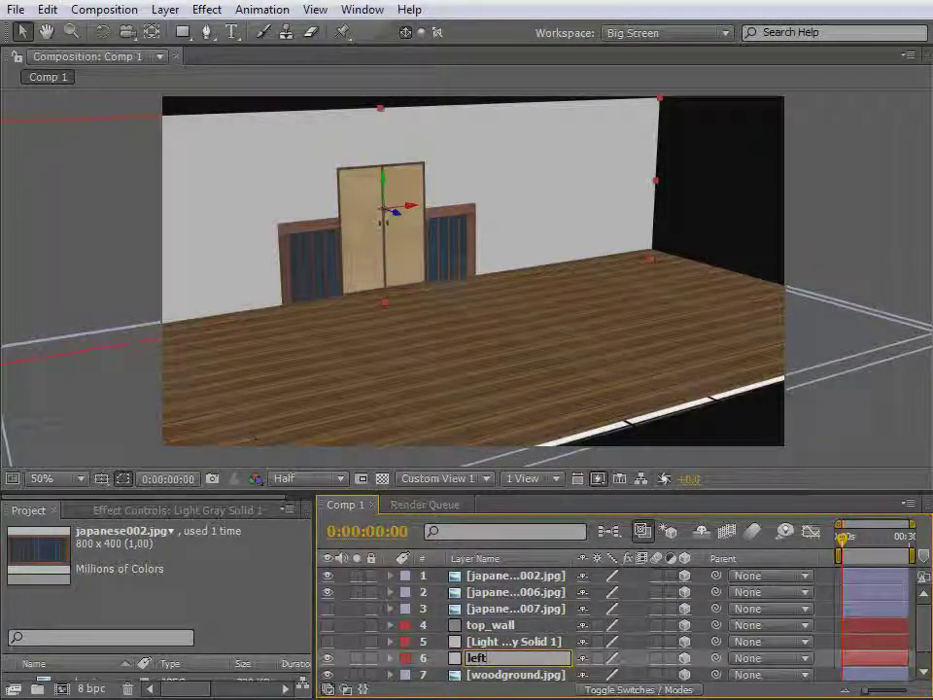
text(_wall)
key(Return)
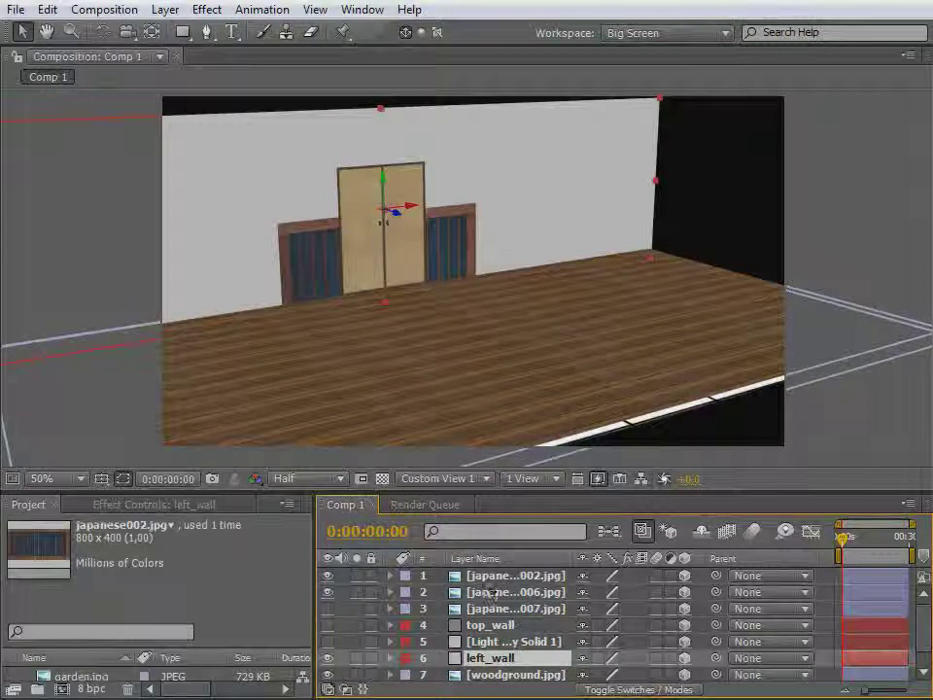
Rename the hidden right wall's Light Gray Solid 1 layer as right_wall
click(502, 642)
key(Return)
text(right)
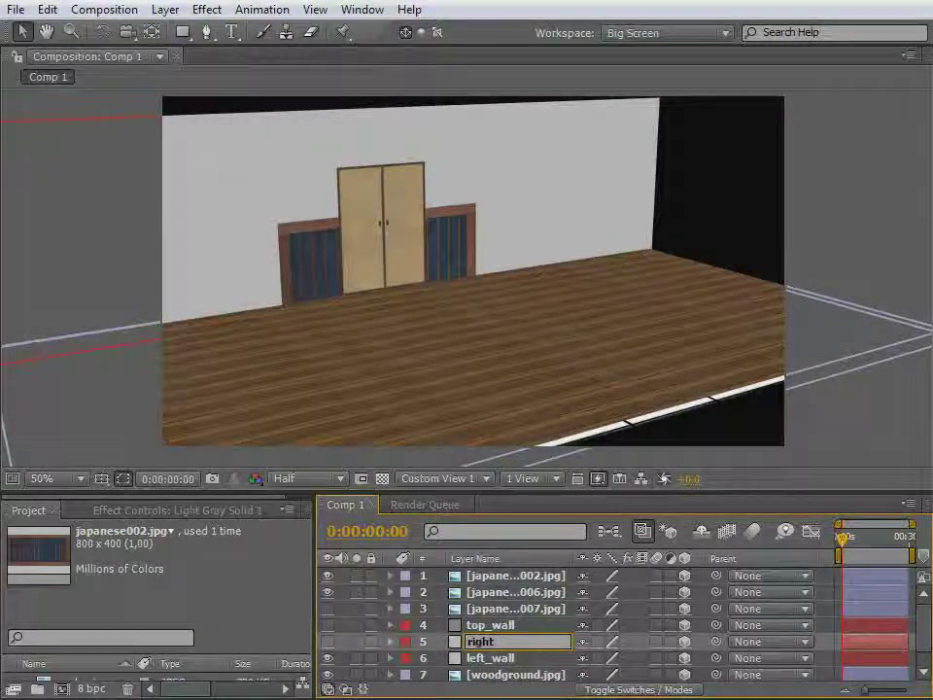
text(_wa)
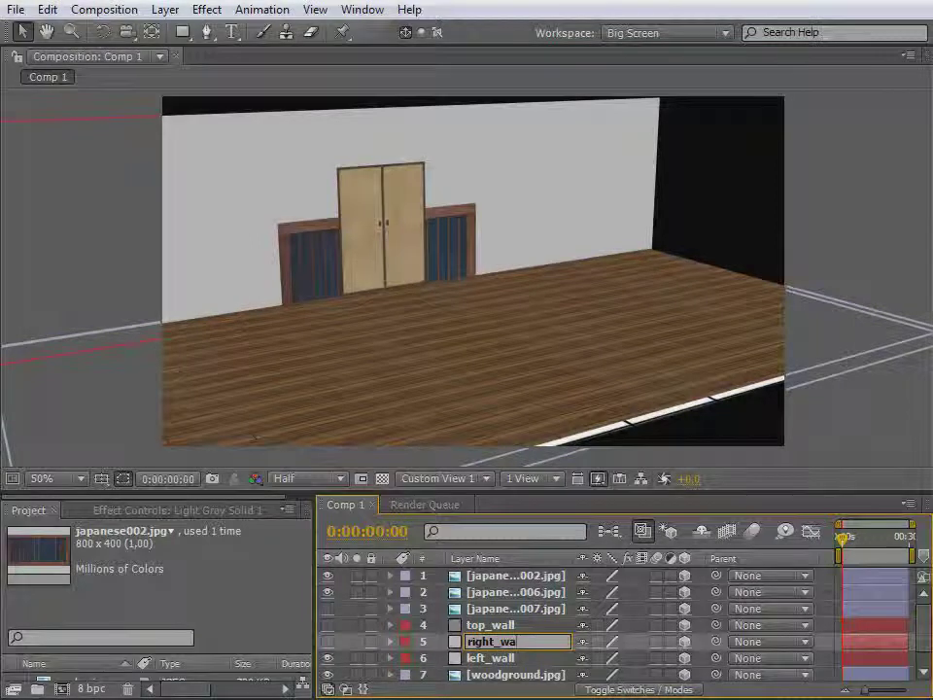
key(Return)
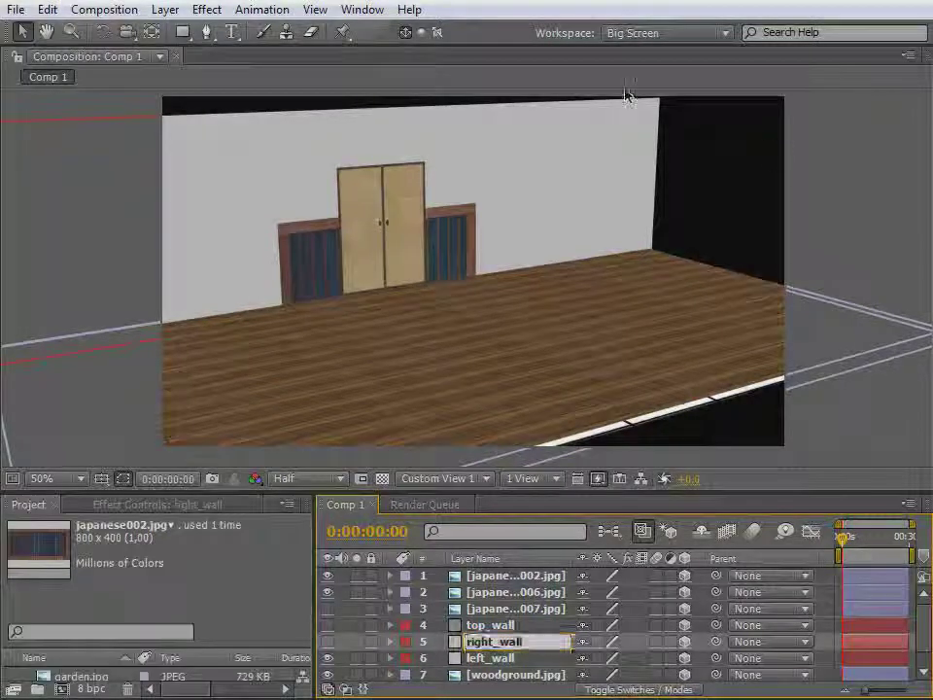
Reduce the height of japanese002.jpg and raise it so its lower edge sits on the floor behind the door panel
click(450, 240)
drag(359, 302, 454, 264)
key(v)
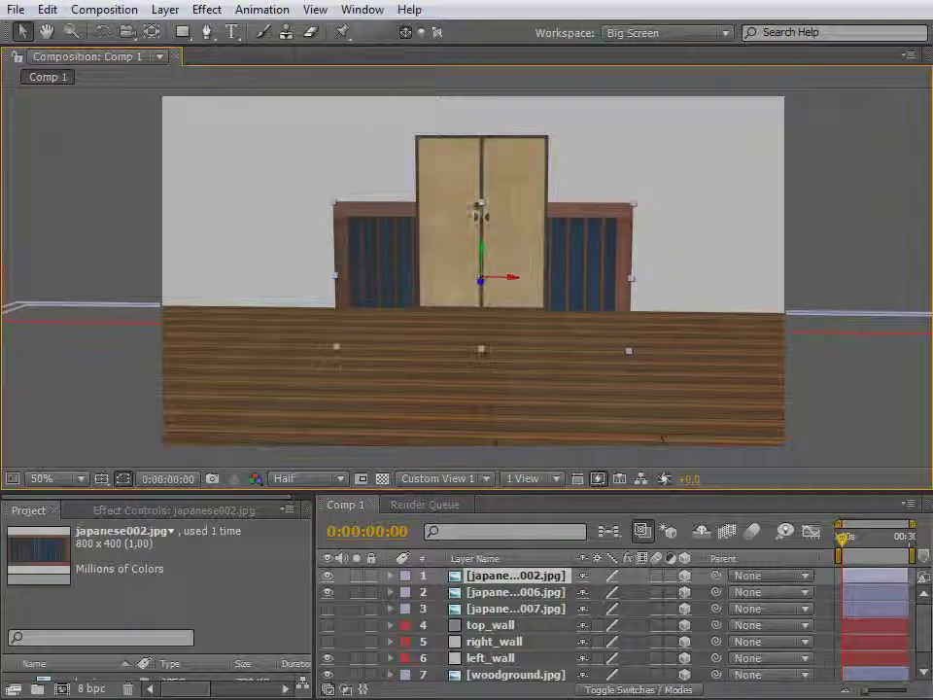
mouse_move(484, 208)
mouse_down()
mouse_move(482, 242)
mouse_move(491, 229)
mouse_up()
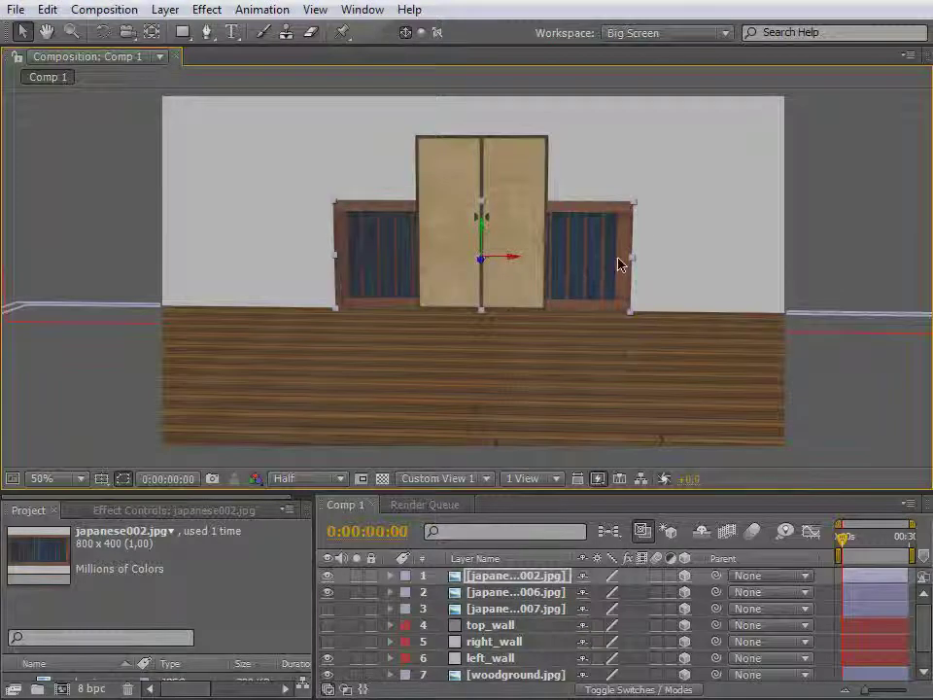
Stretch japanese002.jpg horizontally so it spans the full length of the left wall
drag(632, 261, 789, 257)
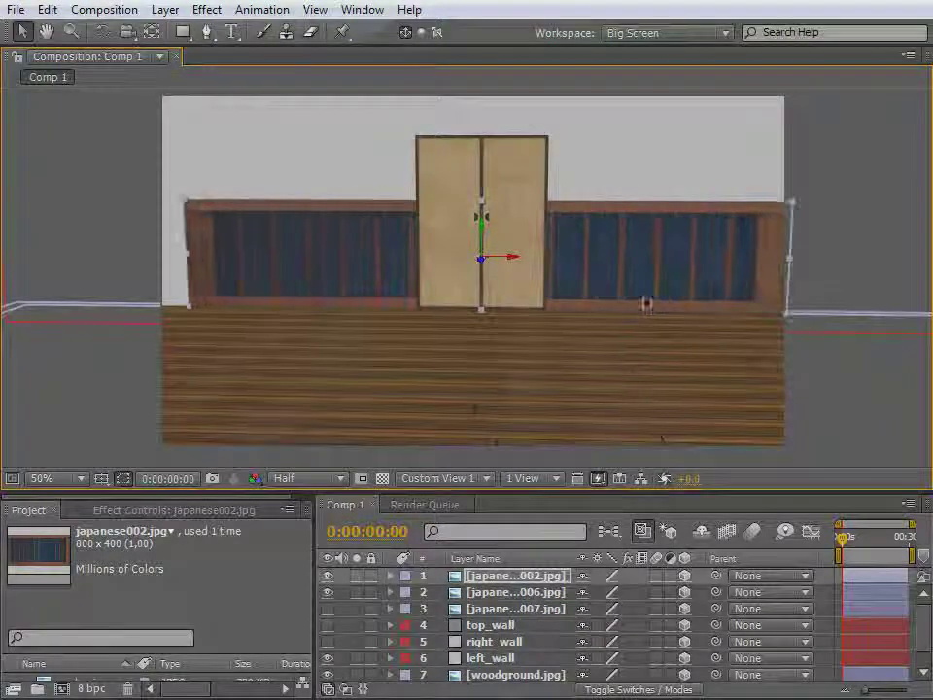
key(c)
drag(616, 318, 530, 347)
drag(677, 268, 700, 296)
drag(586, 325, 595, 288)
drag(677, 267, 753, 269)
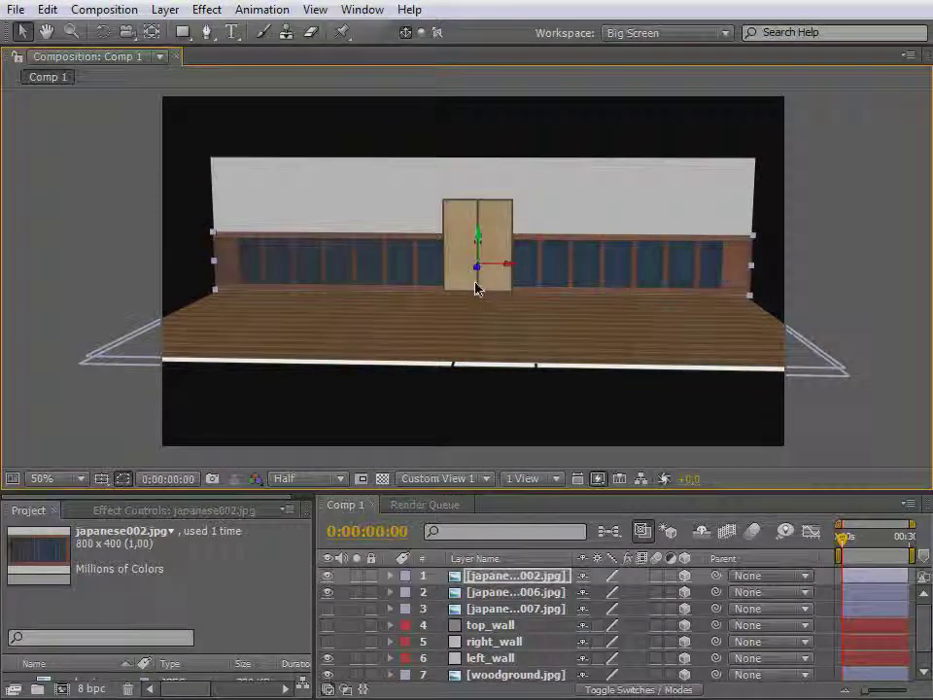
Lower japanese002.jpg slightly along its Y axis at the base of the left wall
key(c)
drag(521, 254, 506, 296)
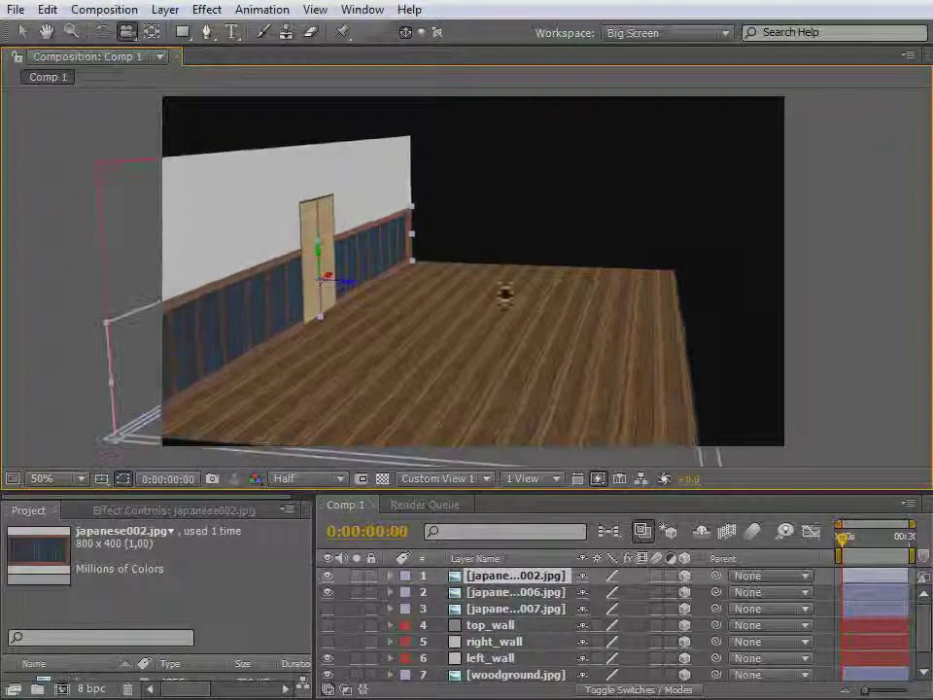
key(v)
drag(324, 258, 324, 267)
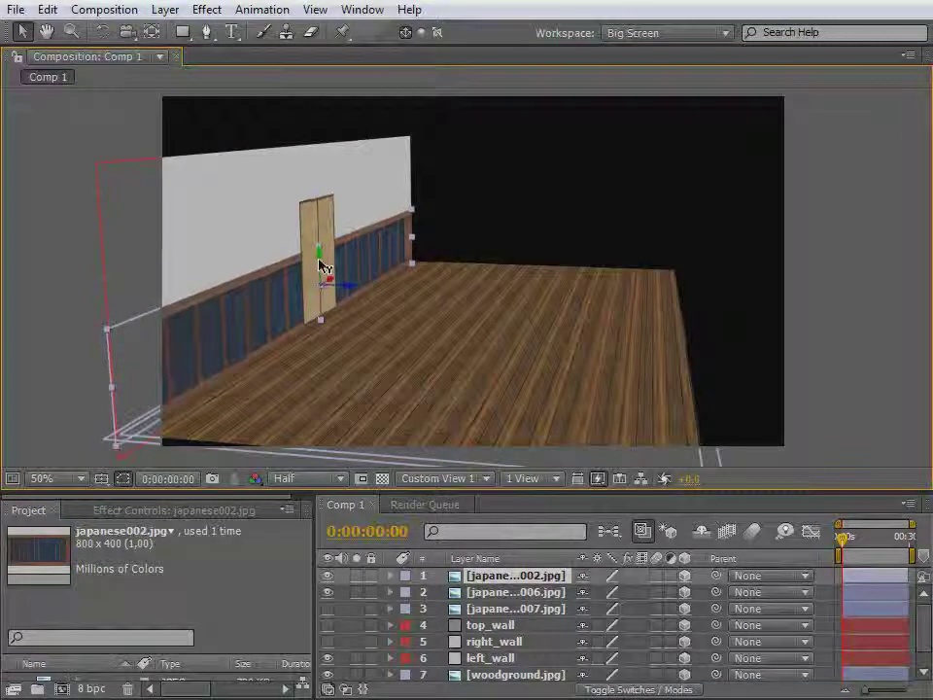
Set the scale of the japanese006.jpg and japanese007.jpg layers together to 43%
click(330, 209)
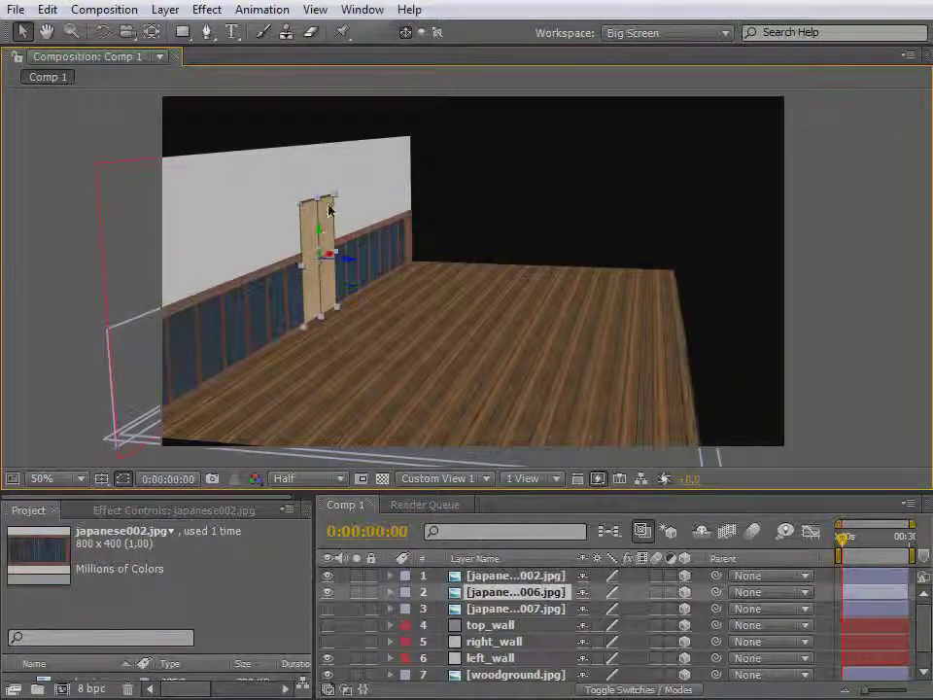
shift+click(507, 580)
shift+click(501, 609)
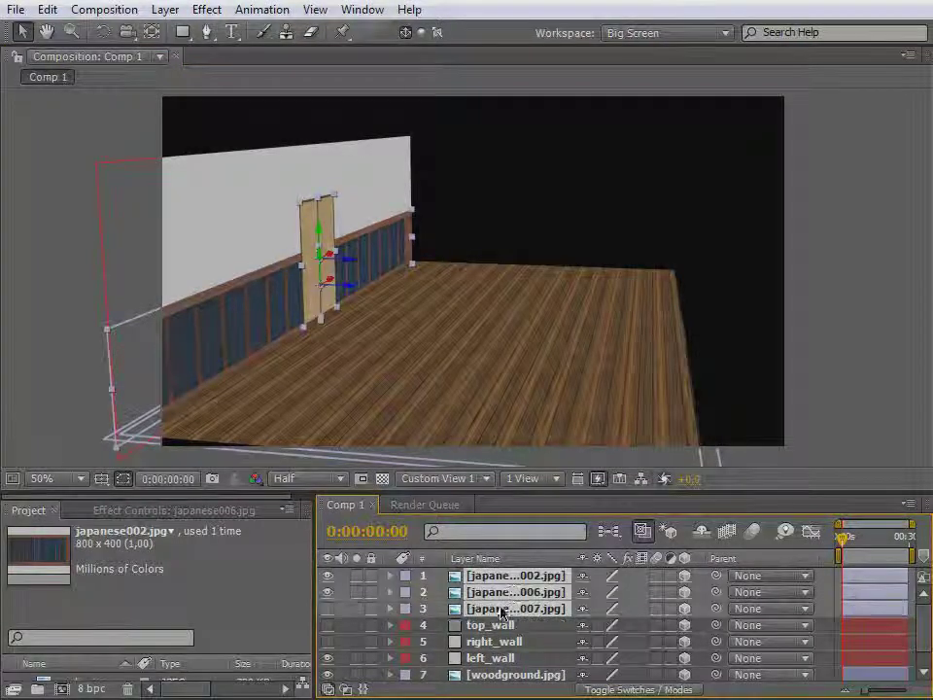
ctrl+click(511, 580)
key(s)
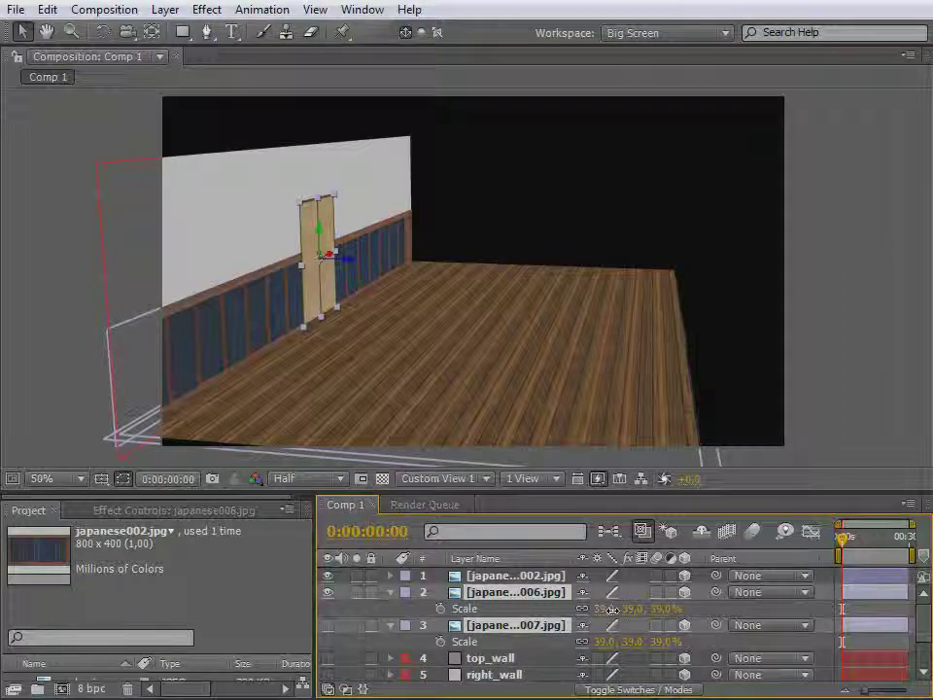
drag(614, 609, 622, 609)
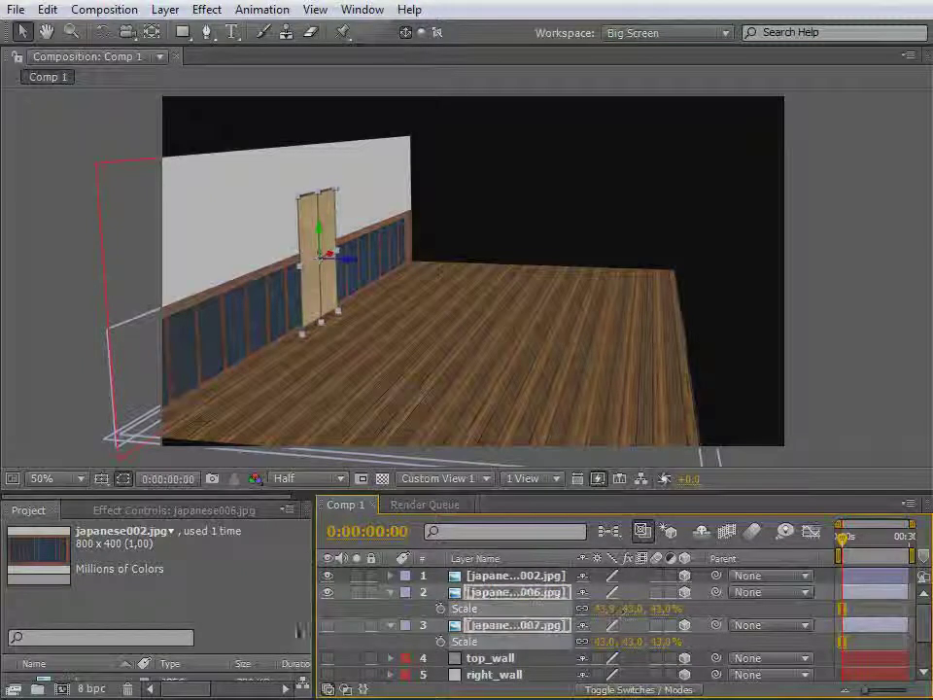
Show the japanese007.jpg layer and raise both door panels slightly along Y so their lower edges meet the floor
click(328, 626)
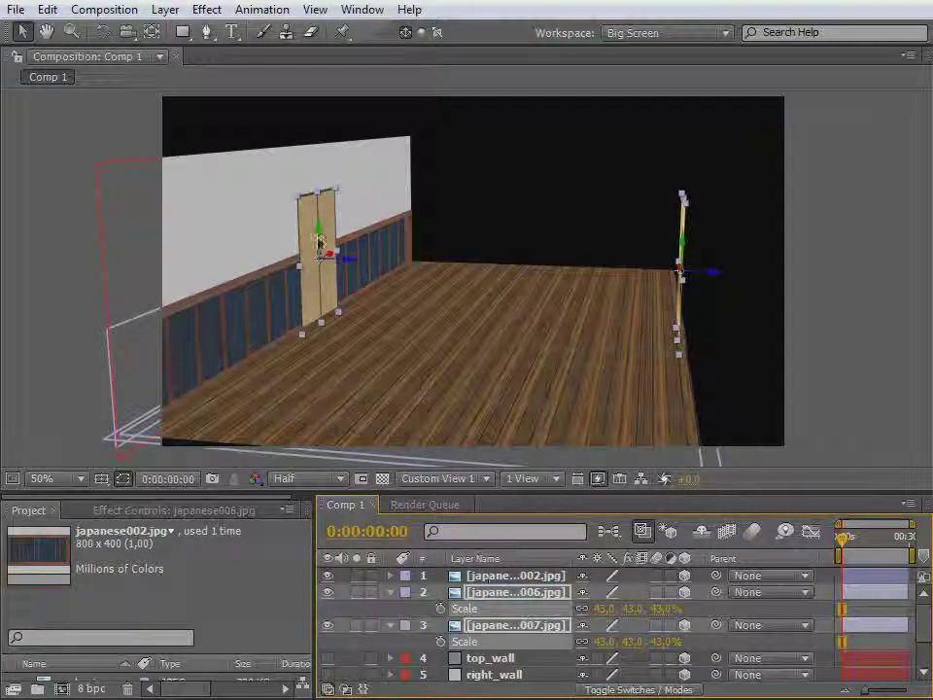
drag(319, 233, 324, 223)
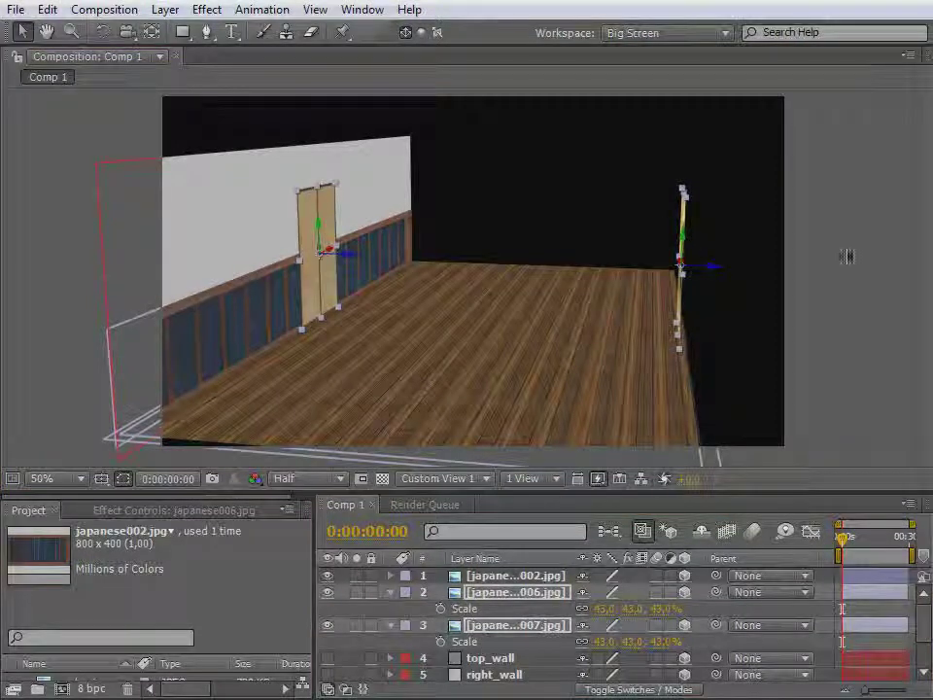
click(501, 184)
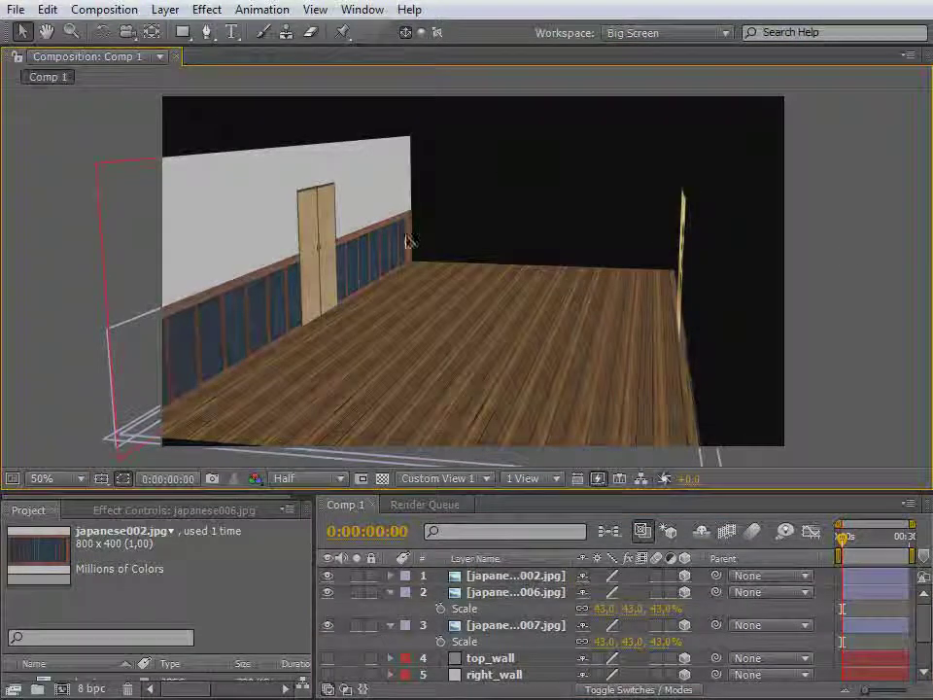
Duplicate the japanese002.jpg wainscoting and move the copy across the room to the right-hand side
click(260, 328)
key(ctrl+d)
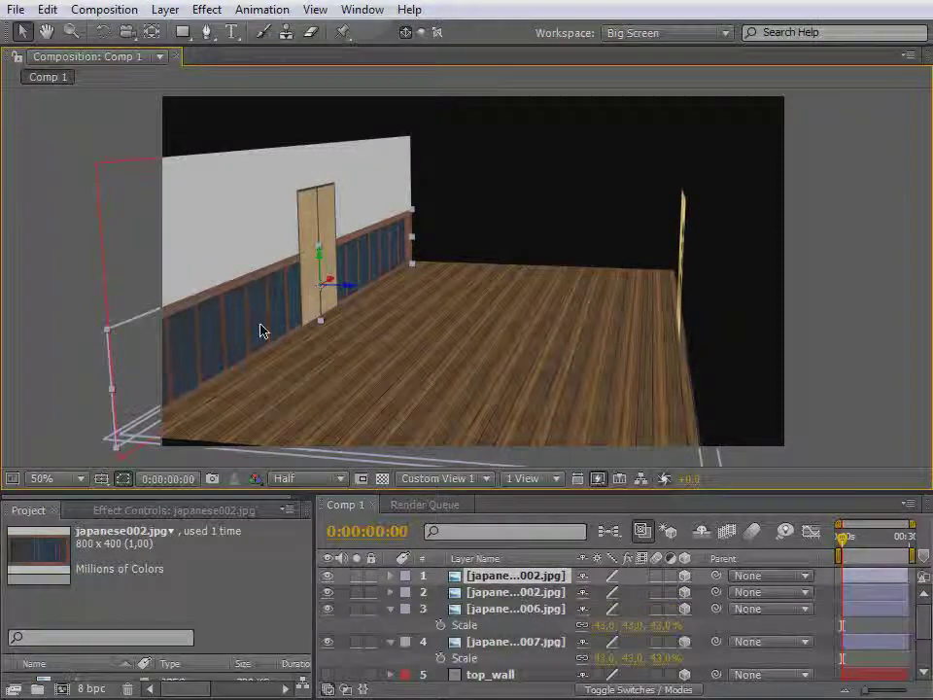
drag(676, 334, 742, 345)
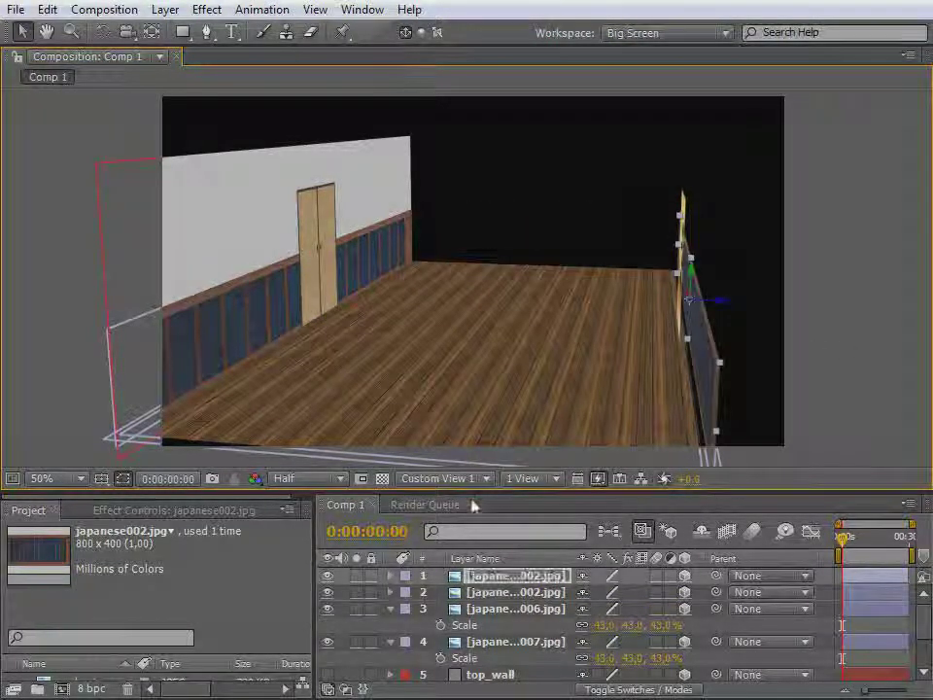
Make the top_wall and right_wall layers visible
click(328, 675)
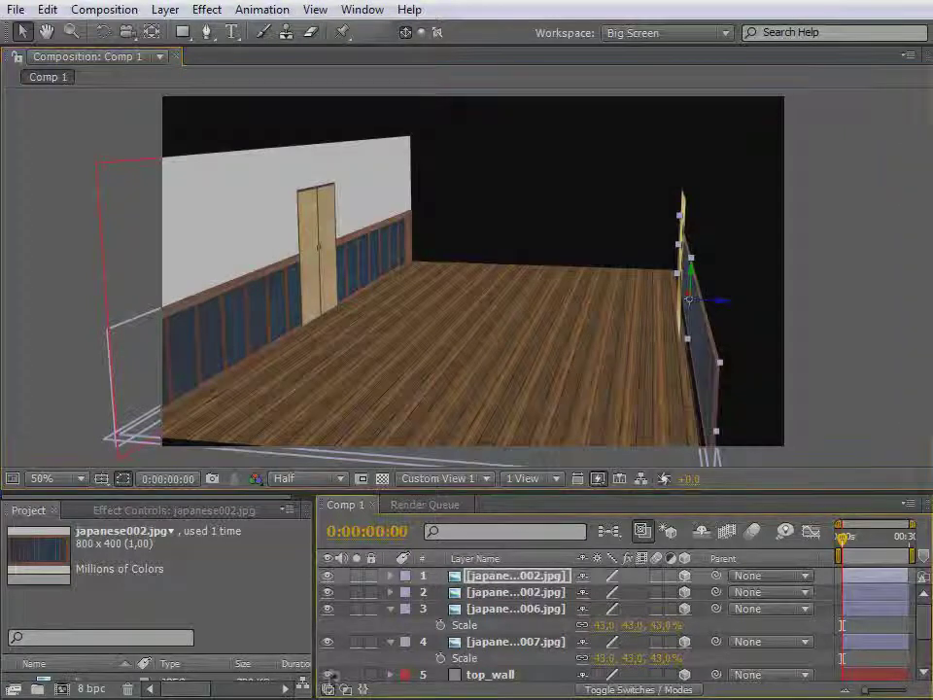
scroll(336, 661, down, 2)
click(328, 622)
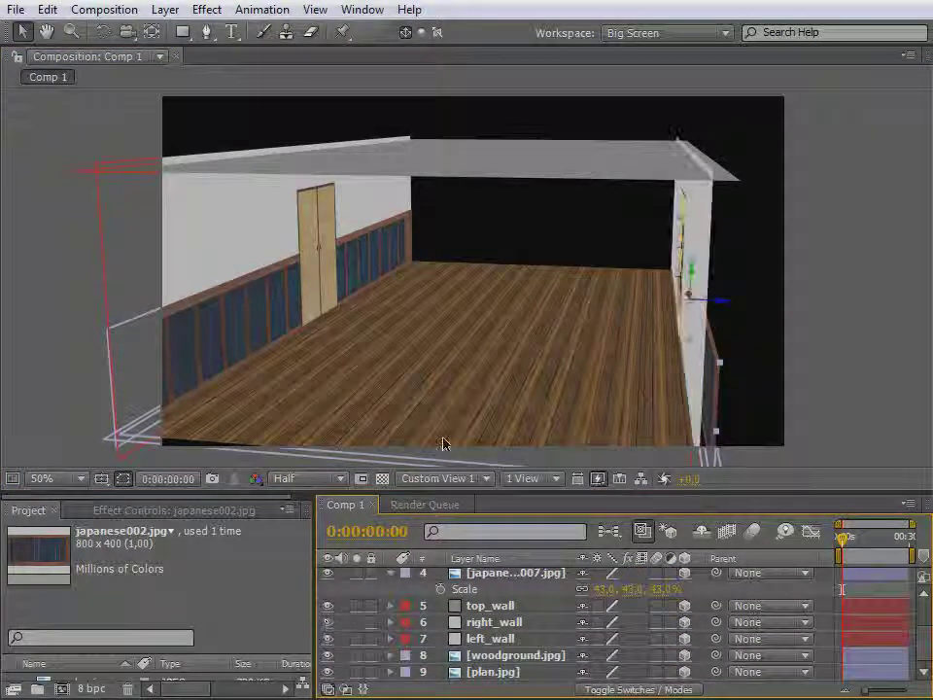
Shift the copied japanese002.jpg inward along its Z axis so it sits just in front of right_wall, behind the door panel
mouse_move(569, 260)
mouse_down()
mouse_move(603, 246)
mouse_move(642, 247)
mouse_move(581, 251)
mouse_up()
click(23, 32)
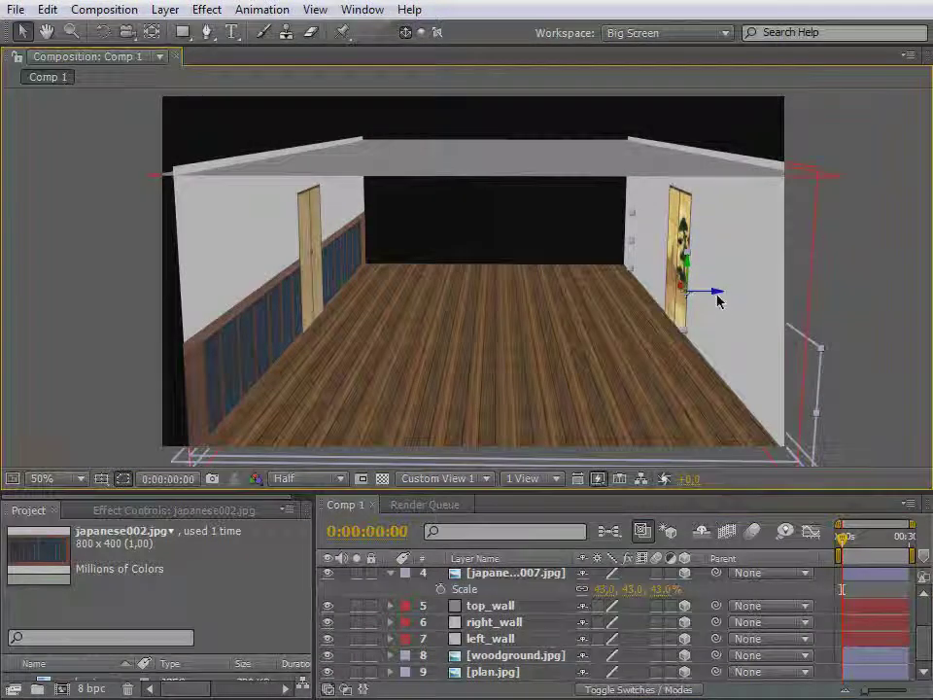
drag(716, 295, 699, 306)
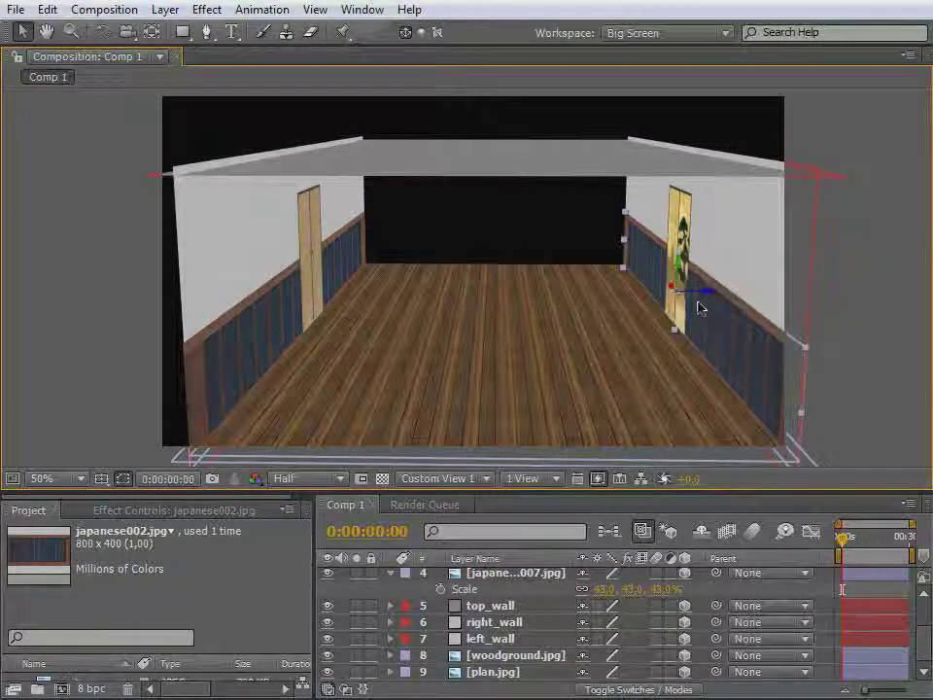
Find japanese012.jpg among the project's images, add it as the top layer of Comp 1 and make it a 3D layer
key(c)
drag(527, 370, 376, 302)
click(20, 33)
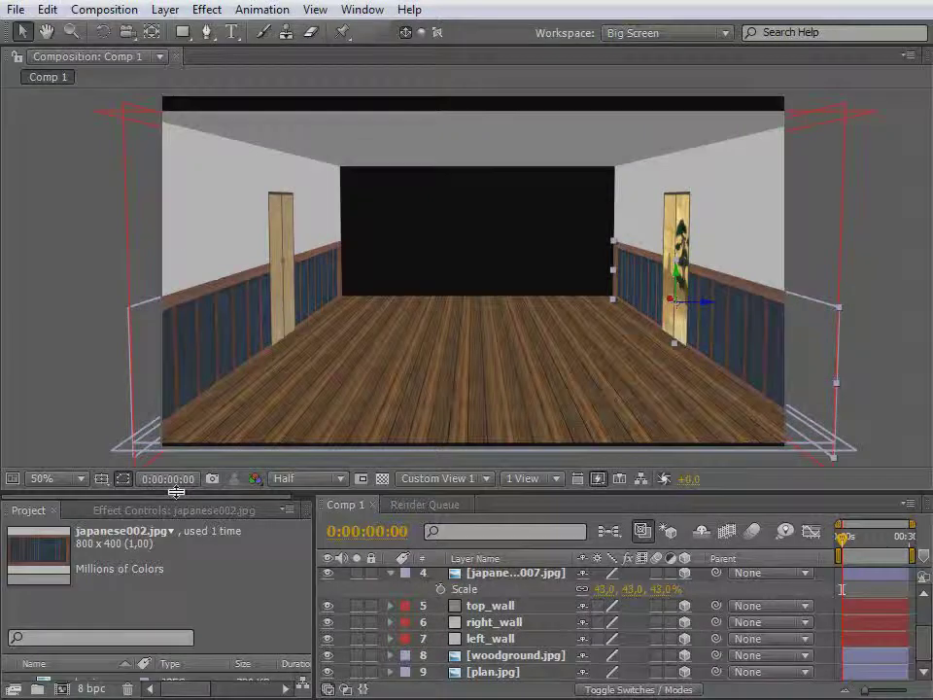
drag(177, 493, 177, 447)
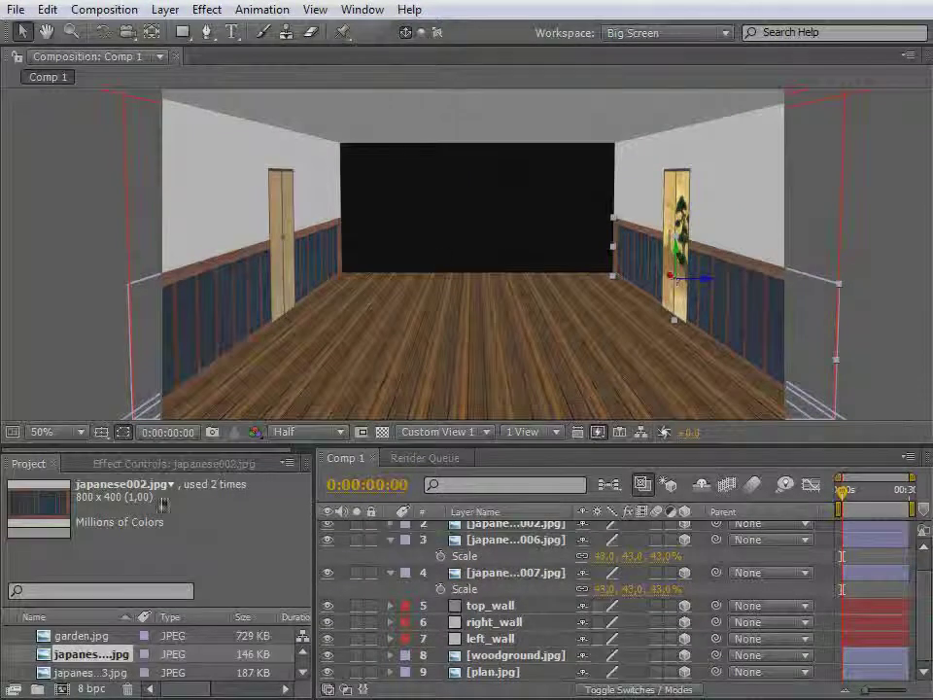
drag(173, 443, 173, 298)
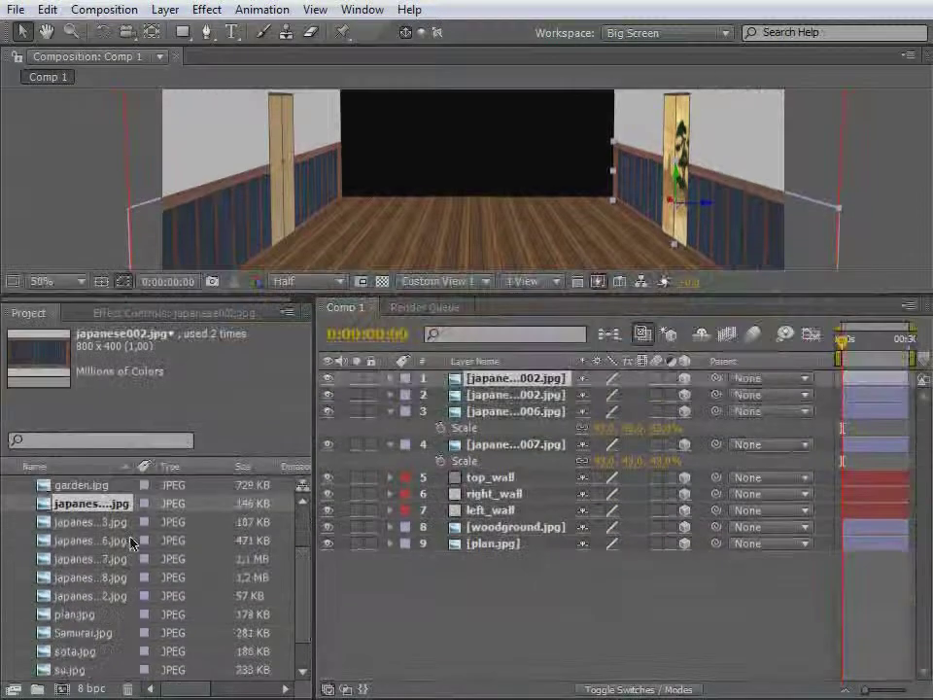
click(107, 522)
click(86, 540)
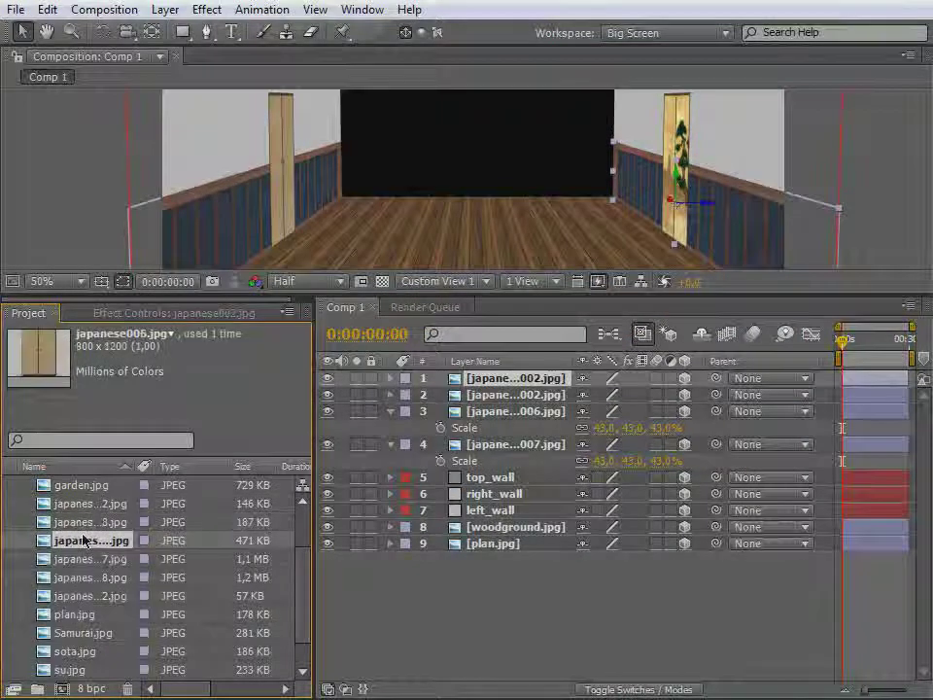
click(76, 560)
click(72, 577)
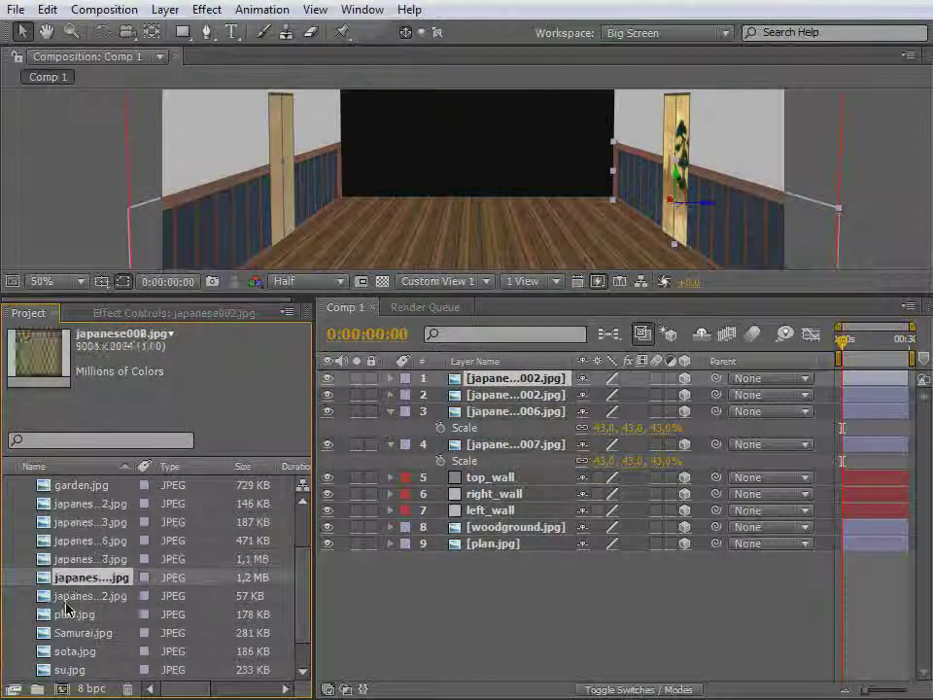
click(68, 596)
drag(65, 600, 457, 376)
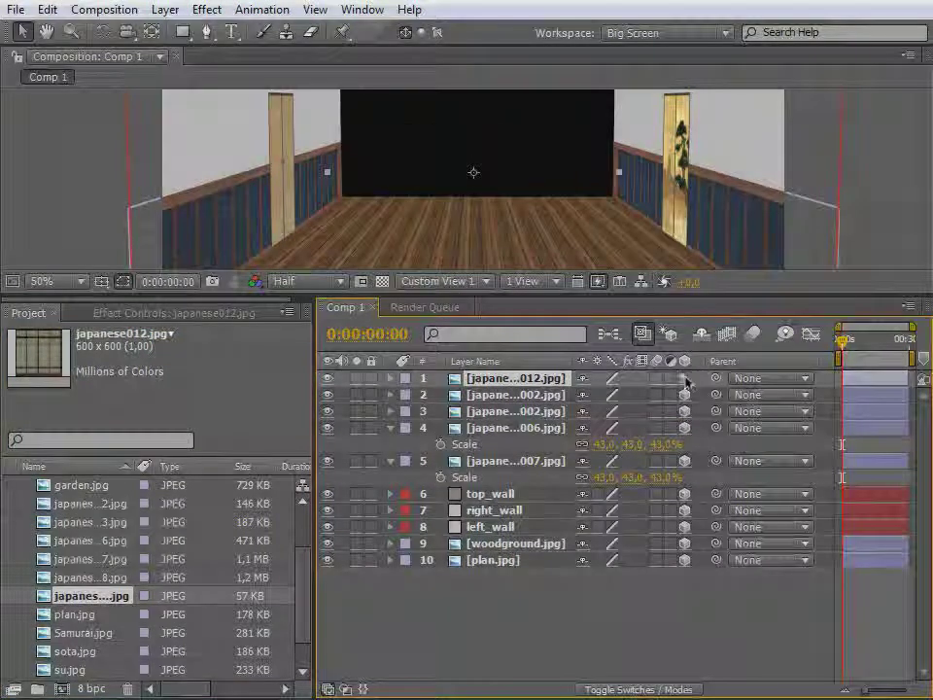
drag(637, 296, 604, 503)
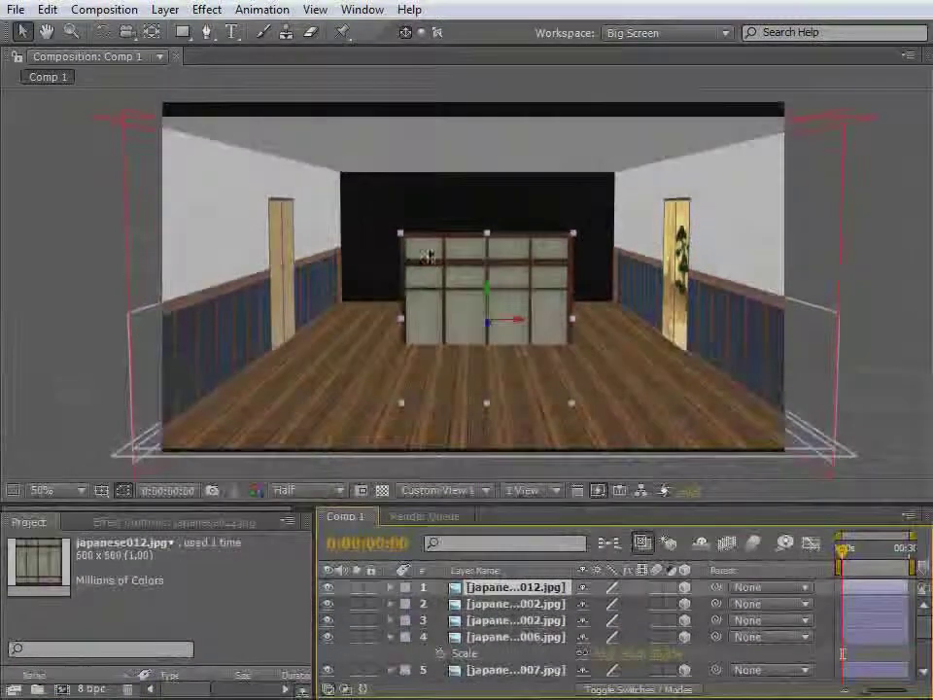
Raise and enlarge japanese012.jpg until it fits the height between the floor and the ceiling
drag(490, 295, 515, 198)
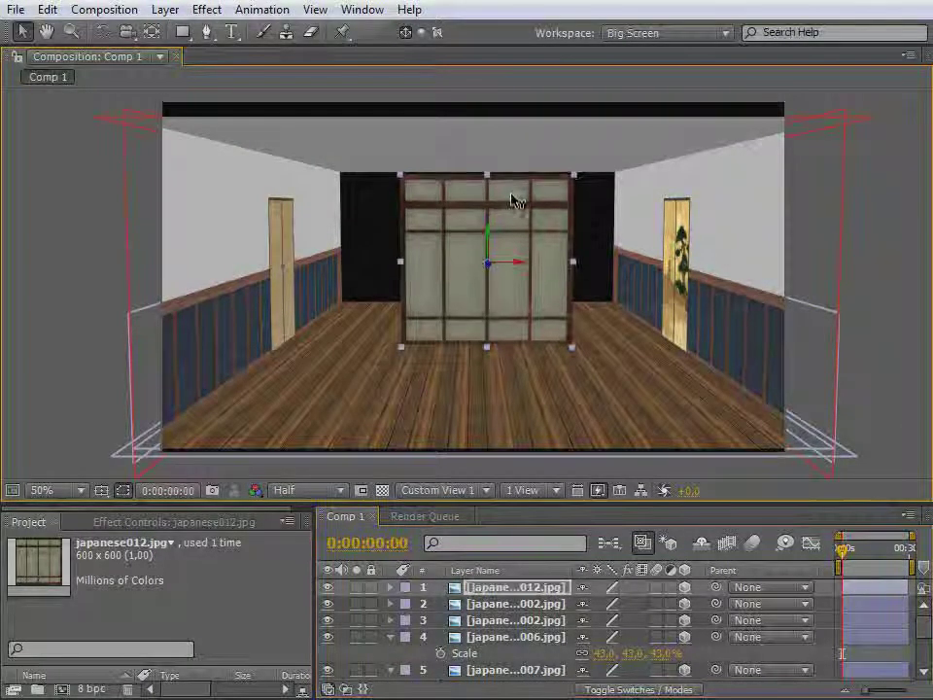
drag(575, 185, 583, 179)
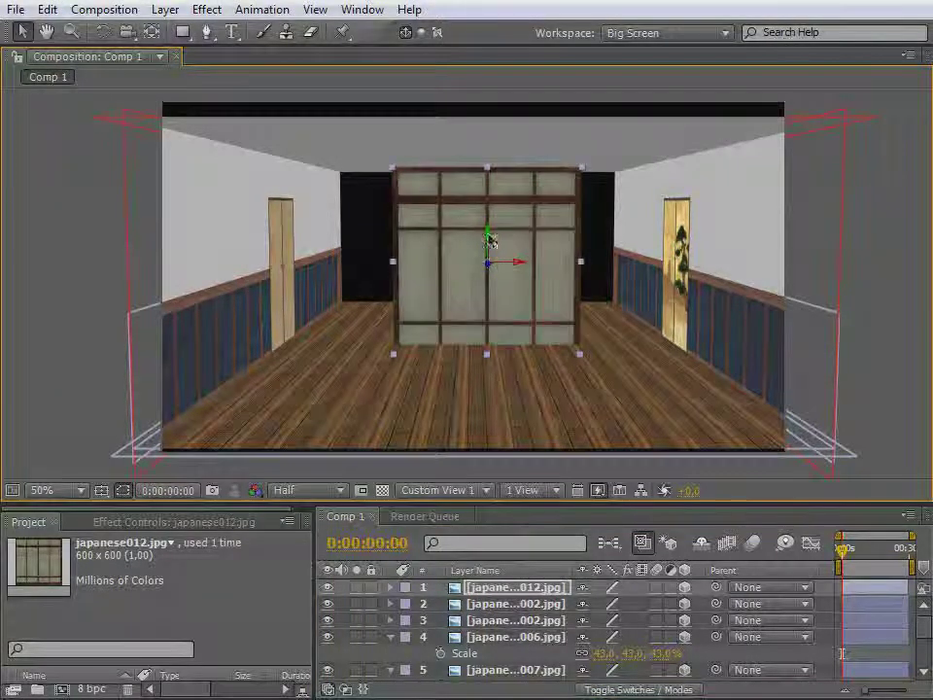
drag(491, 241, 492, 234)
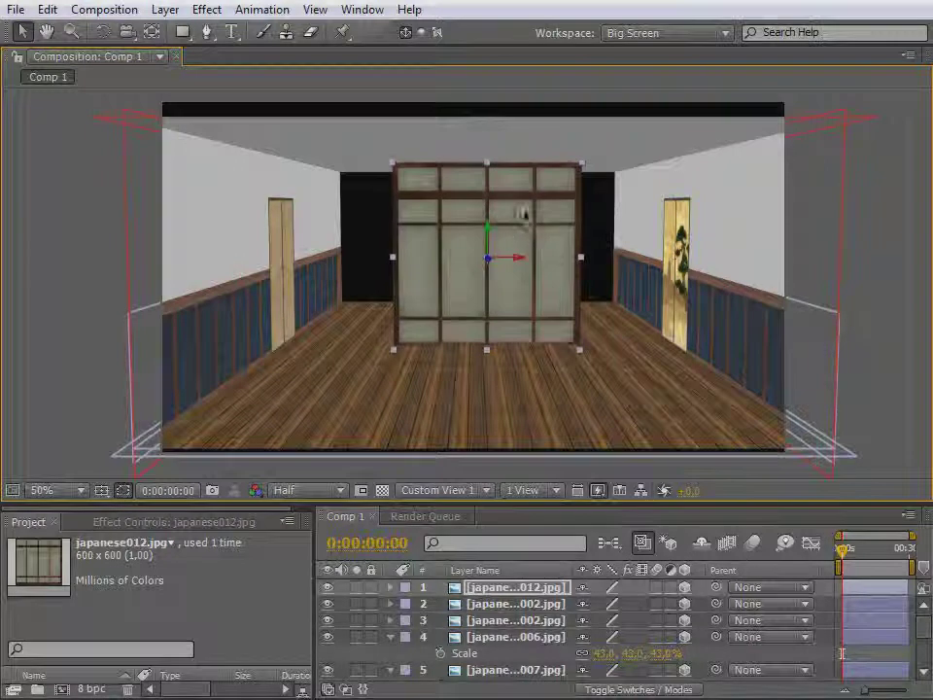
mouse_move(581, 173)
mouse_down()
mouse_move(590, 153)
mouse_move(586, 165)
mouse_up()
drag(488, 231, 492, 229)
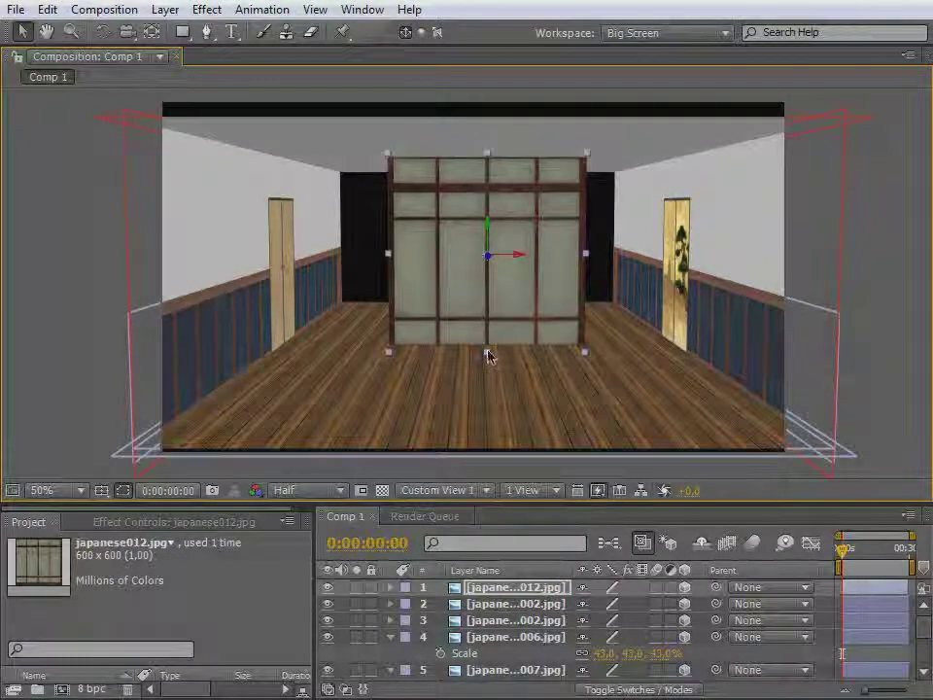
drag(488, 354, 488, 348)
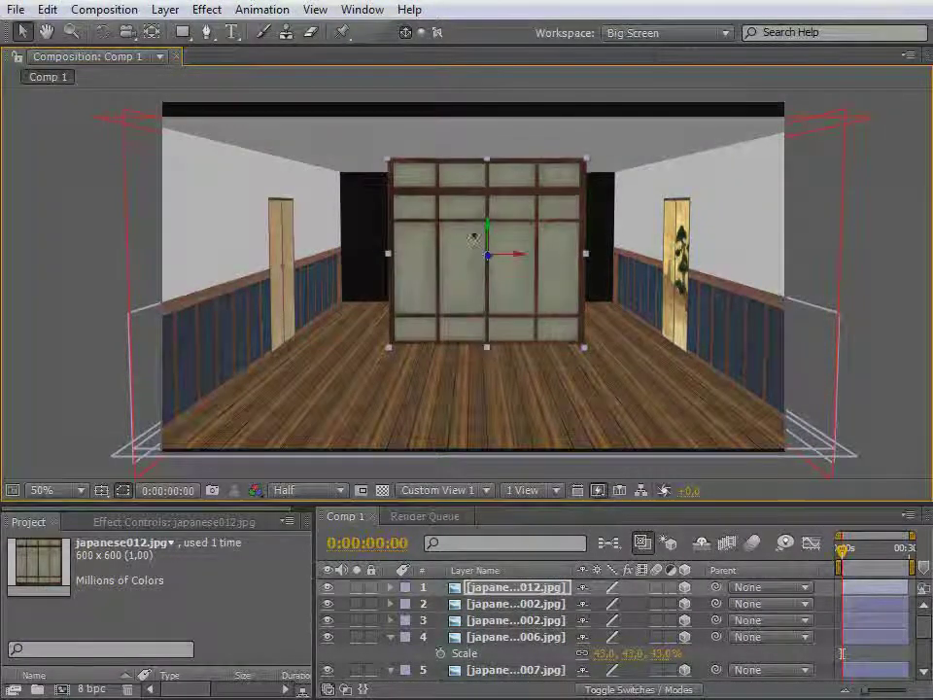
drag(490, 233, 494, 236)
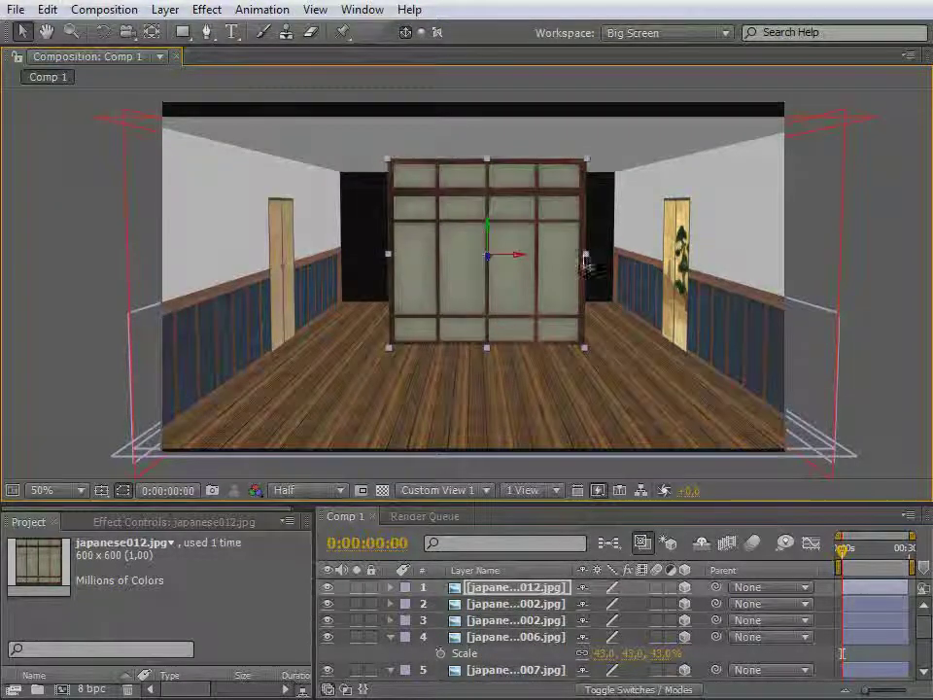
Narrow japanese012.jpg to about a third of the room's width and push it back into the left corner of the rear opening
drag(588, 262, 284, 383)
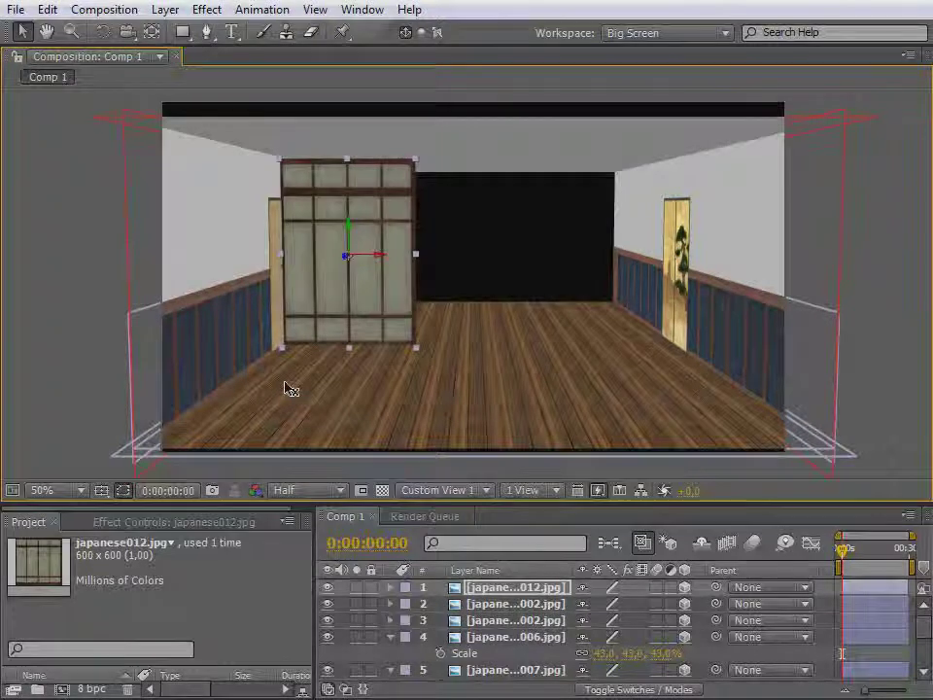
drag(349, 264, 383, 242)
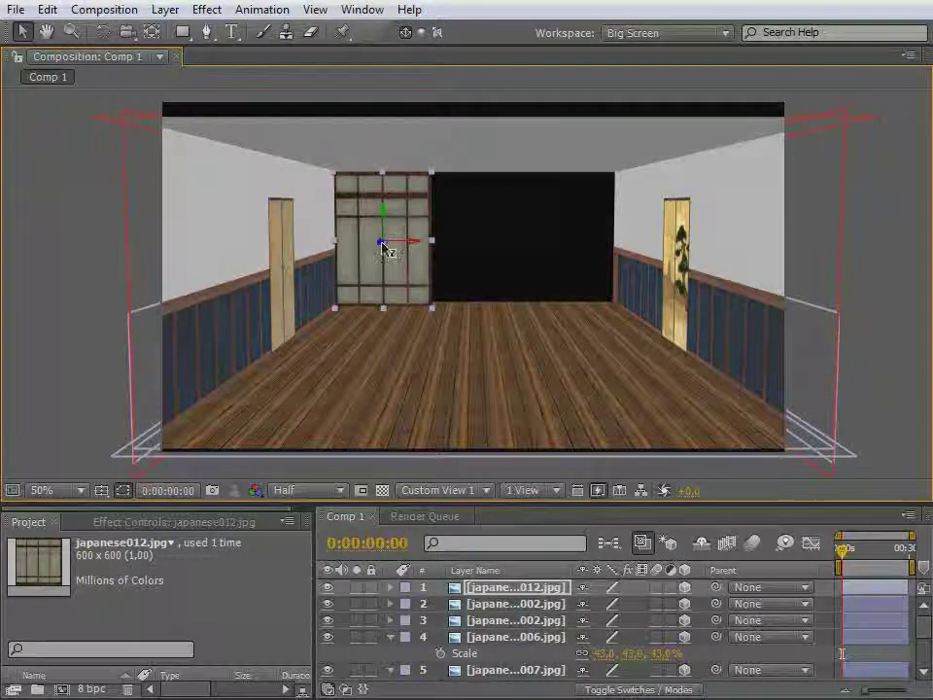
drag(434, 237, 471, 265)
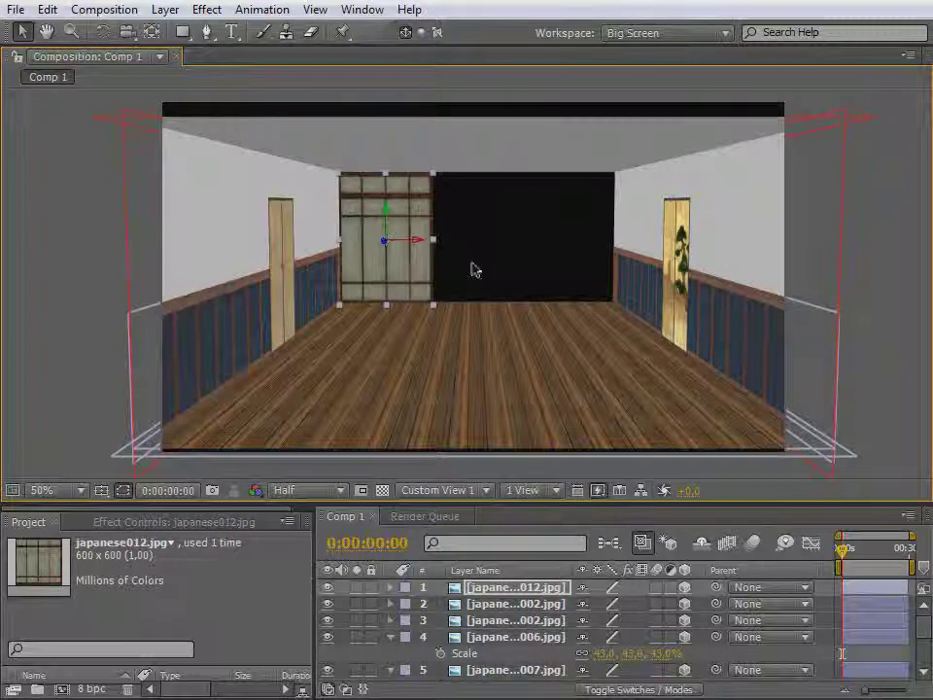
Duplicate japanese012.jpg twice, placing one copy at the right end of the rear opening and the other in the middle gap
key(ctrl+d)
drag(413, 247, 856, 247)
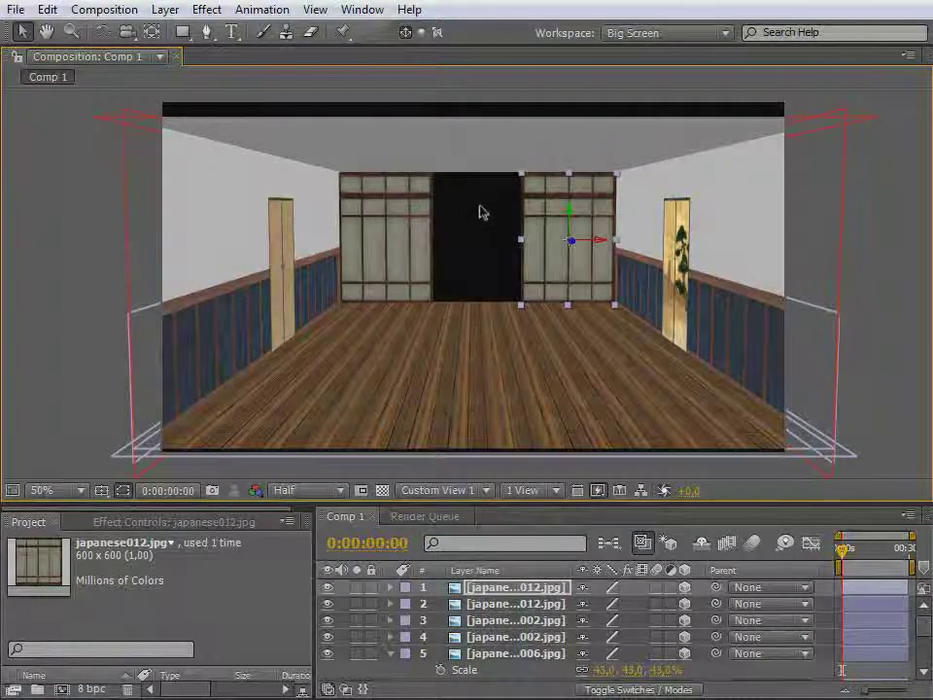
key(ctrl+d)
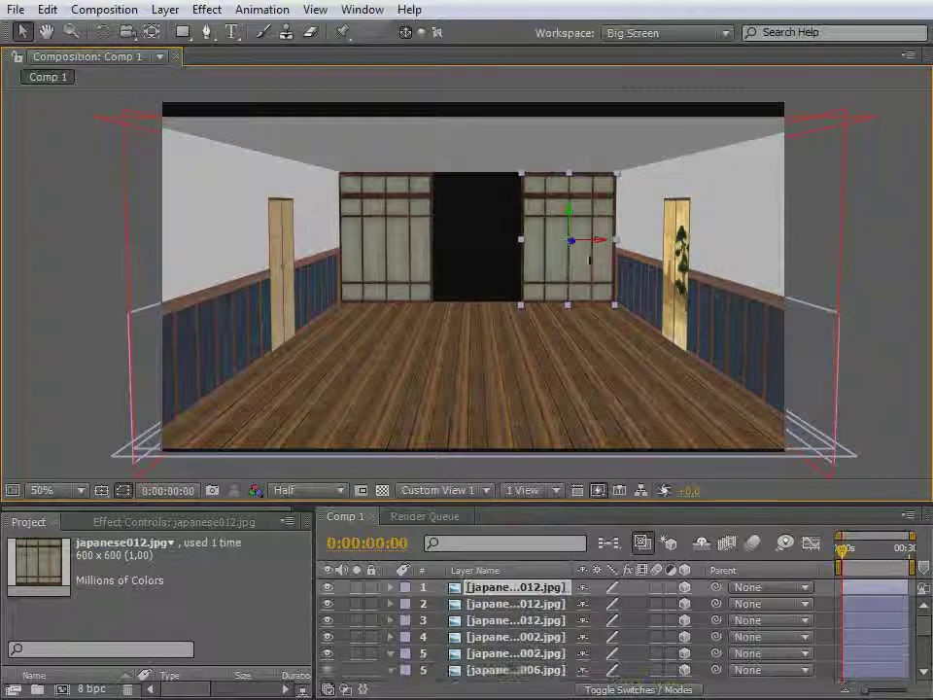
drag(607, 246, 510, 248)
drag(437, 296, 361, 332)
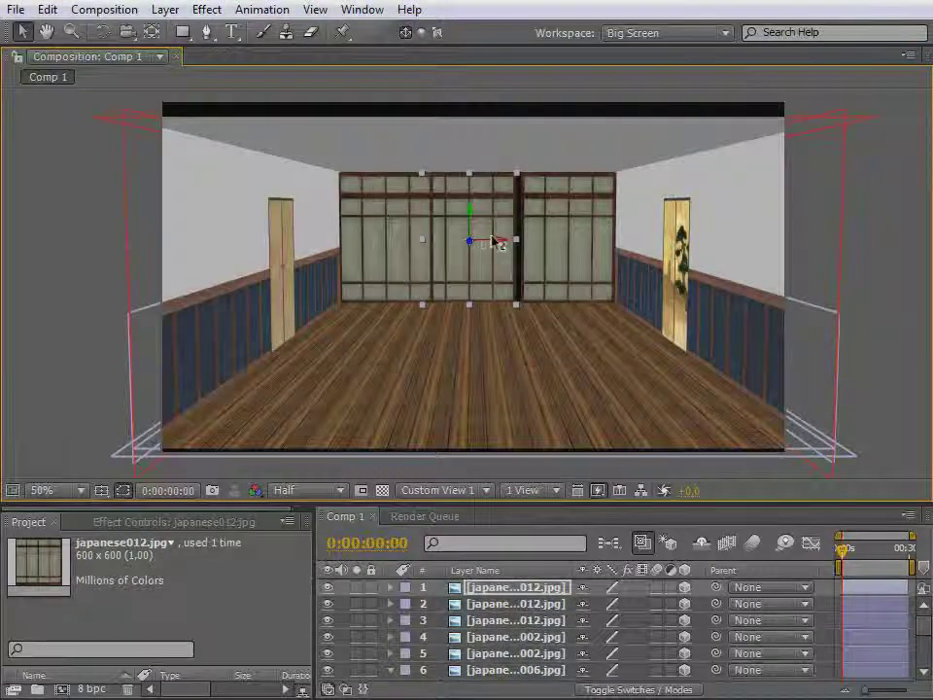
drag(503, 246, 527, 246)
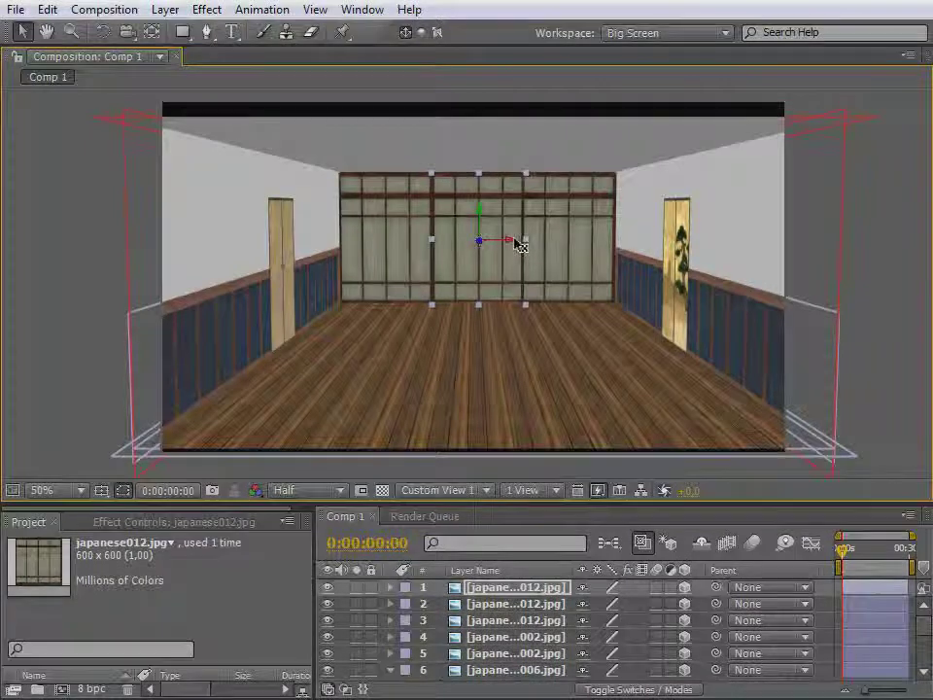
drag(512, 245, 520, 321)
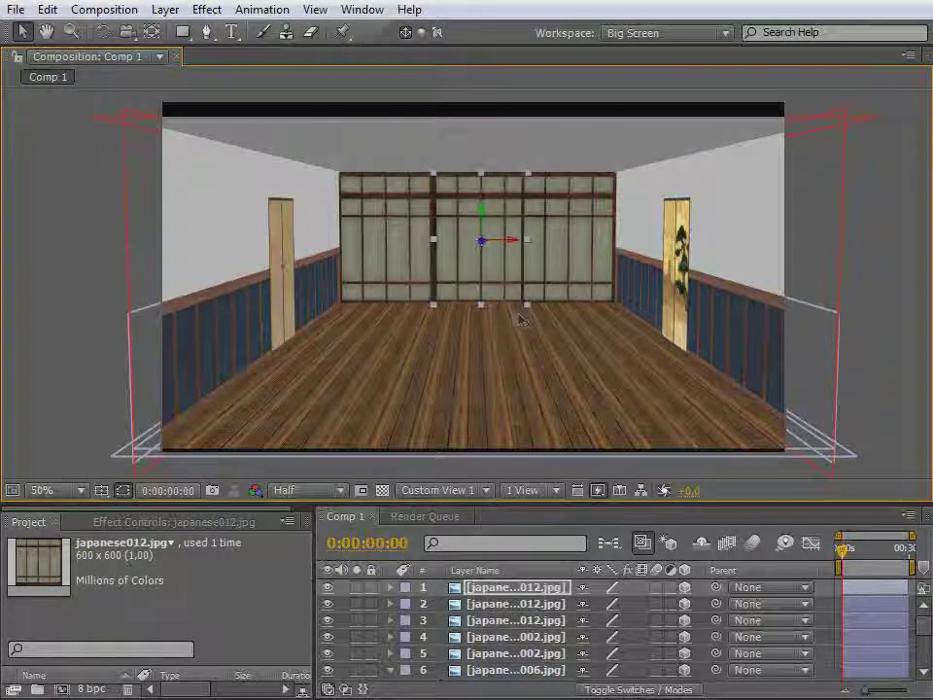
Widen the left and right japanese012.jpg panels toward the middle, keeping their outer edges against the side walls
click(408, 221)
drag(436, 246, 443, 247)
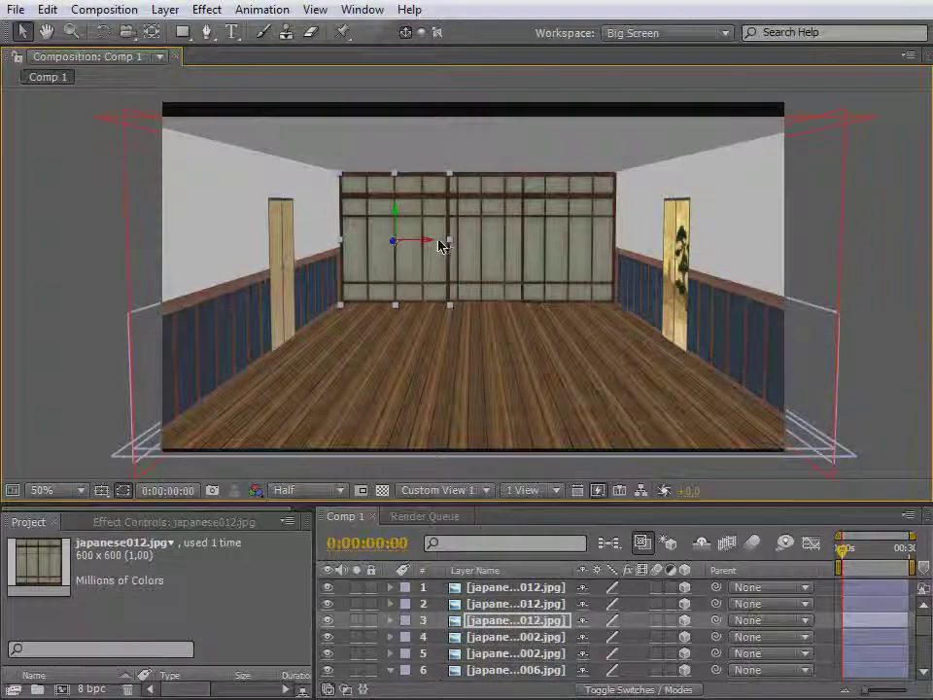
click(554, 239)
drag(522, 241, 515, 240)
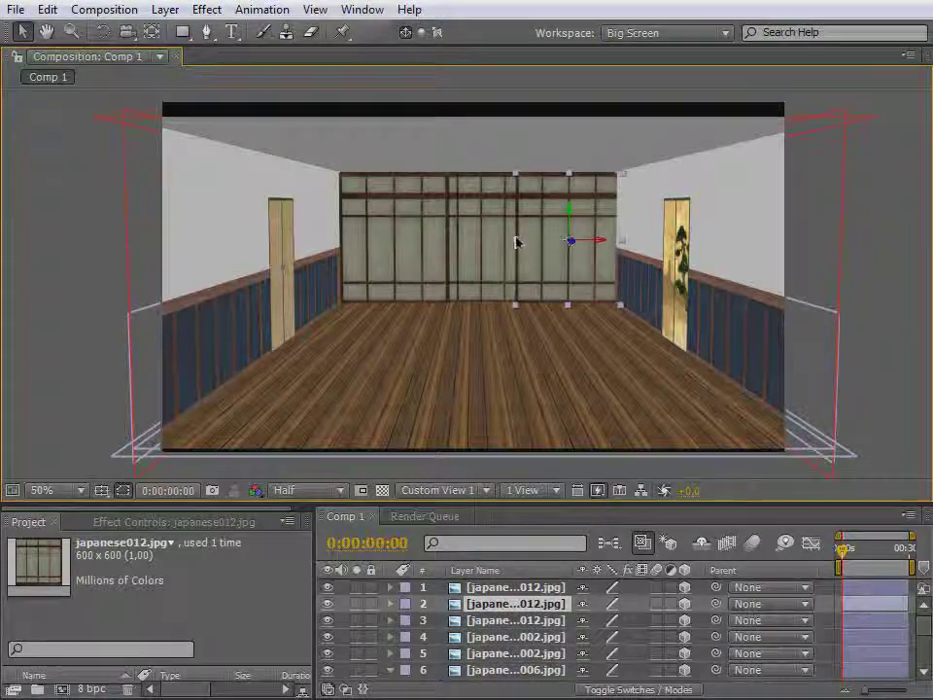
drag(603, 244, 590, 249)
Narrow the middle japanese012.jpg panel and center it so it exactly fills the gap between the two side panels
click(487, 239)
drag(533, 241, 347, 292)
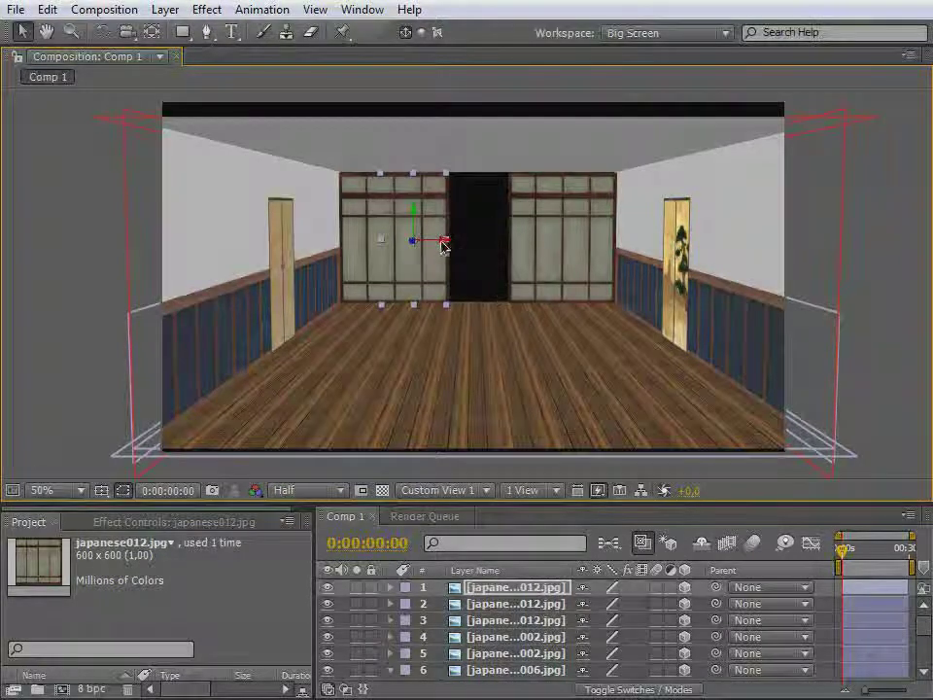
drag(466, 252, 602, 265)
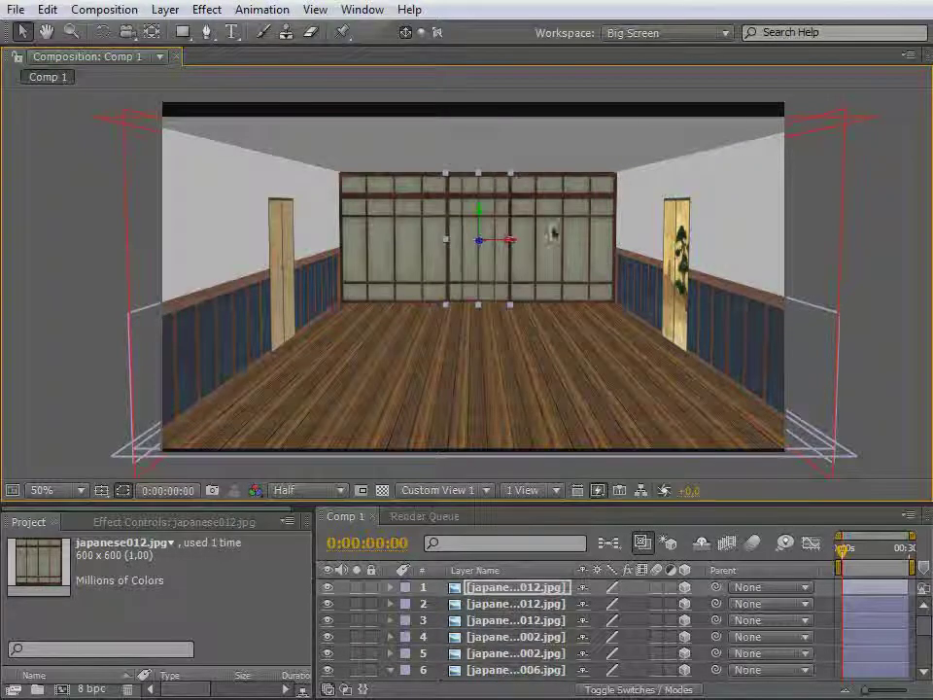
click(505, 475)
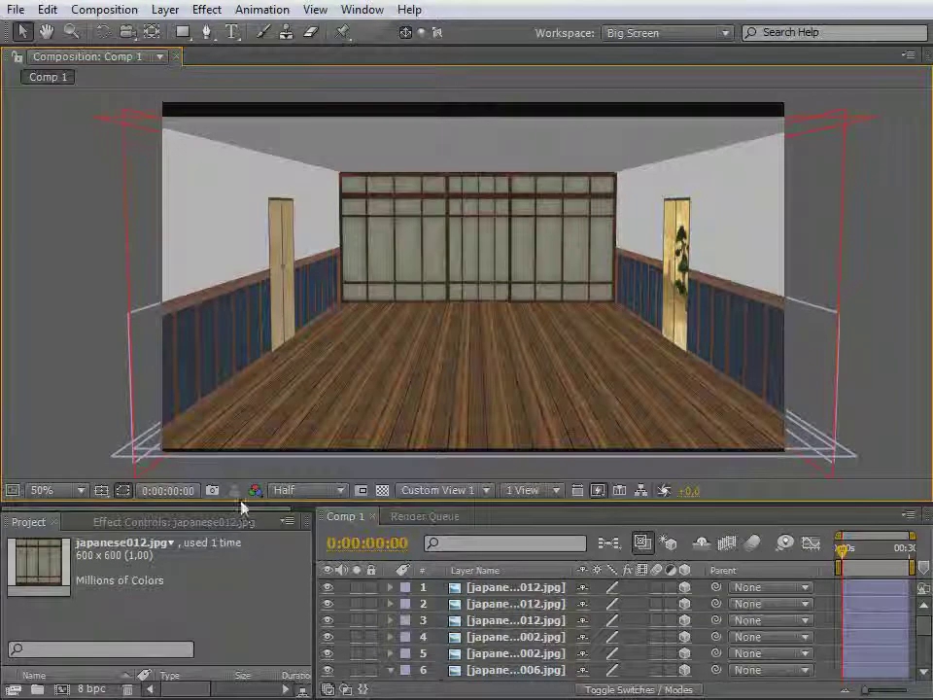
Add japanese008.jpg to Comp 1 as the uppermost layer
drag(239, 498, 263, 350)
click(98, 634)
scroll(95, 612, down, 2)
scroll(95, 607, up, 1)
drag(337, 540, 551, 405)
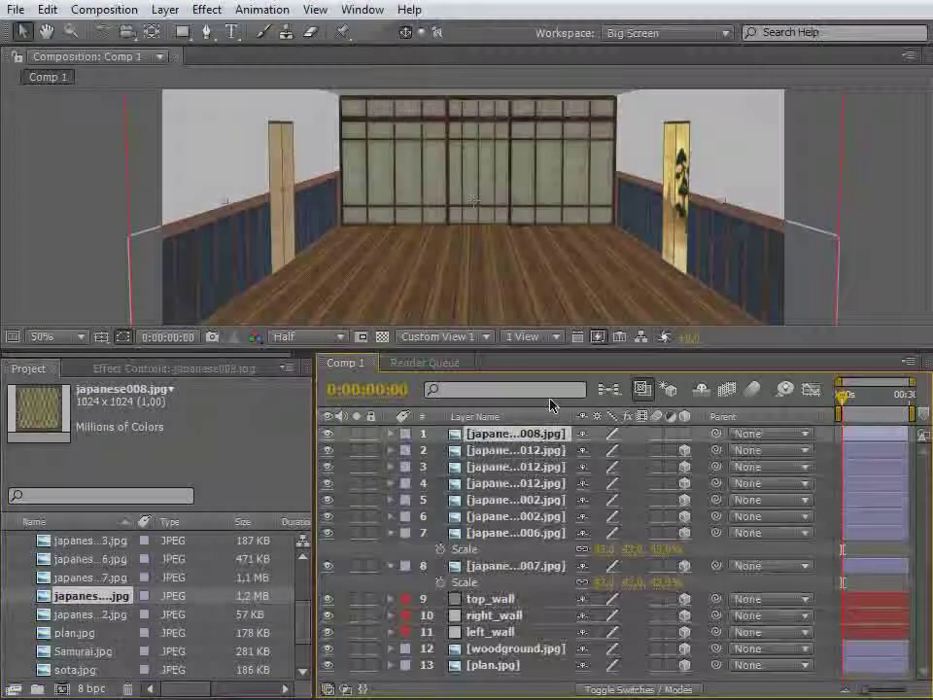
Make the japanese008.jpg layer 3D and rotate it flat onto the wooden floor as a mat
click(684, 434)
key(w)
drag(522, 252, 502, 211)
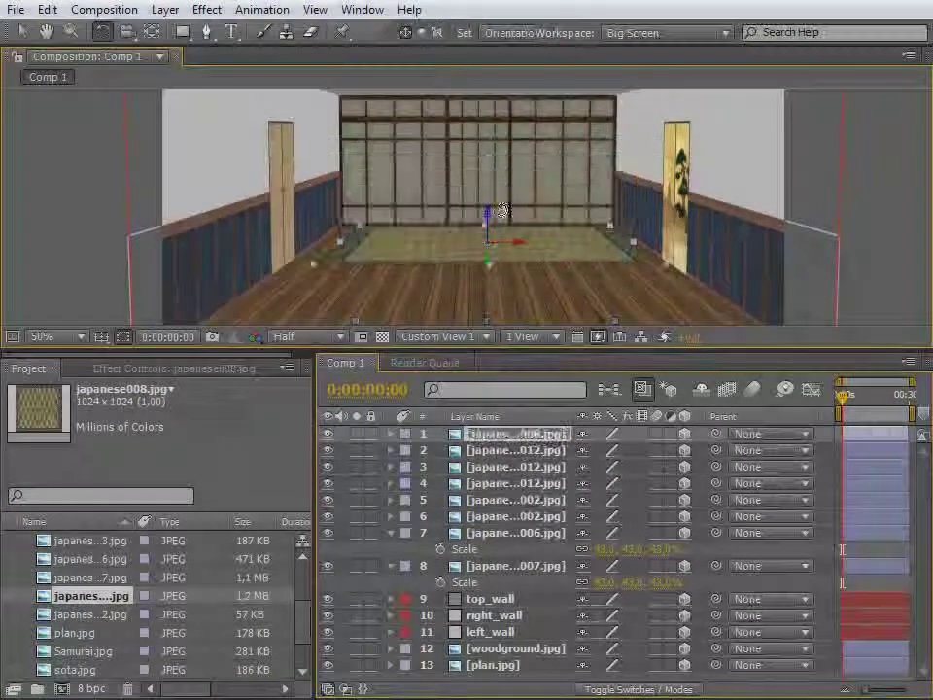
key(v)
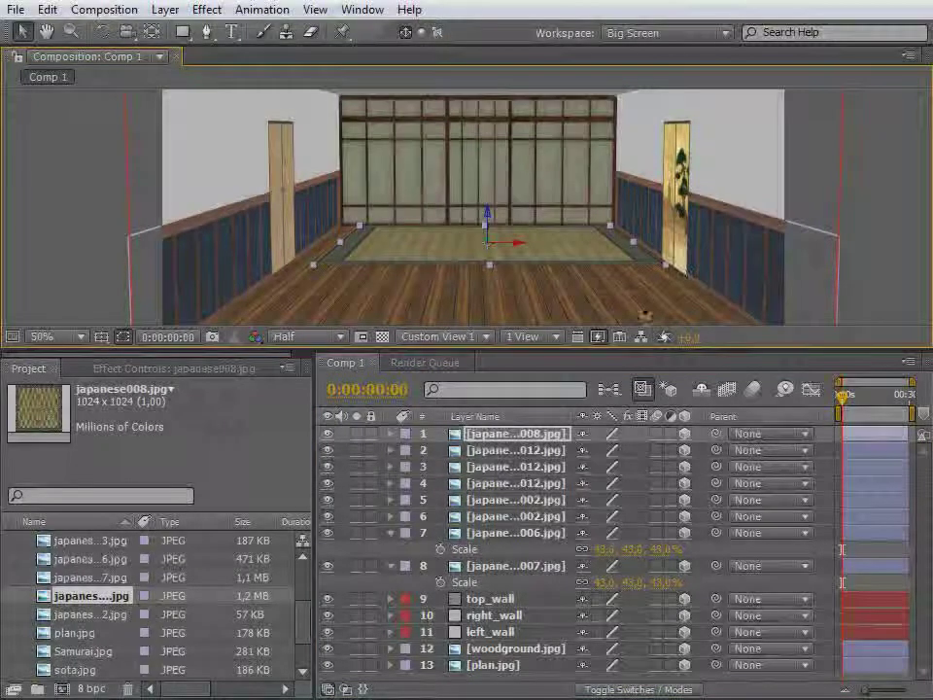
Make the japanese008.jpg mat narrower and longer, then bring it forward to the middle of the floor
drag(562, 350, 557, 531)
key(c)
drag(595, 439, 613, 427)
key(v)
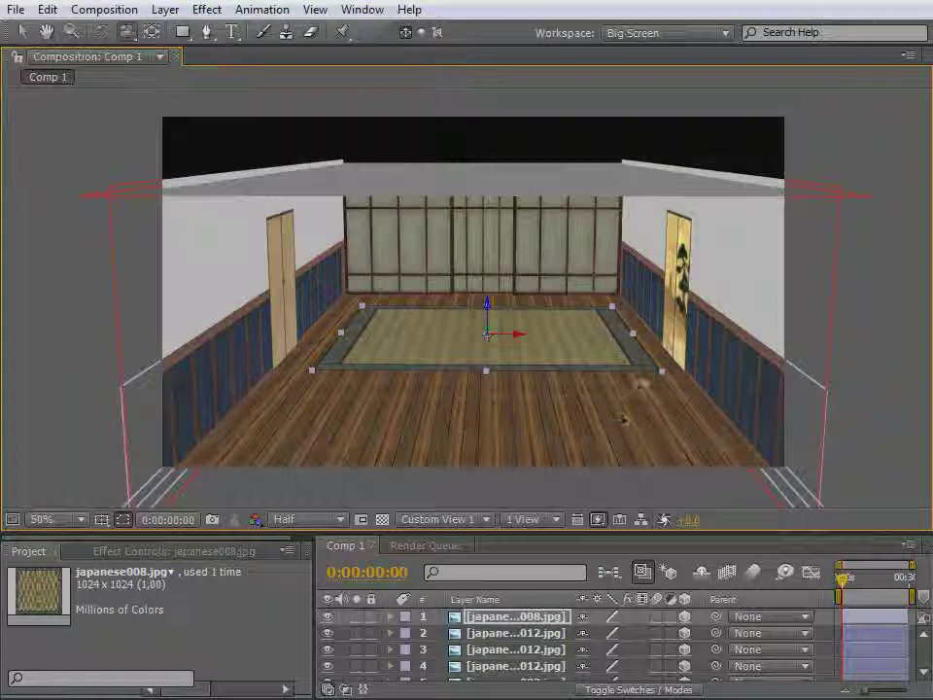
drag(656, 377, 610, 398)
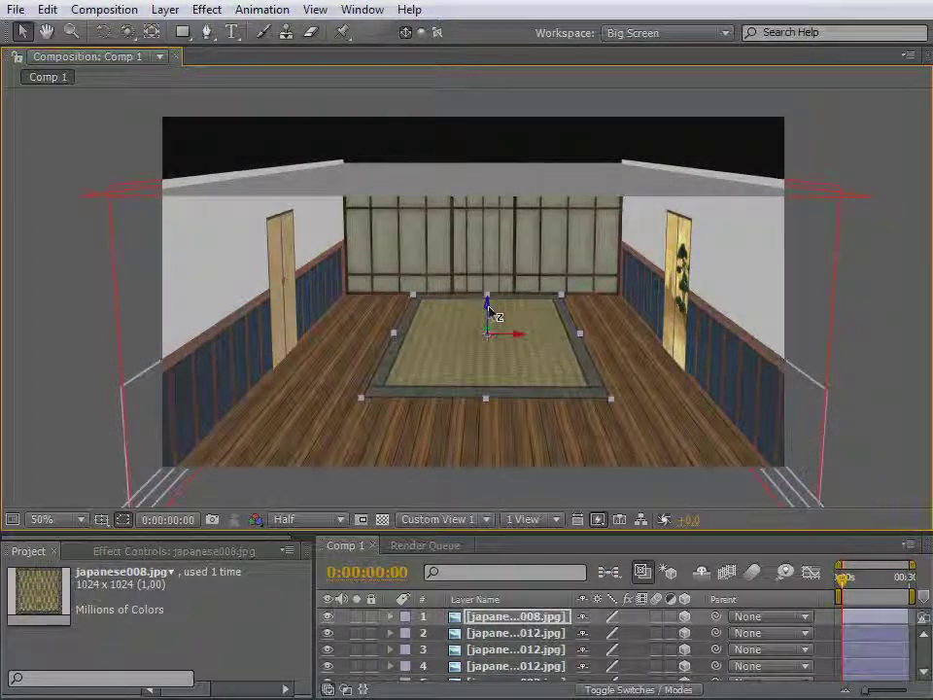
drag(493, 334, 502, 471)
key(c)
drag(488, 377, 512, 389)
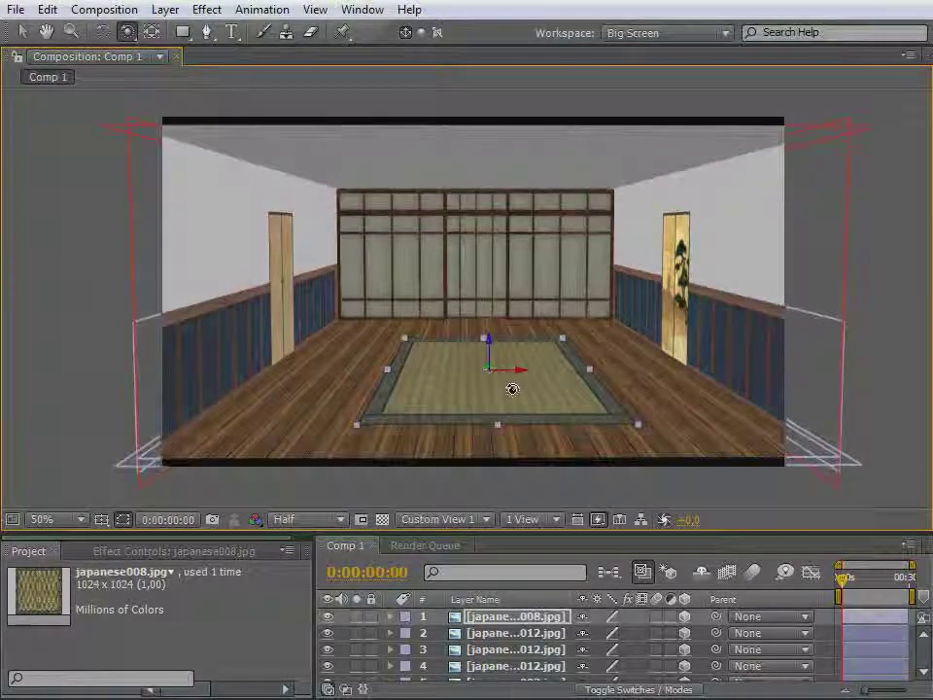
right_click(512, 389)
right_click(440, 378)
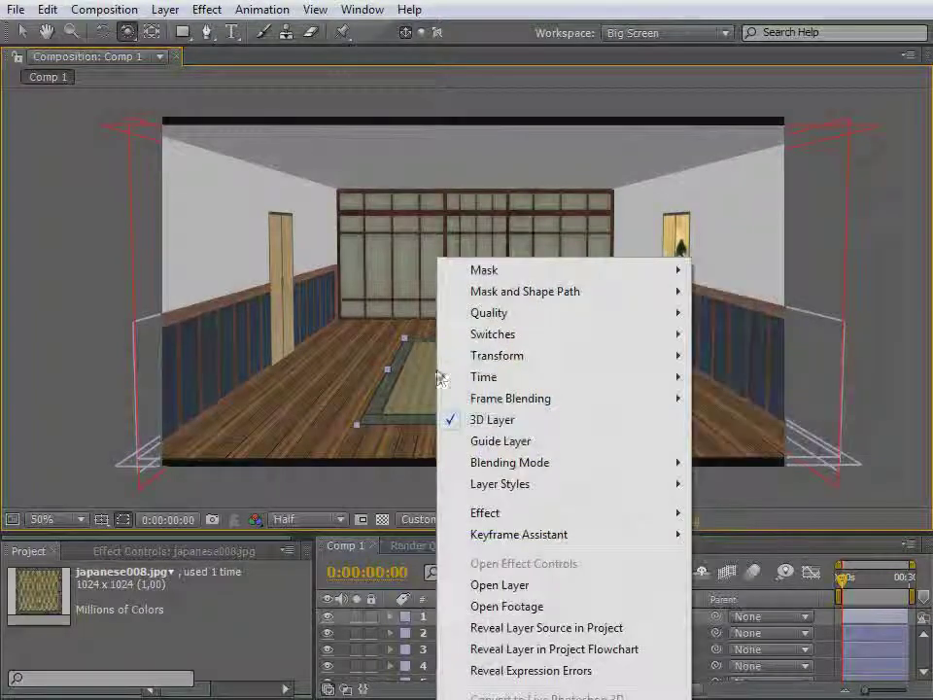
click(433, 364)
click(23, 33)
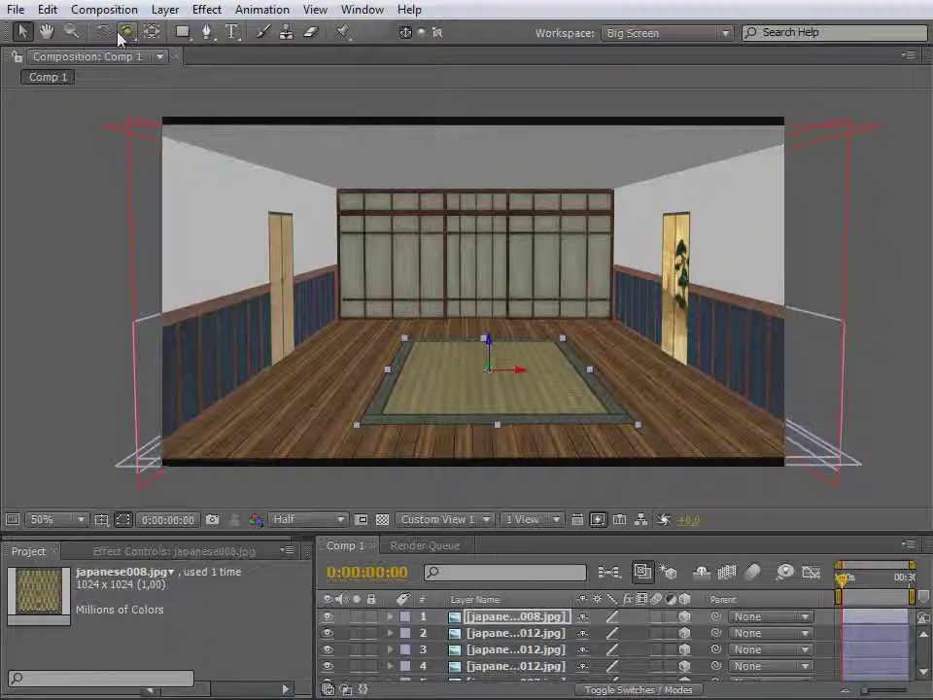
Create a 1280 x 720 px solid in reddish brown 512C22 and make it a 3D layer
click(165, 10)
mouse_move(187, 31)
click(515, 52)
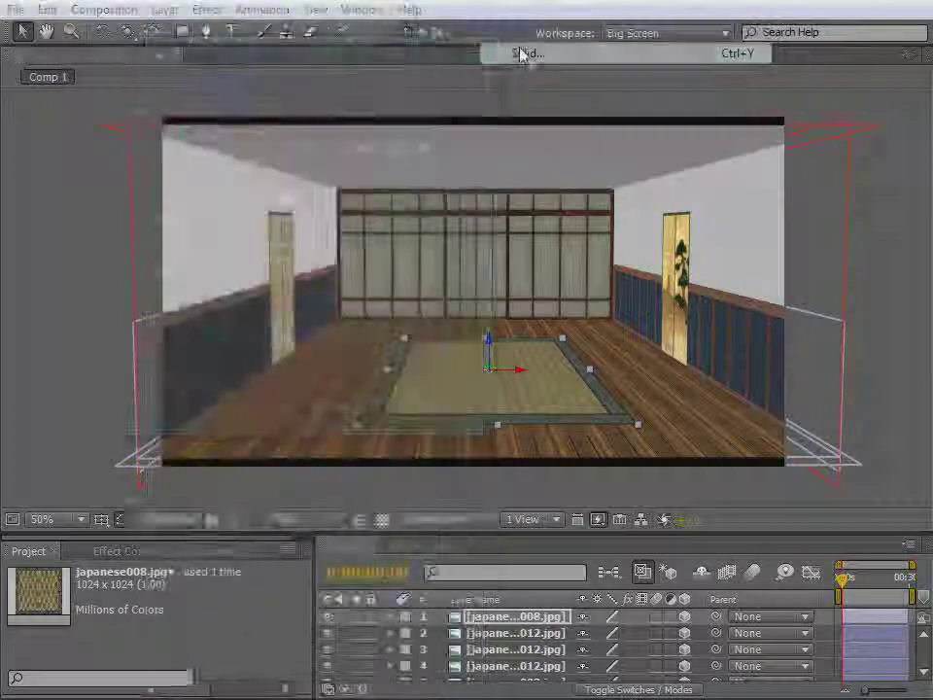
click(326, 370)
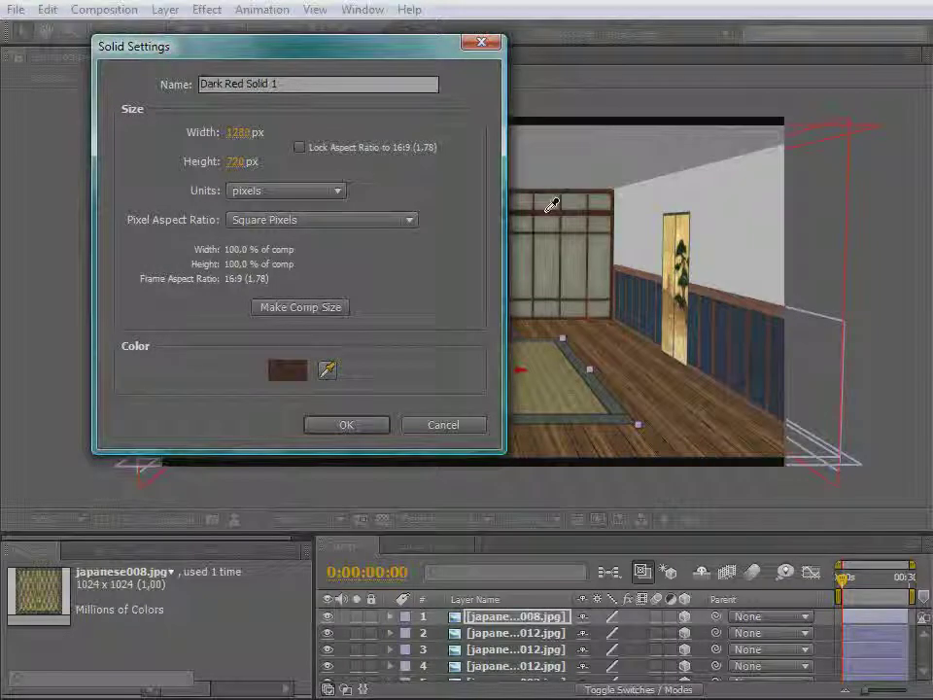
click(568, 206)
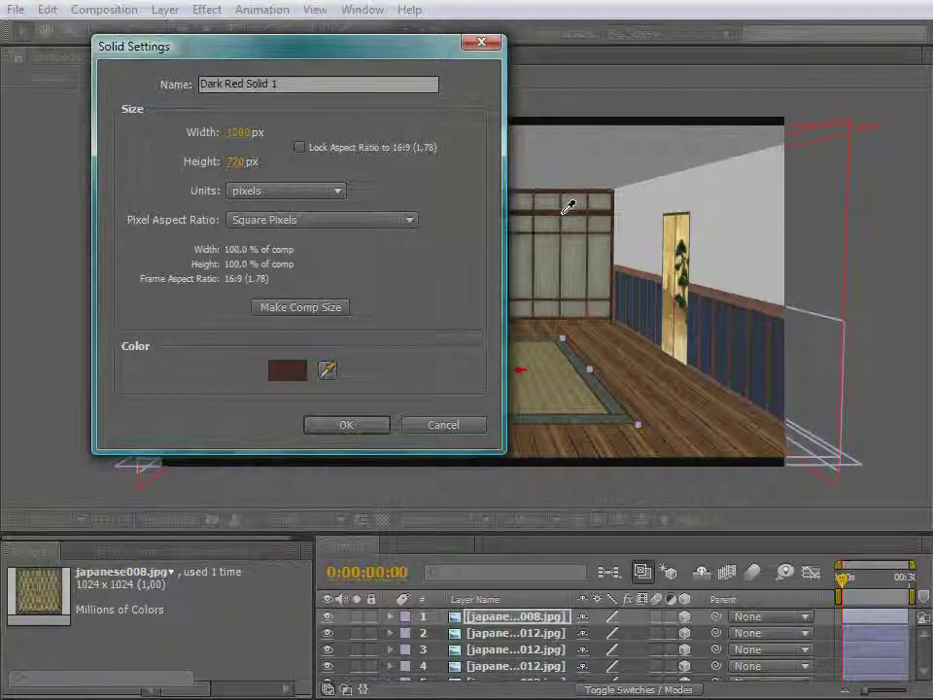
click(284, 375)
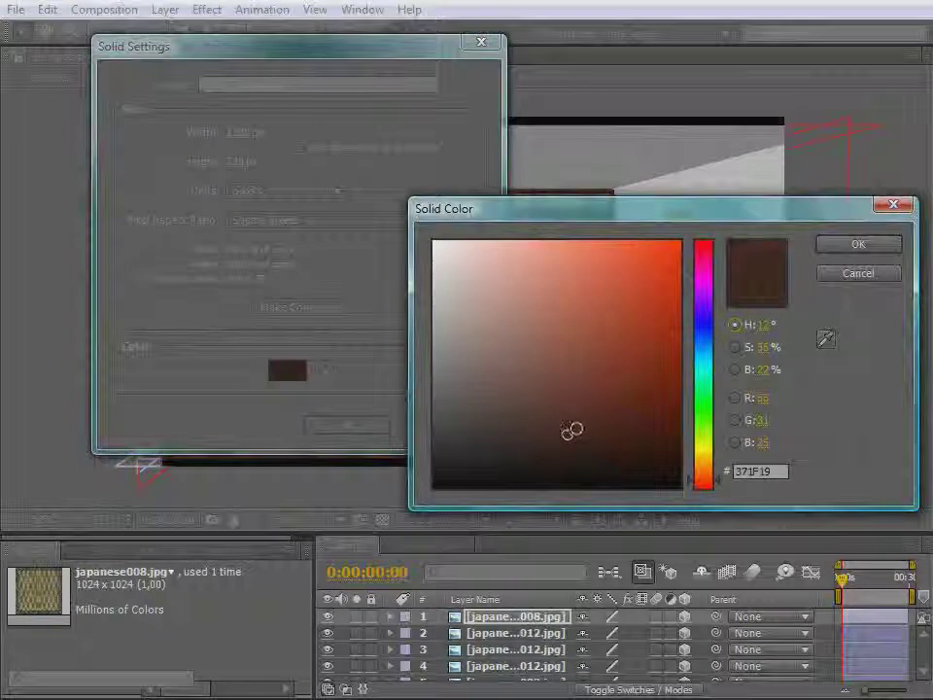
drag(584, 417, 576, 415)
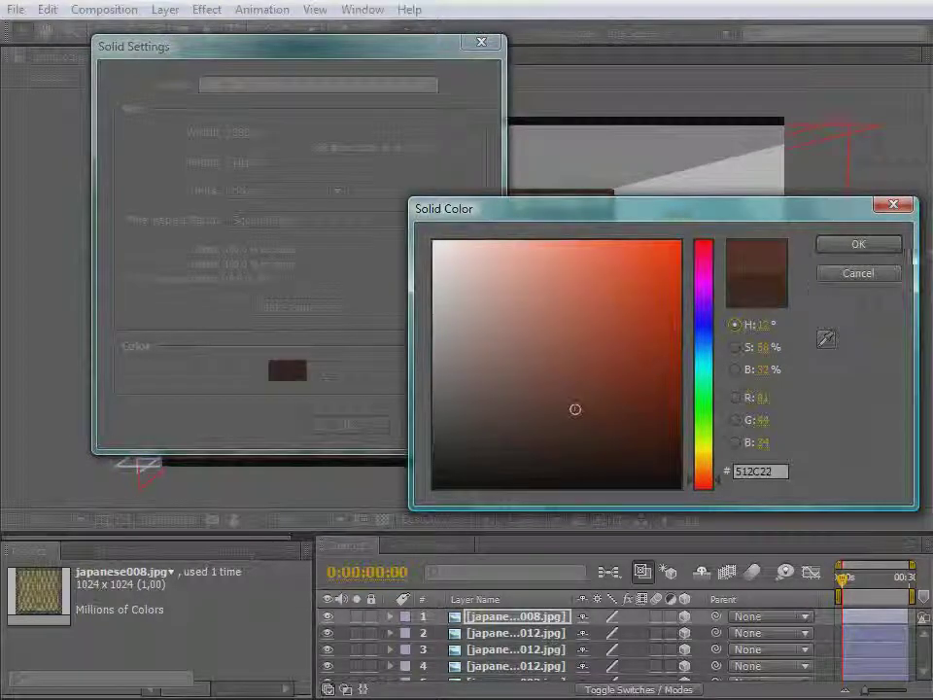
click(860, 245)
click(345, 425)
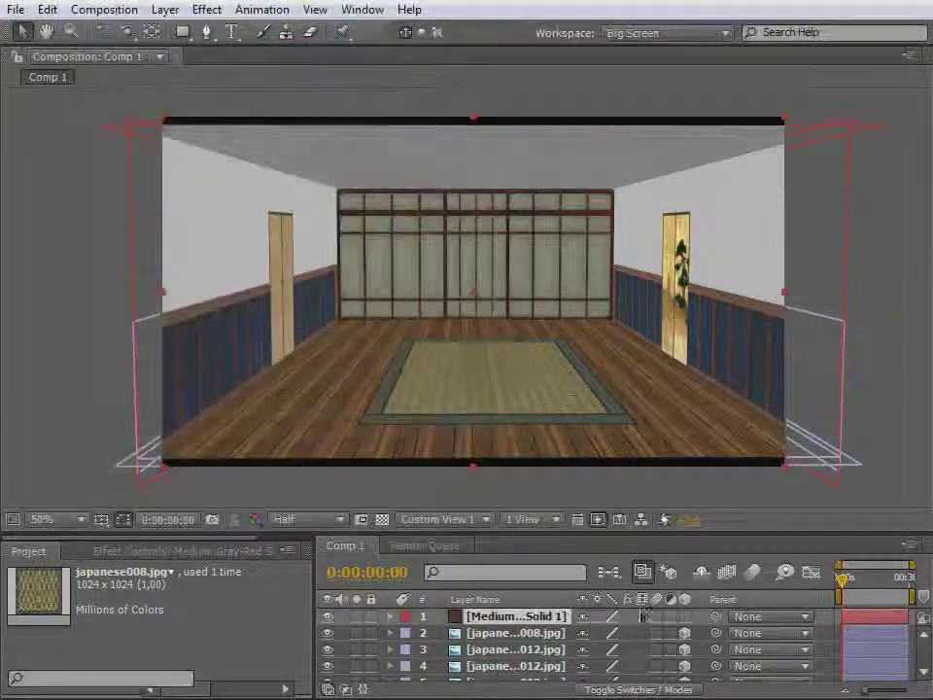
click(684, 616)
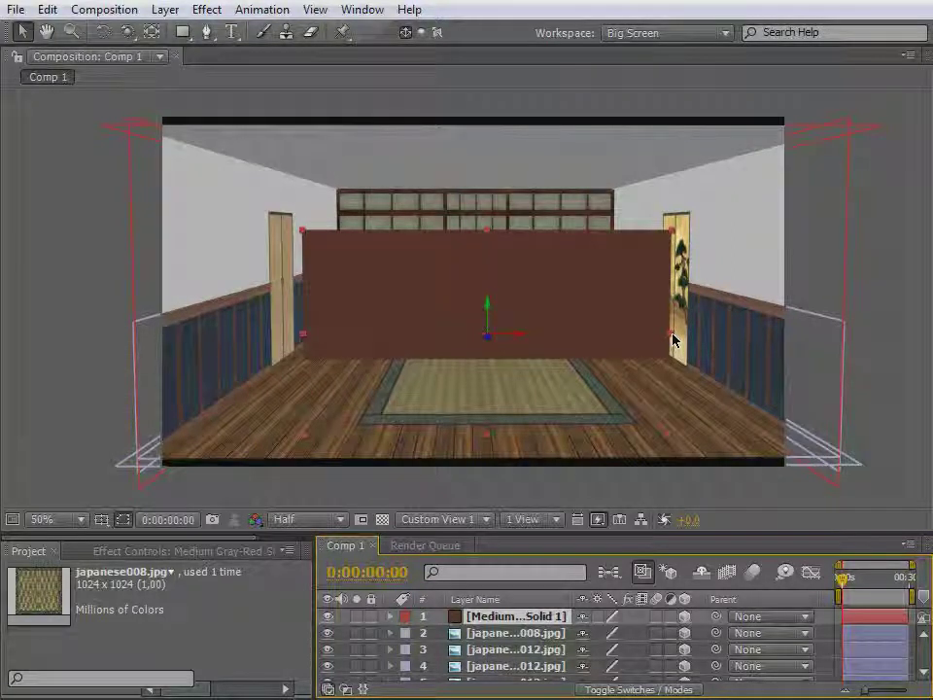
Shape the brown solid into a slim pillar and raise it into place on the left side of the room
drag(673, 339, 501, 461)
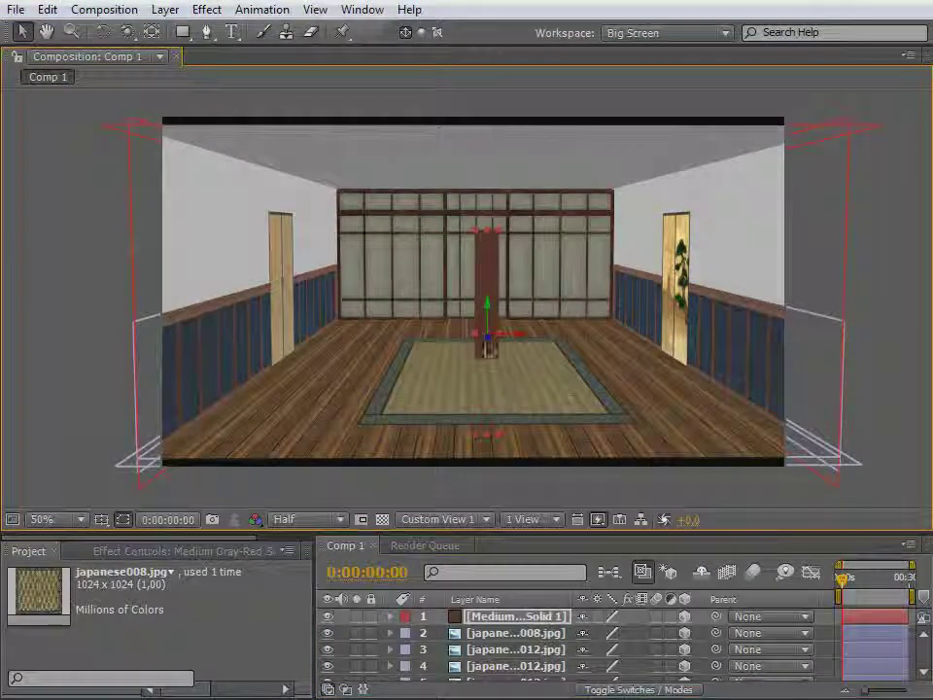
drag(488, 344, 146, 690)
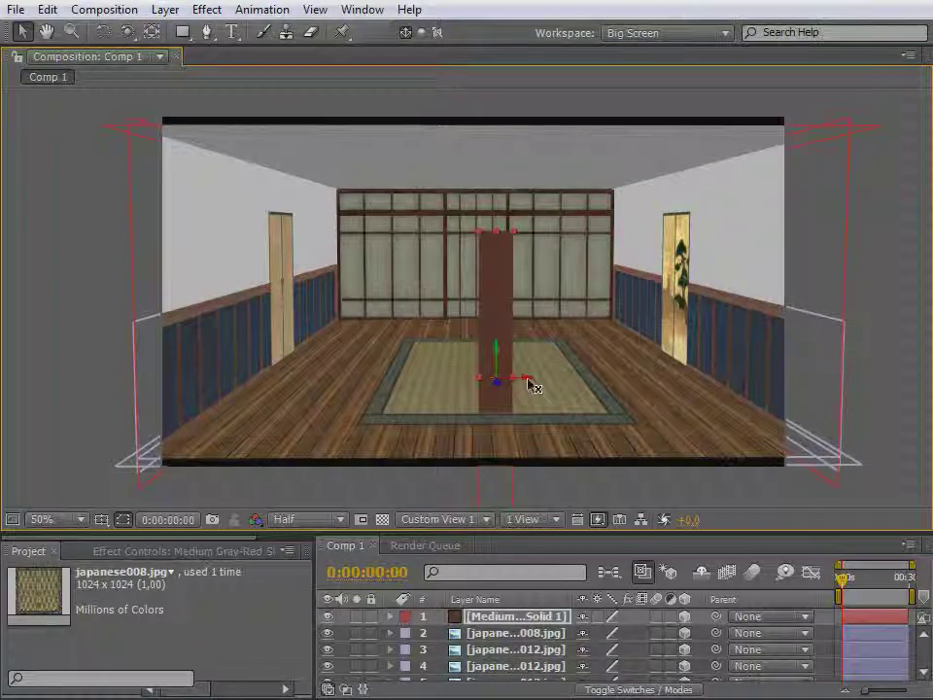
drag(531, 385, 327, 282)
drag(345, 229, 345, 239)
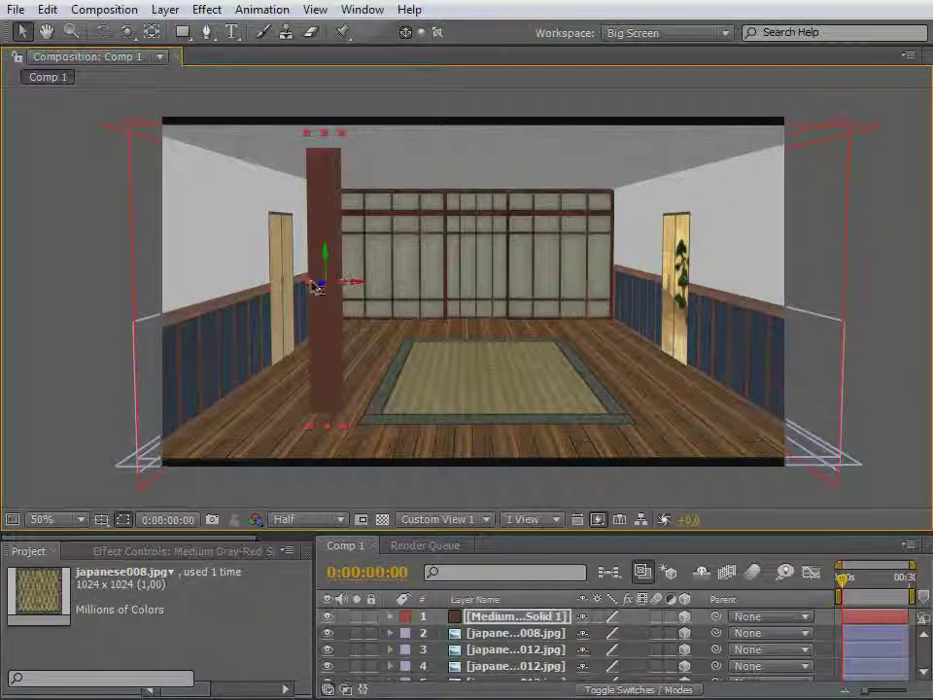
mouse_move(313, 287)
mouse_down()
mouse_move(323, 292)
mouse_move(317, 286)
mouse_up()
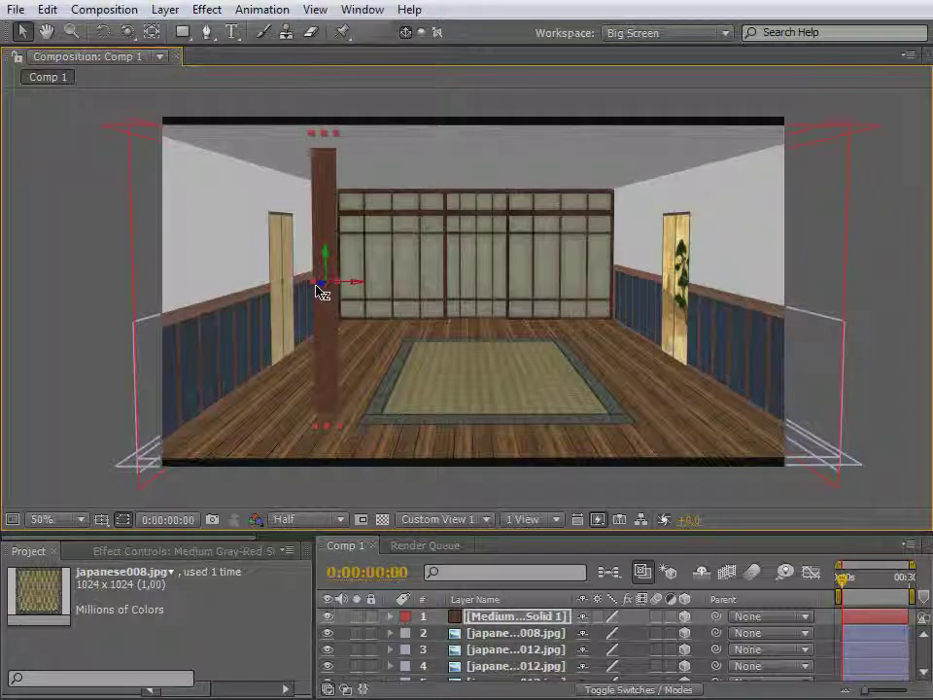
Reposition the brown pillar in depth and sideways so it stands beside the mat's left edge
drag(271, 318, 219, 295)
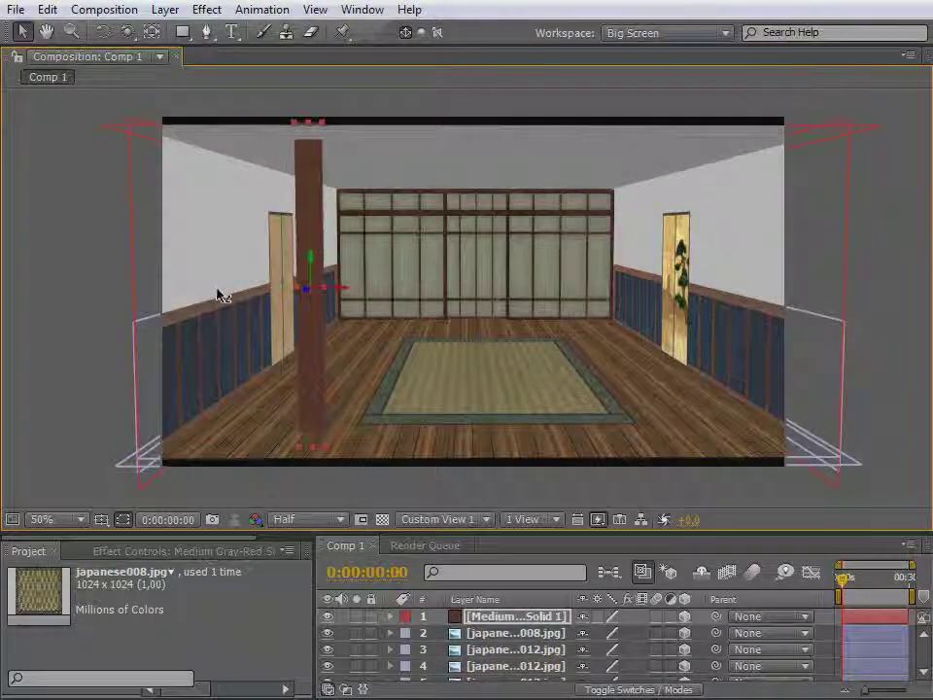
right_click(416, 302)
click(406, 317)
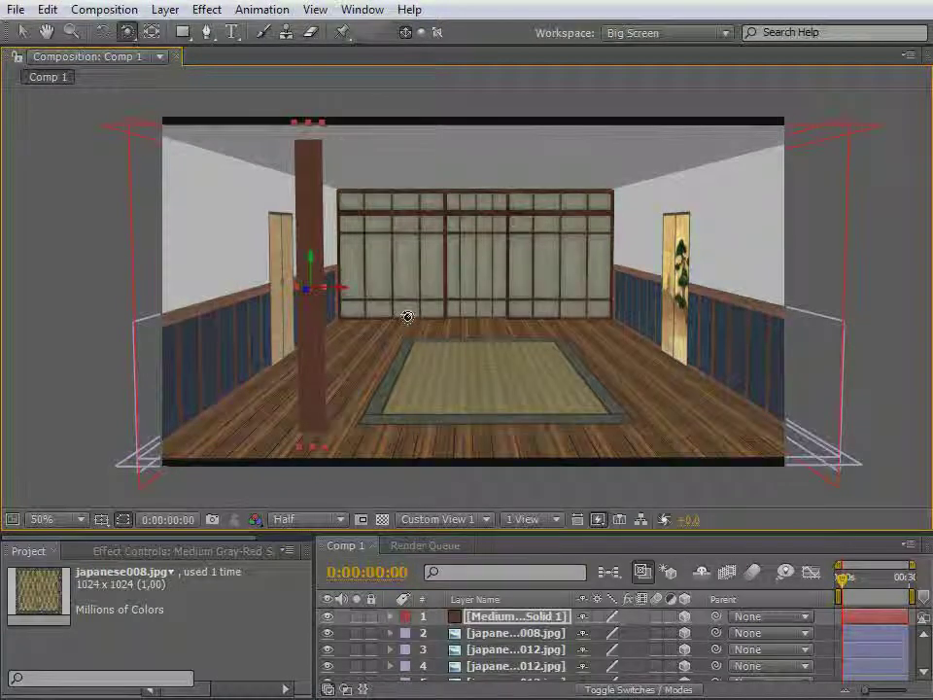
key(c)
key(c)
drag(473, 330, 540, 339)
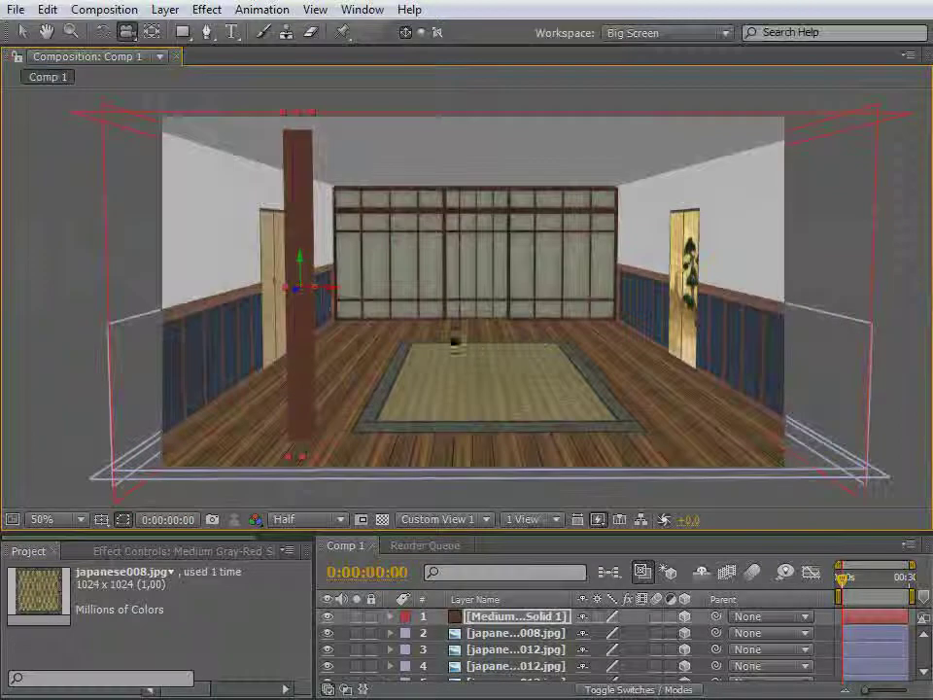
drag(340, 297, 775, 245)
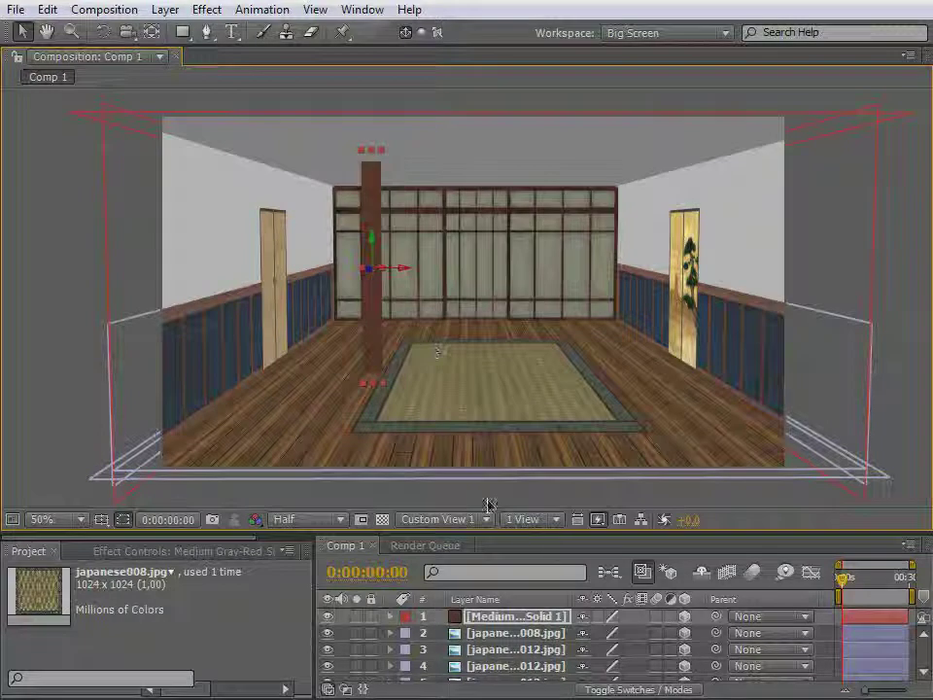
Duplicate the brown pillar solid while working close-up in the Top view
click(525, 519)
click(439, 519)
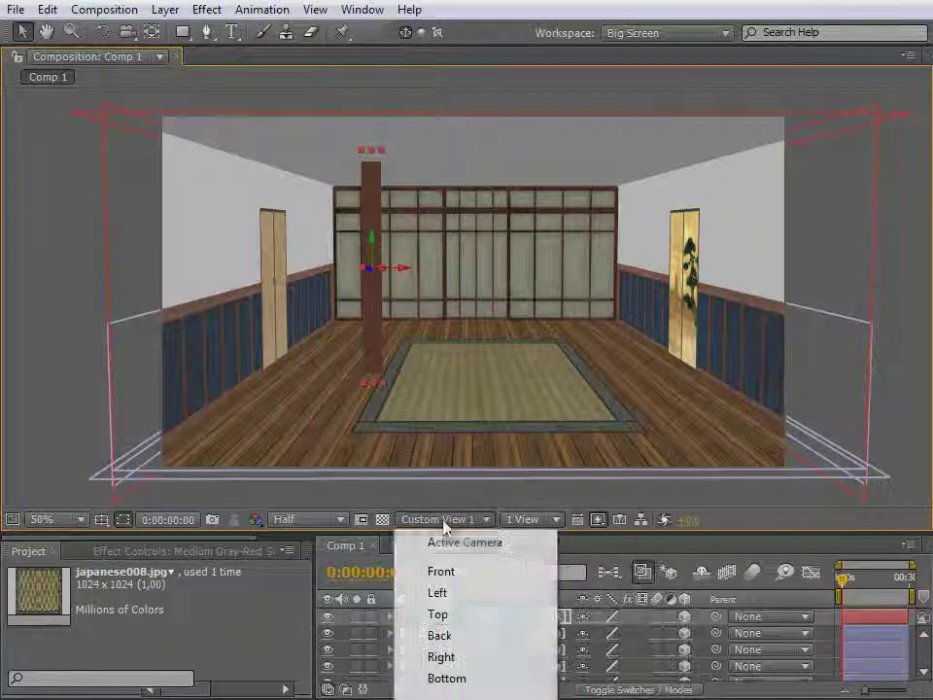
click(470, 622)
key(h)
drag(424, 441, 464, 310)
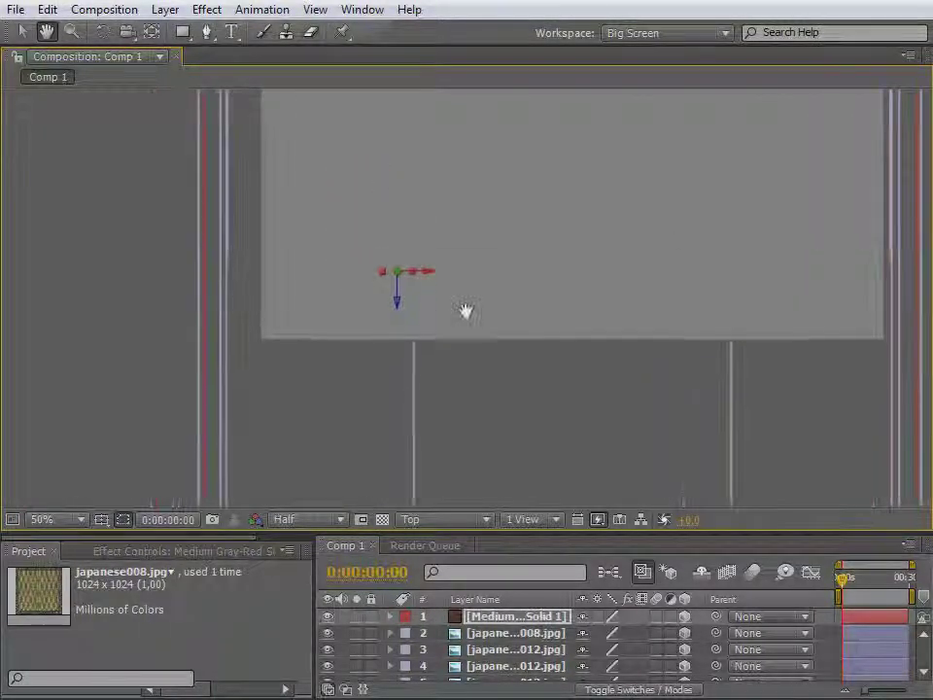
scroll(446, 298, up, 1)
key(space)
scroll(427, 299, up, 2)
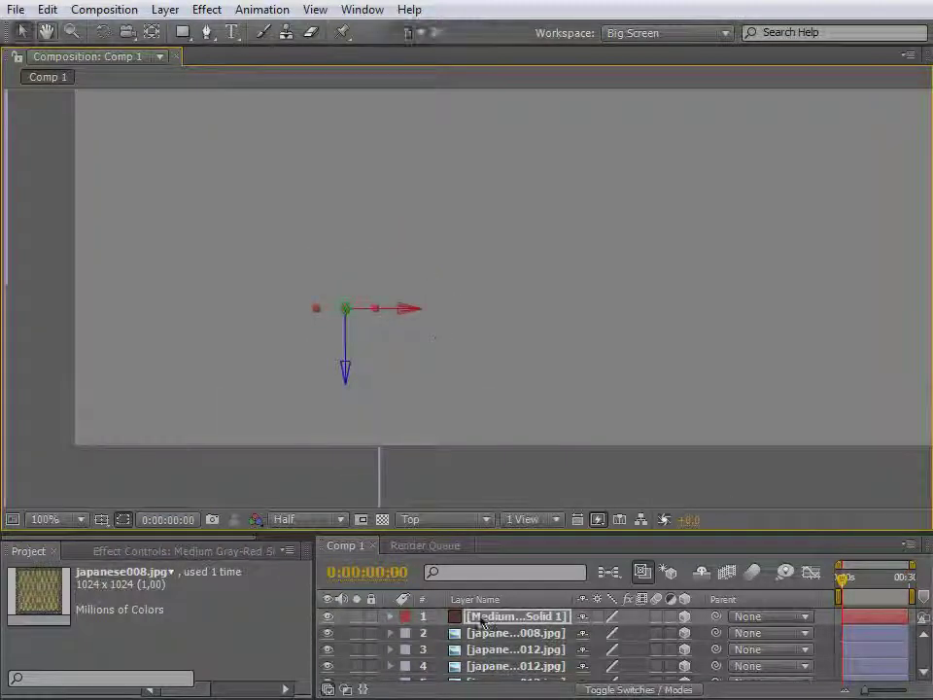
click(481, 620)
key(ctrl+d)
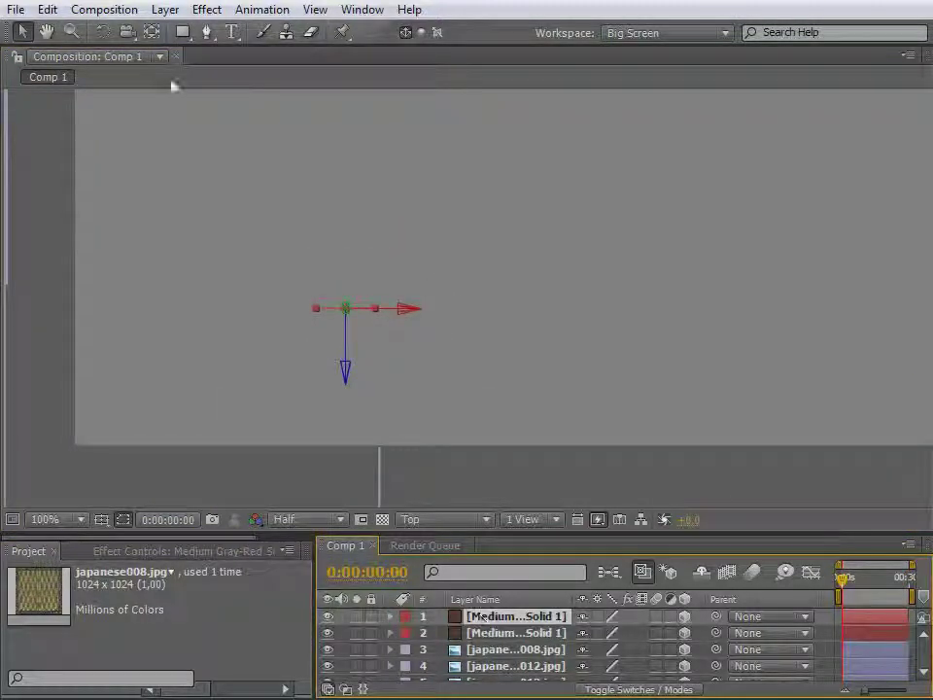
Set the duplicated pillar solid's Y Rotation to 90°
click(103, 33)
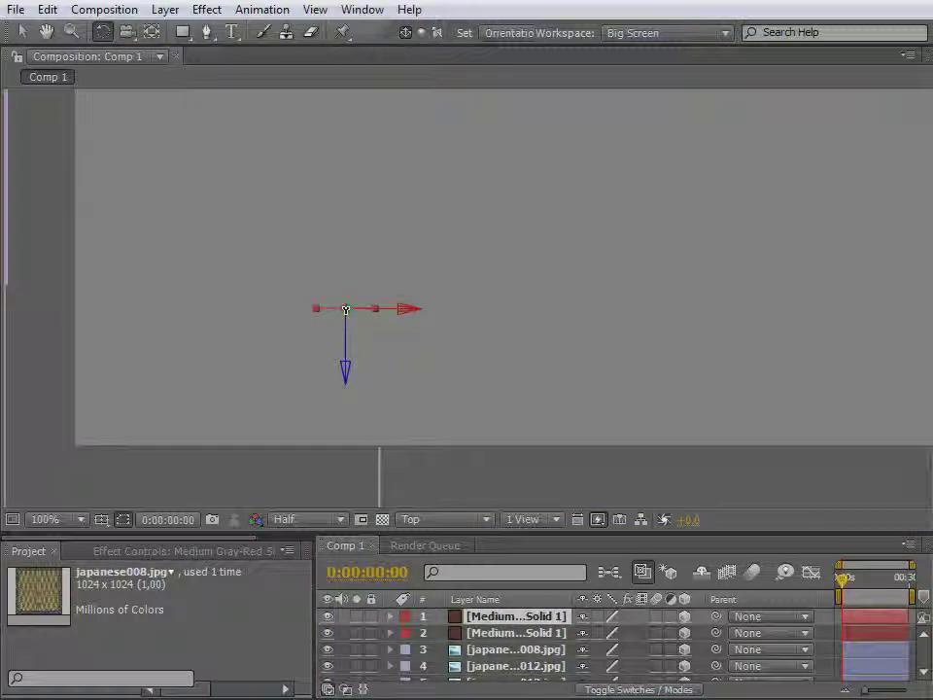
click(346, 309)
key(r)
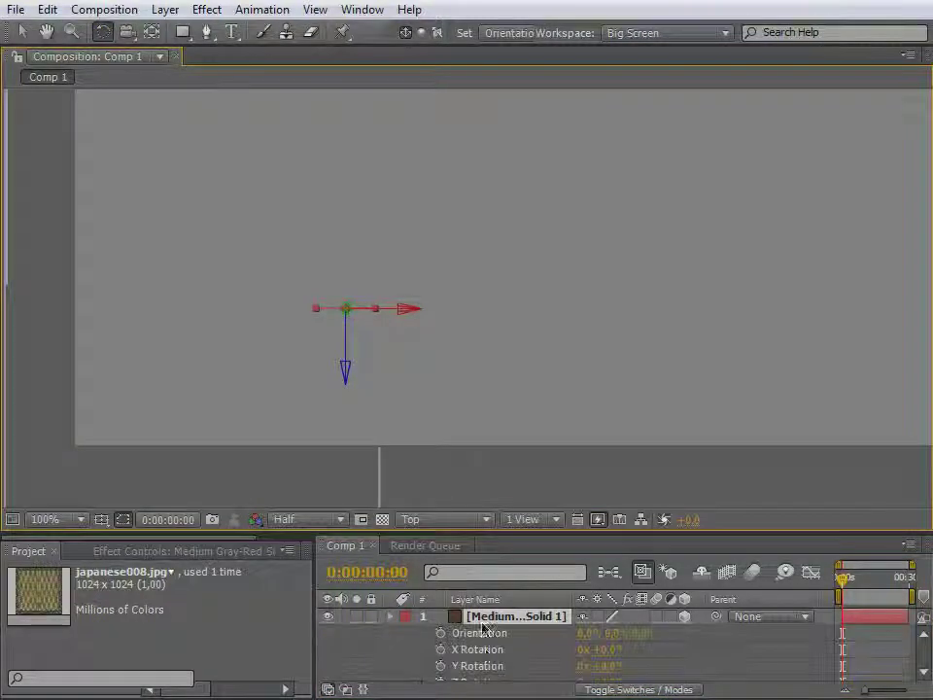
click(486, 667)
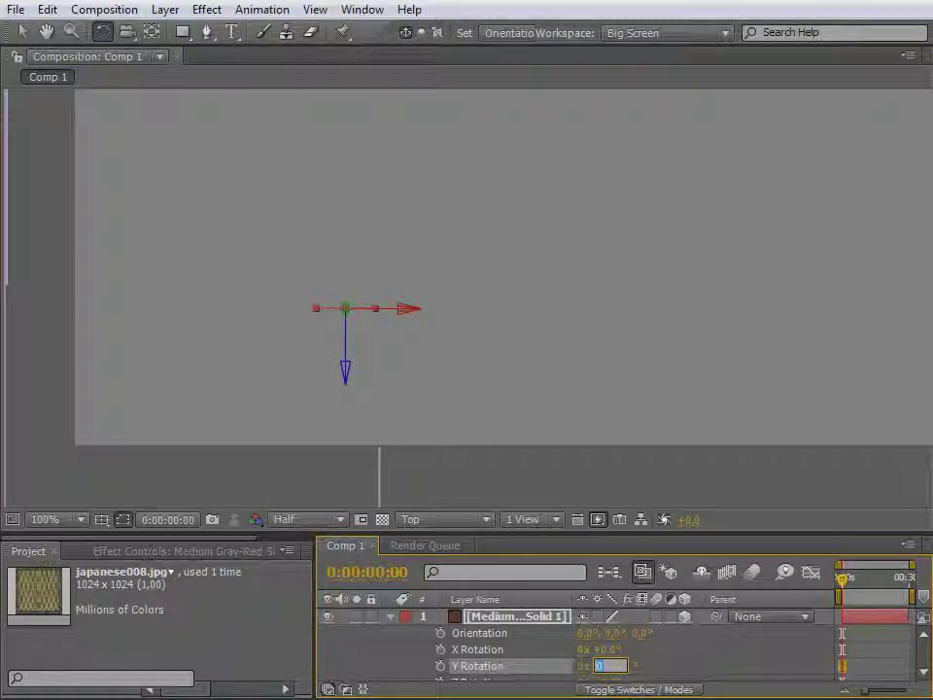
text(90)
key(Return)
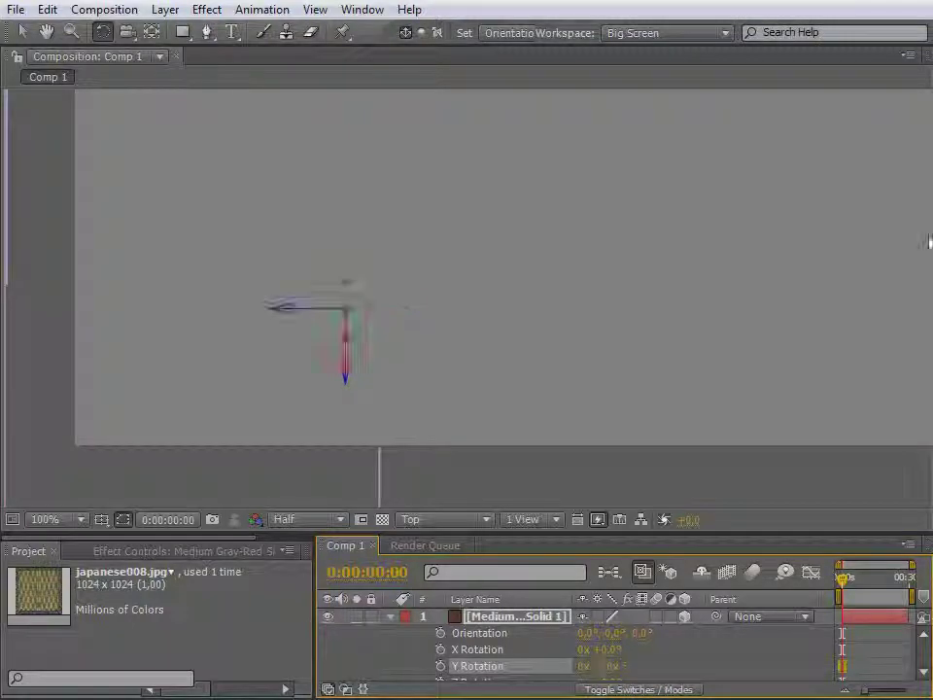
Move the rotated duplicate solid sideways in the Top view to the right end of the original pillar solid
key(v)
drag(285, 314, 310, 316)
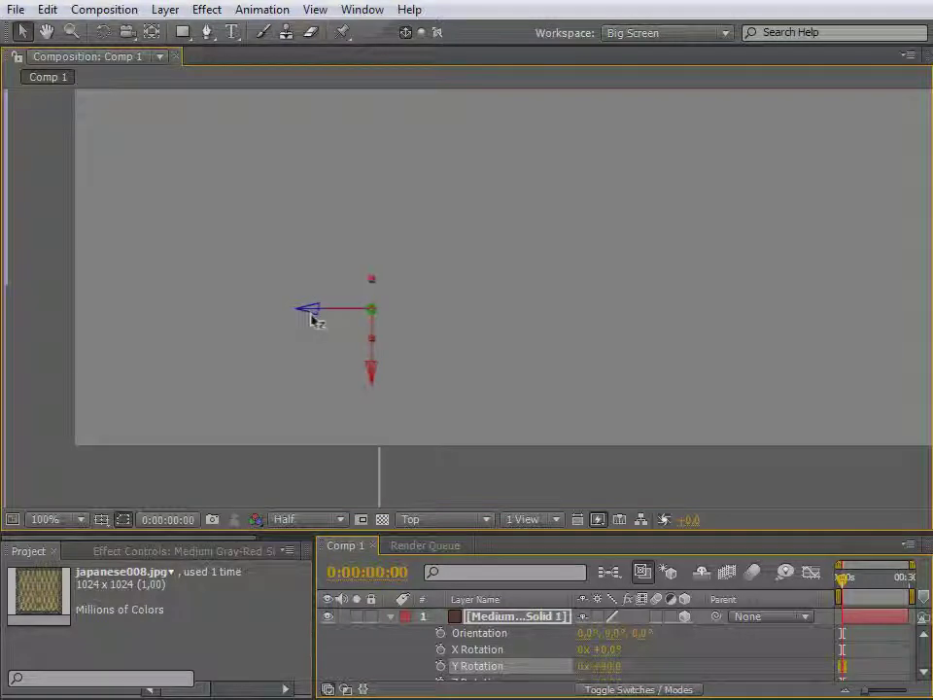
click(322, 426)
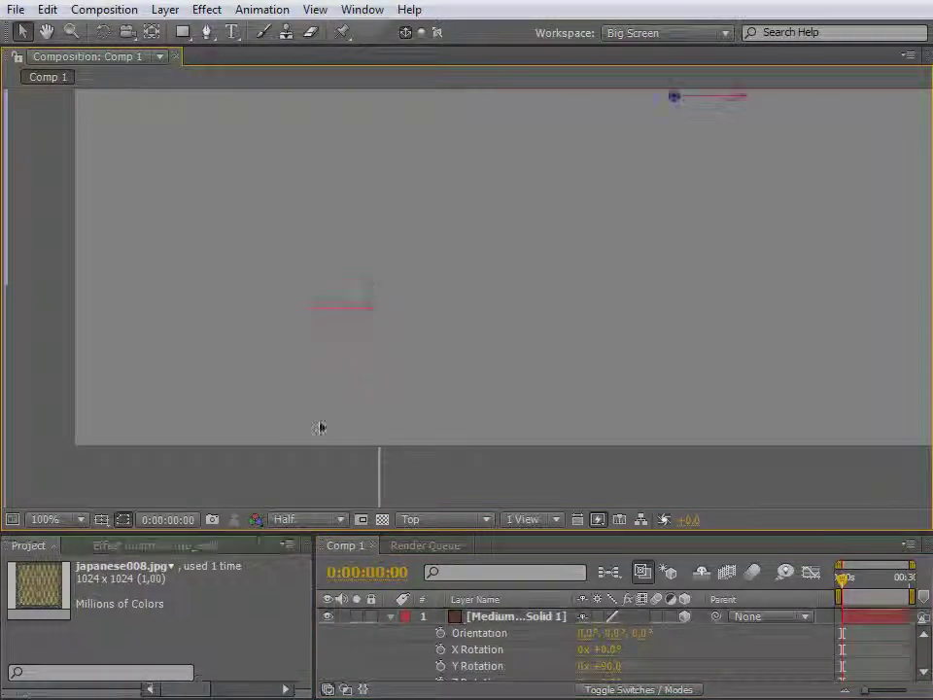
Slide the rotated solid in depth and nudge it sideways until its end meets the front solid's edge, forming a corner
click(464, 616)
scroll(354, 342, up, 2)
key(space)
drag(245, 411, 537, 354)
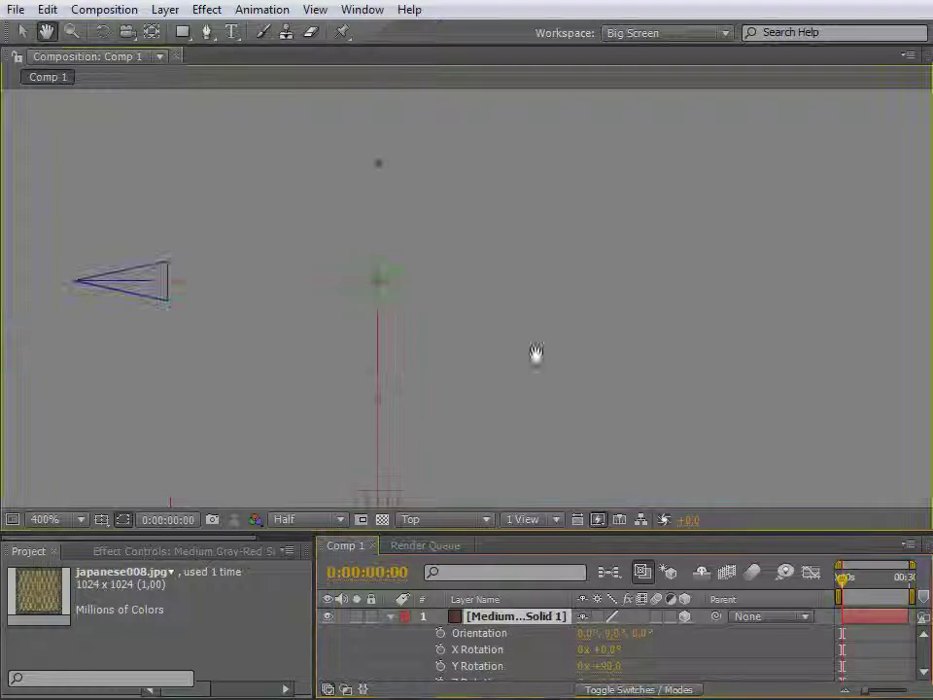
key(v)
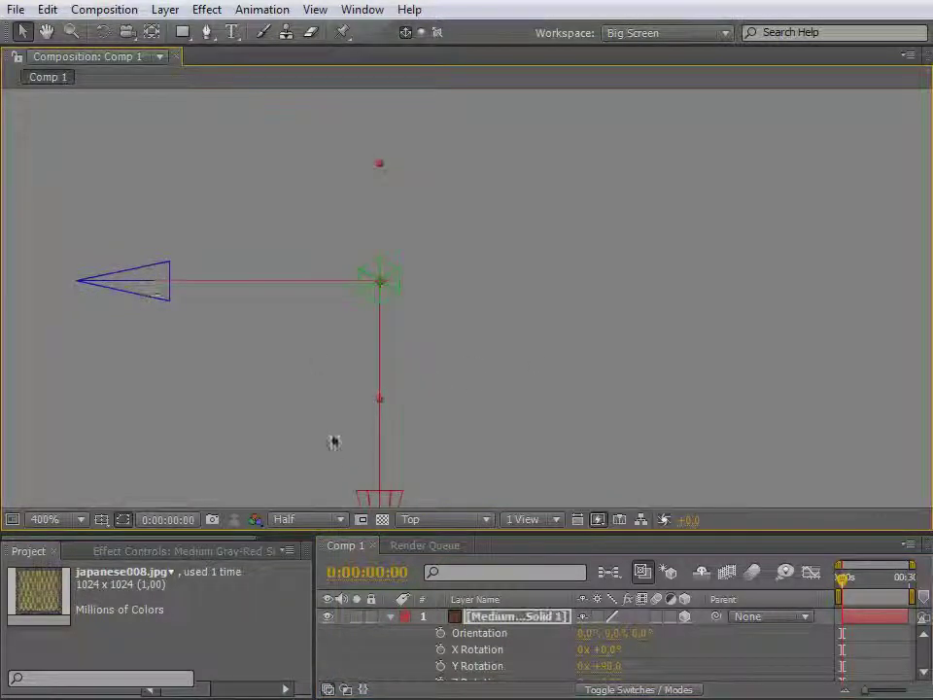
drag(381, 501, 386, 615)
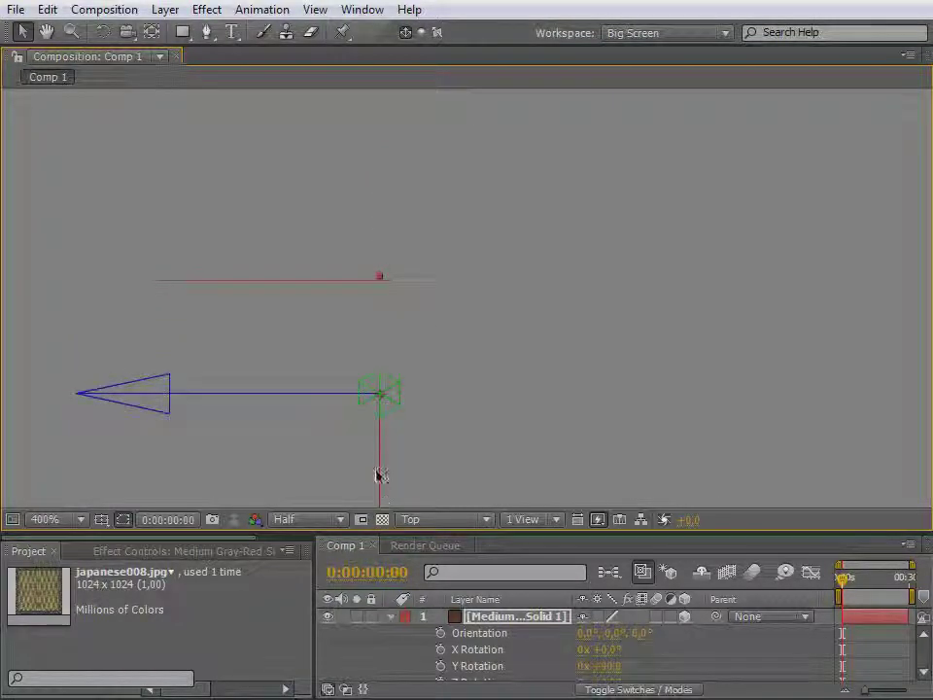
drag(381, 494, 414, 261)
click(318, 355)
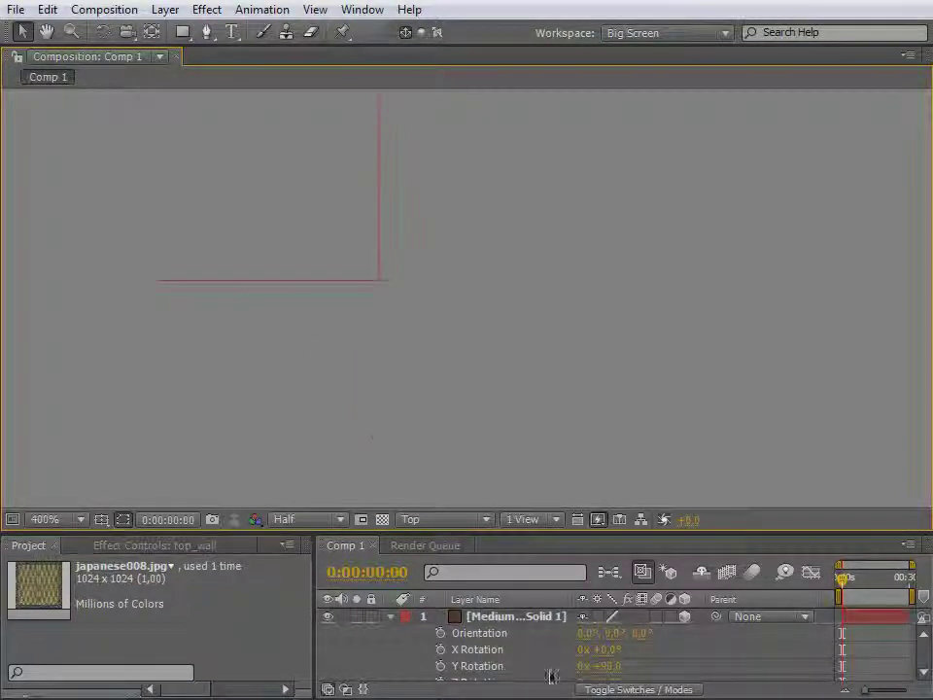
click(496, 614)
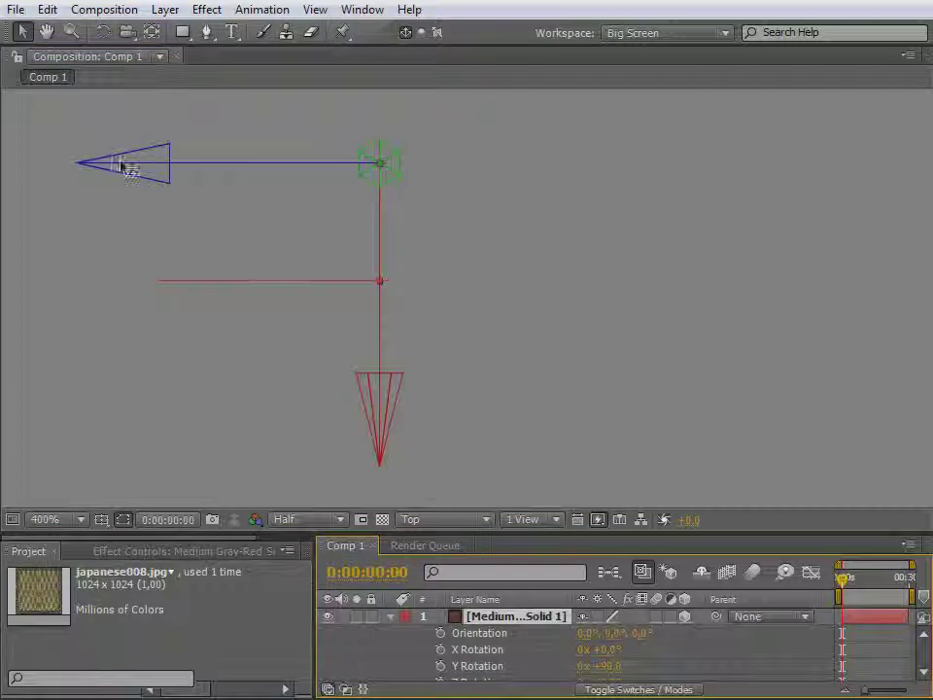
click(224, 430)
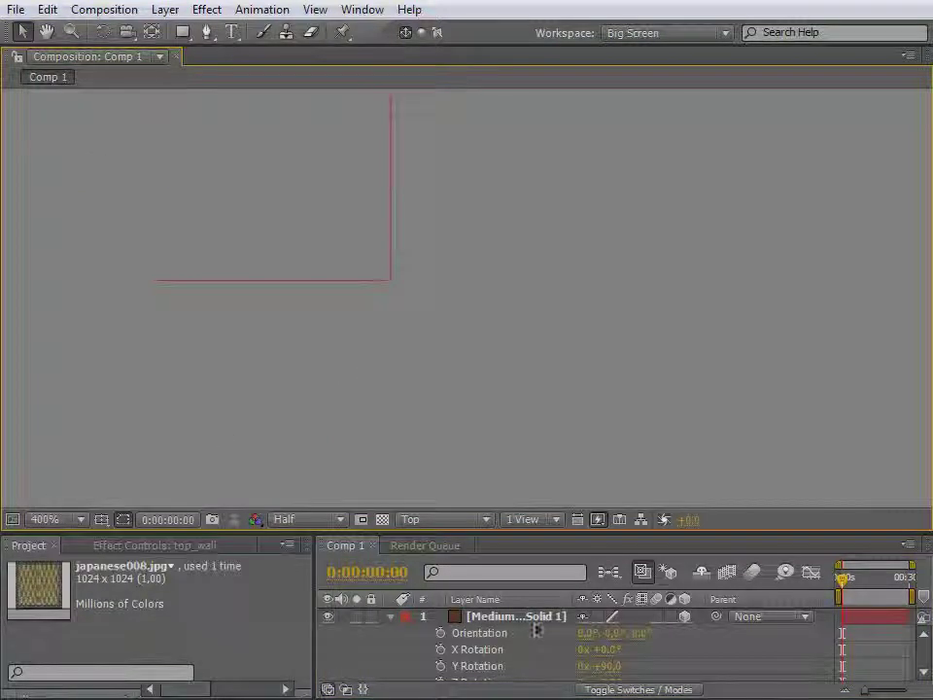
Switch the composition to Custom View 1 and set the preview resolution to Full
click(430, 521)
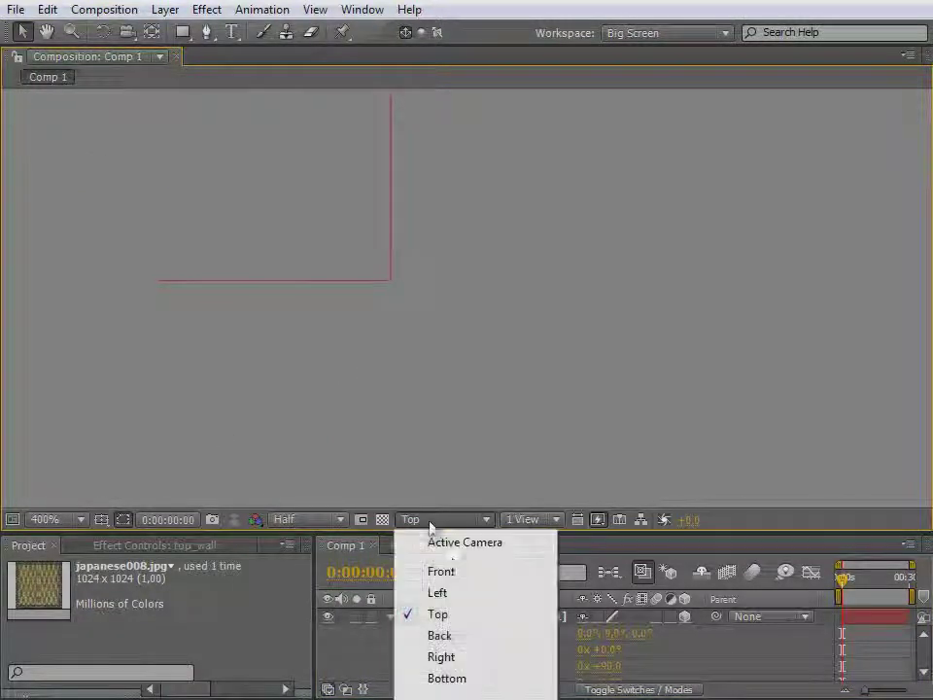
click(483, 698)
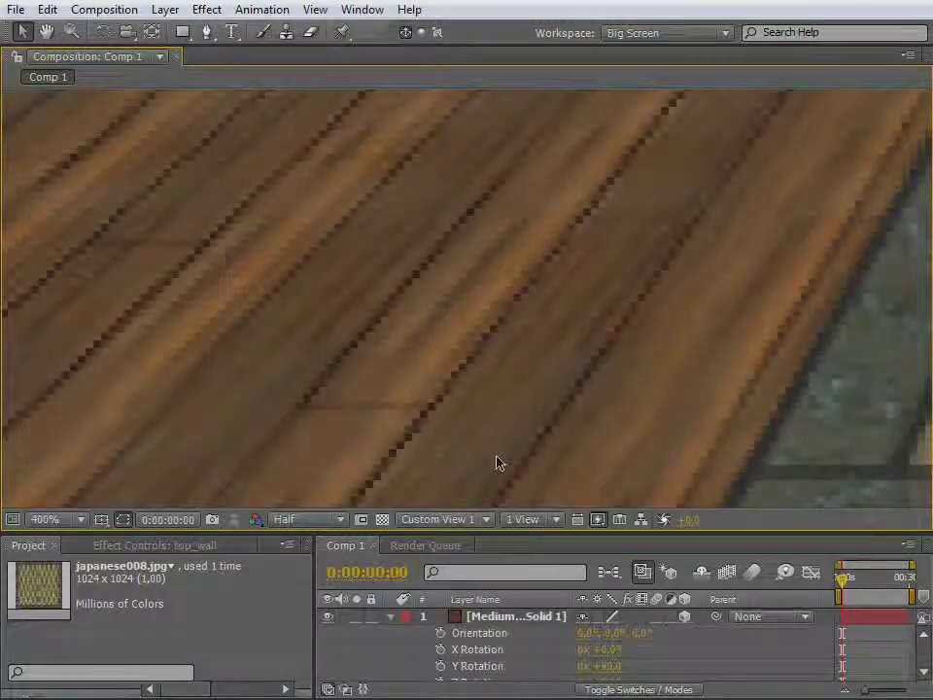
scroll(571, 378, down, 3)
scroll(569, 376, up, 1)
drag(557, 312, 232, 401)
key(v)
click(291, 519)
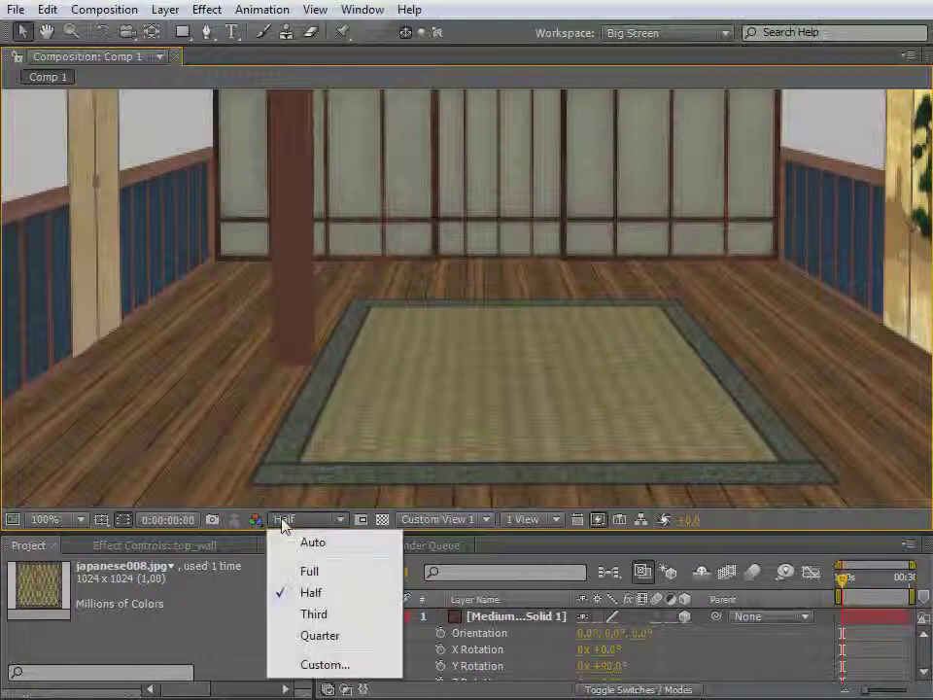
click(296, 571)
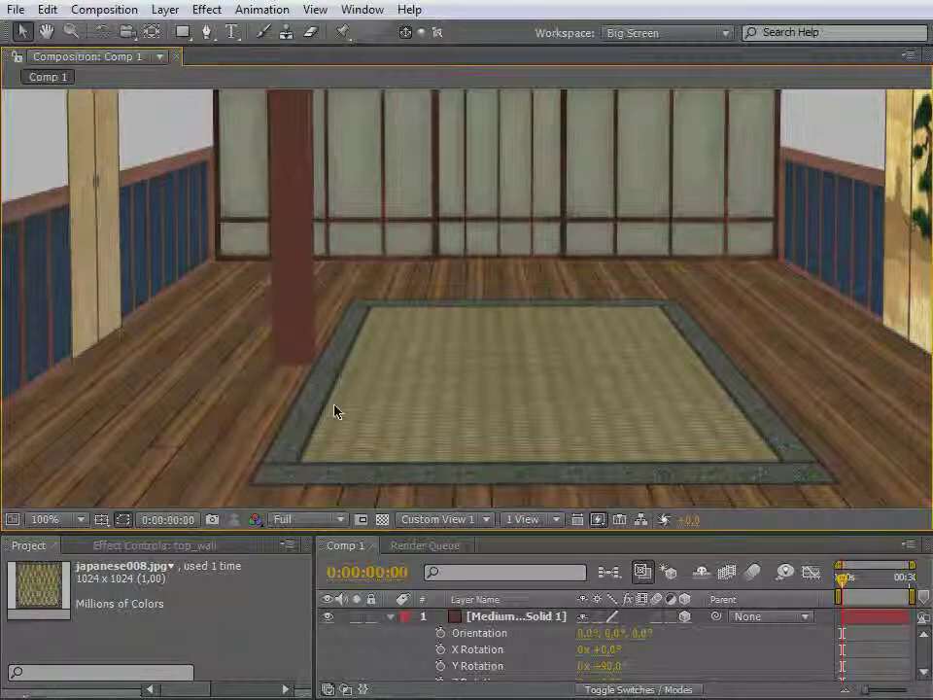
Nudge the left pillar's side solid sideways to close the thin gap between it and the front face
key(c)
drag(304, 321, 904, 268)
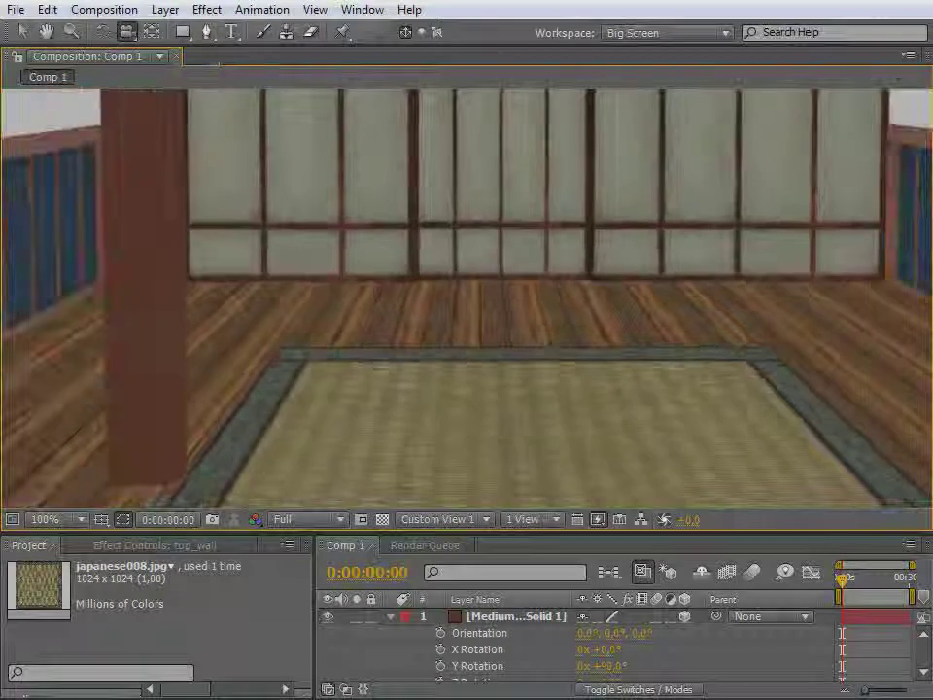
drag(383, 292, 567, 307)
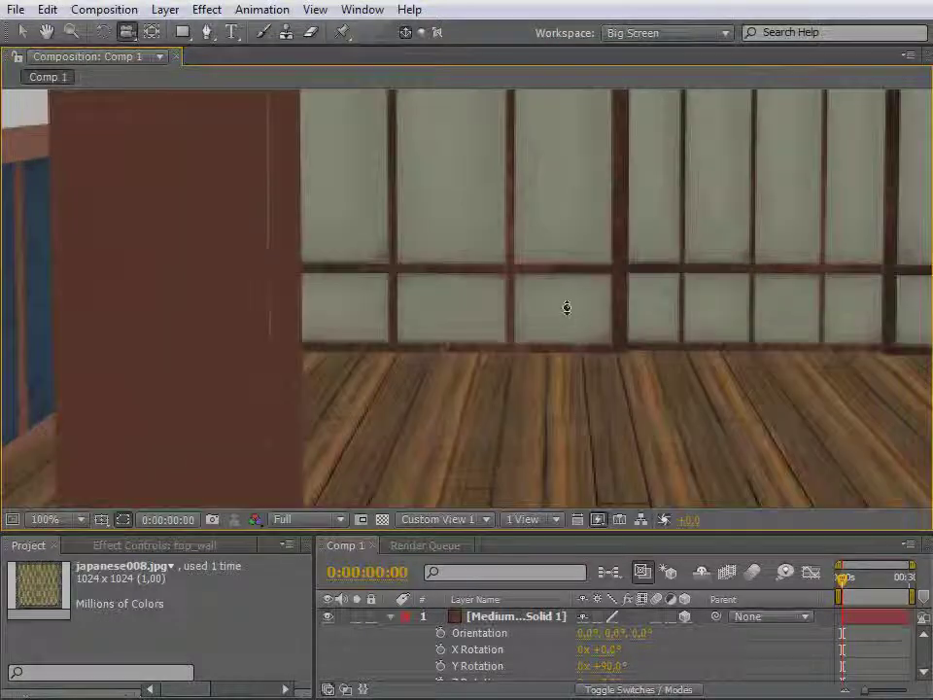
key(v)
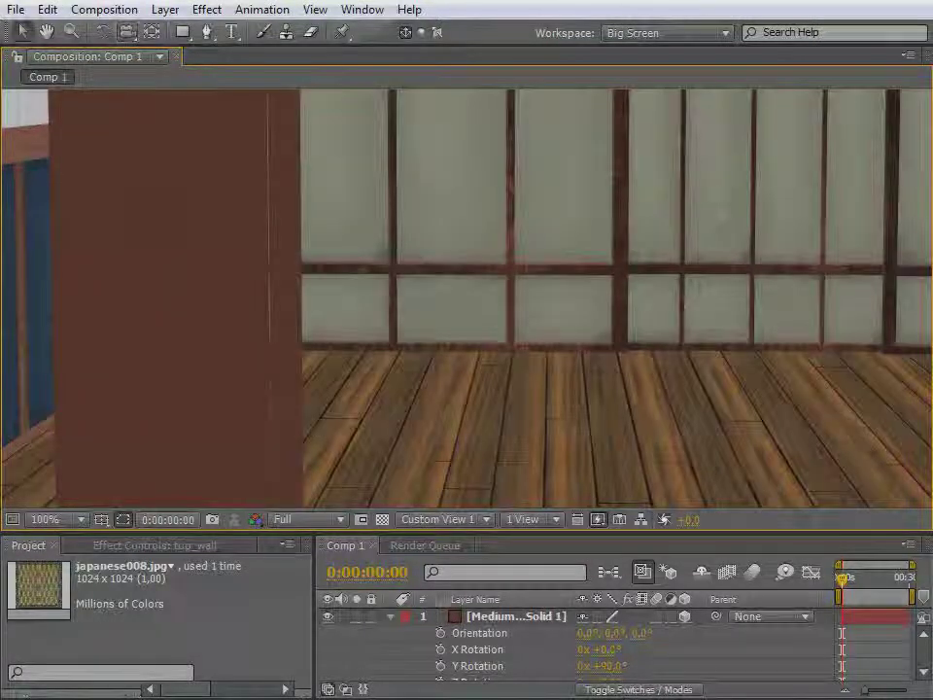
click(458, 611)
key(space)
drag(366, 426, 333, 513)
drag(297, 251, 296, 313)
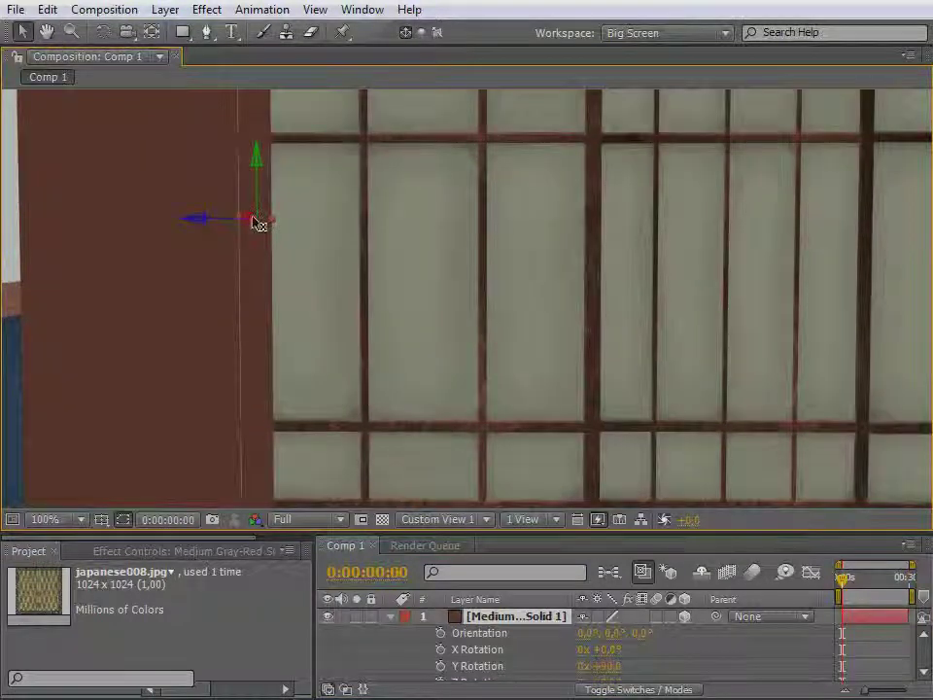
drag(255, 223, 253, 226)
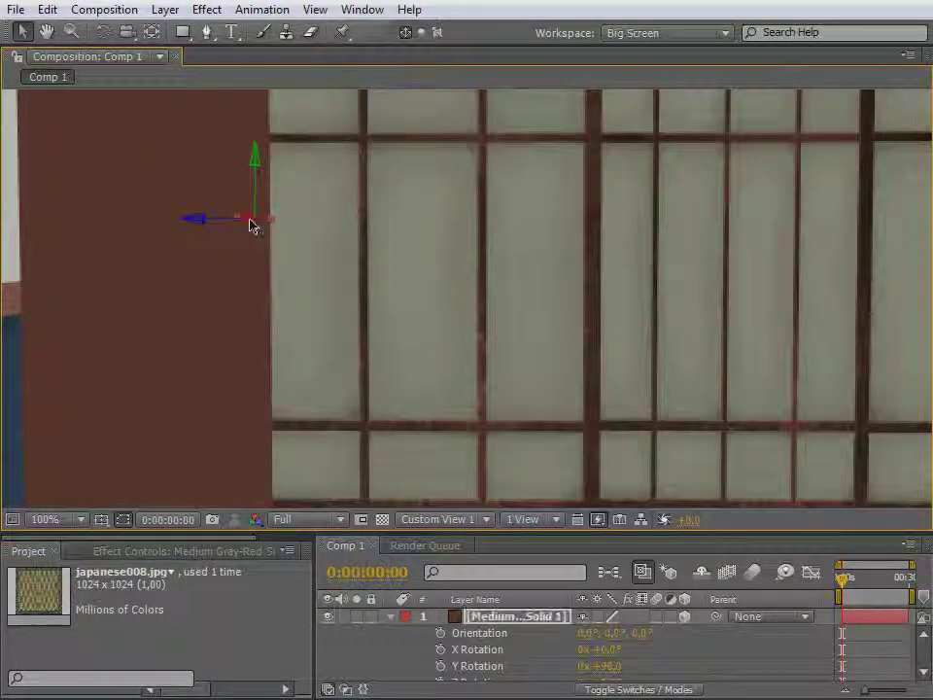
Examine the left pillar's joined faces and its placement beside the mat from several angles
key(c)
drag(408, 275, 321, 175)
drag(622, 318, 713, 319)
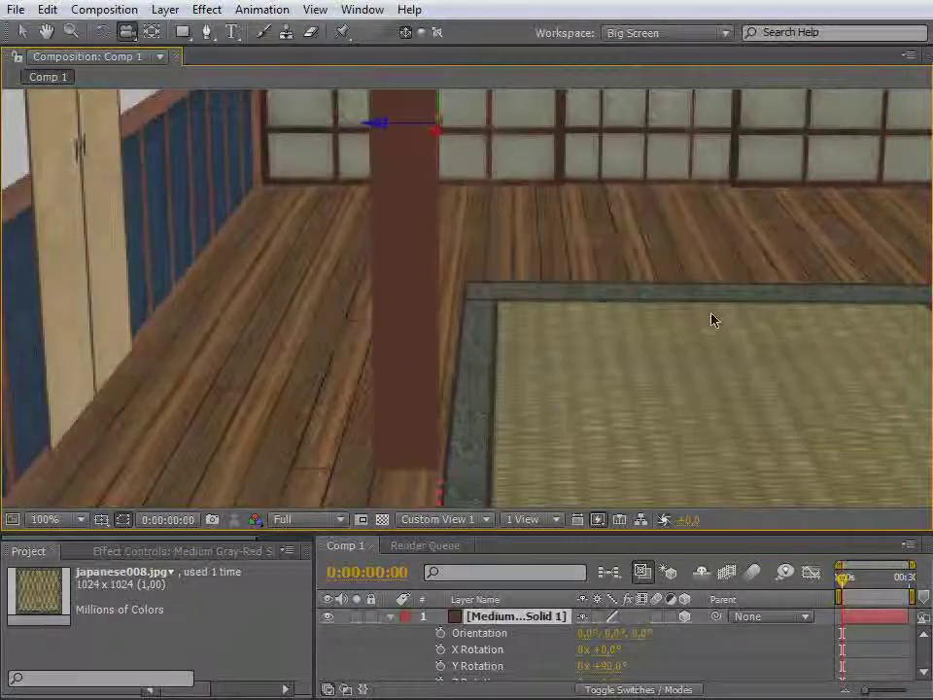
drag(616, 381, 671, 366)
drag(737, 363, 699, 377)
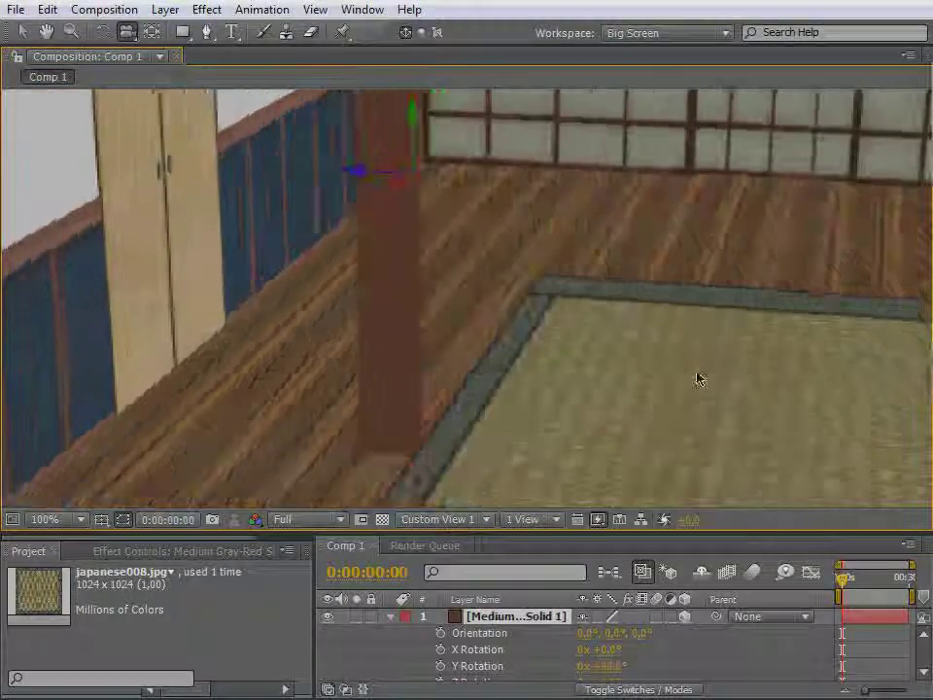
drag(801, 366, 485, 439)
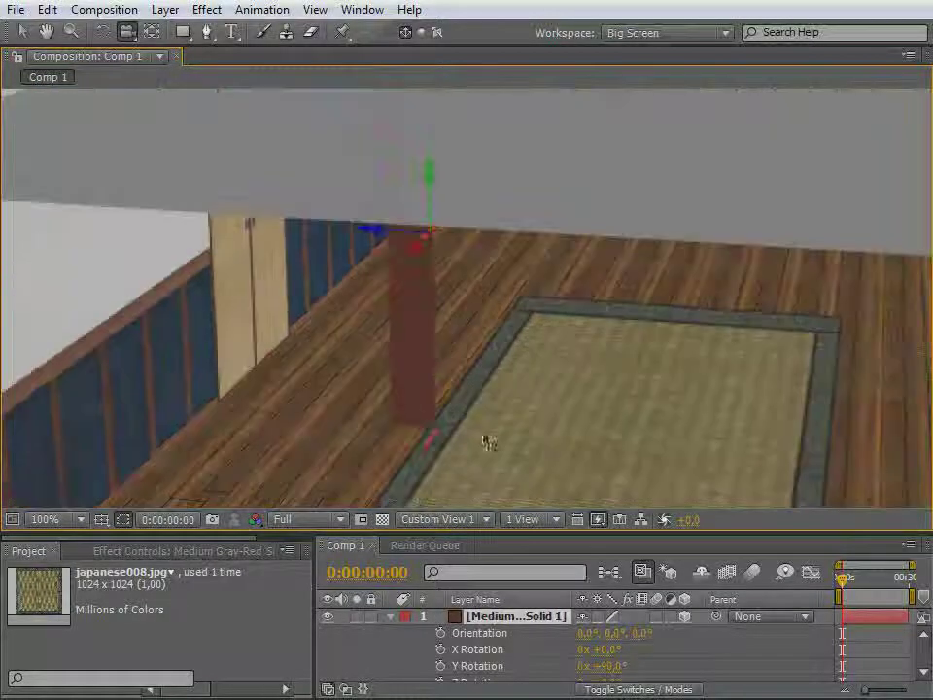
drag(584, 408, 271, 437)
drag(473, 426, 454, 438)
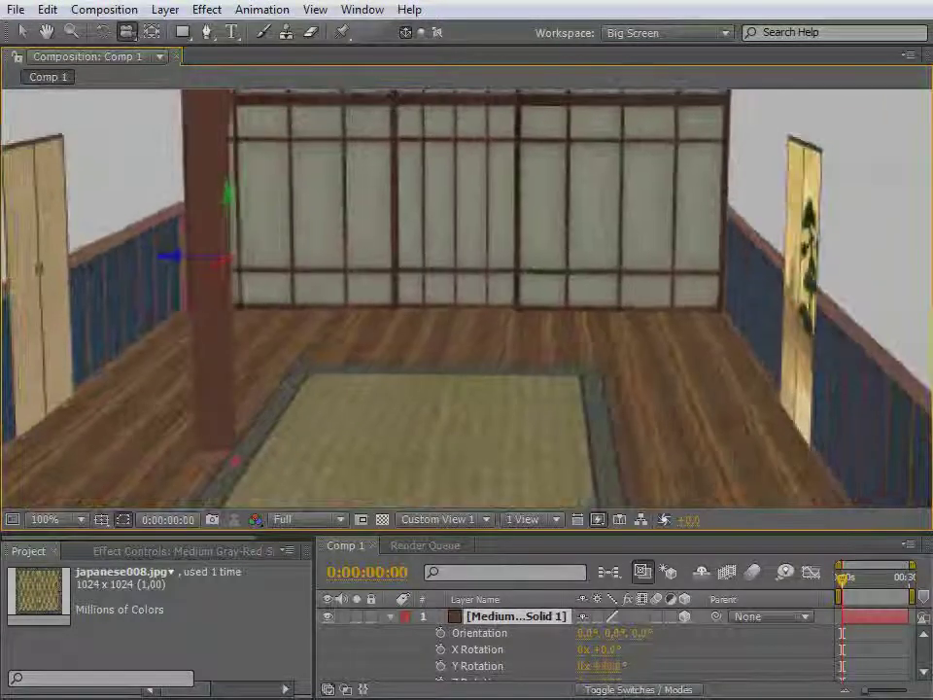
Duplicate the left pillar's front solid and move the copy along X to the right side of the mat
click(23, 31)
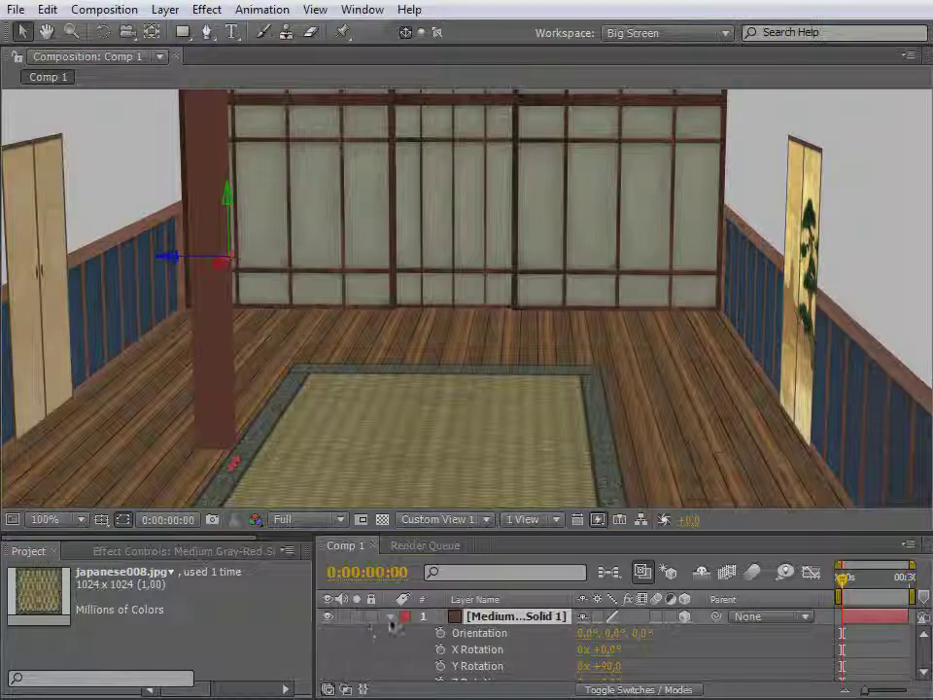
click(391, 617)
click(469, 636)
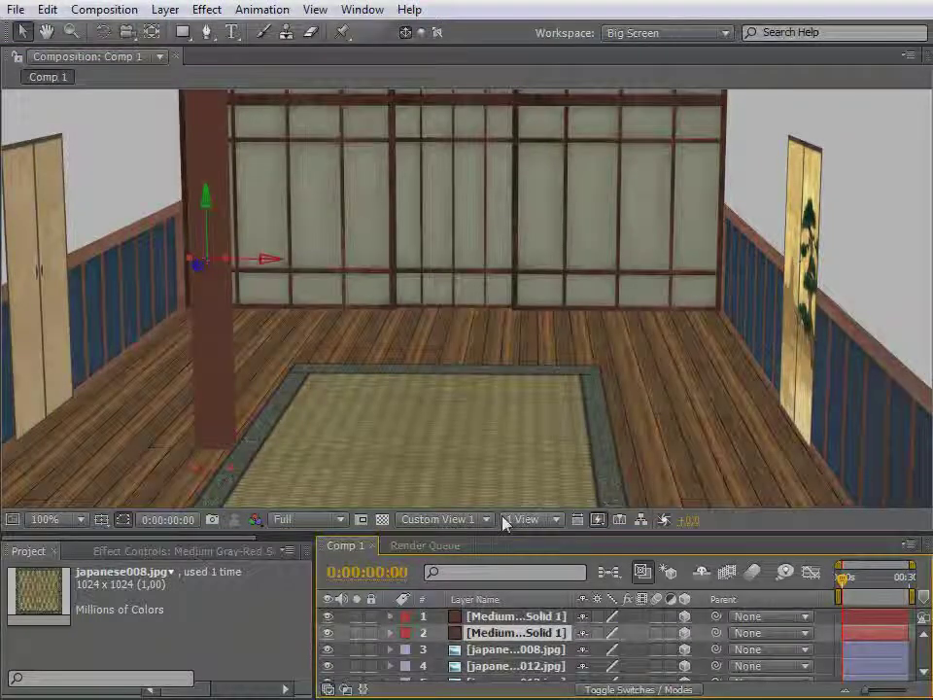
key(ctrl+d)
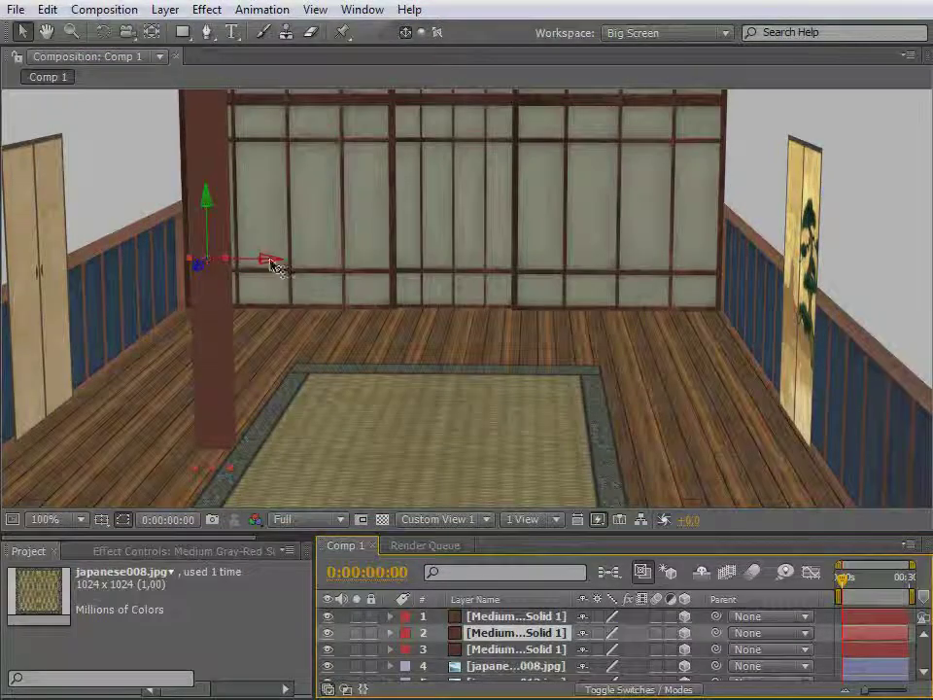
drag(337, 285, 929, 326)
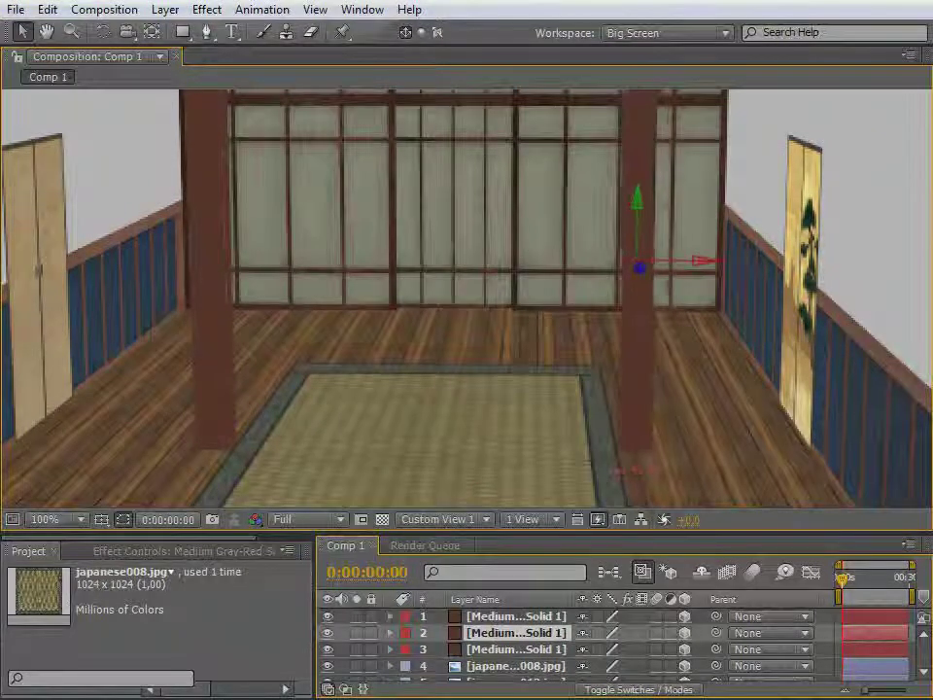
Duplicate the left pillar's side solid and move the copy across to the inner edge of the right pillar
click(512, 649)
scroll(513, 650, down, 1)
scroll(513, 649, up, 1)
click(515, 633)
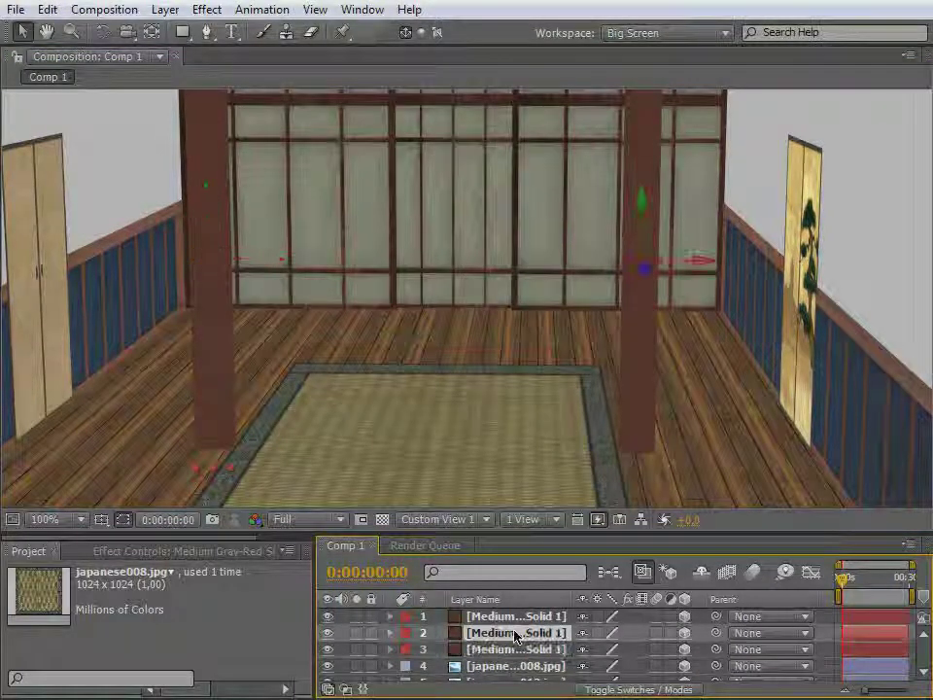
scroll(511, 634, down, 2)
scroll(511, 634, up, 2)
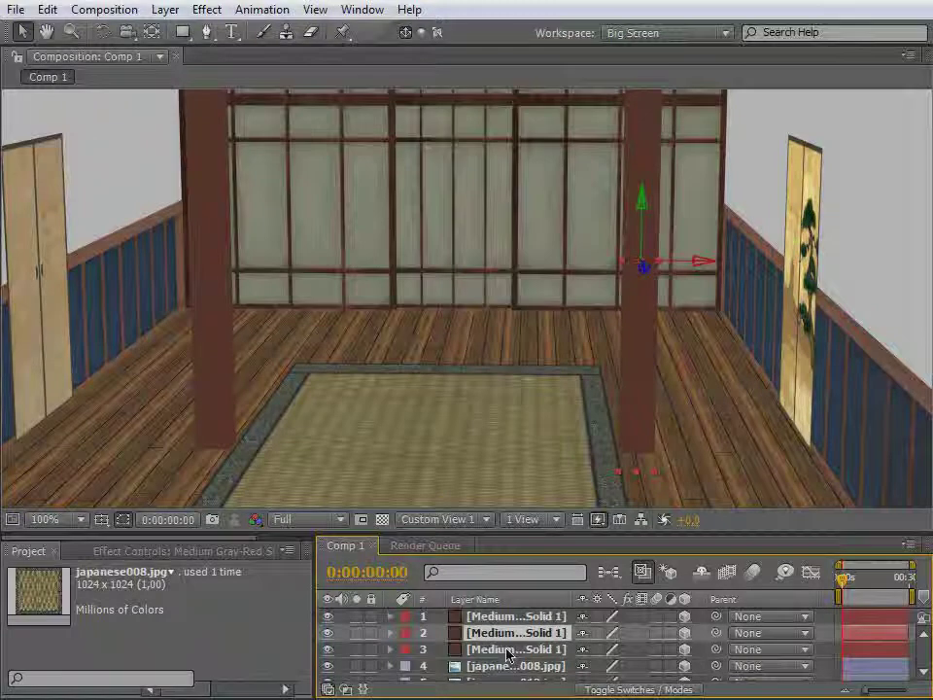
click(508, 620)
click(507, 634)
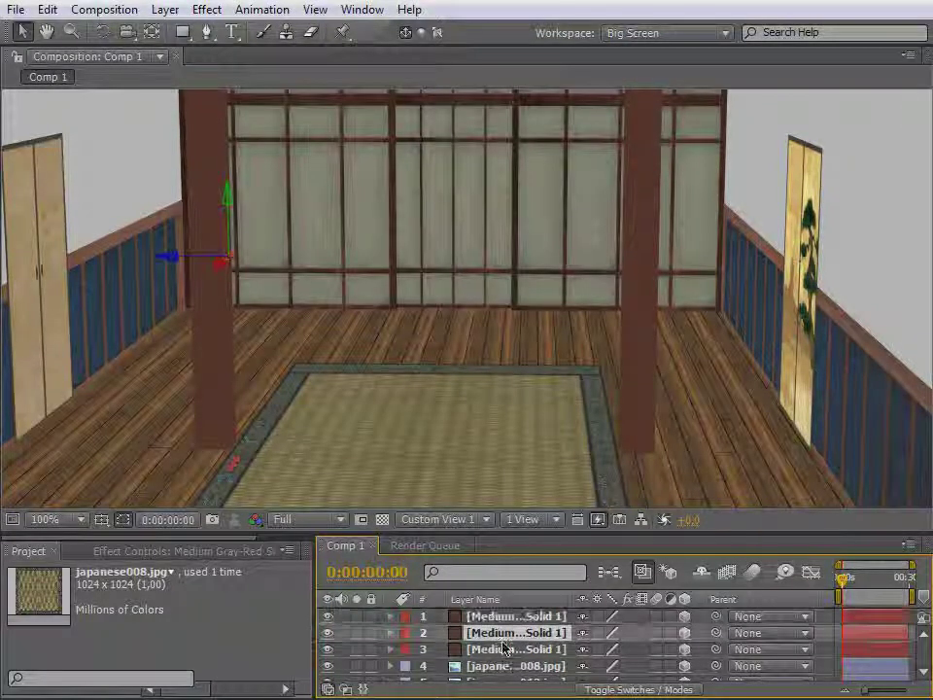
key(ctrl+d)
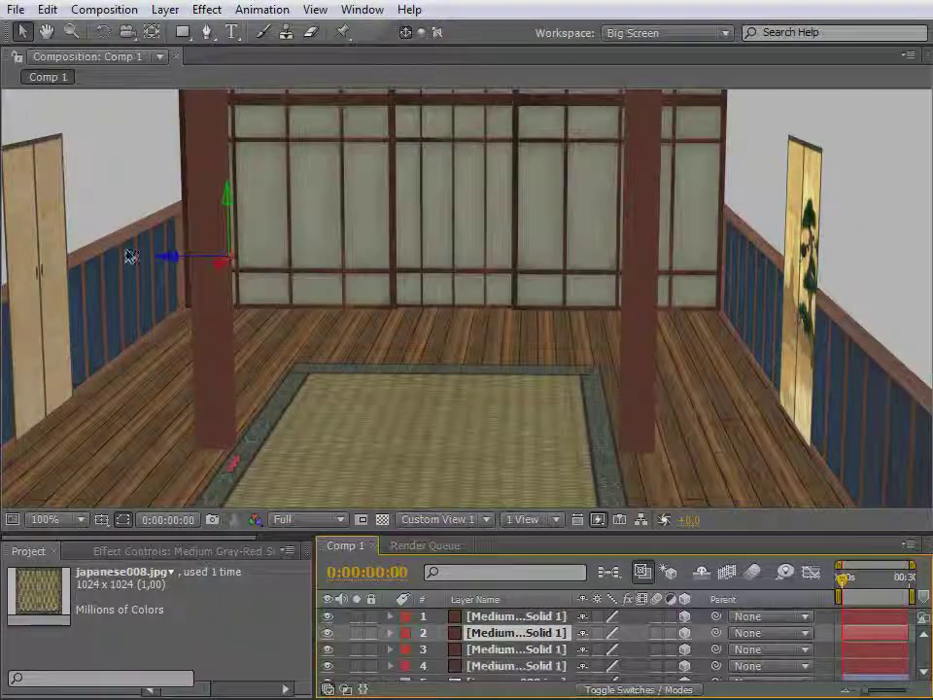
drag(166, 268, 707, 374)
drag(814, 389, 805, 388)
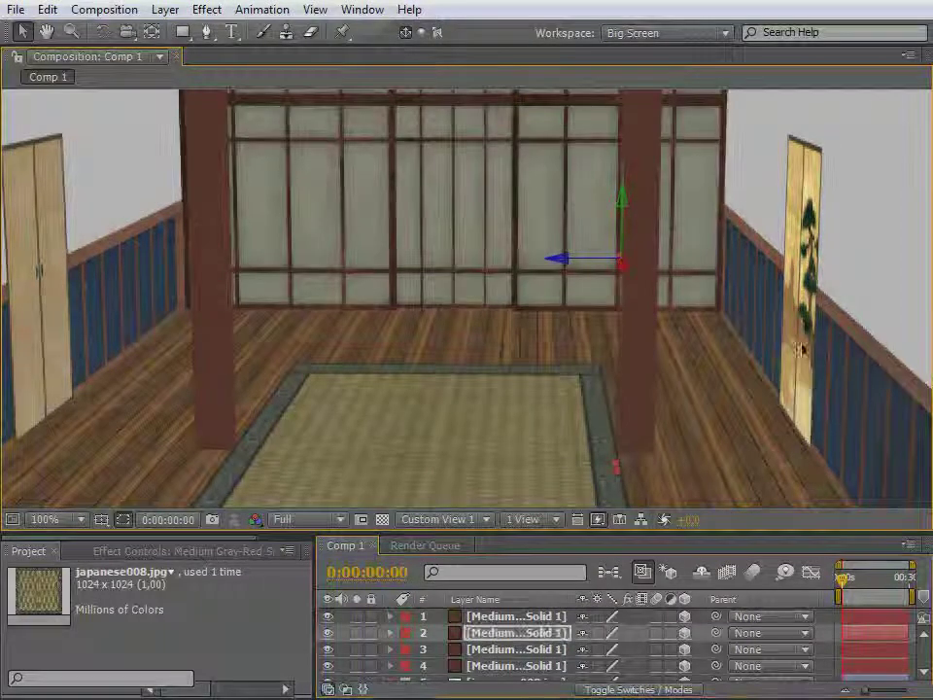
Adjust the right pillar's side solid close-up so that it meets the edge of the front face without a gap
mouse_move(616, 412)
mouse_down()
mouse_move(665, 385)
mouse_move(904, 311)
mouse_up()
mouse_move(492, 366)
mouse_down()
mouse_move(877, 322)
mouse_move(752, 366)
mouse_move(844, 379)
mouse_move(552, 410)
mouse_up()
drag(474, 335, 632, 335)
drag(382, 363, 473, 357)
key(v)
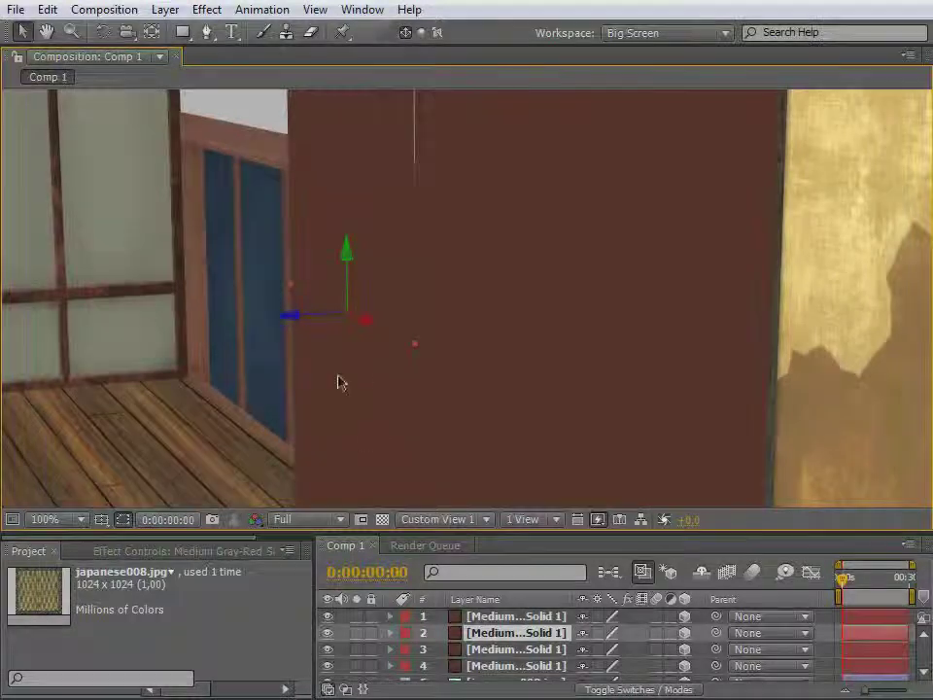
key(h)
drag(379, 444, 371, 168)
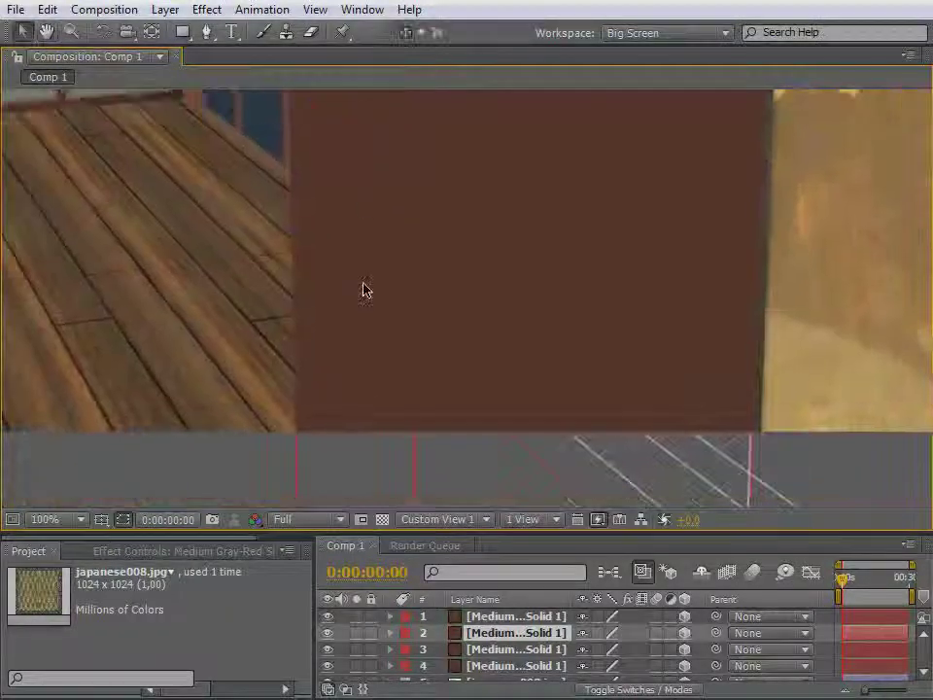
drag(363, 294, 366, 329)
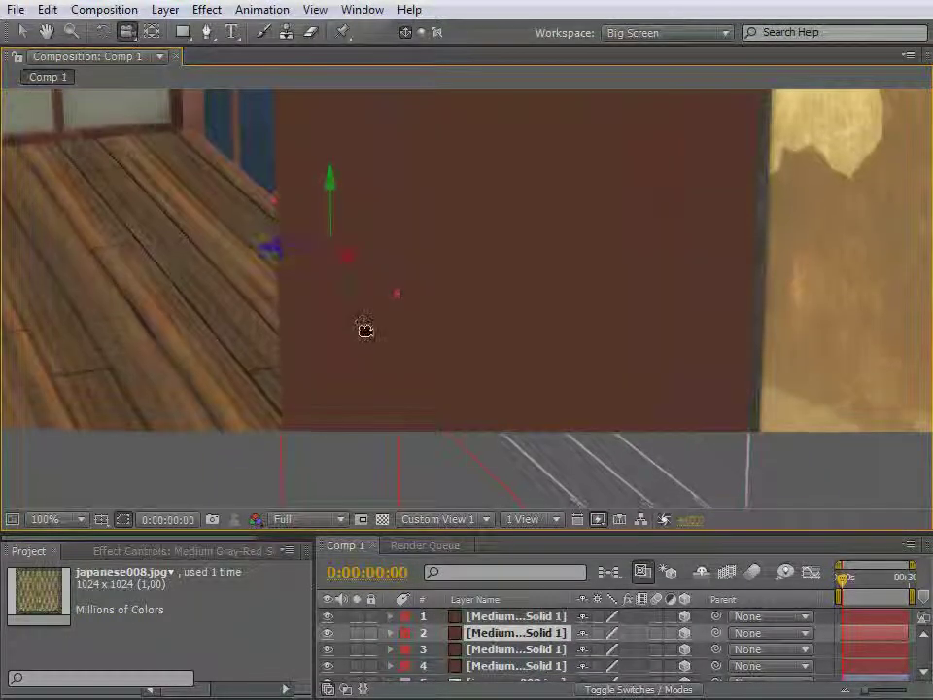
mouse_move(353, 262)
mouse_down()
mouse_move(353, 254)
mouse_move(342, 284)
mouse_move(344, 271)
mouse_move(385, 271)
mouse_move(356, 260)
mouse_move(379, 271)
mouse_move(394, 264)
mouse_move(326, 284)
mouse_move(375, 292)
mouse_move(386, 282)
mouse_move(381, 306)
mouse_move(481, 272)
mouse_up()
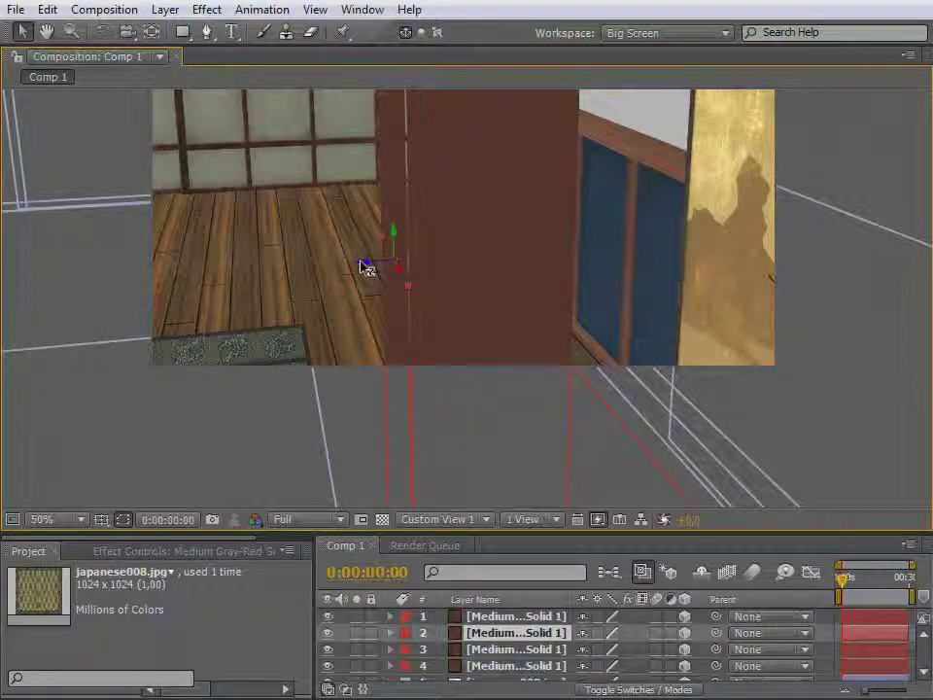
drag(367, 268, 369, 276)
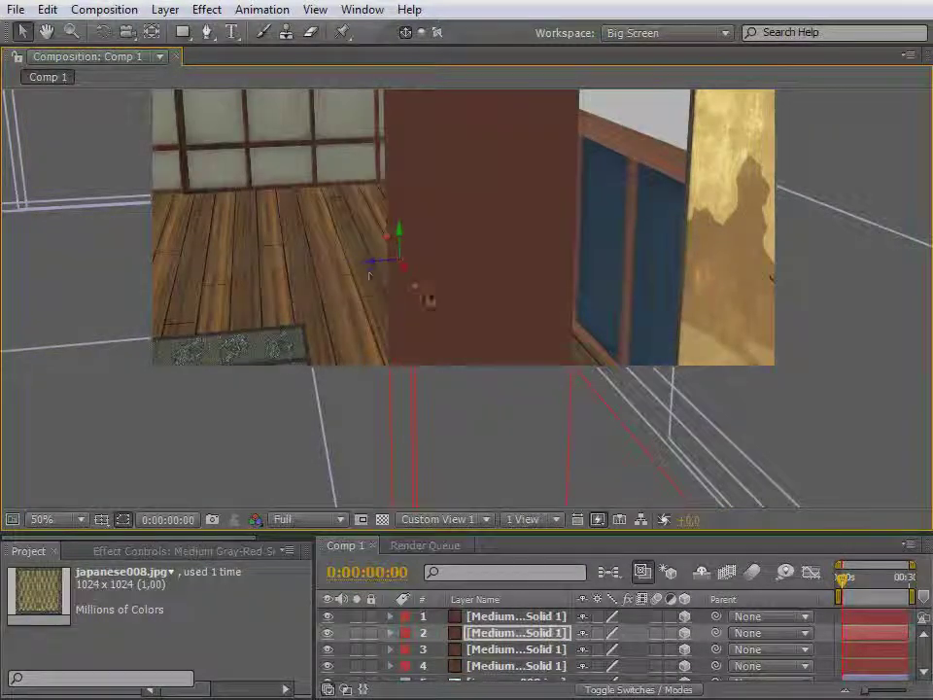
Find and select the solid layer that forms the left pillar's inner side face
mouse_move(470, 300)
mouse_down()
mouse_move(501, 294)
mouse_move(510, 306)
mouse_move(508, 106)
mouse_move(467, 259)
mouse_move(662, 483)
mouse_move(394, 319)
mouse_move(288, 317)
mouse_move(293, 308)
mouse_move(614, 309)
mouse_move(689, 225)
mouse_move(816, 192)
mouse_move(556, 304)
mouse_up()
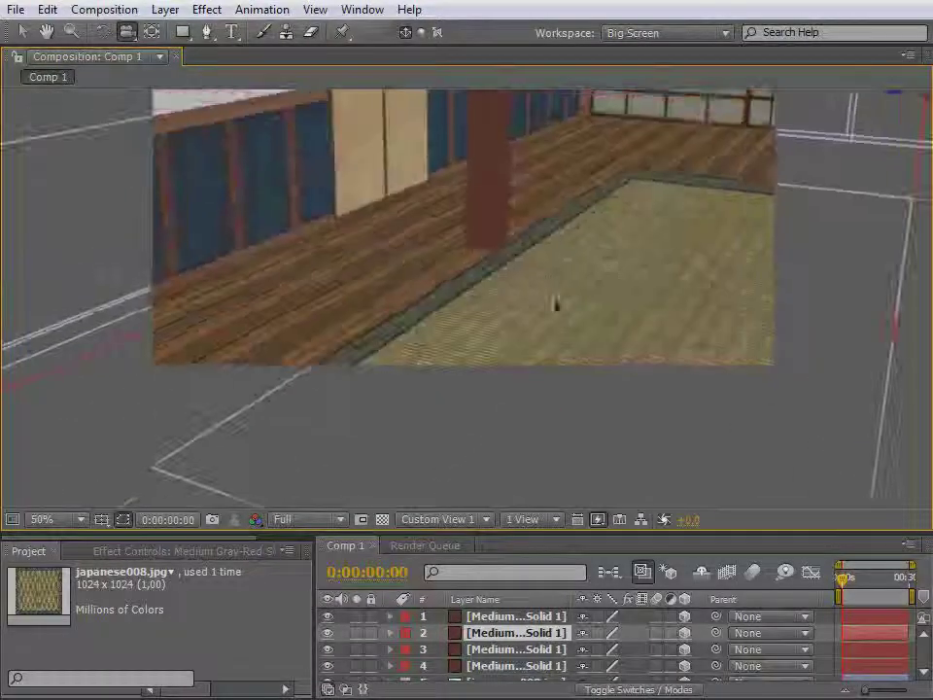
drag(583, 246, 518, 300)
click(23, 32)
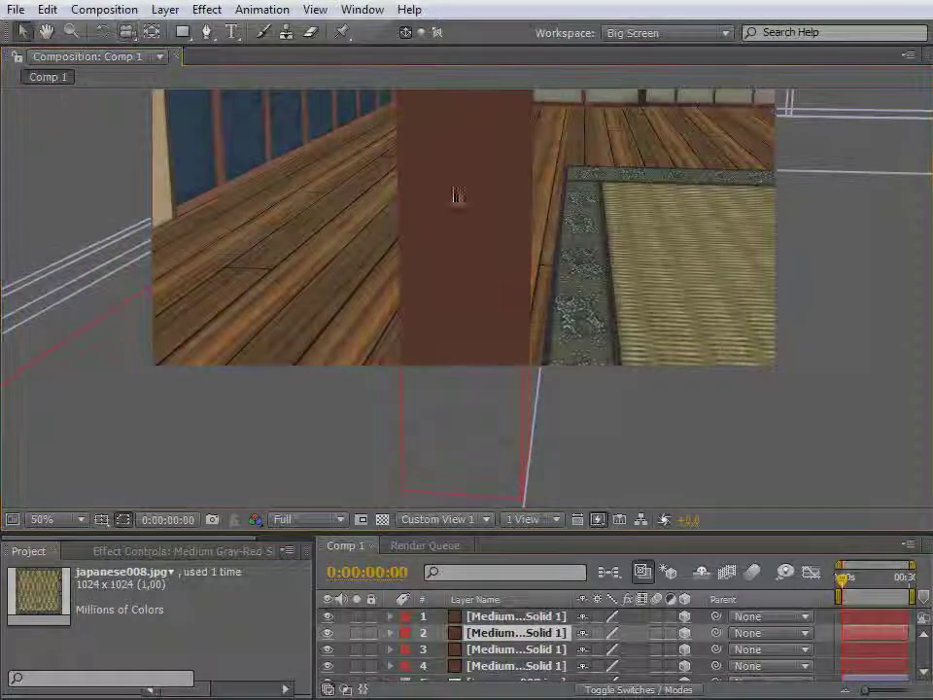
click(527, 229)
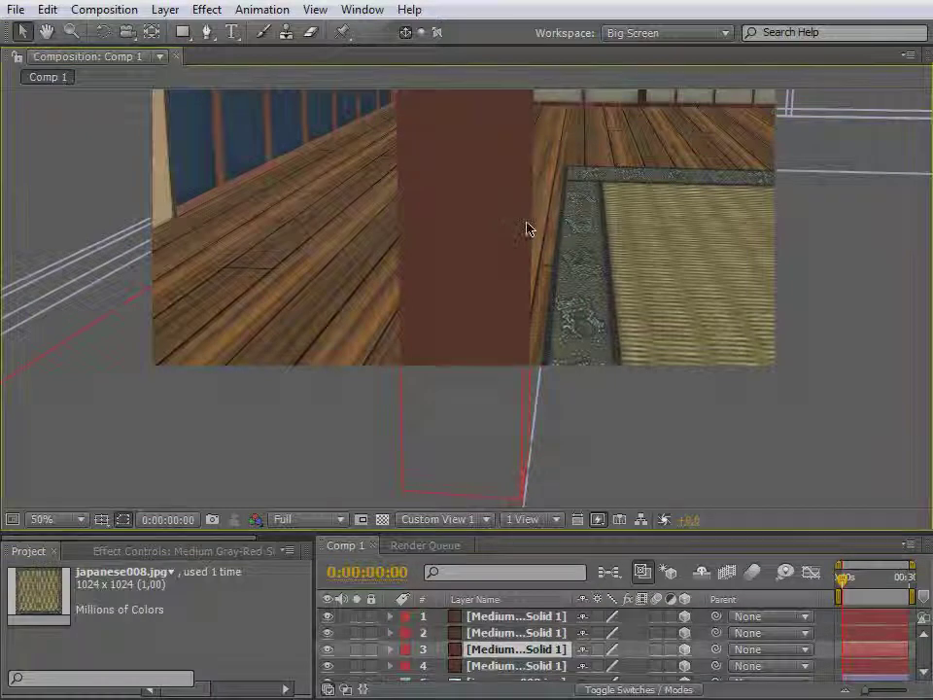
click(531, 633)
click(525, 667)
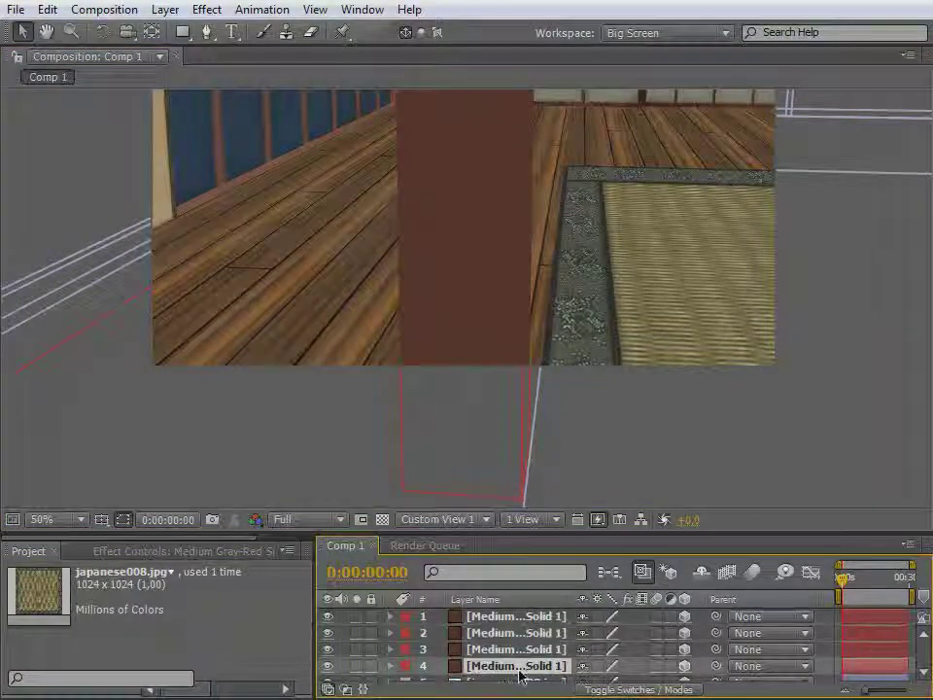
click(525, 616)
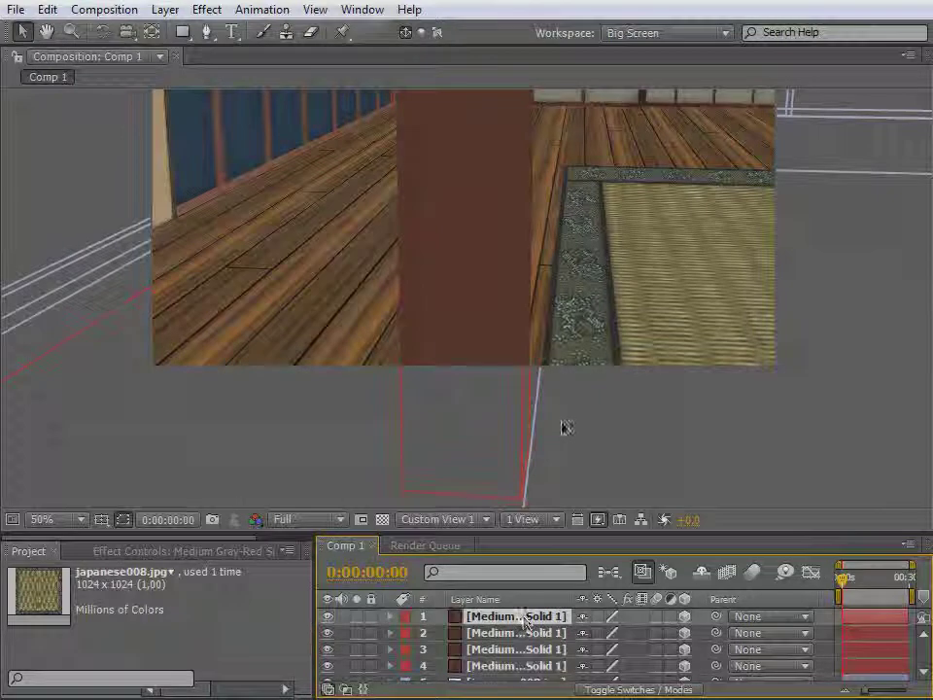
scroll(521, 642, down, 2)
scroll(521, 642, up, 2)
click(515, 644)
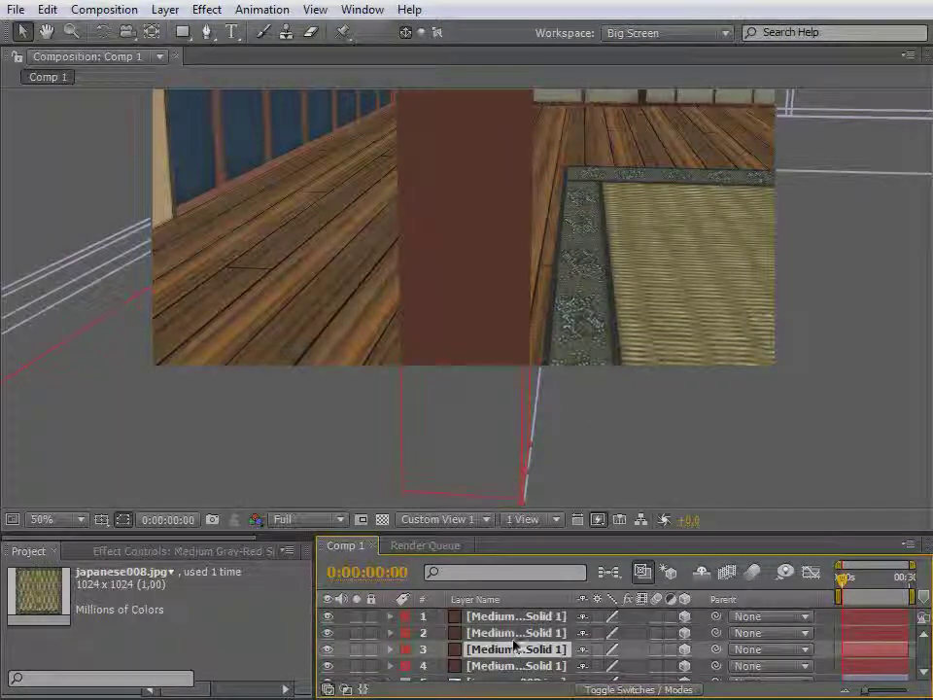
Shift the left pillar's inner side solid along Z so that its edge lines up with the front face
key(h)
drag(585, 177, 455, 394)
key(v)
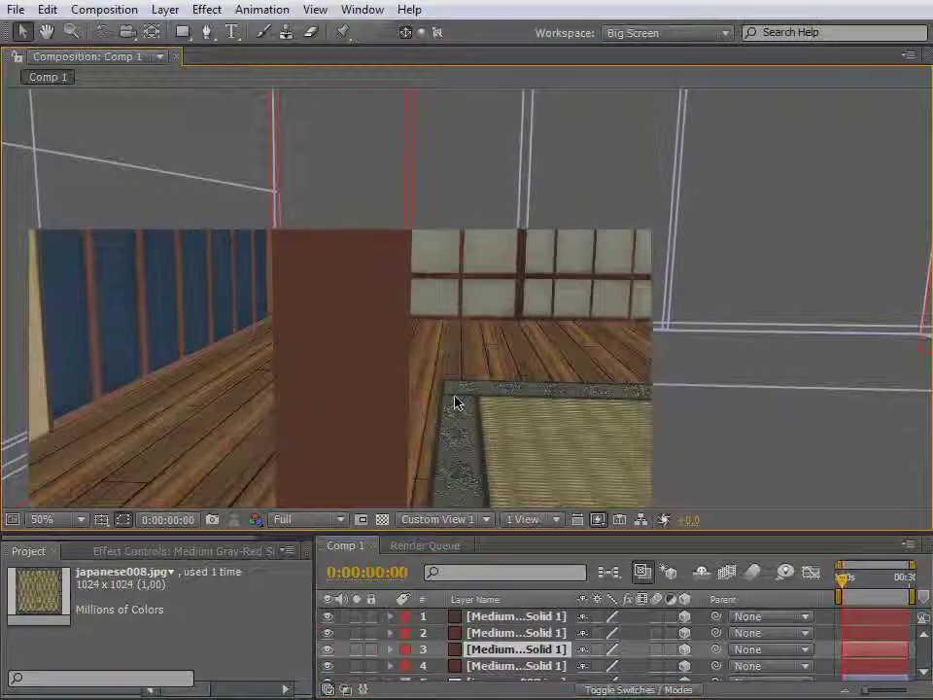
key(c)
drag(449, 314, 466, 402)
mouse_move(377, 352)
mouse_down()
mouse_move(390, 335)
mouse_move(381, 350)
mouse_up()
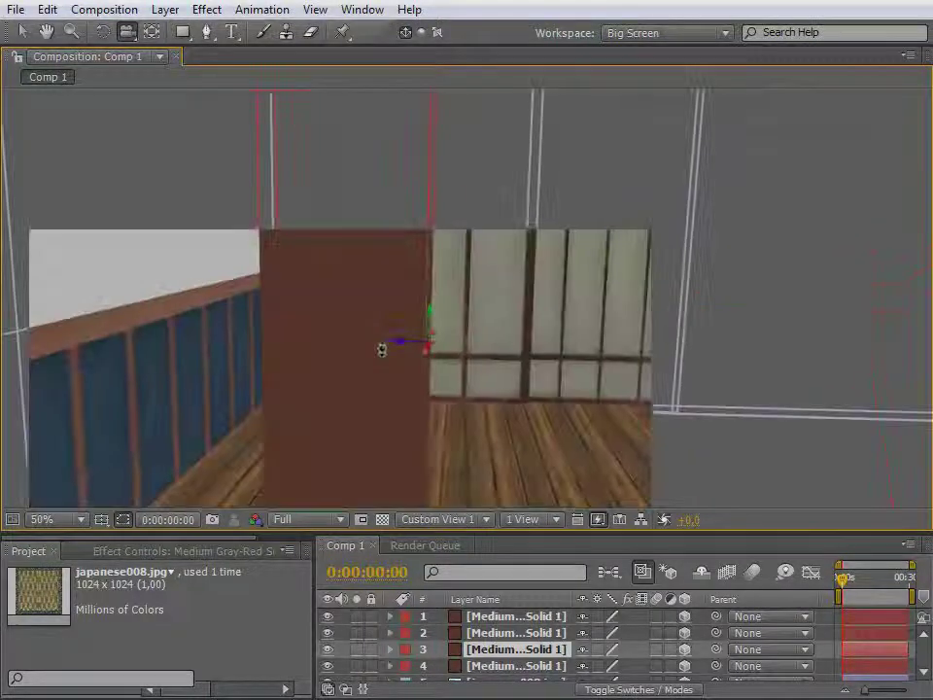
key(v)
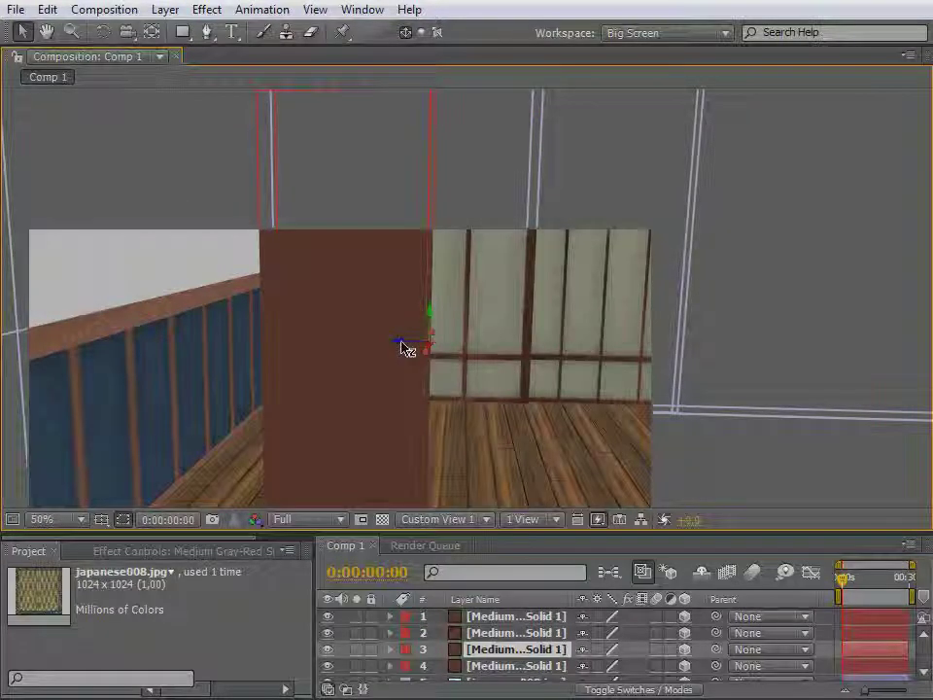
drag(401, 344, 405, 348)
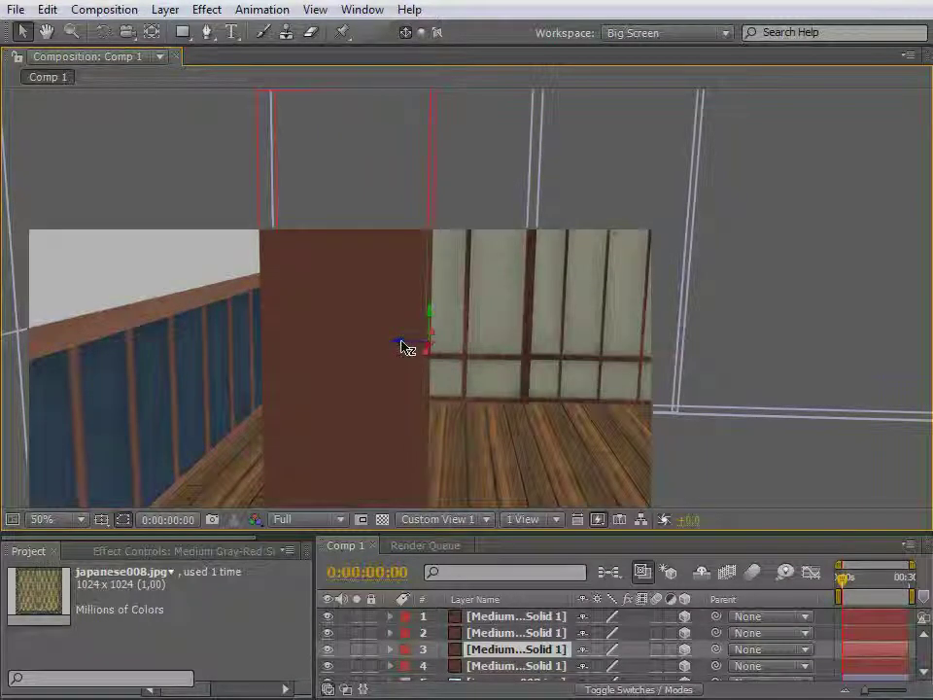
drag(407, 347, 406, 348)
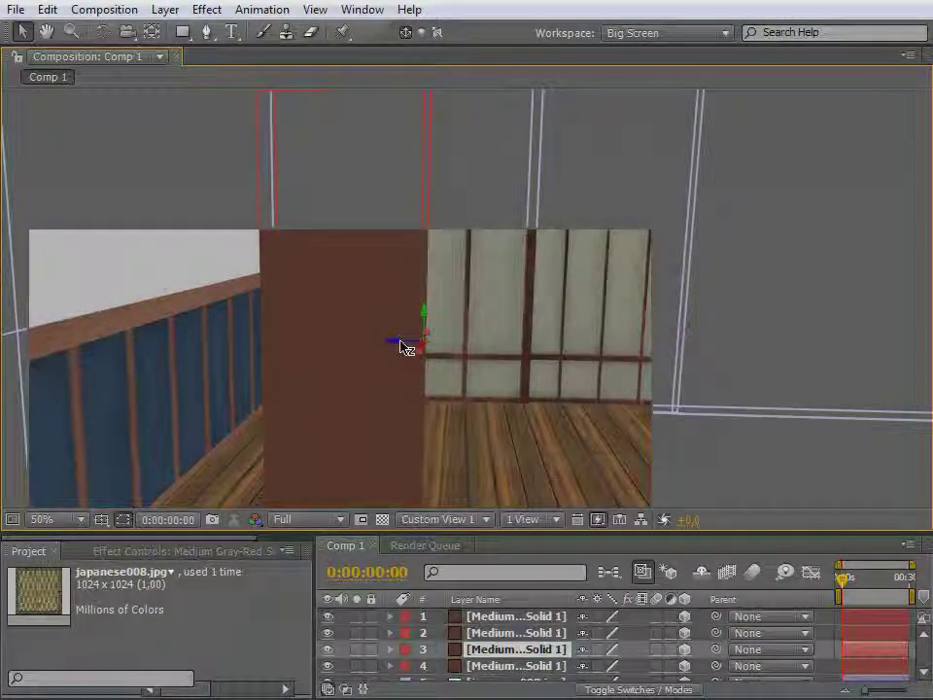
key(c)
drag(383, 312, 388, 426)
key(v)
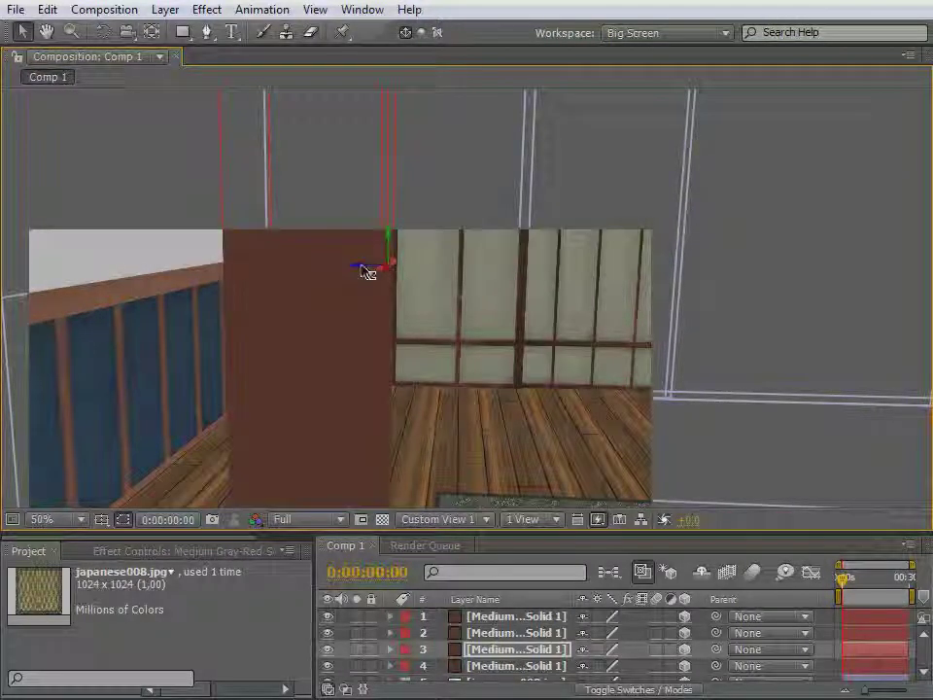
drag(363, 271, 367, 273)
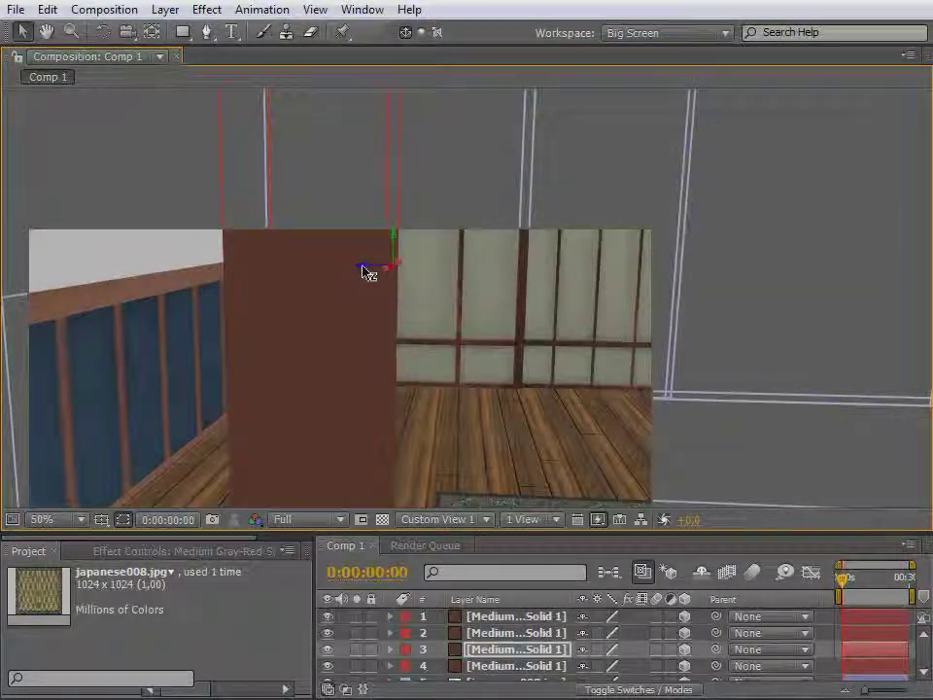
Select all four pillar solids and move them together along X slightly towards the left wall, centring them in the room
key(c)
drag(358, 389, 354, 262)
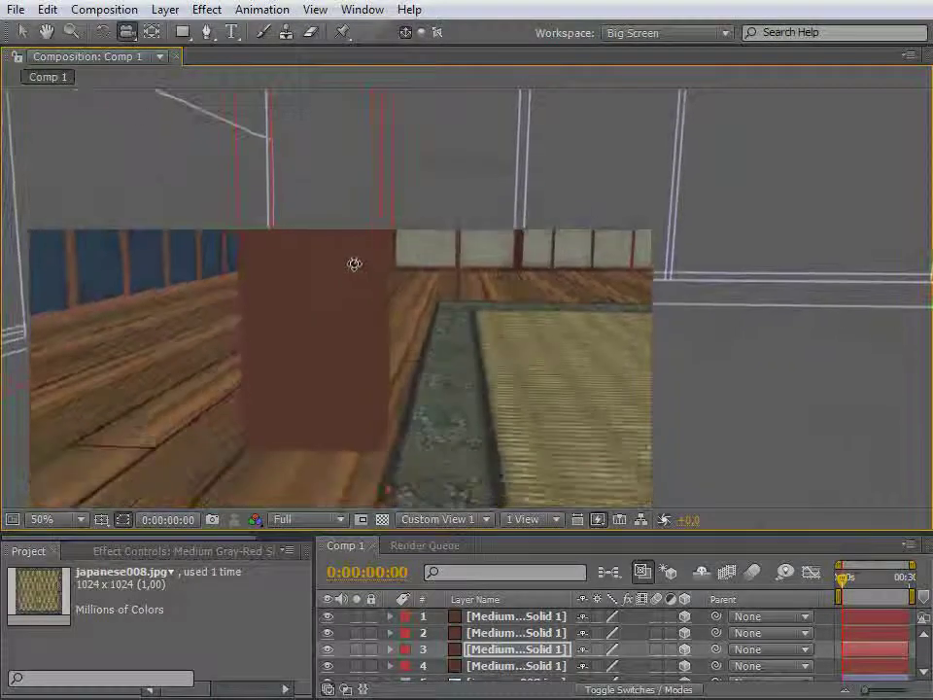
drag(410, 348, 413, 425)
drag(506, 373, 470, 443)
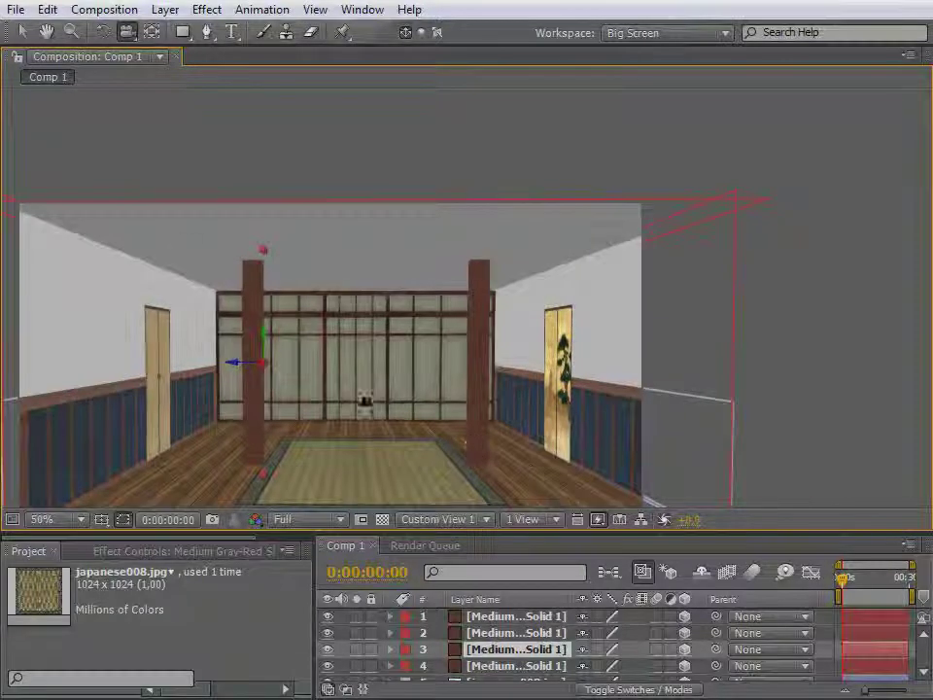
click(22, 33)
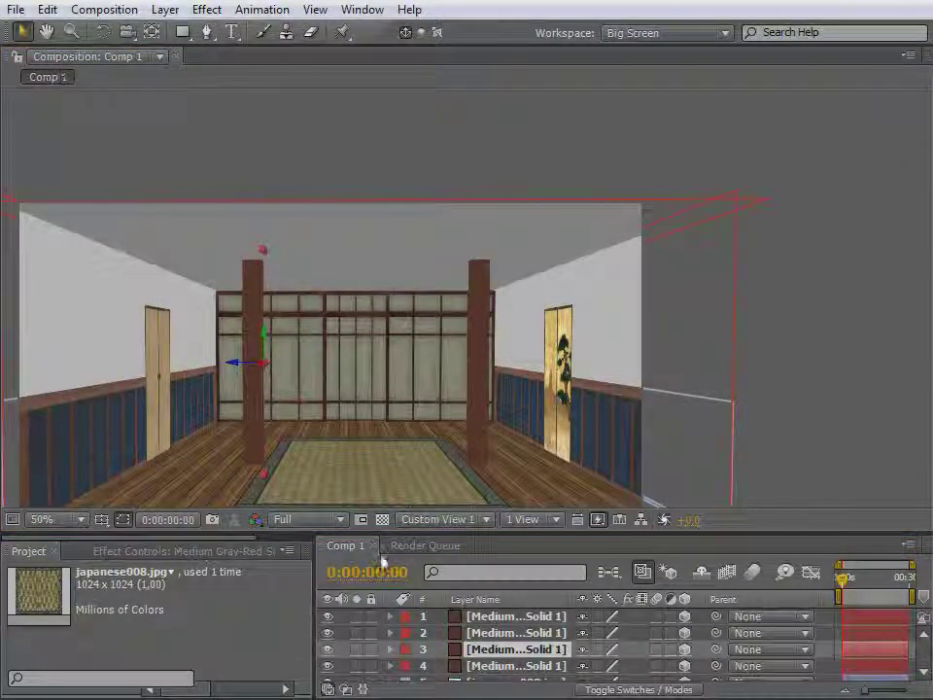
ctrl+click(503, 632)
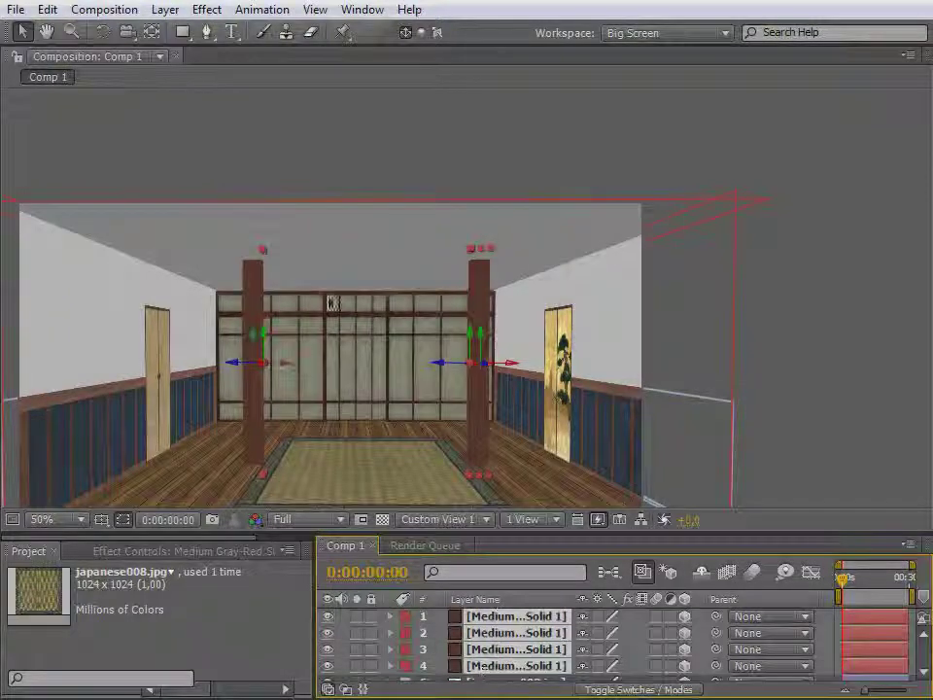
drag(285, 369, 273, 370)
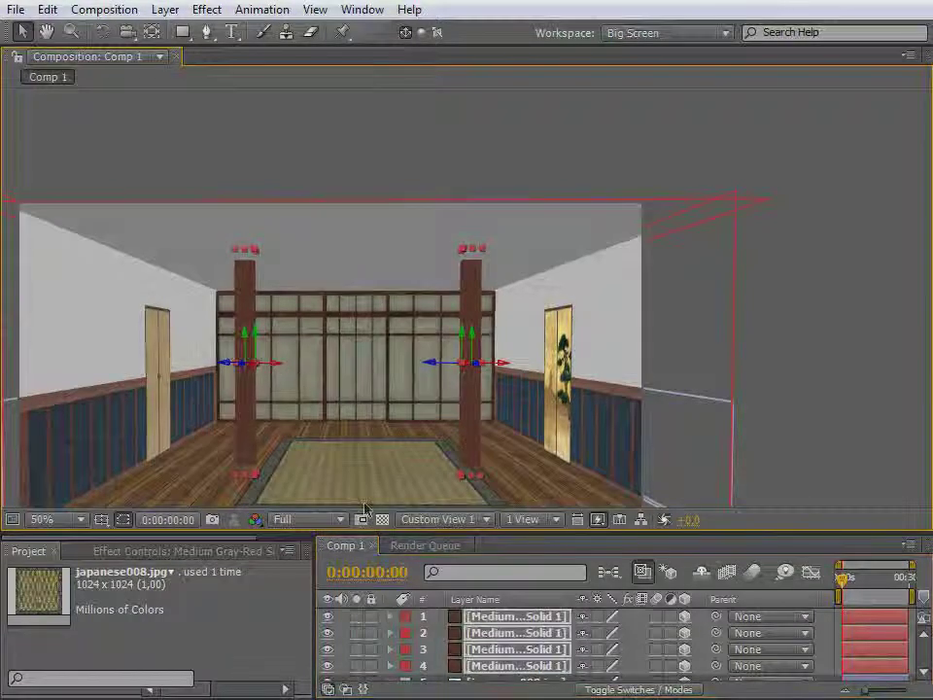
Move the floor mat along X towards the left wall so that it is centred between the two pillars
click(367, 465)
drag(402, 472, 390, 473)
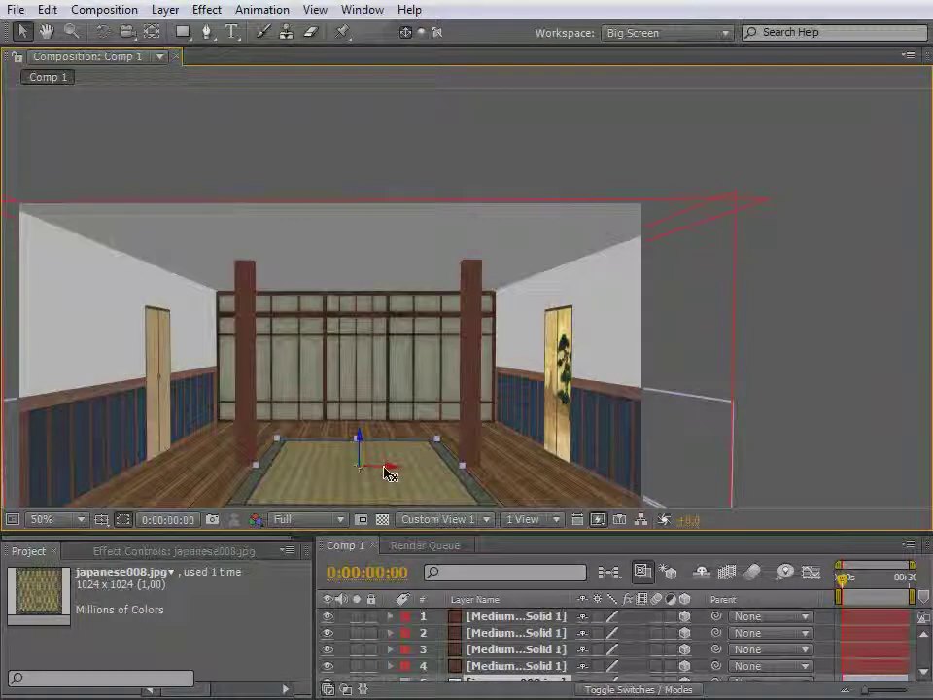
click(886, 343)
key(h)
drag(491, 351, 503, 308)
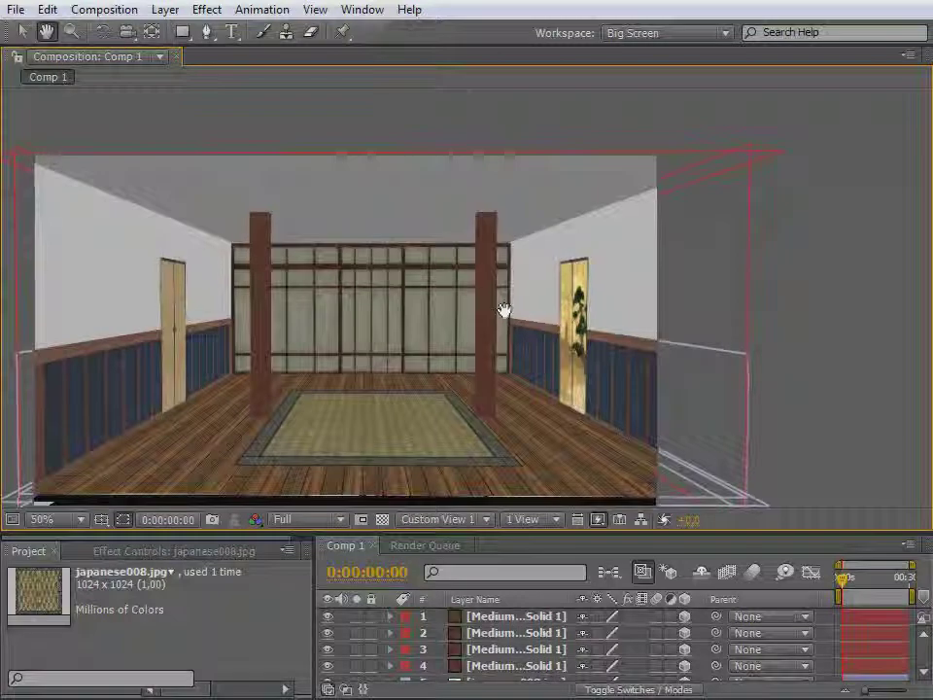
key(v)
click(434, 427)
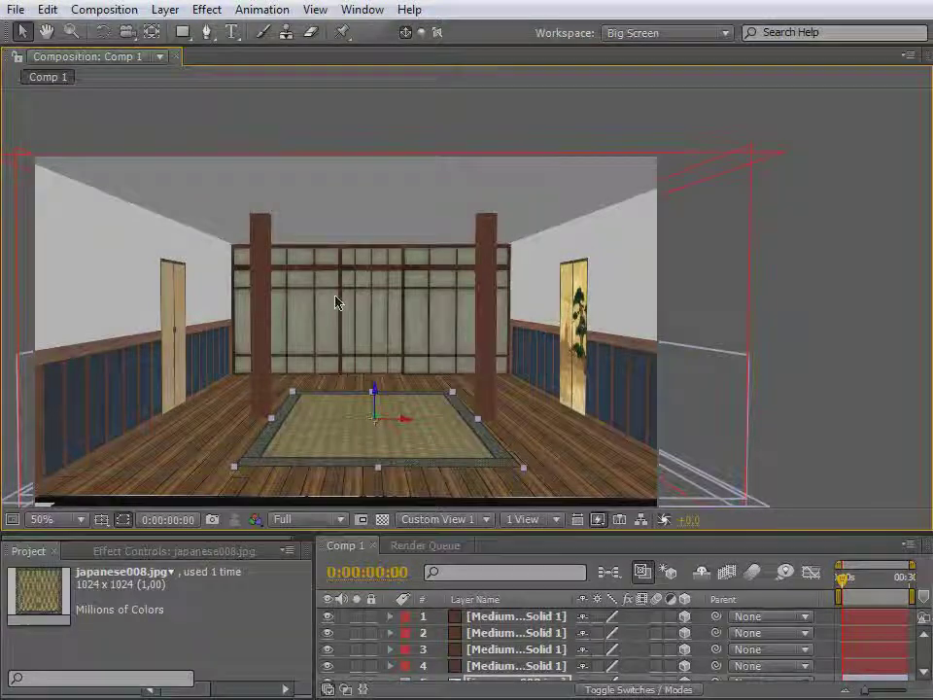
click(841, 414)
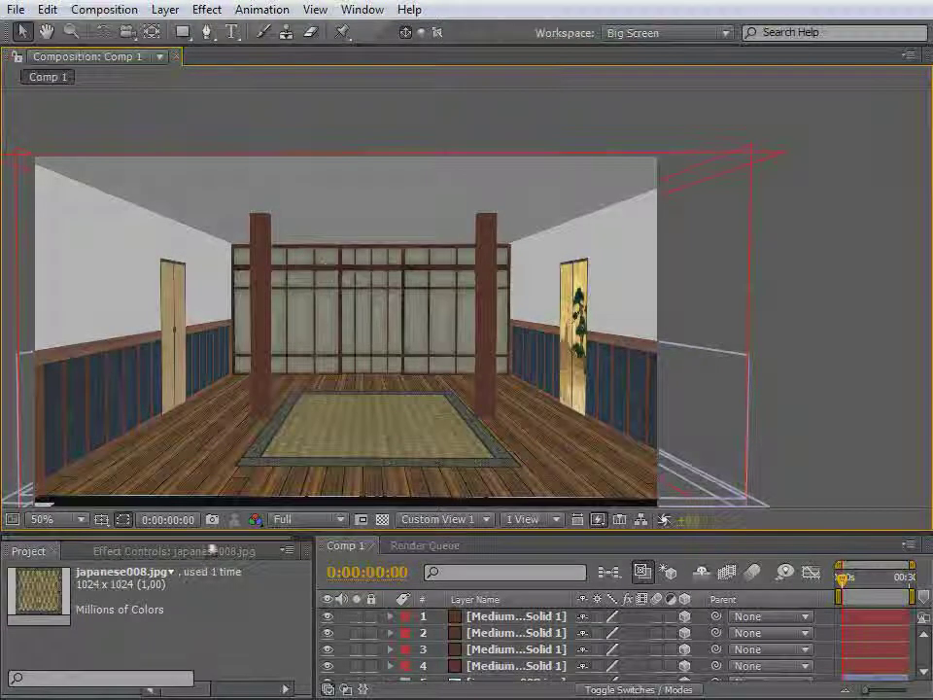
Add the Samurai composition from the Comps folder to Comp 1 as a 3D layer
drag(210, 533, 225, 302)
scroll(86, 515, up, 2)
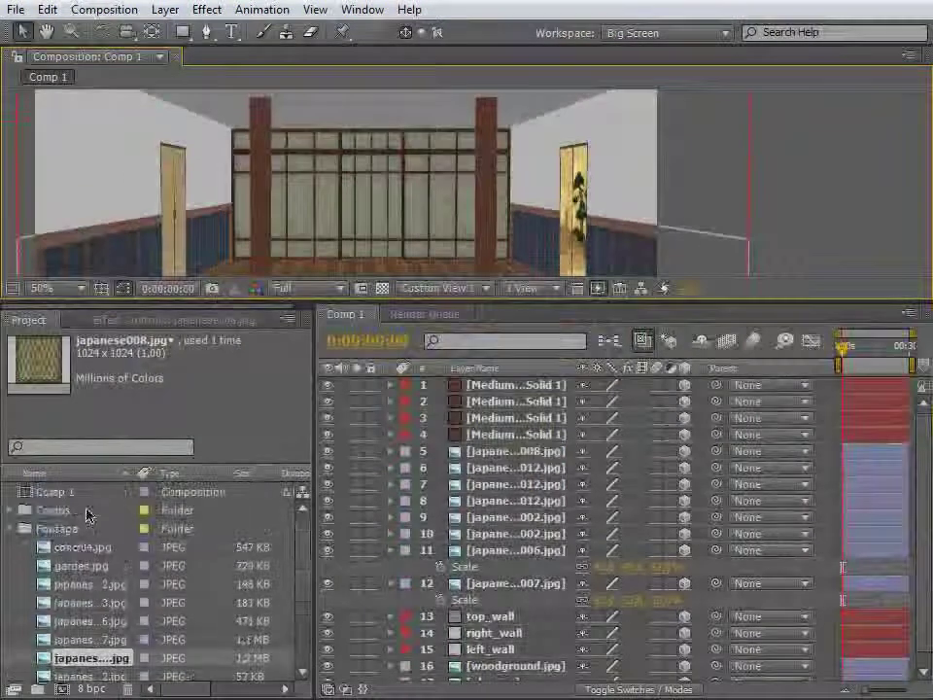
click(12, 531)
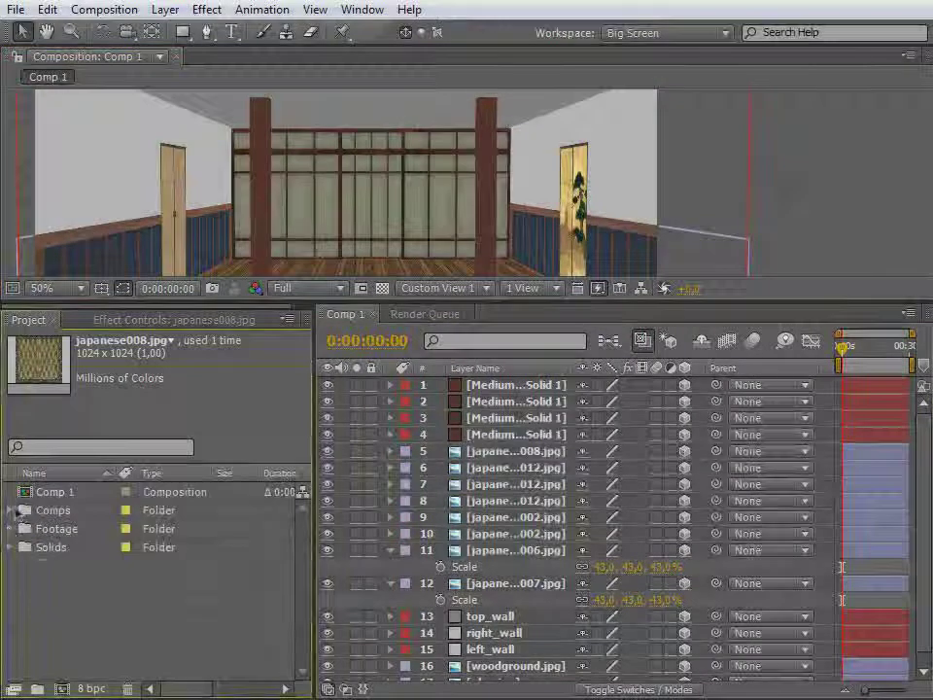
click(12, 510)
click(73, 530)
drag(78, 536, 401, 180)
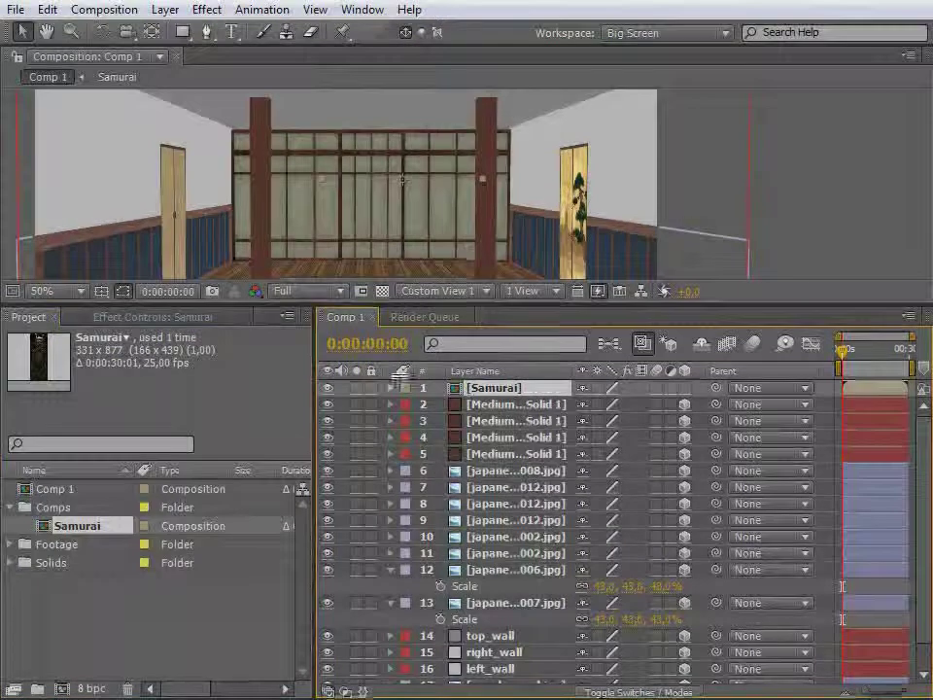
drag(400, 378, 399, 463)
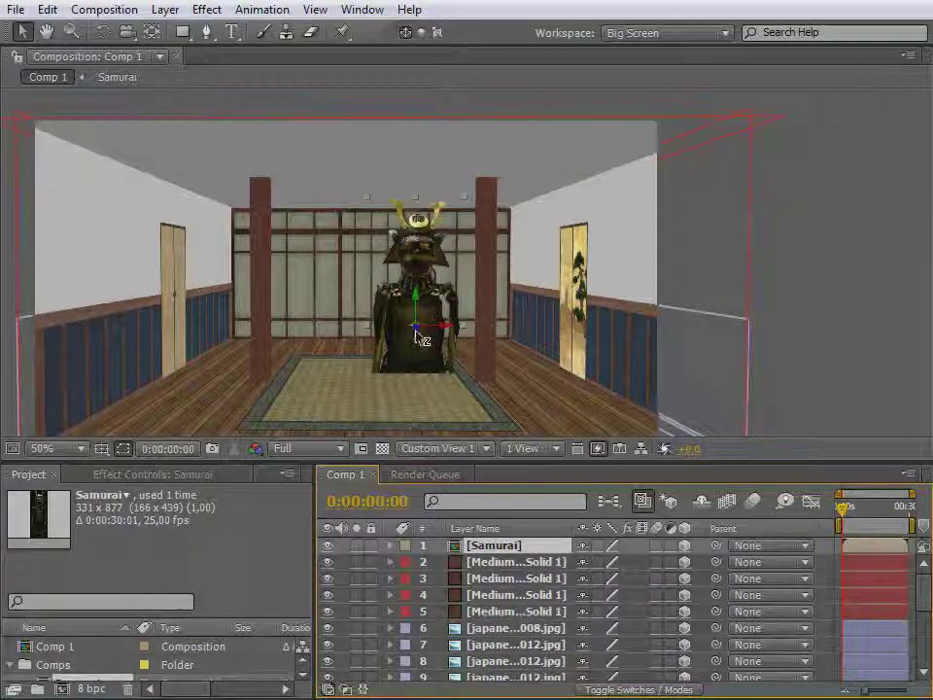
Scale the Samurai layer down to 39% in proportion to the pillars
key(c)
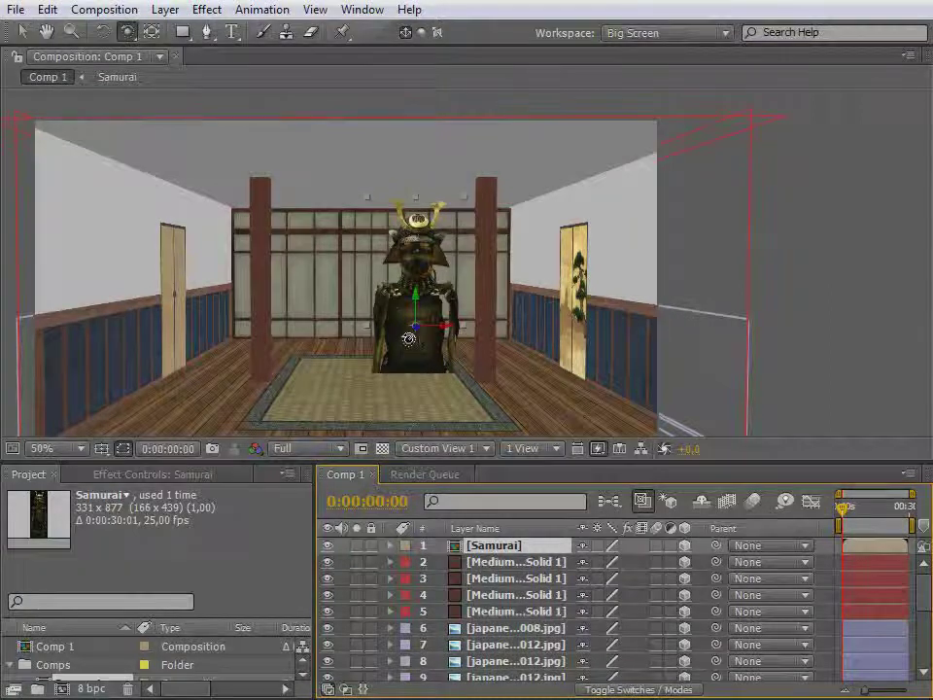
key(c)
drag(406, 358, 658, 317)
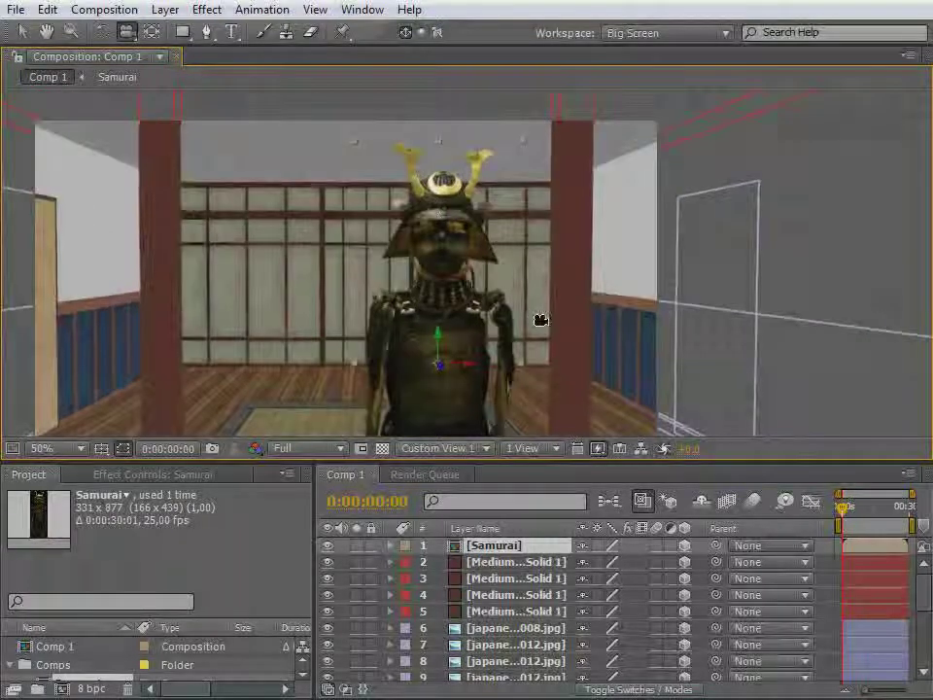
key(s)
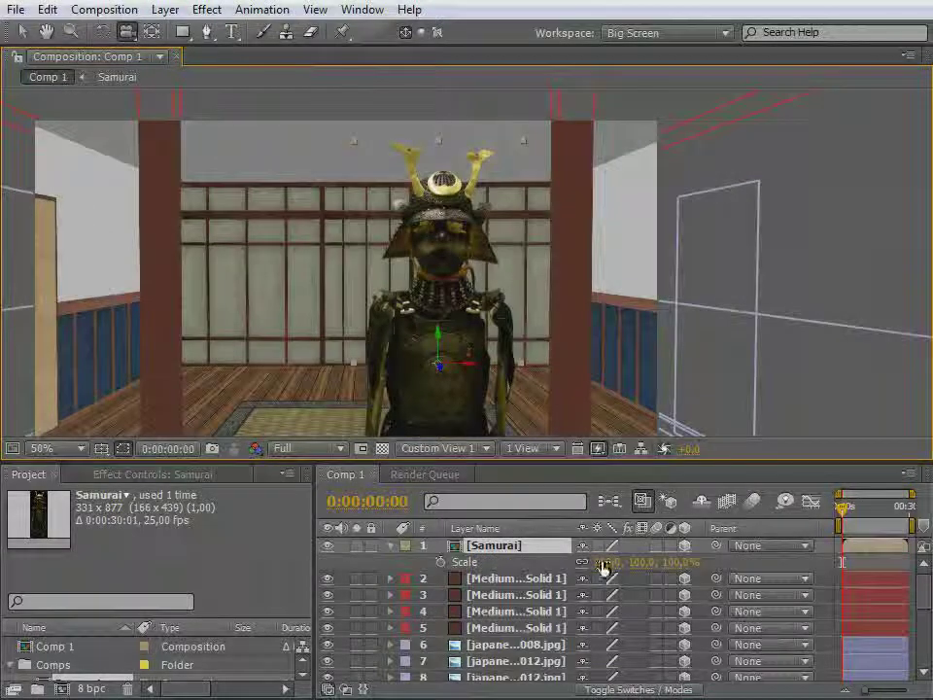
drag(620, 561, 562, 573)
key(v)
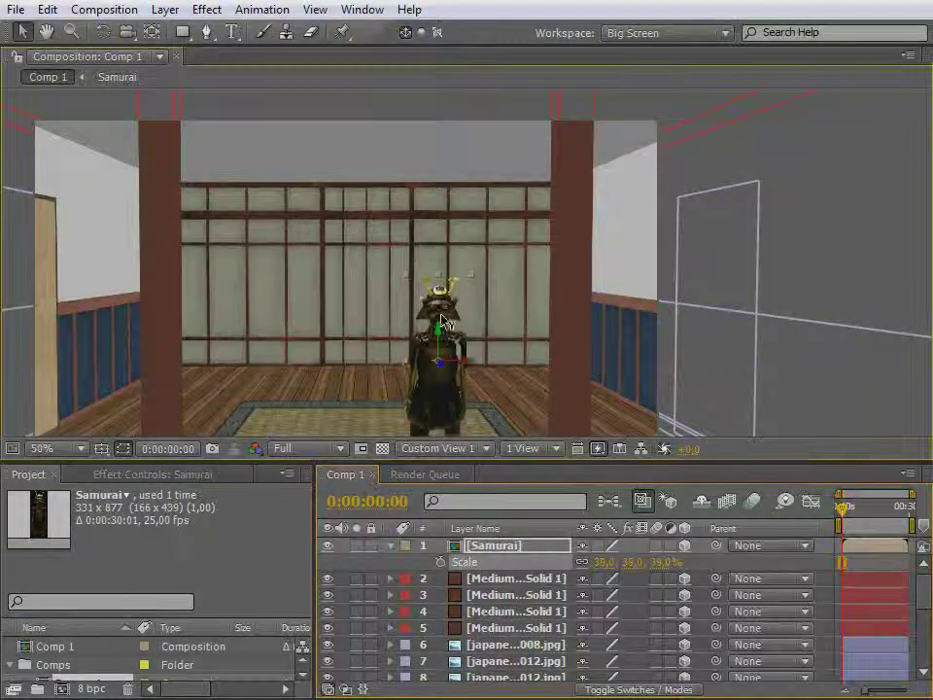
Reposition the samurai sideways and in height between the pillars, and set its scale to 43%
drag(408, 325, 333, 329)
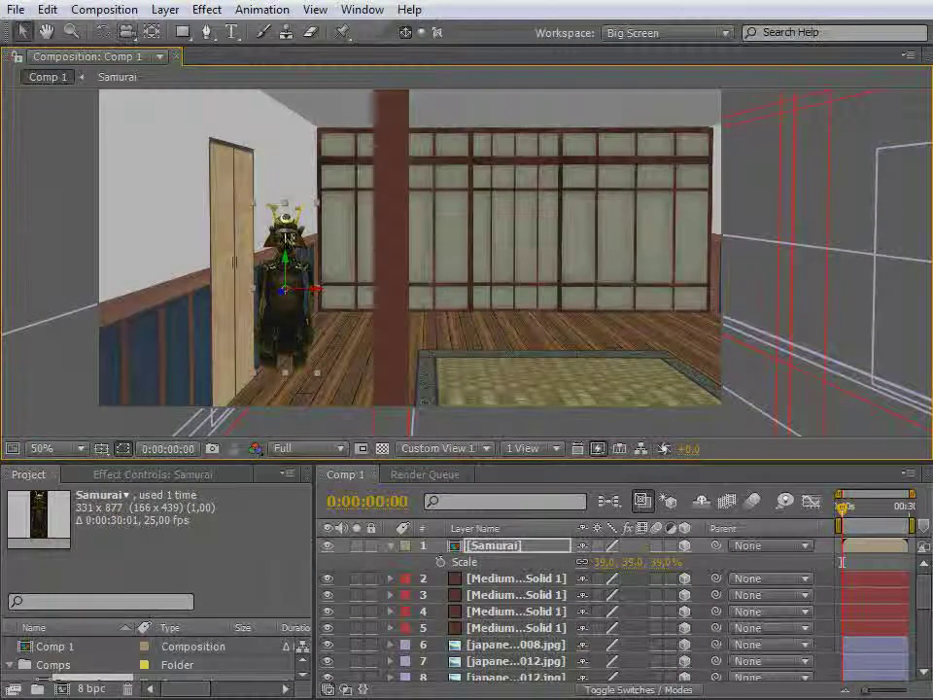
drag(290, 266, 288, 262)
drag(285, 248, 251, 327)
mouse_move(302, 287)
mouse_down()
mouse_move(278, 289)
mouse_move(267, 306)
mouse_move(297, 303)
mouse_up()
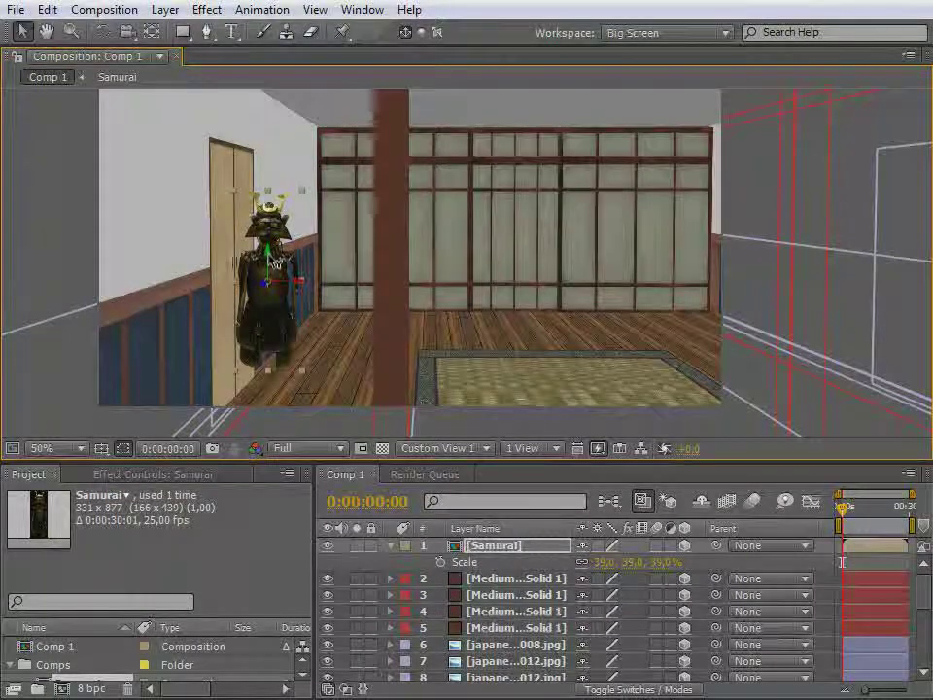
drag(269, 257, 268, 250)
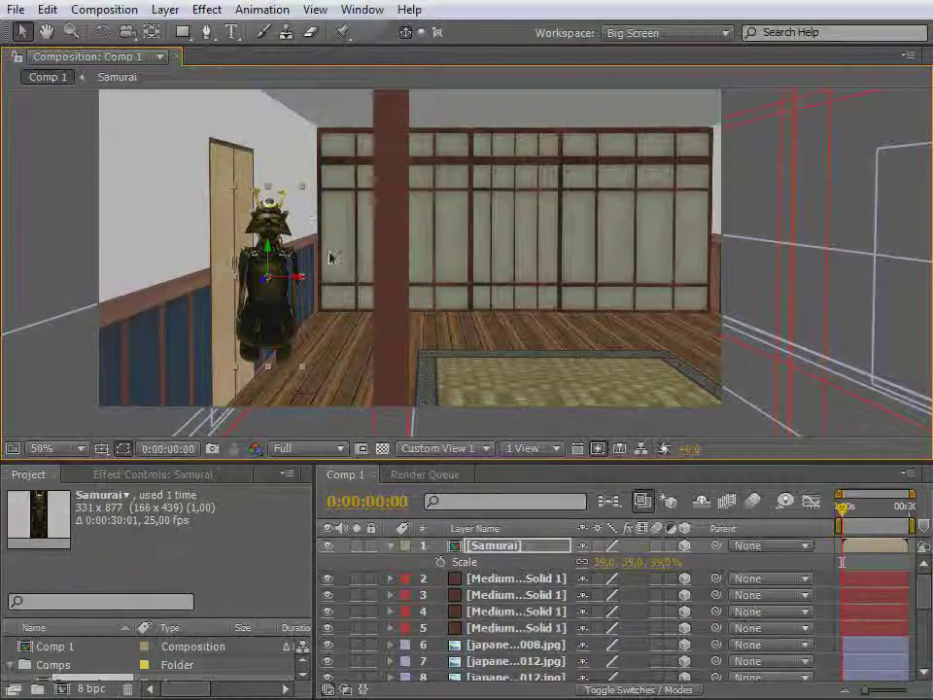
drag(595, 568, 603, 564)
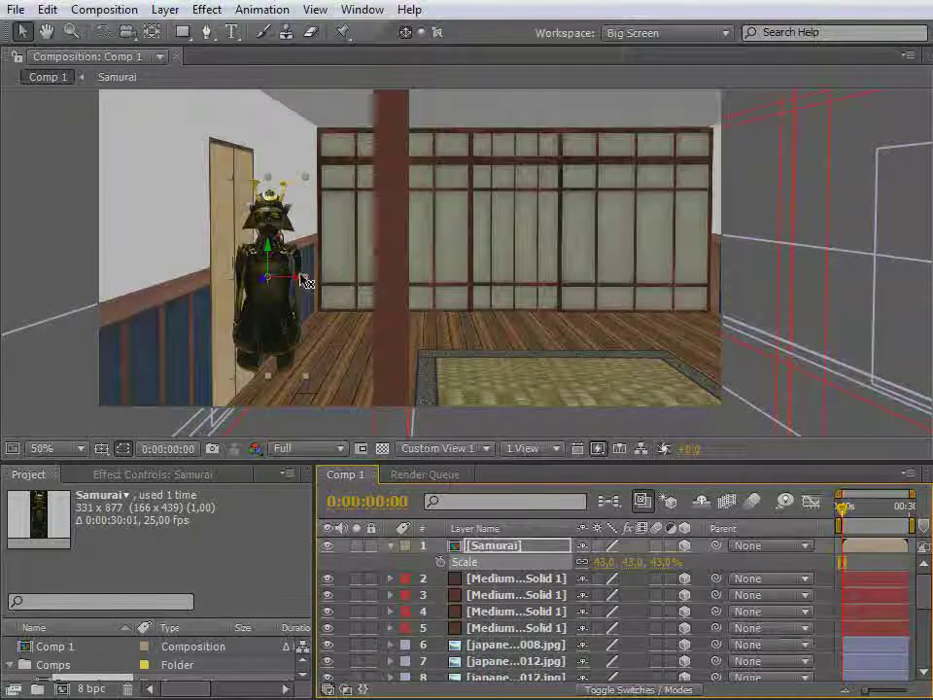
drag(306, 281, 376, 337)
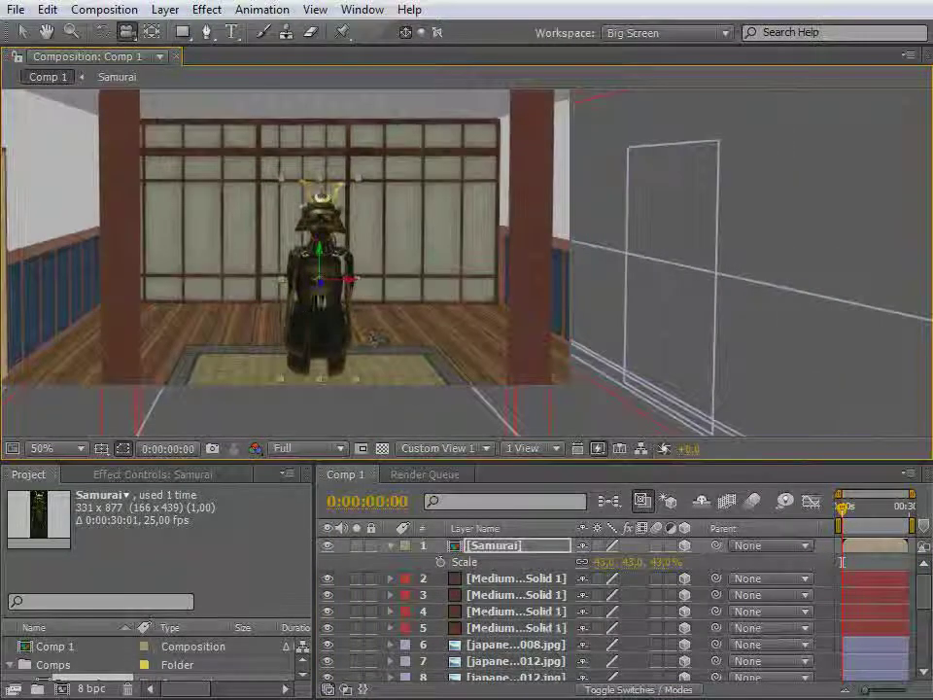
Move the samurai back in depth towards the rear wall and lower it towards the floor behind the mat
key(v)
drag(248, 345, 273, 280)
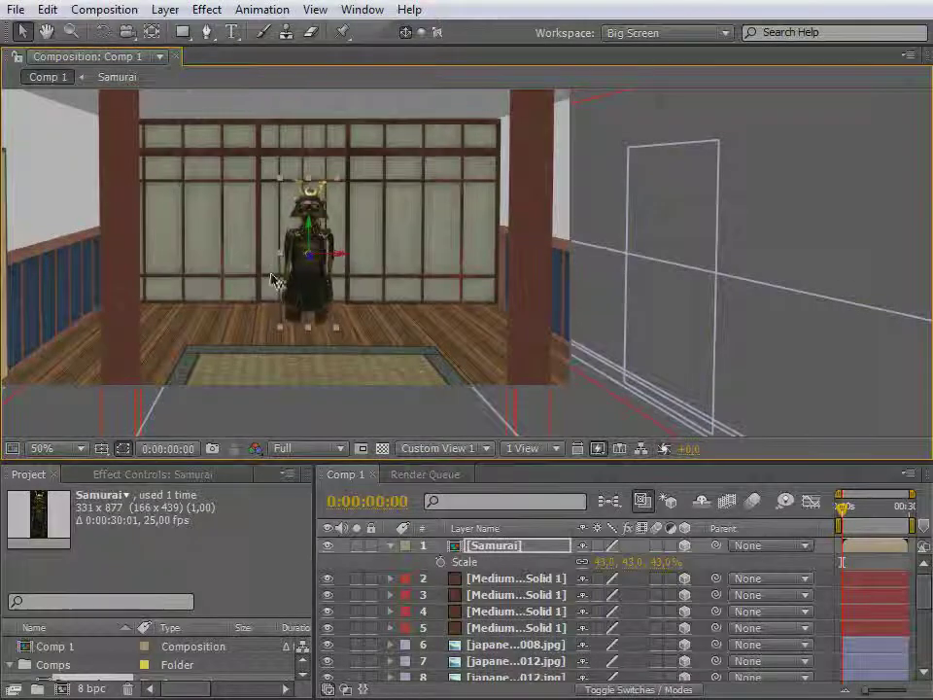
mouse_move(316, 232)
mouse_down()
mouse_move(316, 281)
mouse_move(313, 233)
mouse_up()
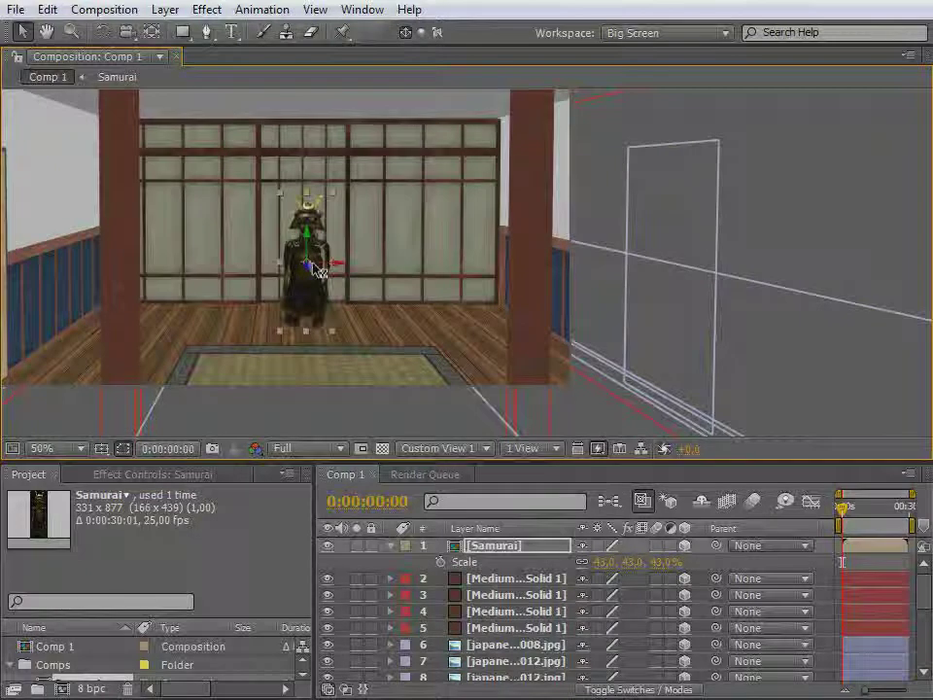
key(space)
drag(295, 284, 443, 310)
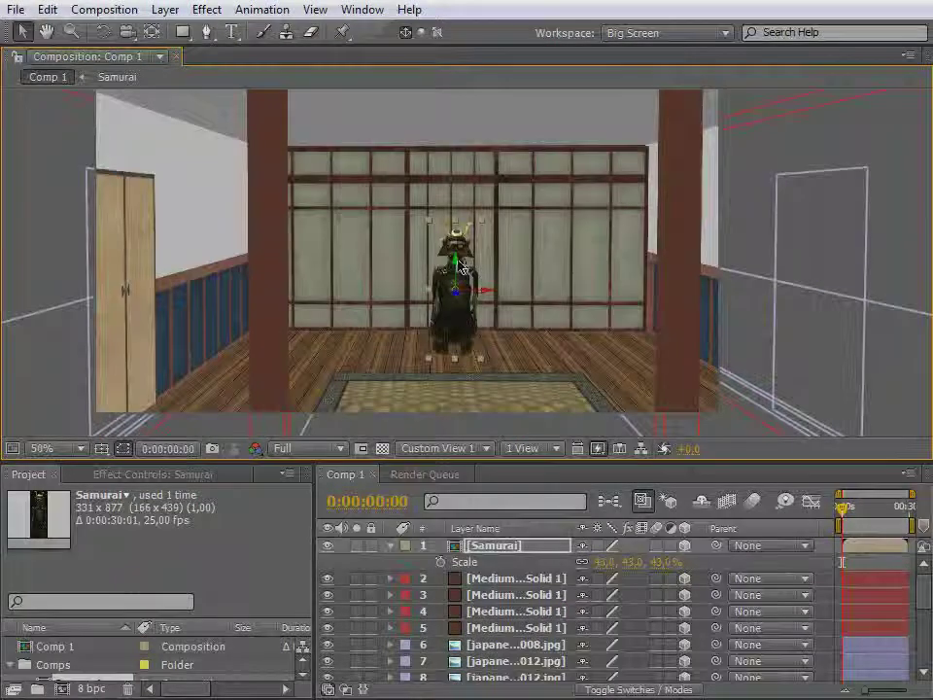
mouse_move(453, 260)
mouse_down()
mouse_move(457, 281)
mouse_move(459, 268)
mouse_up()
Duplicate the solid that forms the front face of the left pillar
key(c)
drag(432, 358, 475, 333)
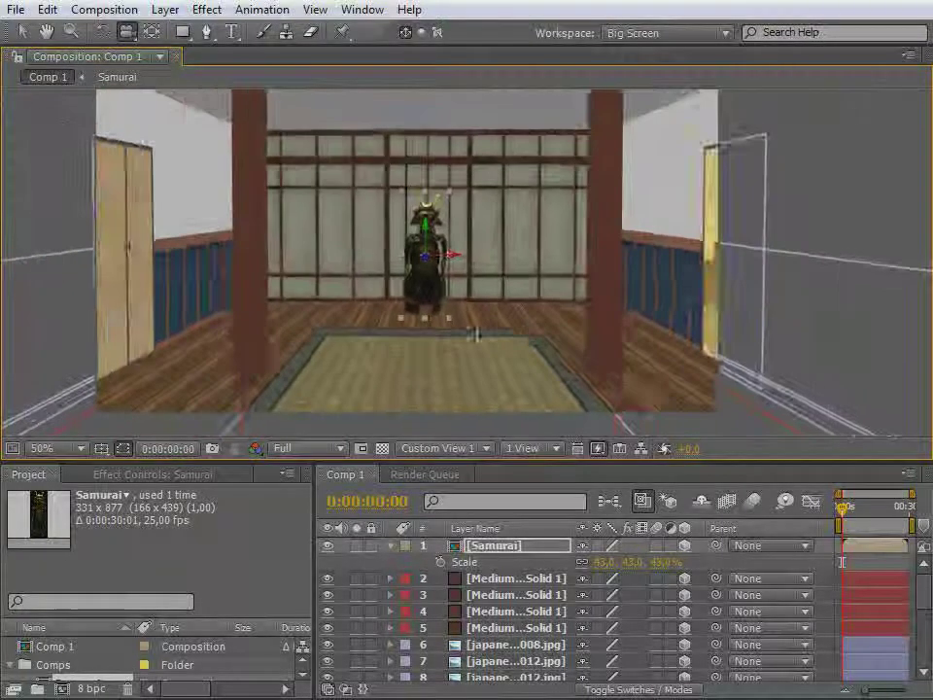
click(23, 33)
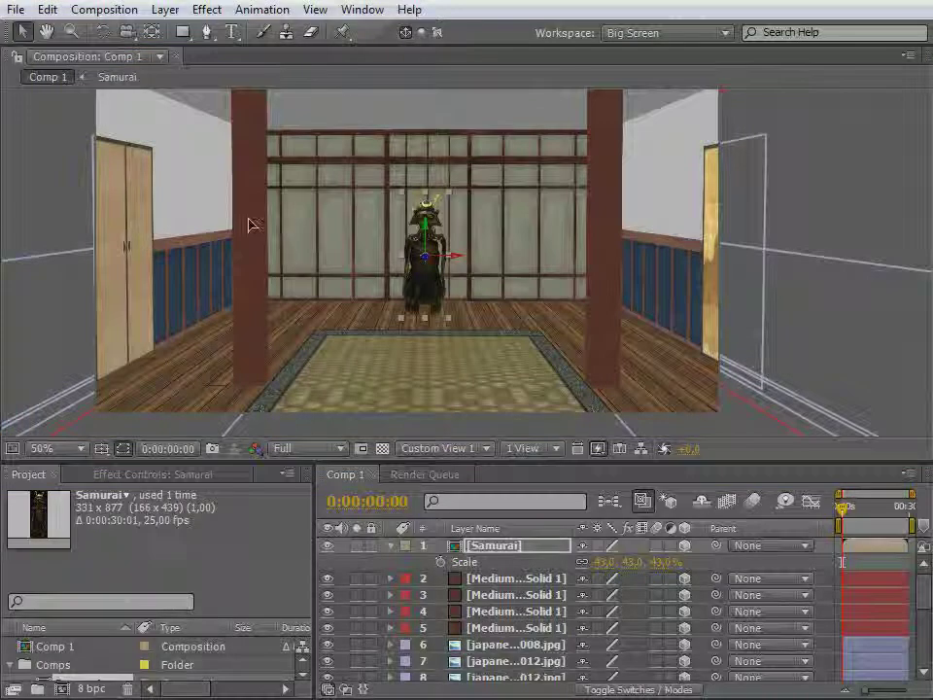
click(250, 224)
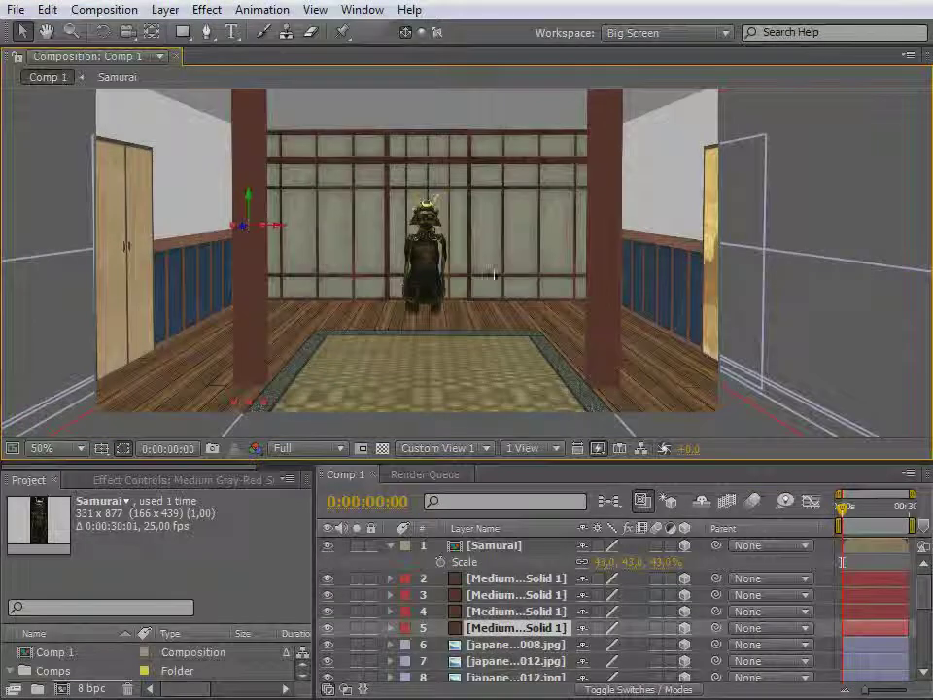
key(c)
mouse_move(479, 361)
mouse_down()
mouse_move(456, 320)
mouse_move(462, 290)
mouse_move(474, 377)
mouse_up()
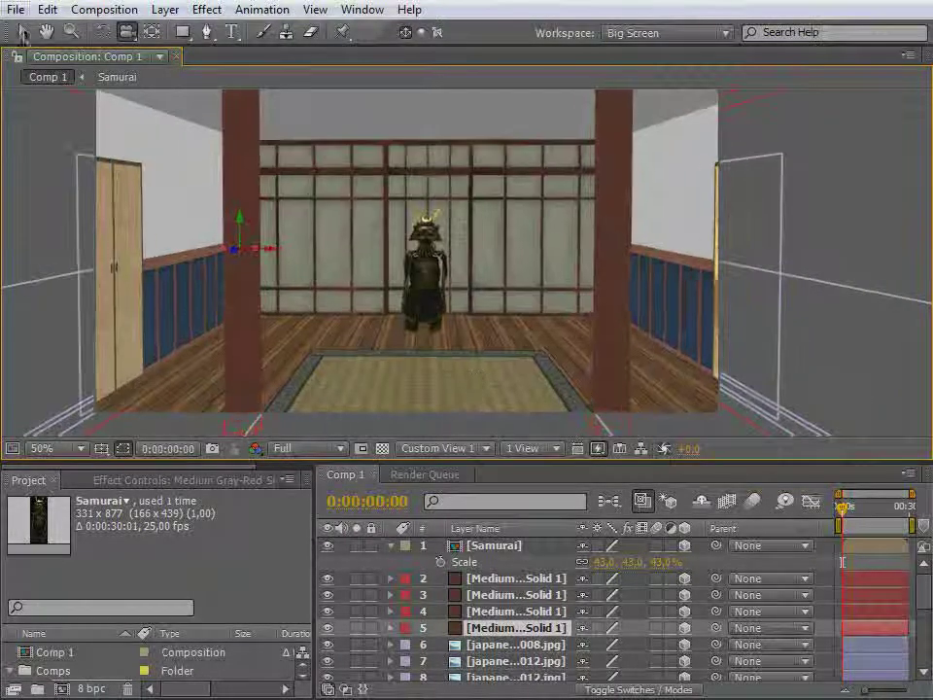
click(22, 32)
click(230, 188)
key(ctrl+d)
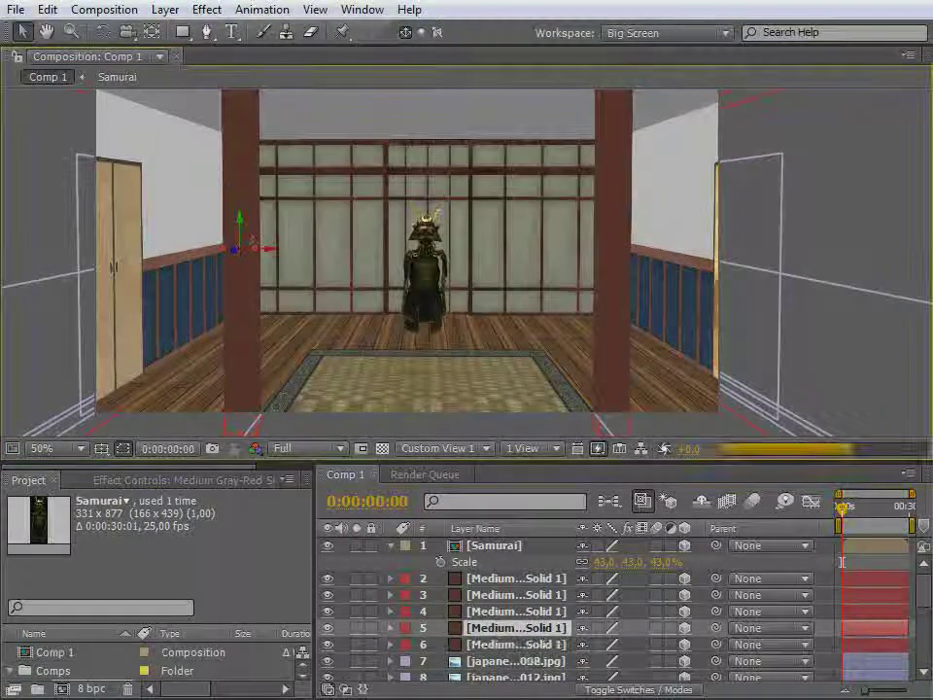
Place the duplicated solid behind the samurai, centred on the figure, and shorten it from above into a low stand
drag(236, 261, 643, 153)
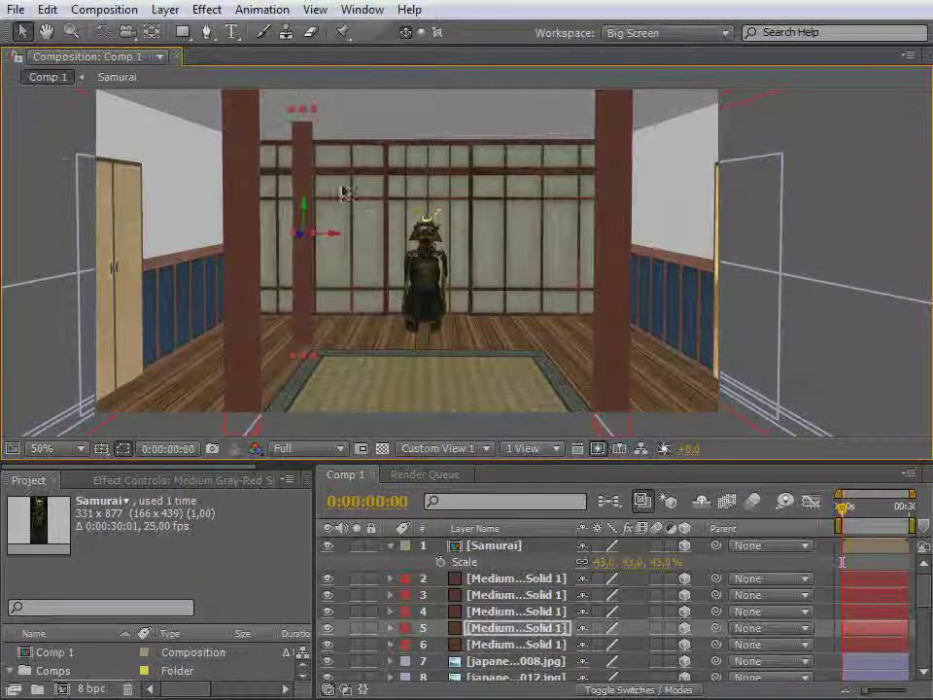
drag(337, 236, 503, 260)
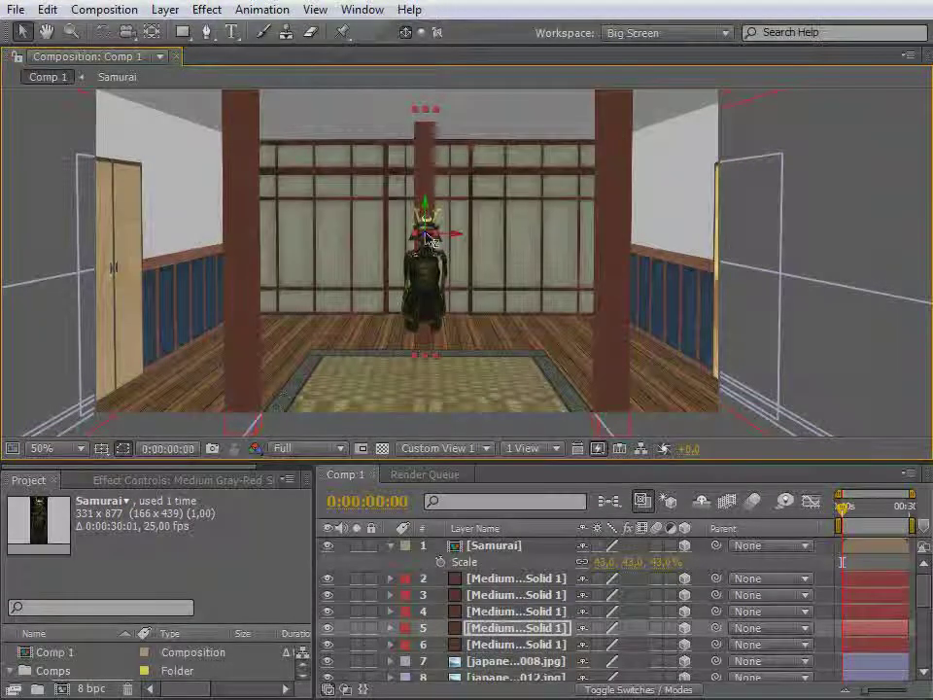
drag(411, 269, 425, 239)
drag(428, 113, 434, 333)
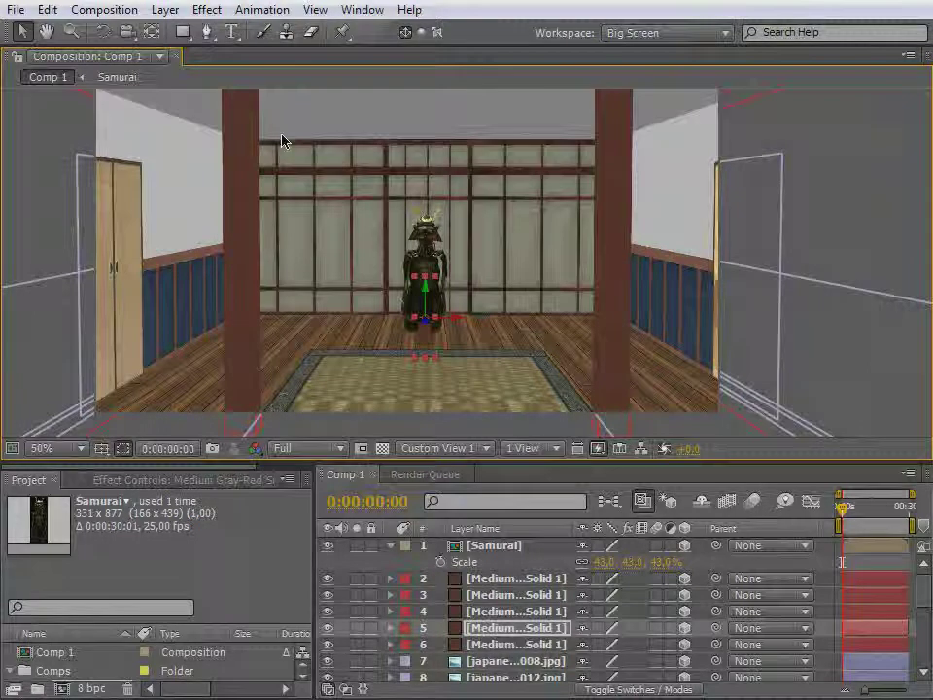
Switch to the Standard workspace, close the plan.jpg layer view and search the effects for "noi" to find Fractal Noise
click(122, 476)
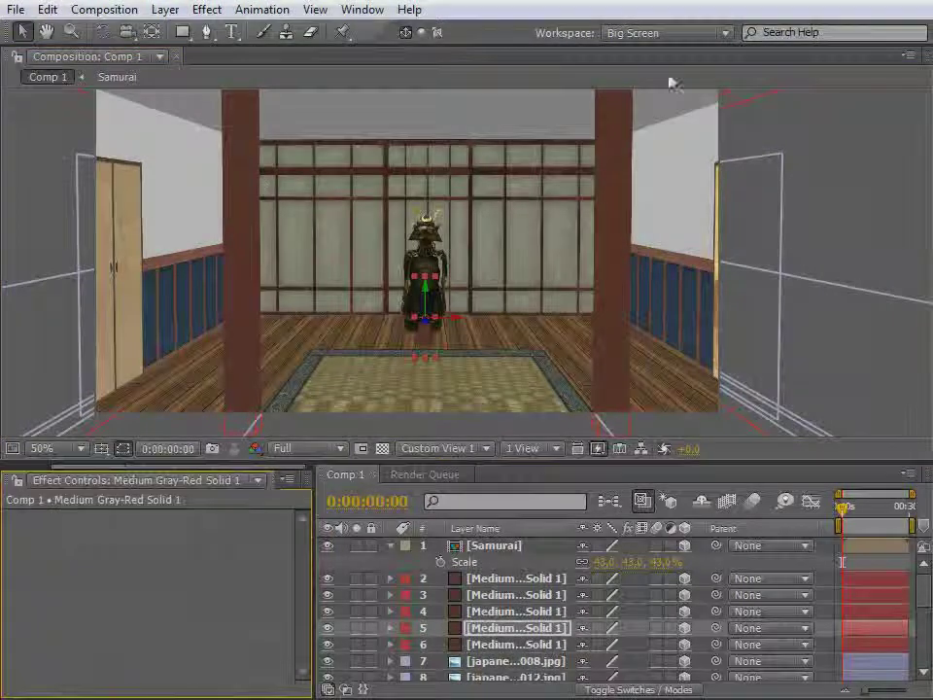
click(720, 35)
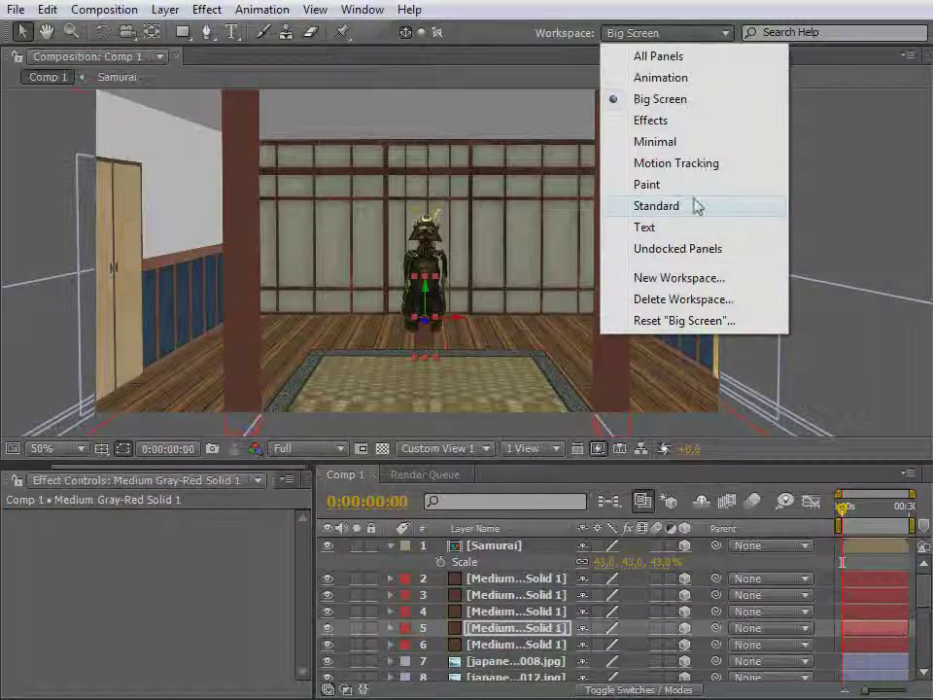
click(698, 205)
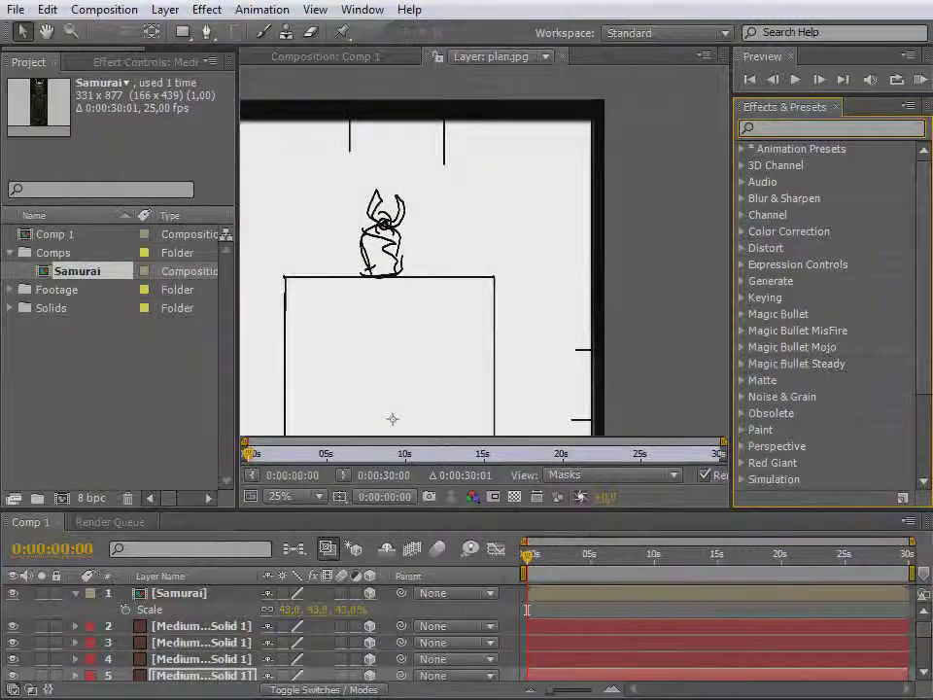
text(noi)
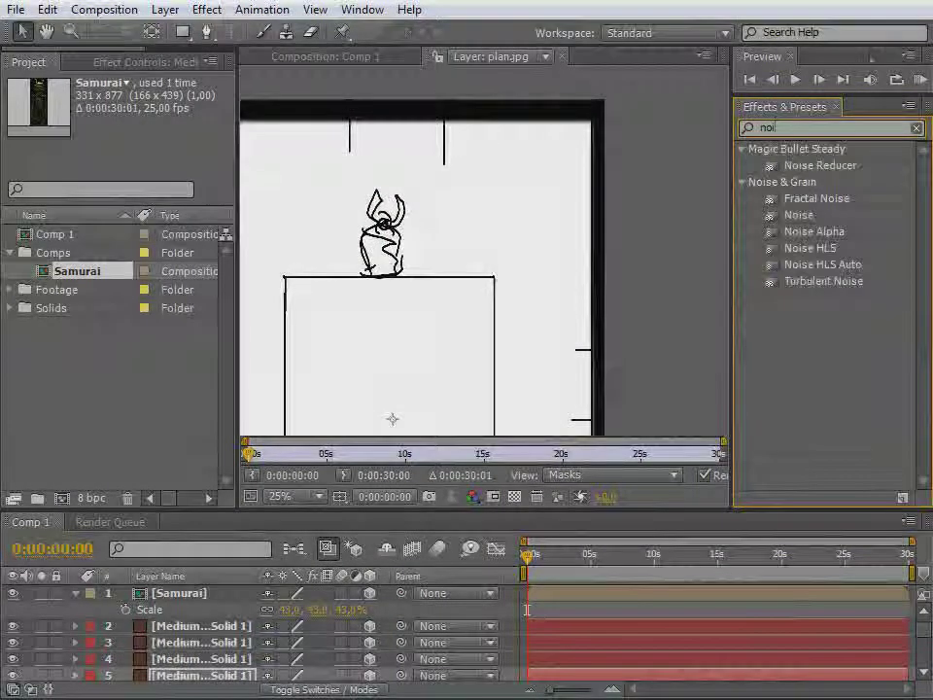
click(813, 199)
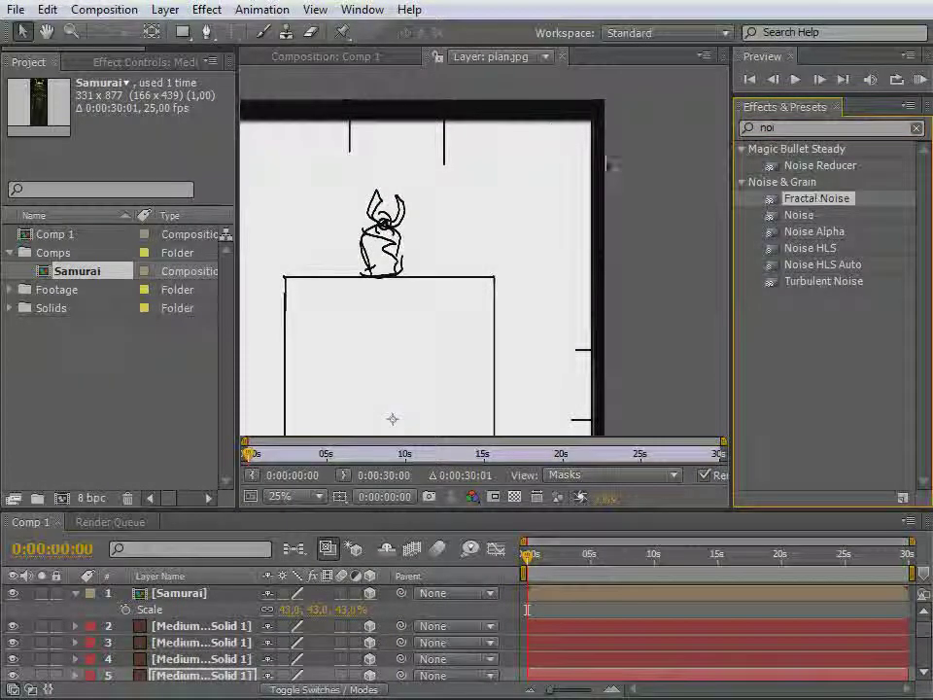
click(562, 57)
Apply Fractal Noise to the front faces of both pillars and the Noise effect to the samurai's stand
drag(501, 256, 265, 273)
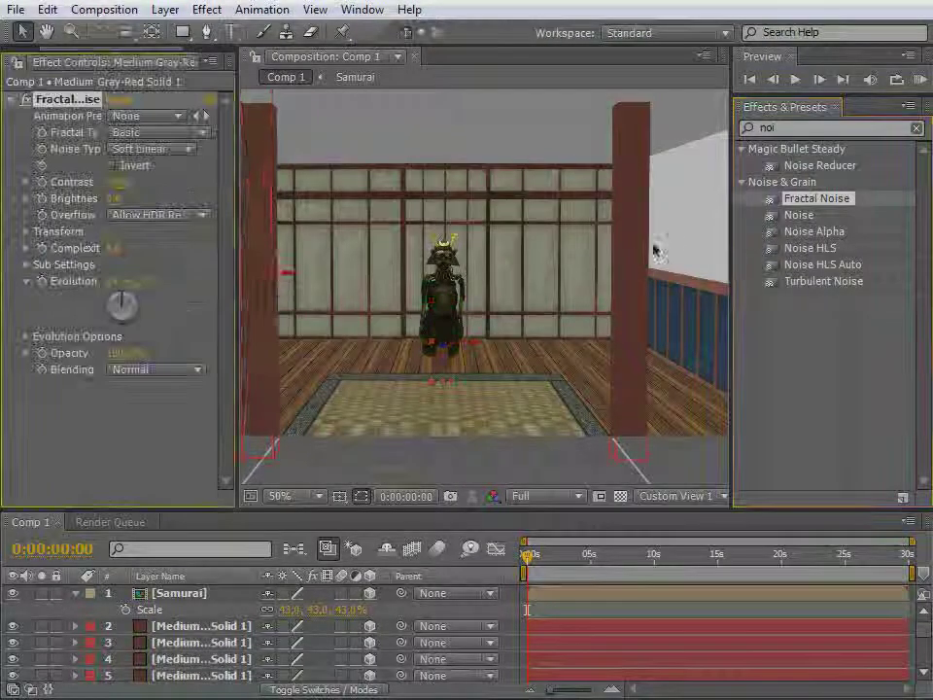
drag(793, 198, 640, 265)
drag(799, 215, 442, 366)
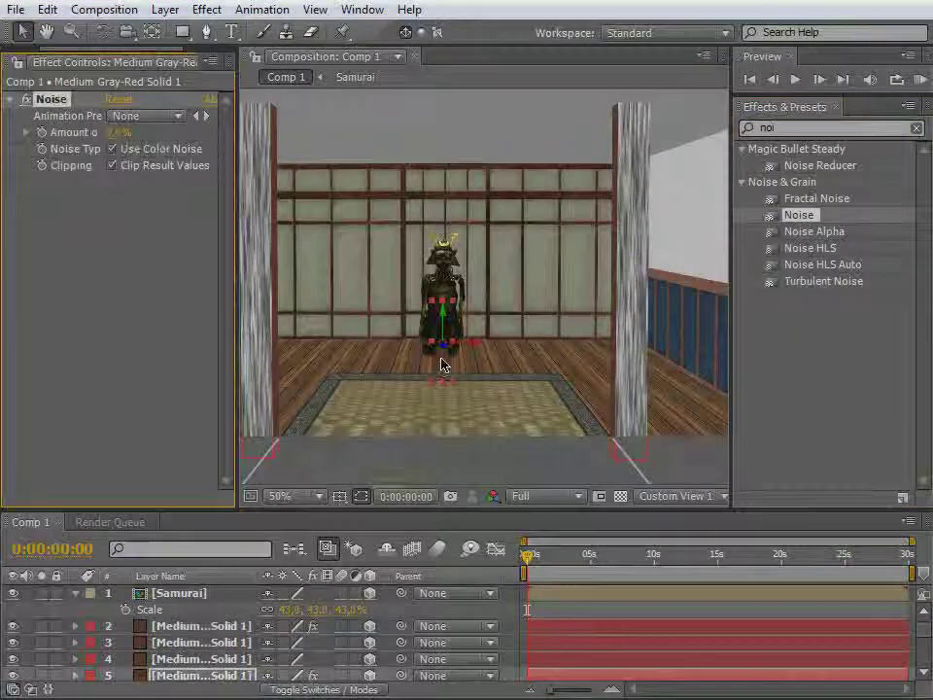
Try to apply the Noise effect to the inner side faces of the right and left pillars
key(c)
drag(617, 297, 625, 298)
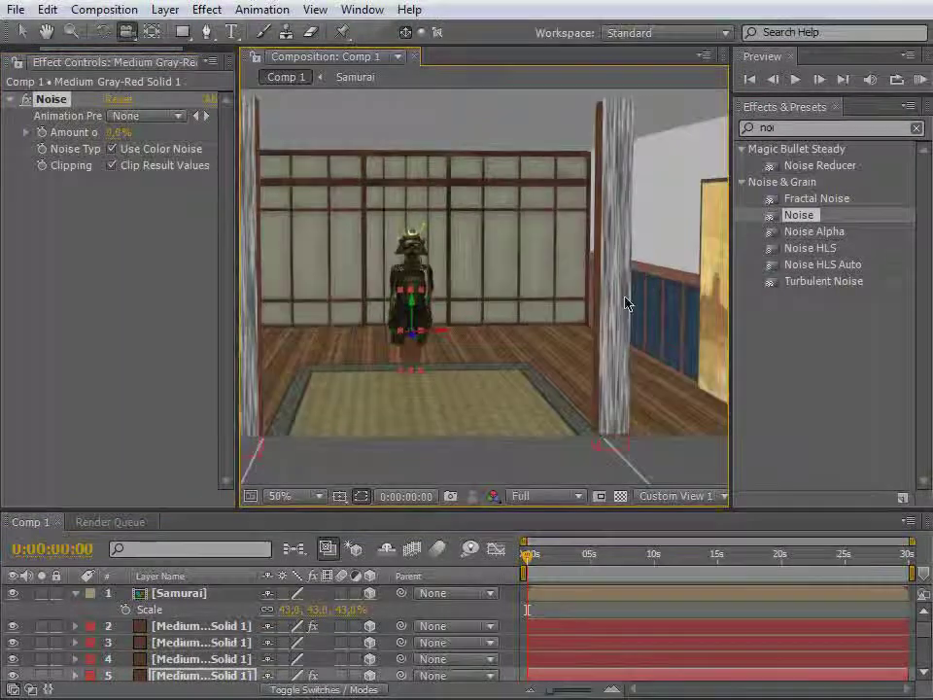
drag(799, 215, 604, 333)
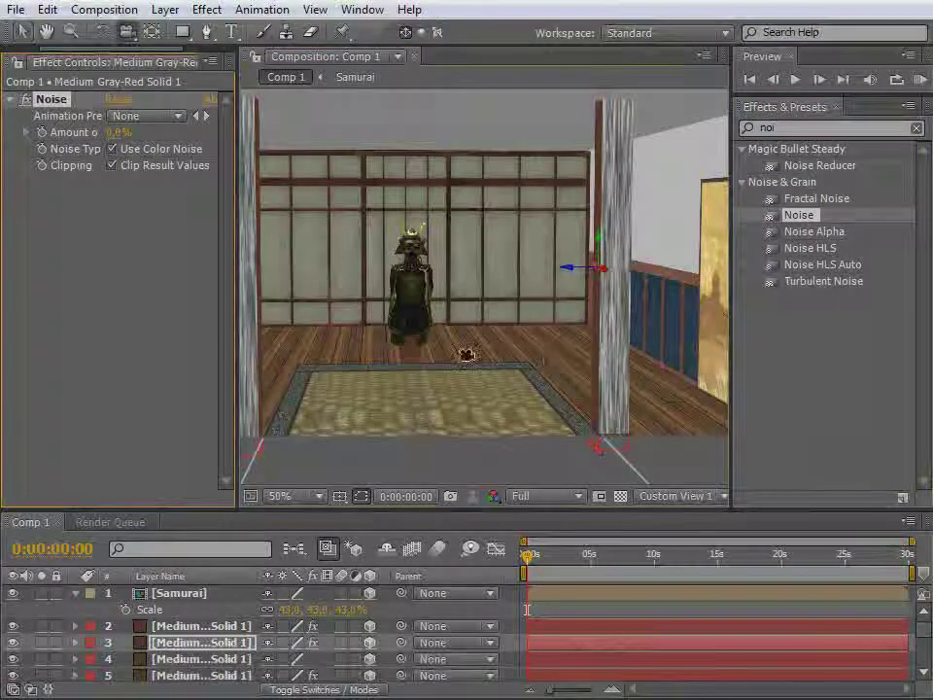
drag(467, 352, 443, 310)
drag(475, 351, 505, 351)
key(v)
drag(798, 252, 428, 381)
key(c)
drag(782, 215, 328, 347)
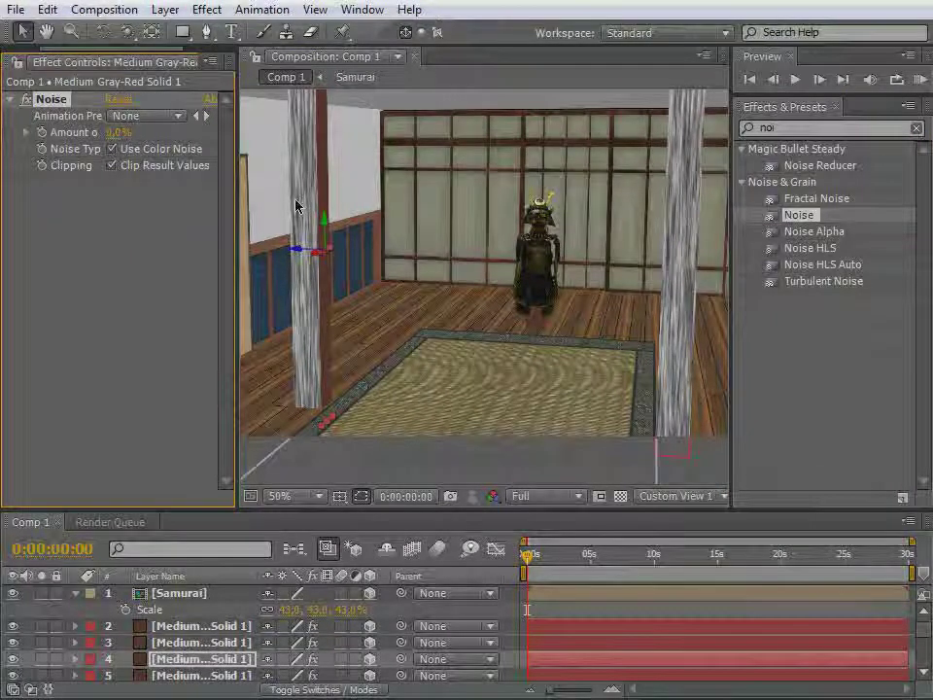
Undo the last Noise effect and remove both Noise effects from the right pillar's inner side face
key(ctrl+z)
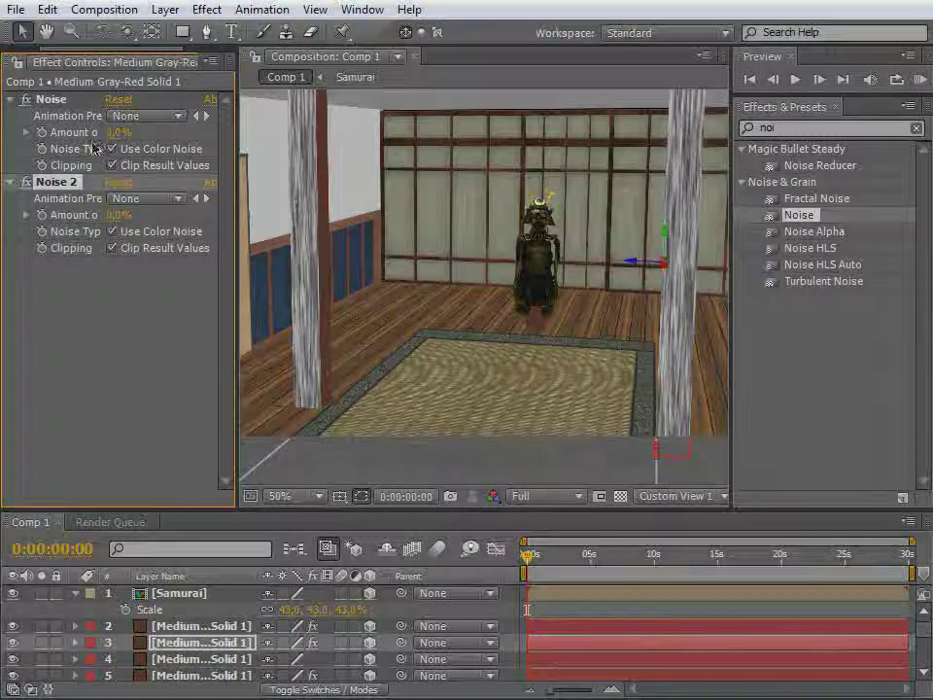
click(64, 102)
key(Delete)
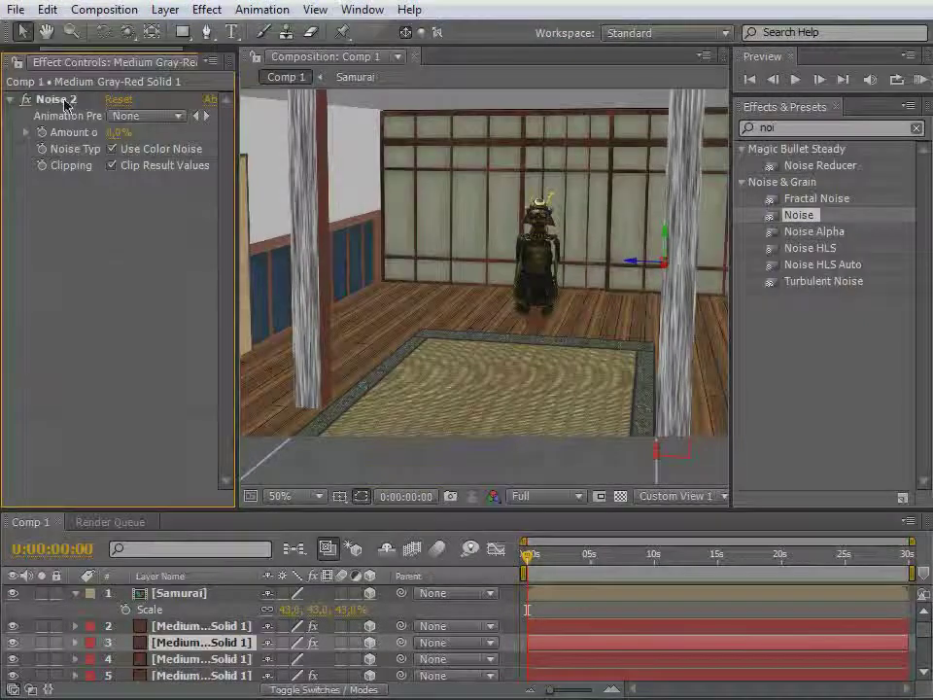
click(64, 104)
key(Delete)
Search the effects for "grain", and apply Fractal Noise to the inner side face of the left pillar
click(325, 259)
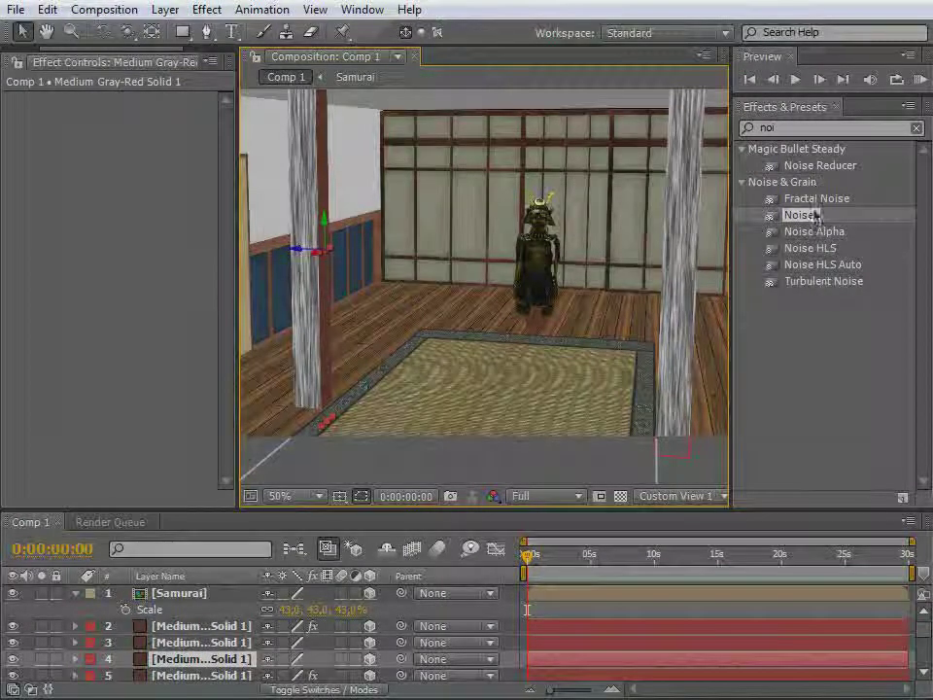
click(746, 144)
double_click(766, 128)
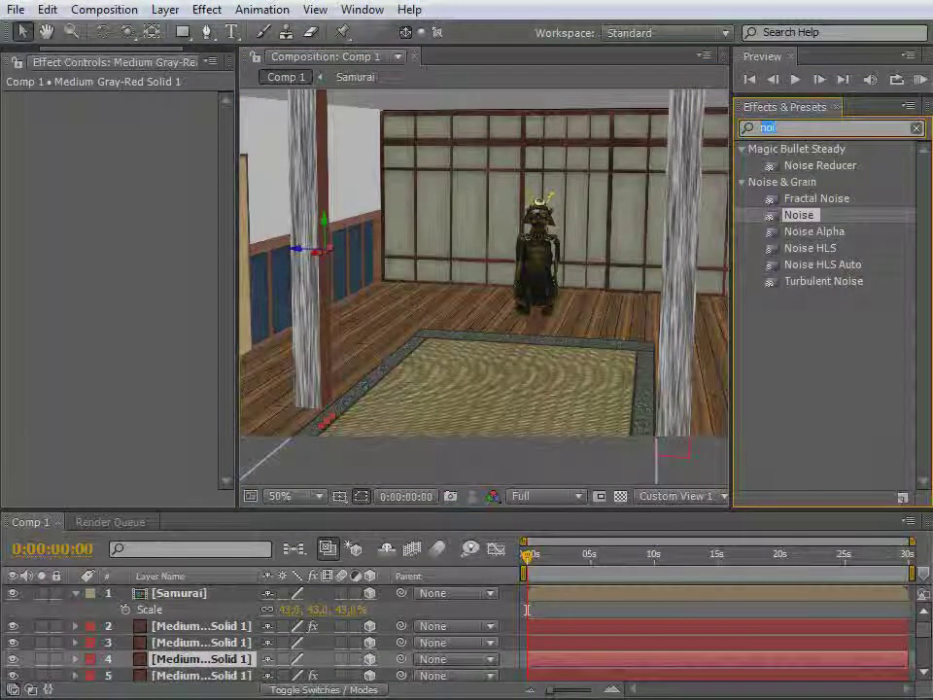
text(grain)
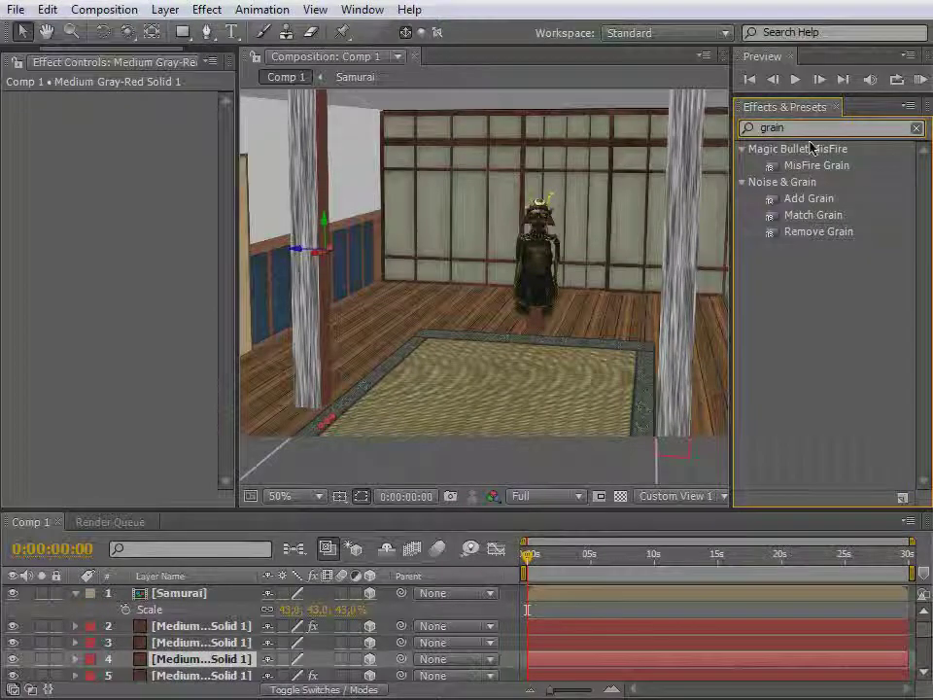
right_click(96, 160)
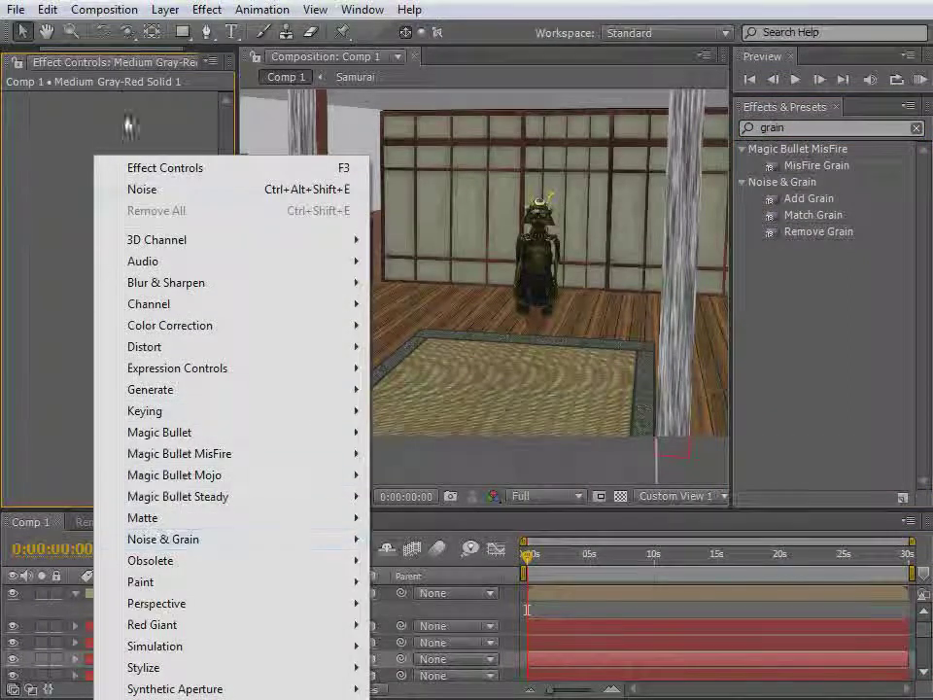
right_click(126, 121)
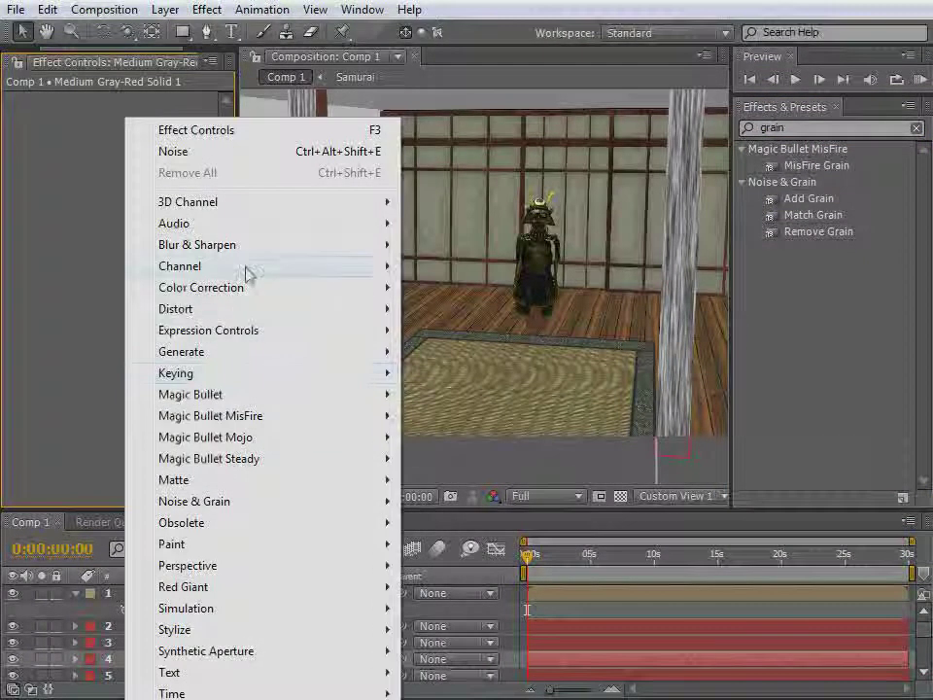
mouse_move(263, 505)
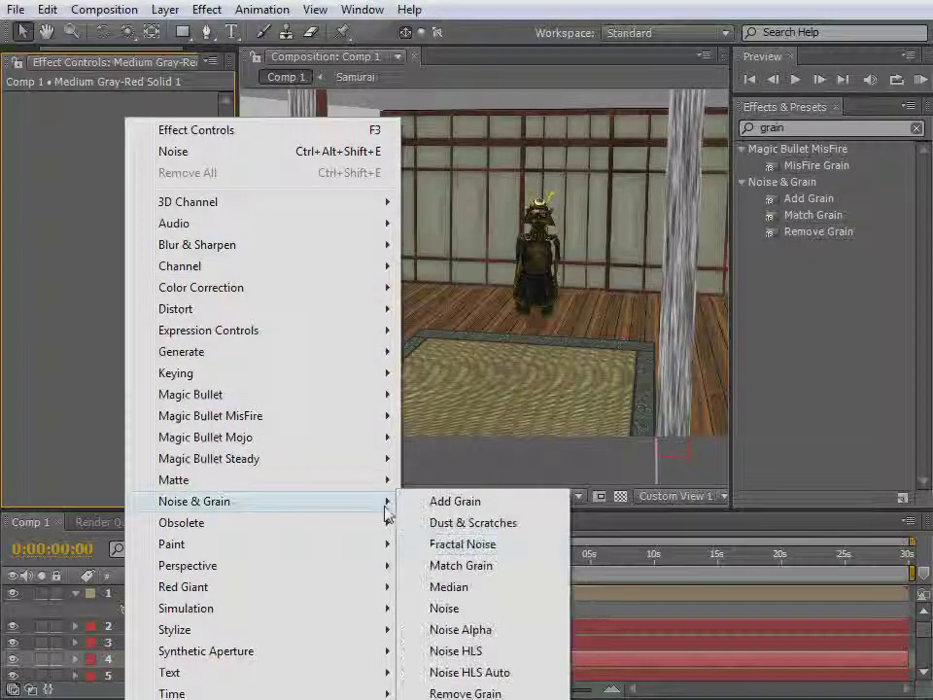
click(517, 544)
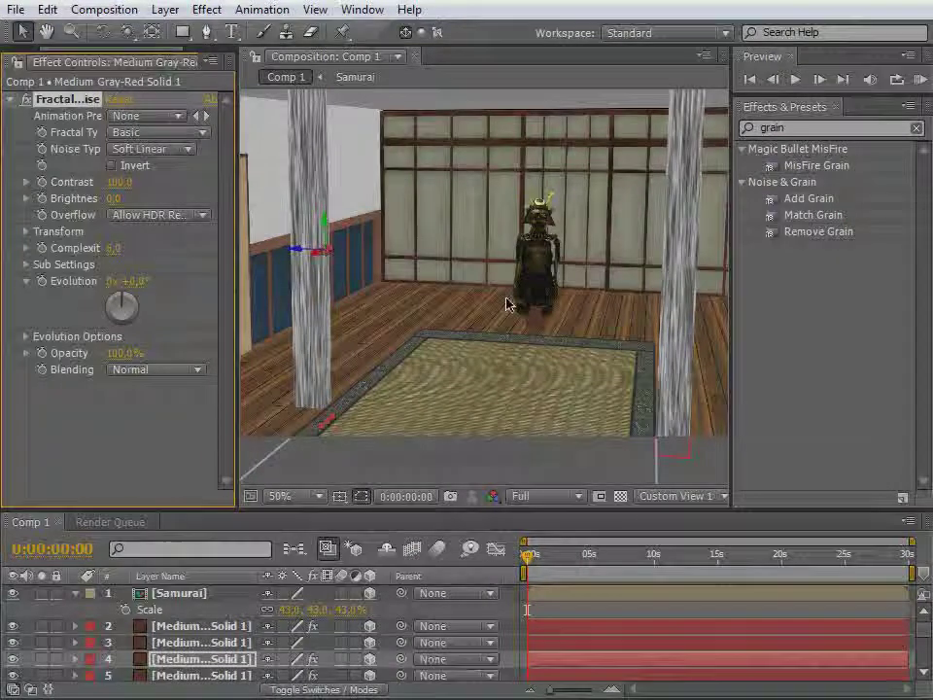
Paste the Fractal Noise effect onto the inner side face of the right pillar
key(c)
drag(507, 292, 553, 305)
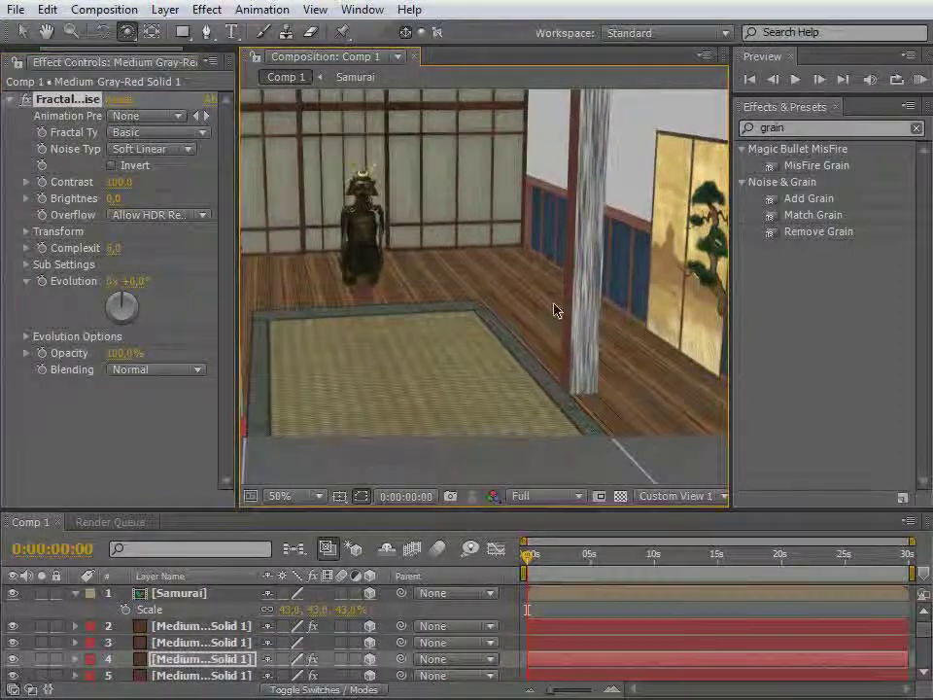
key(v)
click(566, 308)
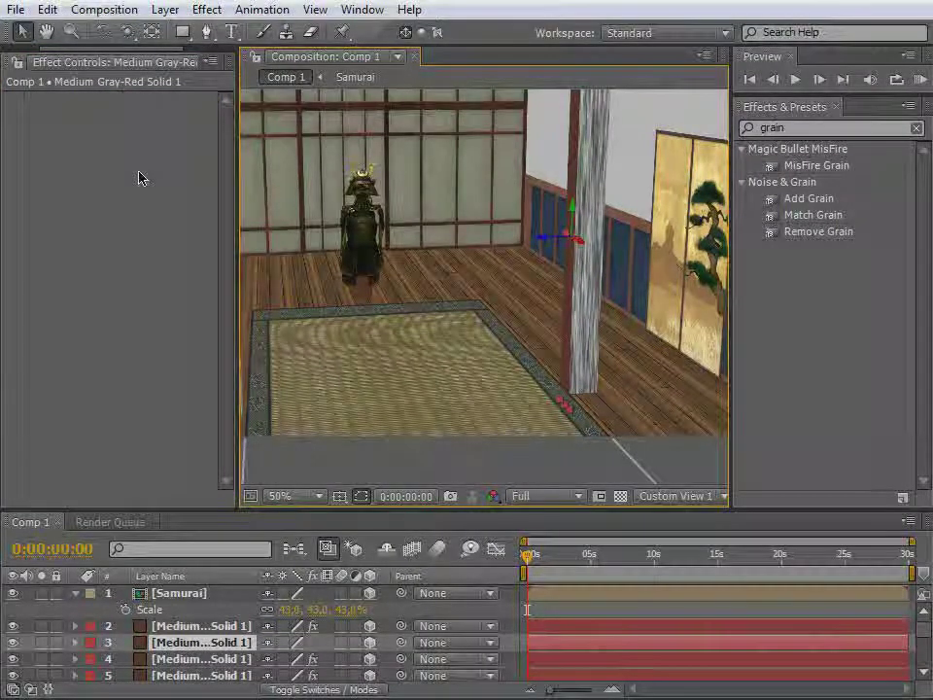
key(ctrl+v)
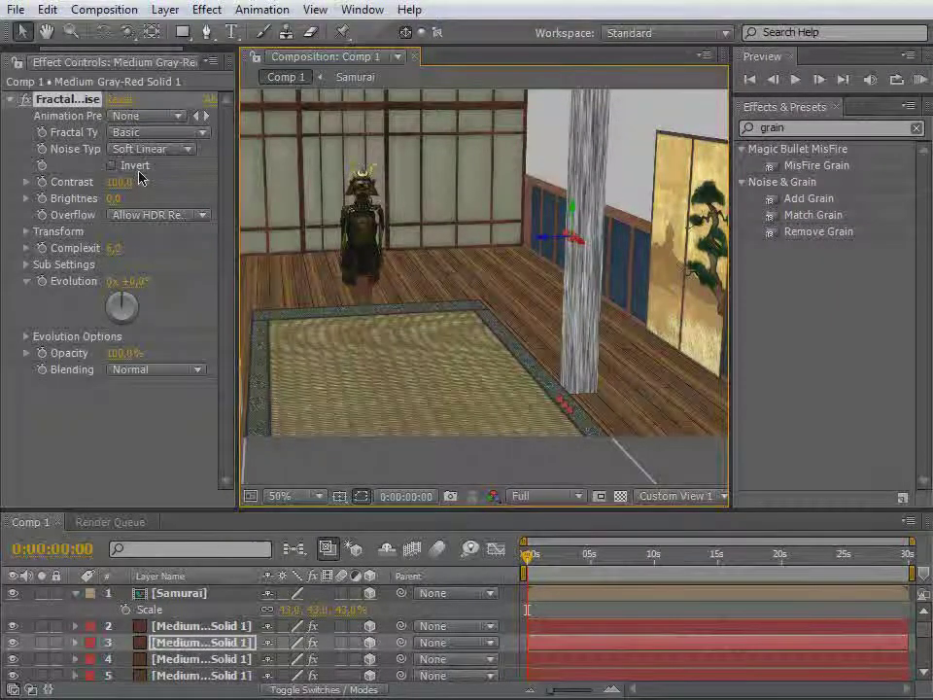
Set the Fractal Noise blending mode to Multiply on the side and front faces of the right pillar
click(156, 369)
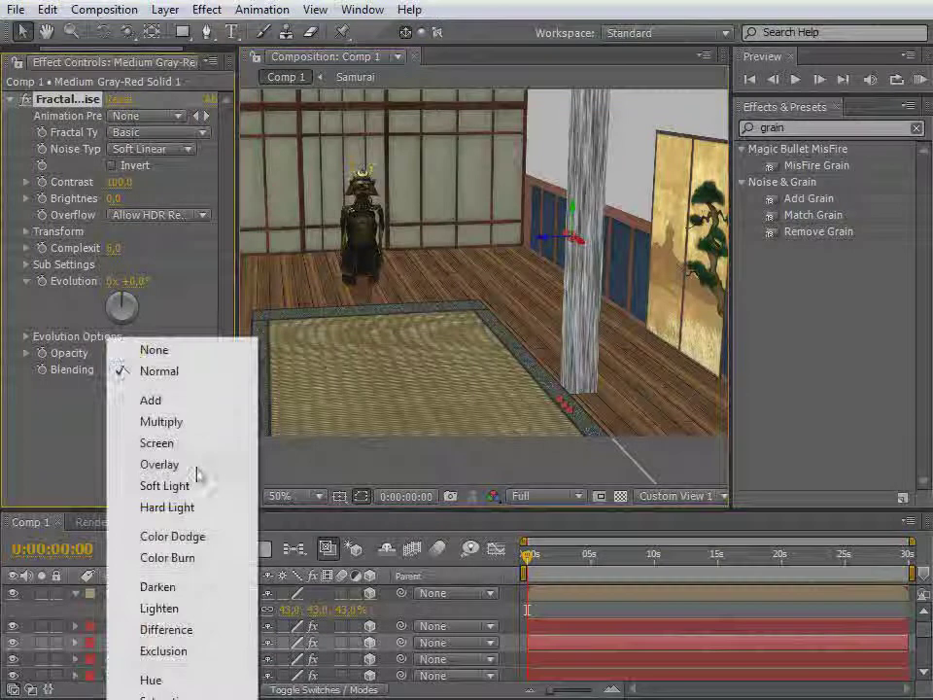
click(183, 428)
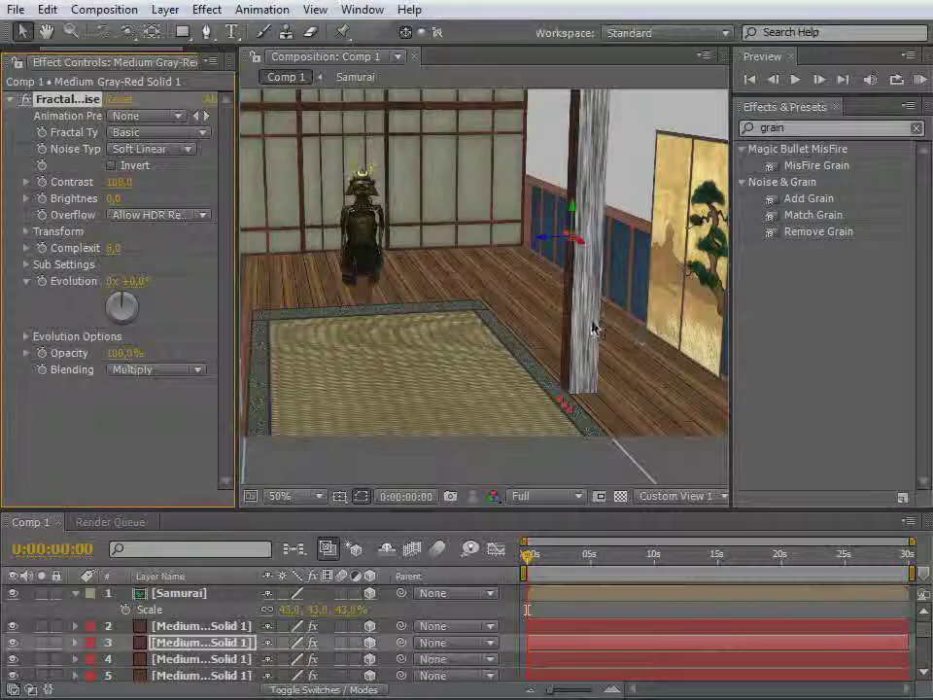
key(ctrl+z)
click(156, 369)
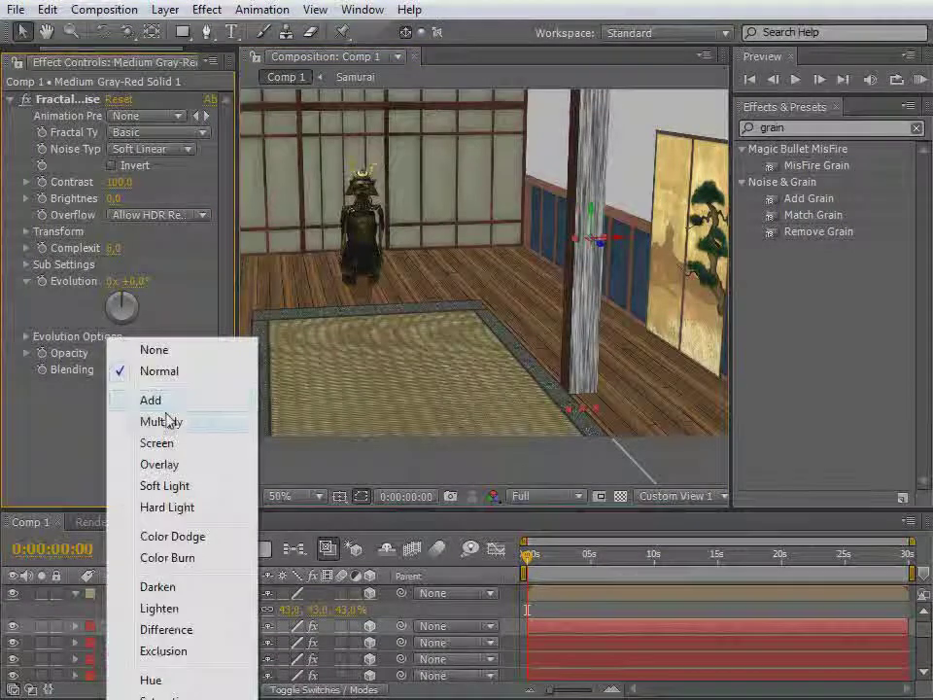
click(171, 420)
Set the Fractal Noise blending mode to Multiply on the front and side faces of the left pillar
key(c)
drag(370, 342, 323, 347)
click(311, 342)
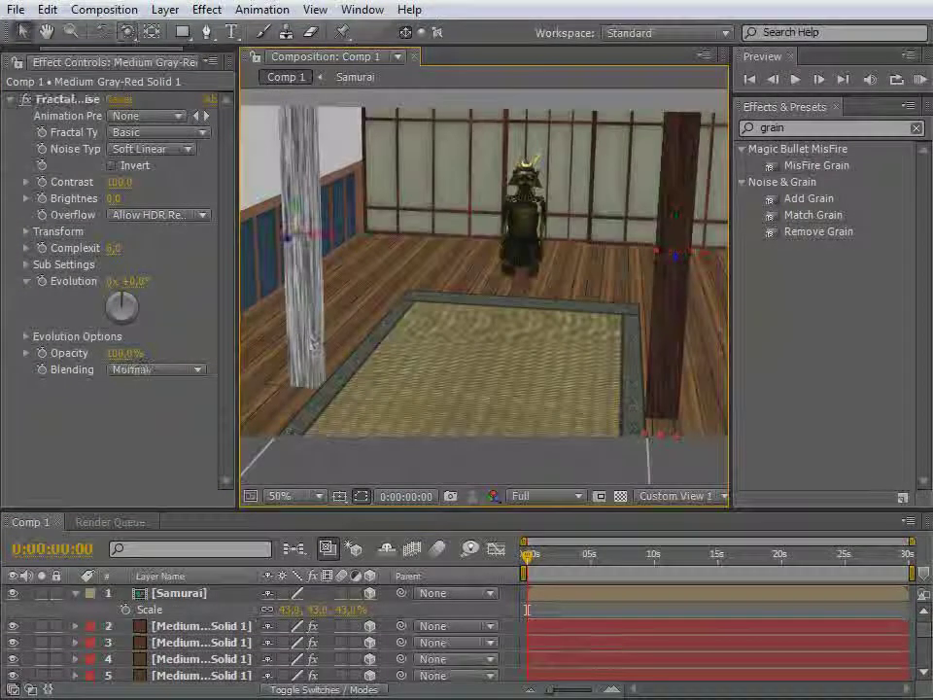
click(162, 370)
click(167, 489)
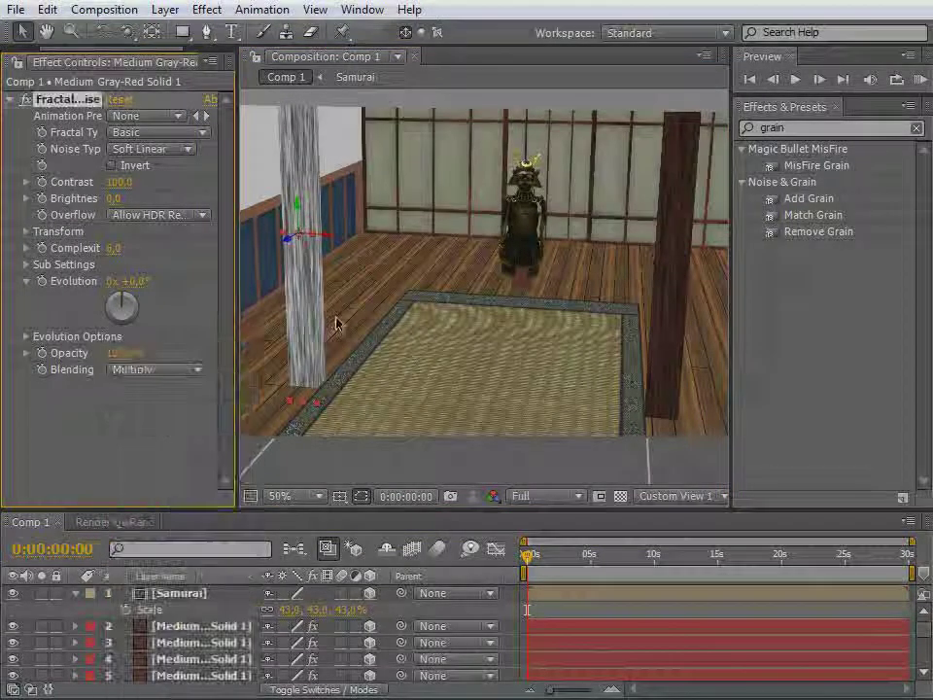
click(158, 370)
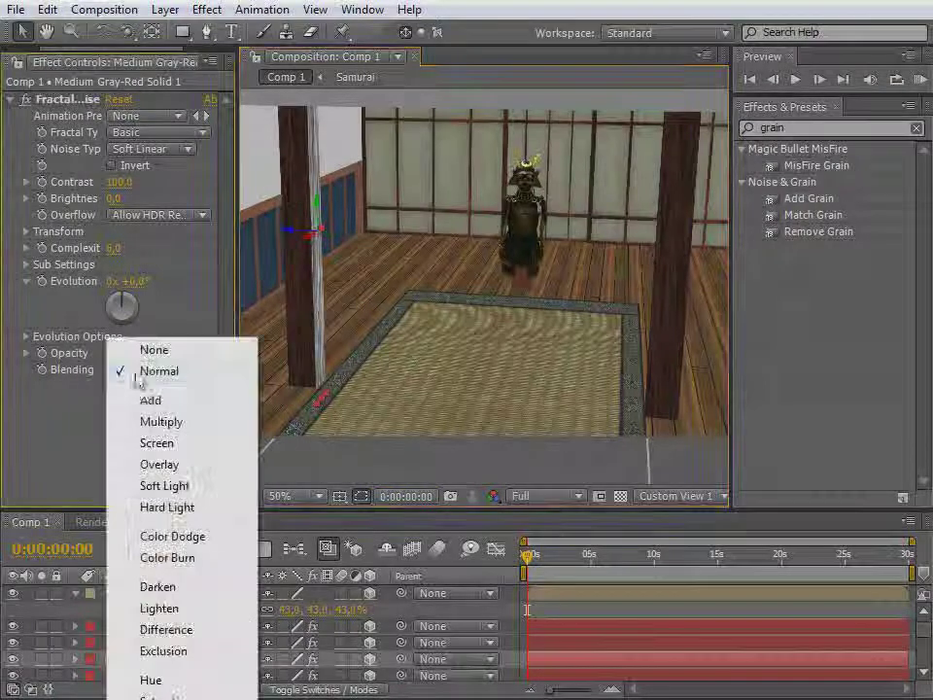
click(175, 418)
Set the Fractal Noise contrast to 189 and brightness to 35 on the left pillar's side face
key(c)
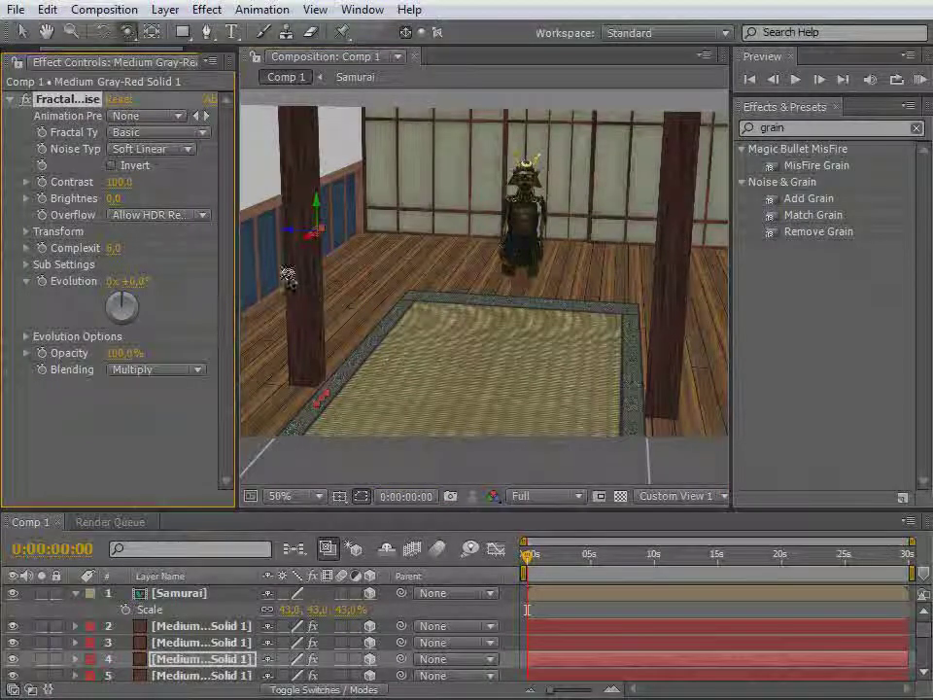
right_click(290, 279)
click(259, 202)
drag(261, 196, 481, 244)
key(c)
drag(560, 242, 416, 272)
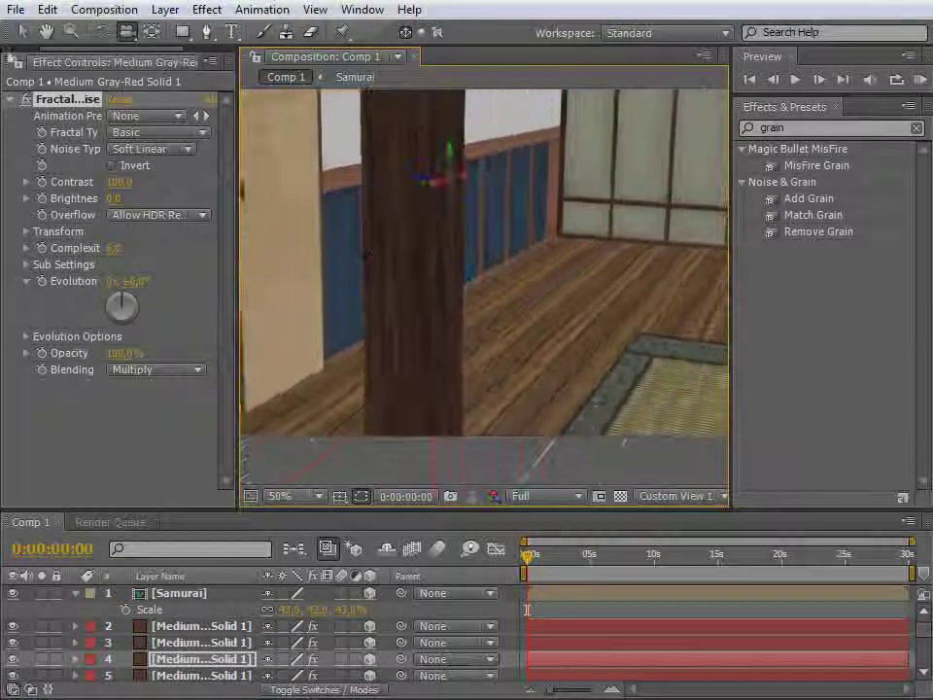
key(v)
drag(110, 198, 156, 214)
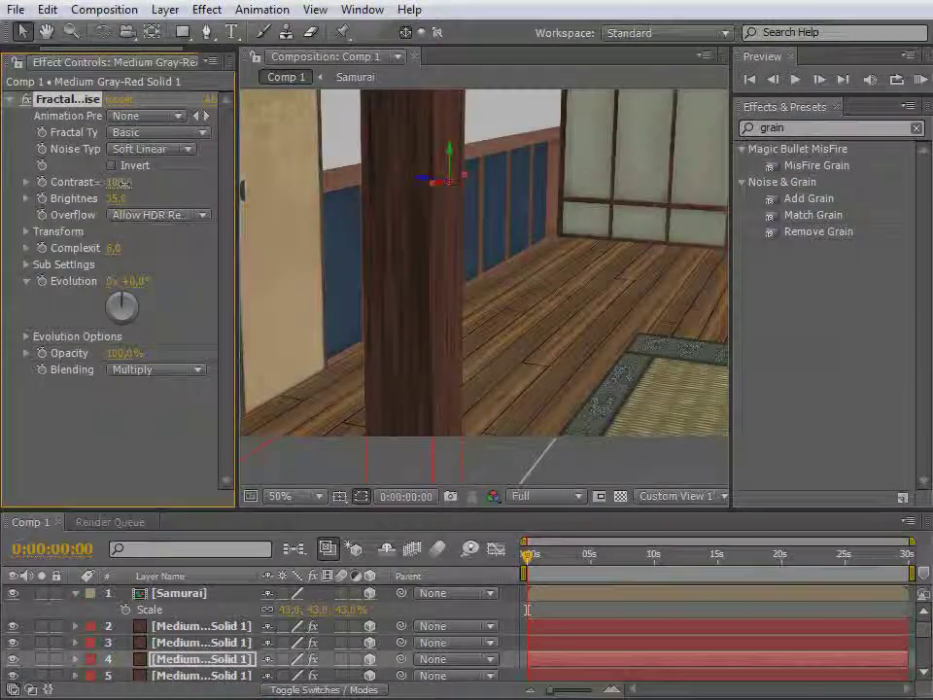
drag(115, 182, 304, 201)
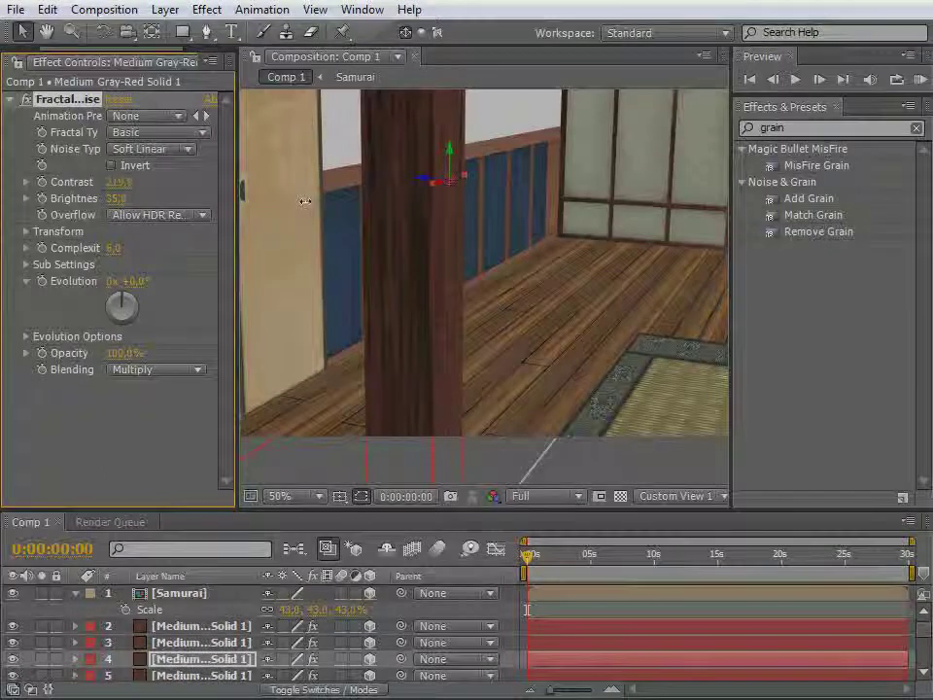
drag(222, 216, 234, 227)
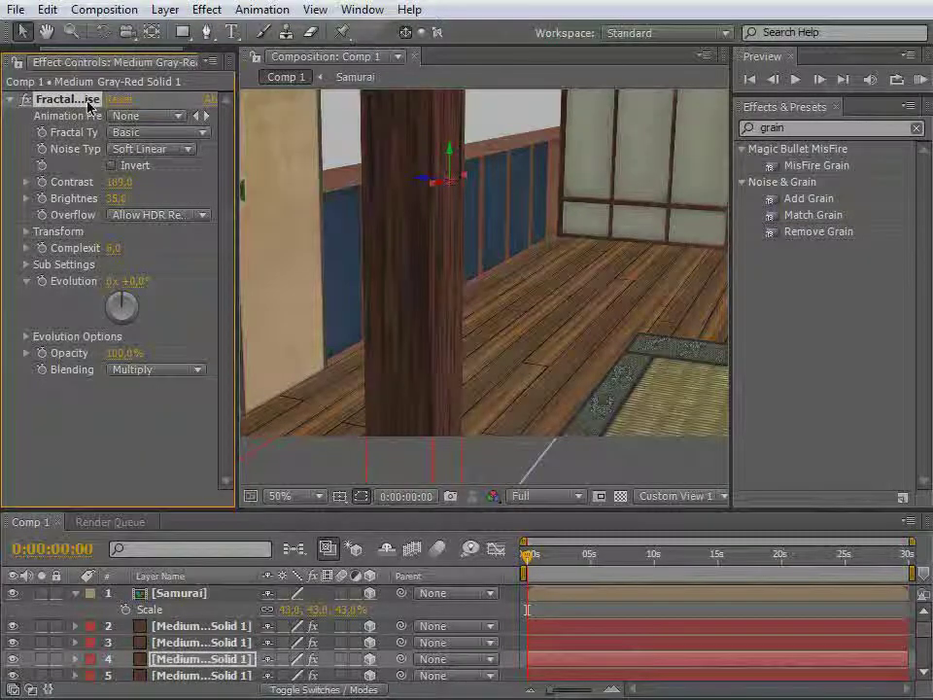
Replace the Fractal Noise on the left pillar's front face with the copied effect, using Multiply blending and brightness 34
click(365, 235)
click(71, 102)
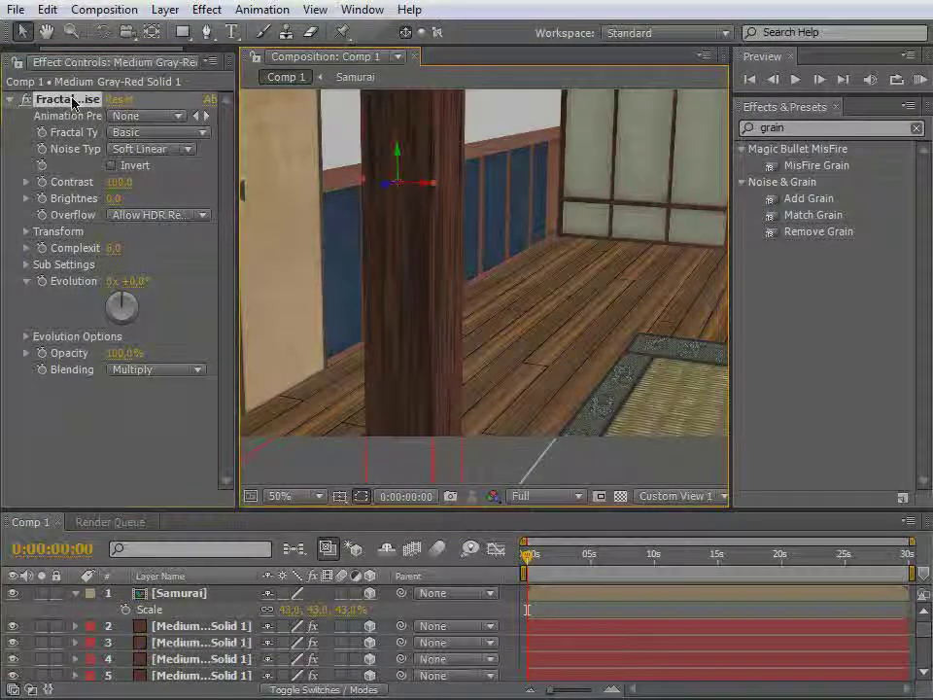
key(Delete)
key(ctrl+v)
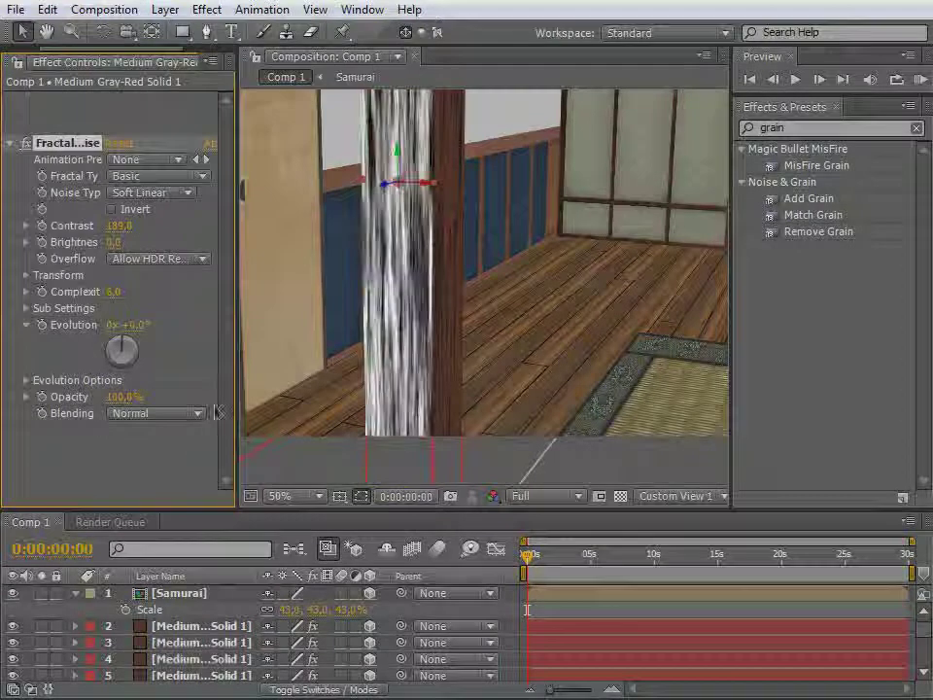
click(119, 413)
click(160, 464)
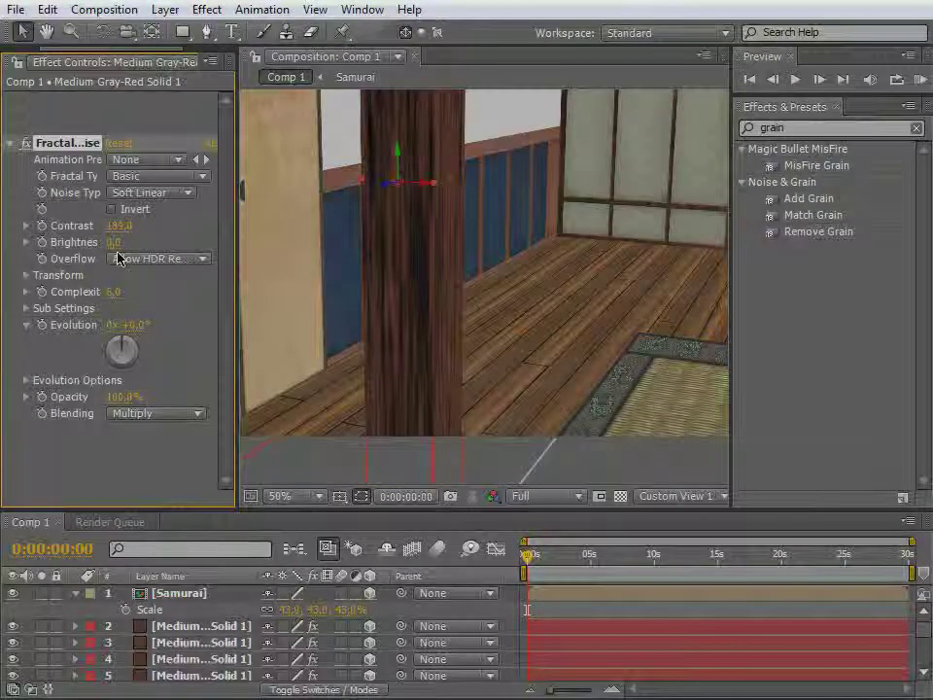
key(Return)
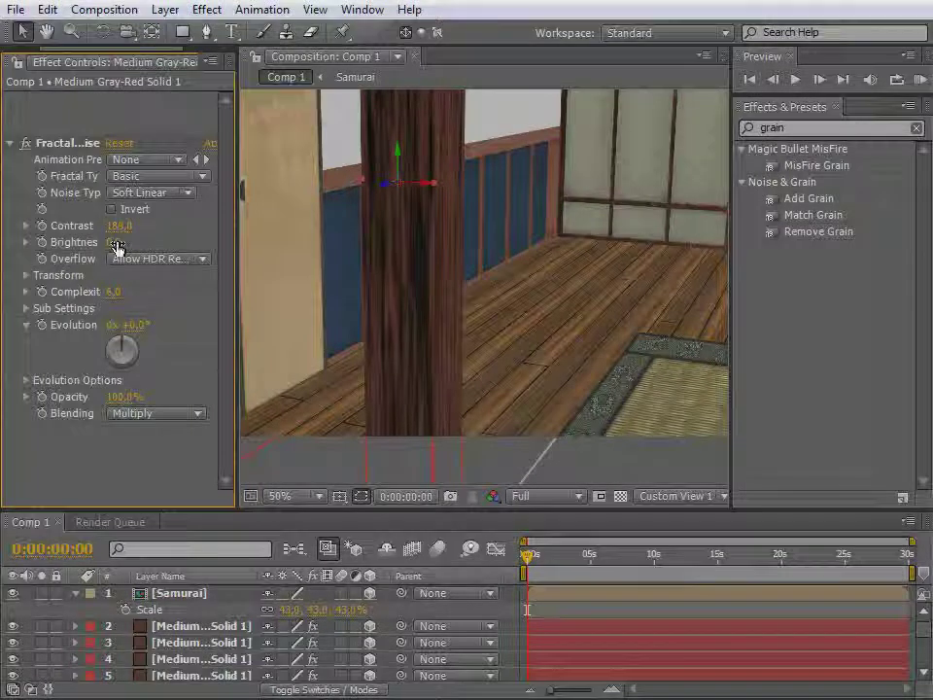
drag(114, 243, 138, 256)
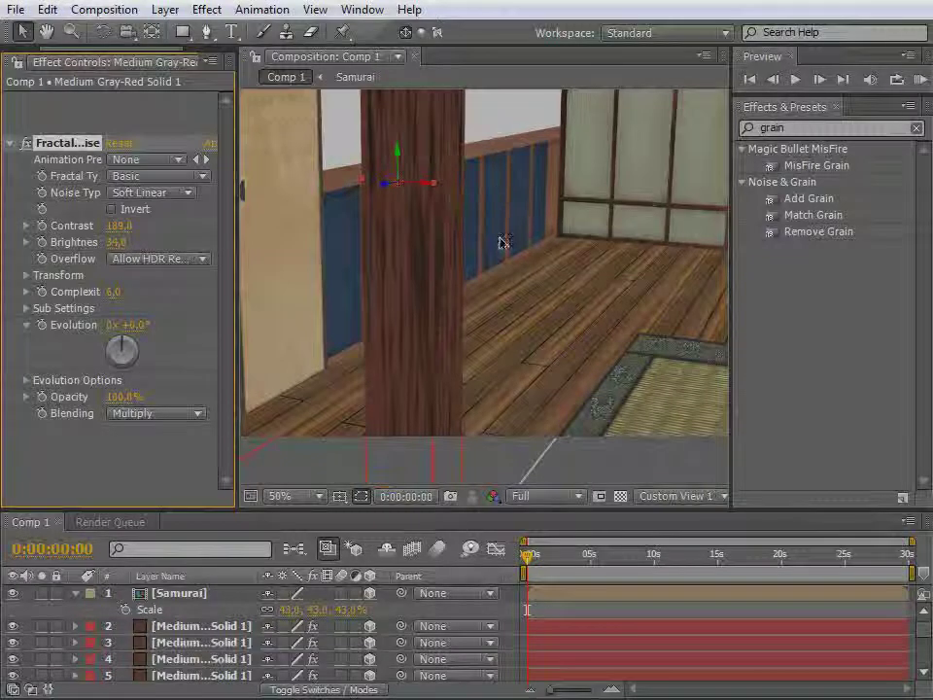
Set the Fractal Noise brightness to 21 and contrast to 103 on the right pillar's front face
key(c)
drag(511, 249, 210, 222)
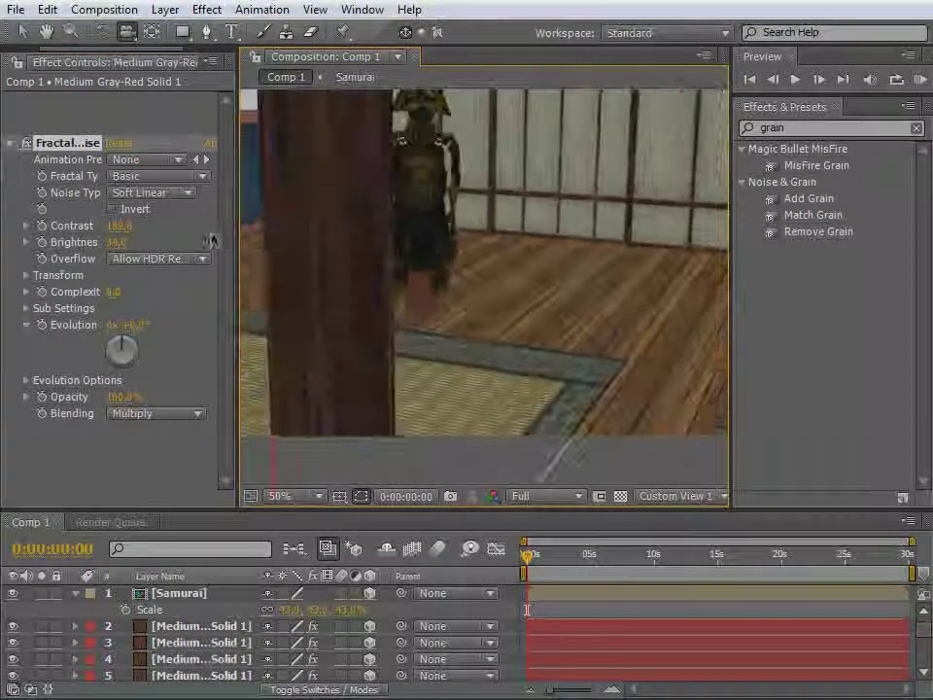
drag(300, 245, 307, 254)
click(364, 241)
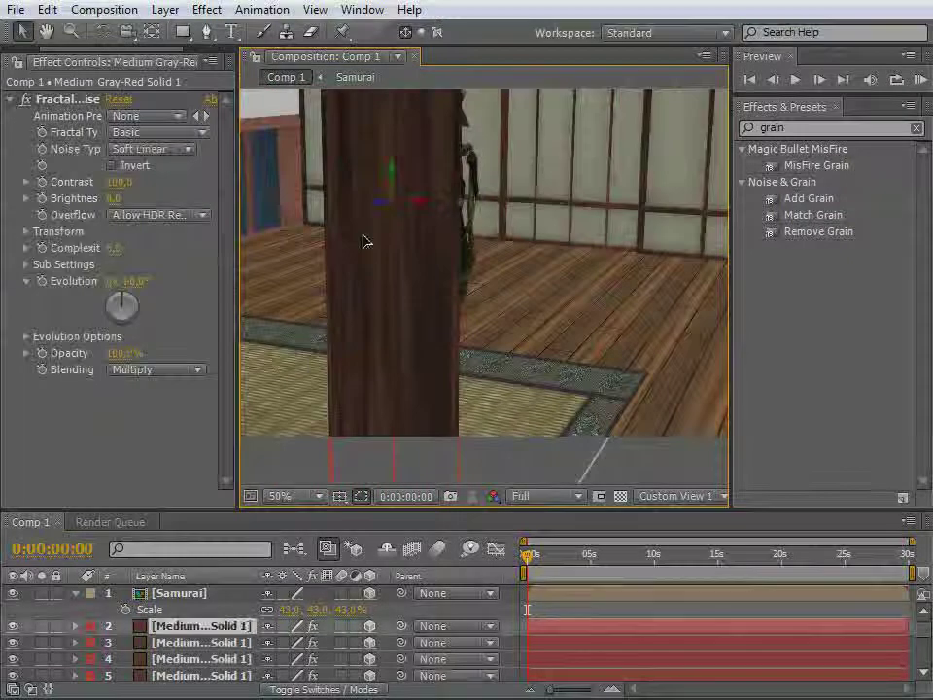
drag(115, 198, 139, 210)
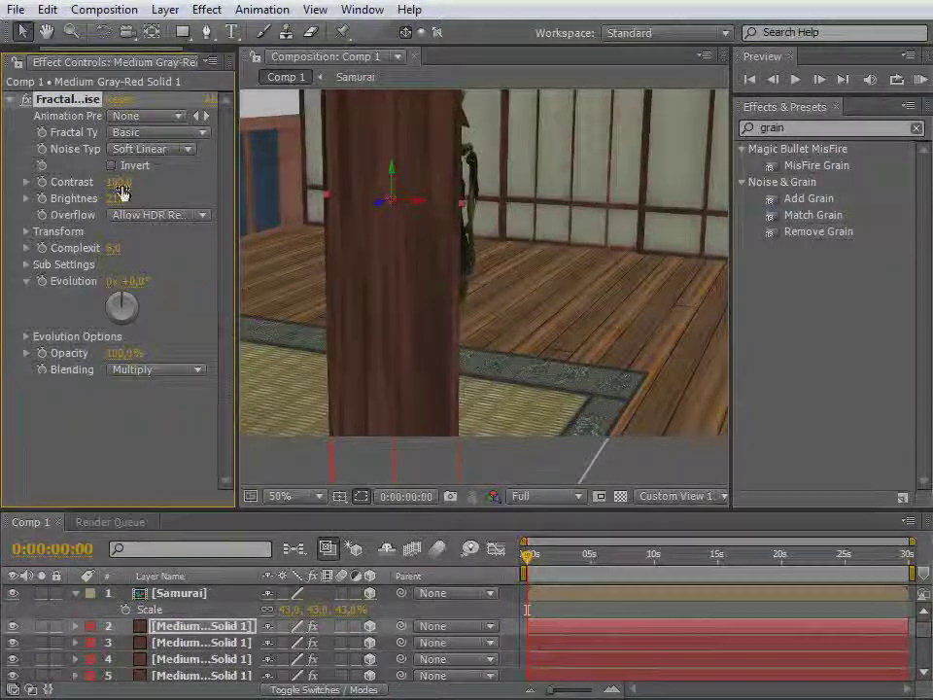
drag(90, 181, 130, 192)
Set the Fractal Noise brightness to 28 on the right pillar's side face
key(c)
drag(375, 286, 575, 292)
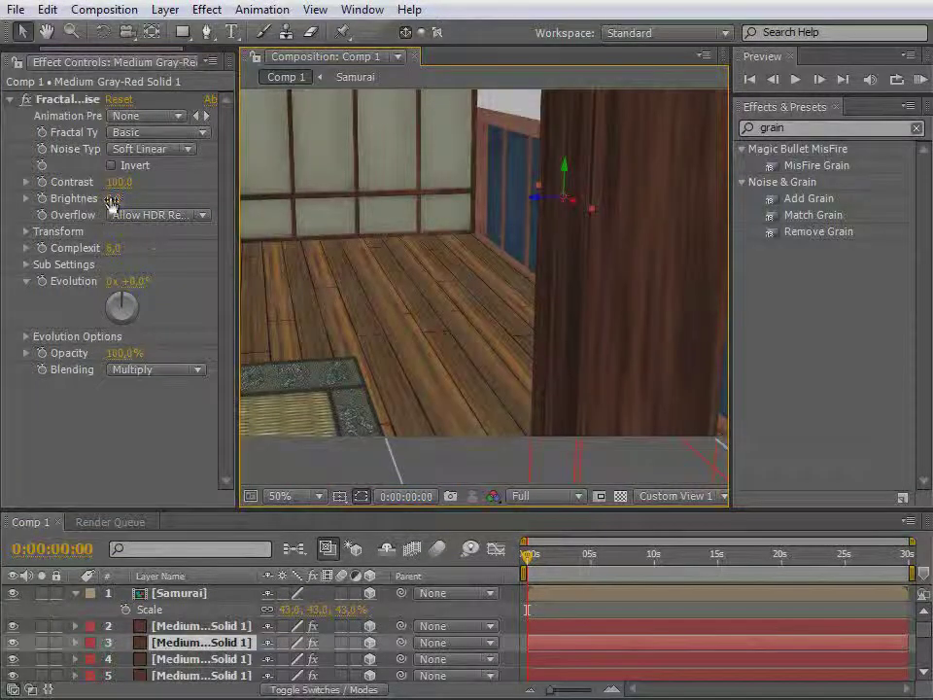
drag(111, 201, 151, 208)
Match the right pillar's front face to the left pillar by setting Fractal Noise brightness to 34 and contrast to 189
key(c)
drag(487, 240, 741, 251)
drag(389, 243, 489, 339)
key(v)
click(638, 217)
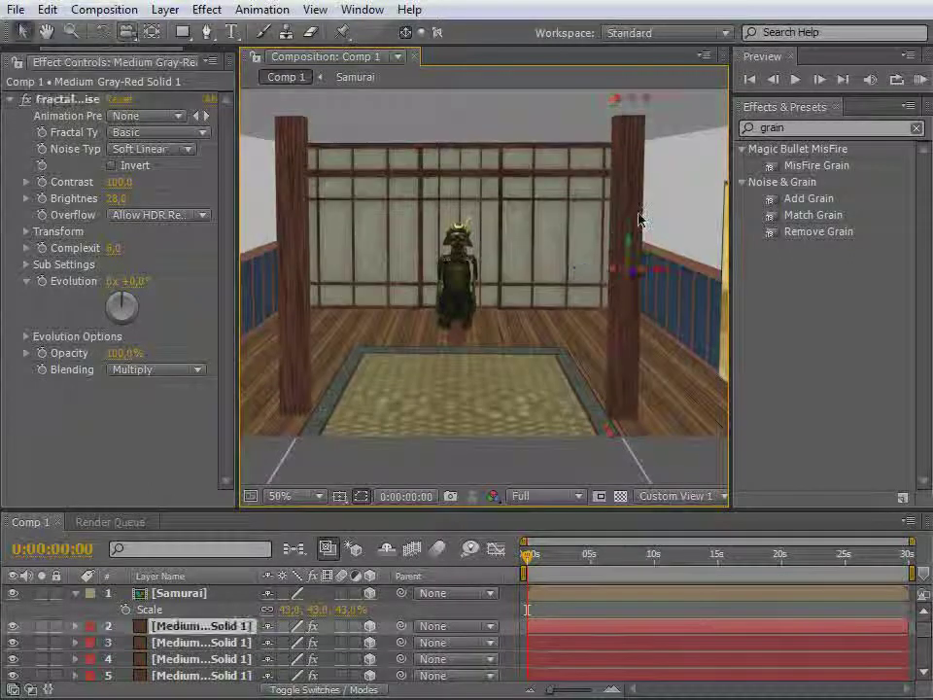
click(299, 257)
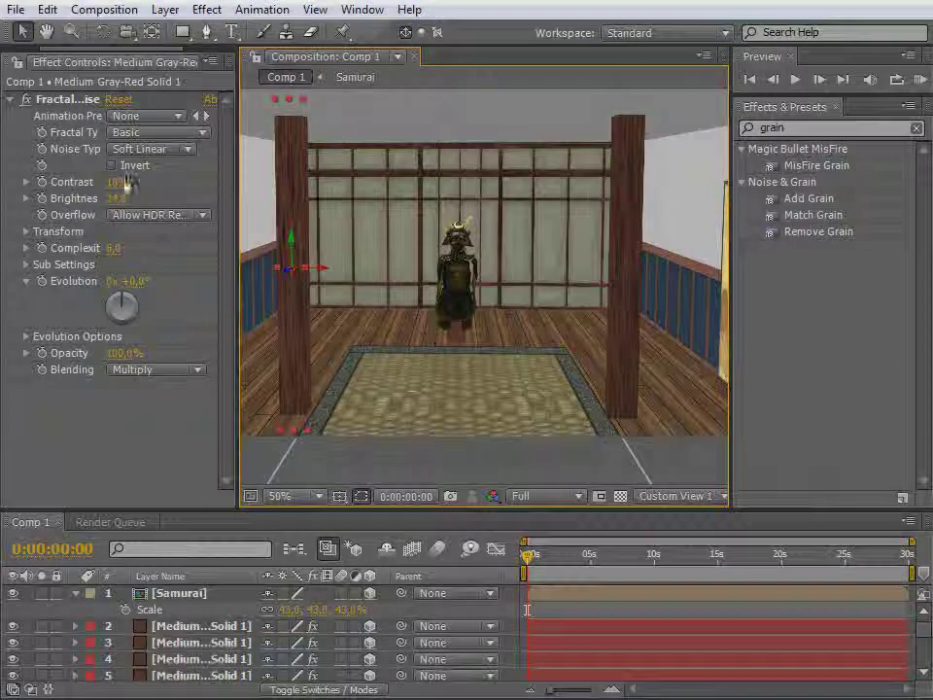
click(622, 233)
click(117, 198)
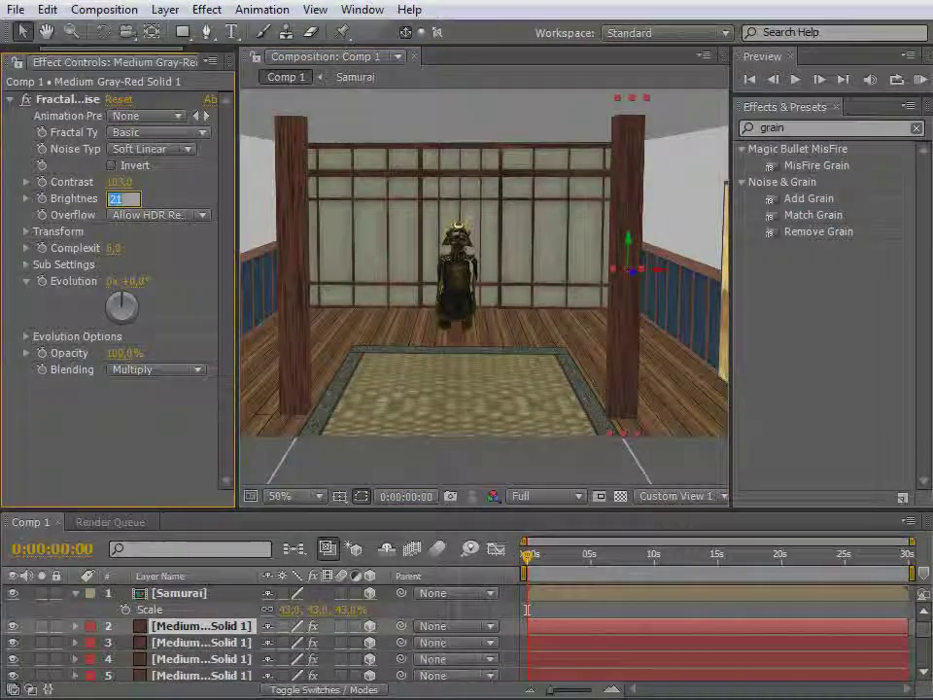
text(34)
key(Return)
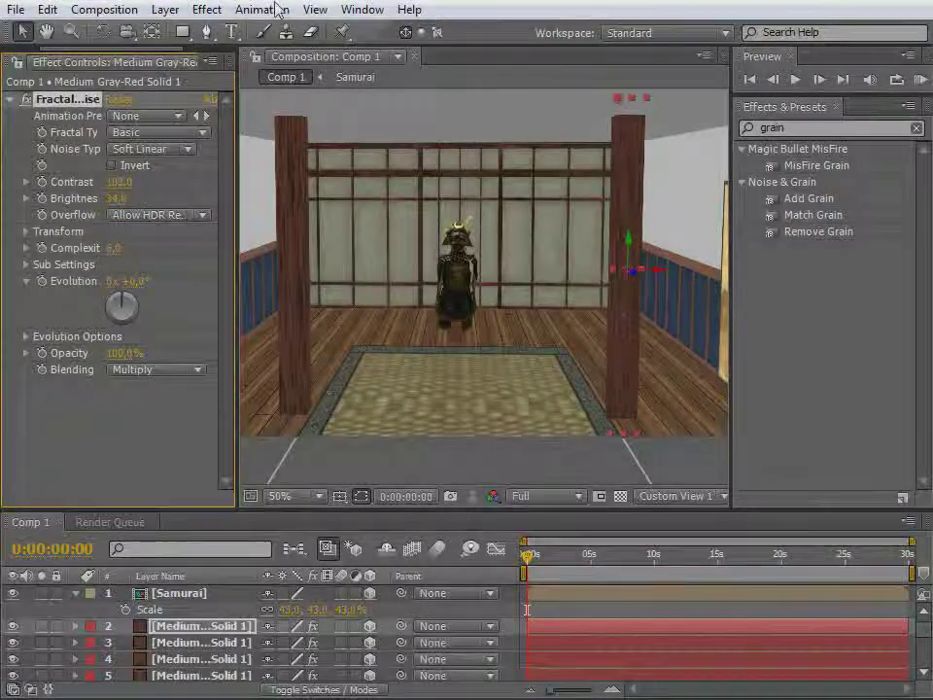
text(139)
key(Return)
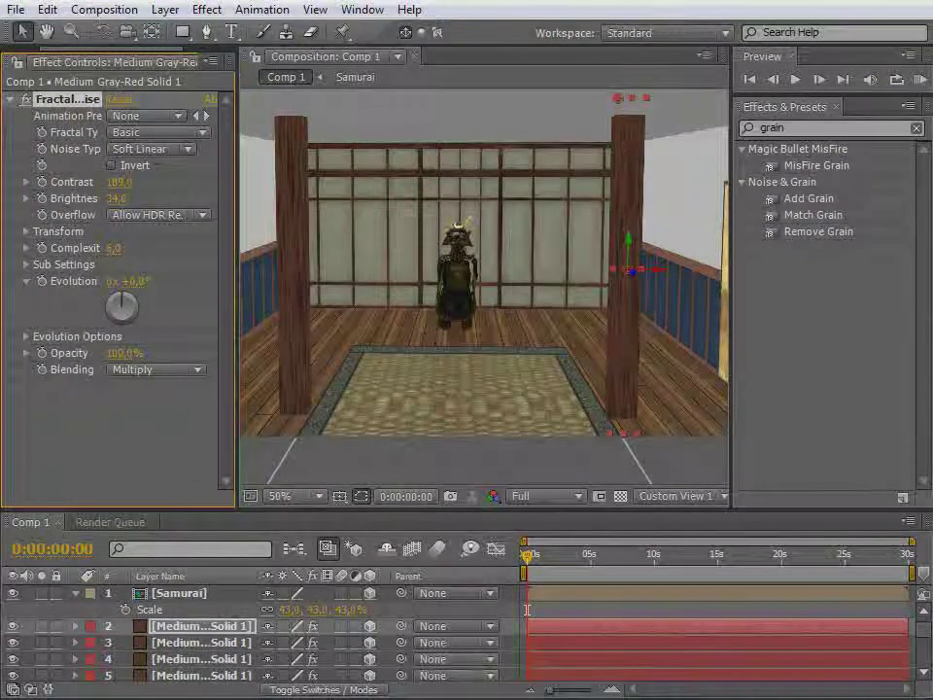
Frame the whole room with both pillars in the custom view and switch to the Big Screen workspace
click(650, 486)
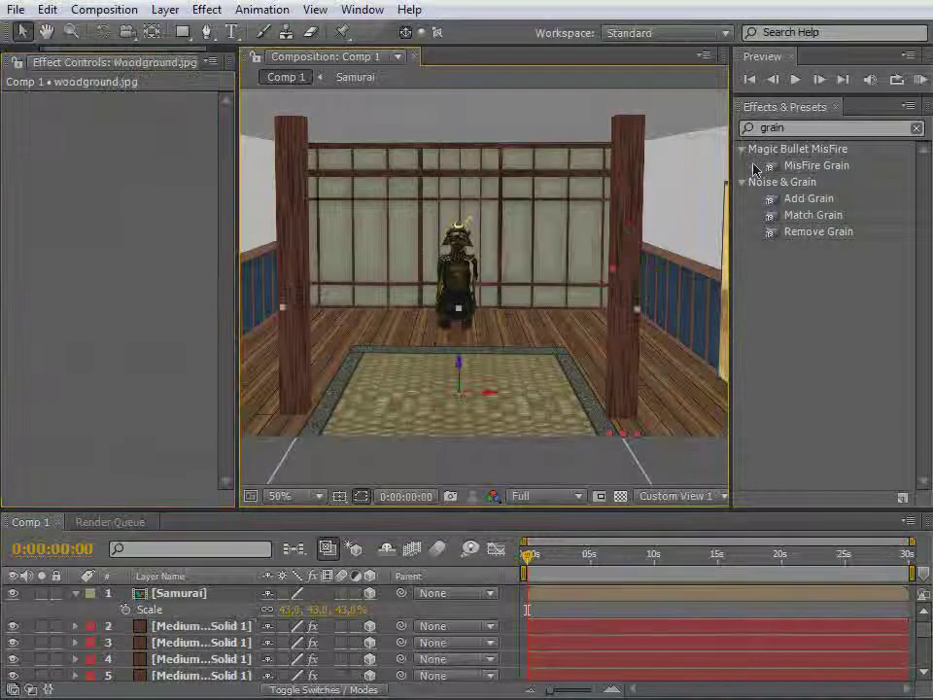
key(c)
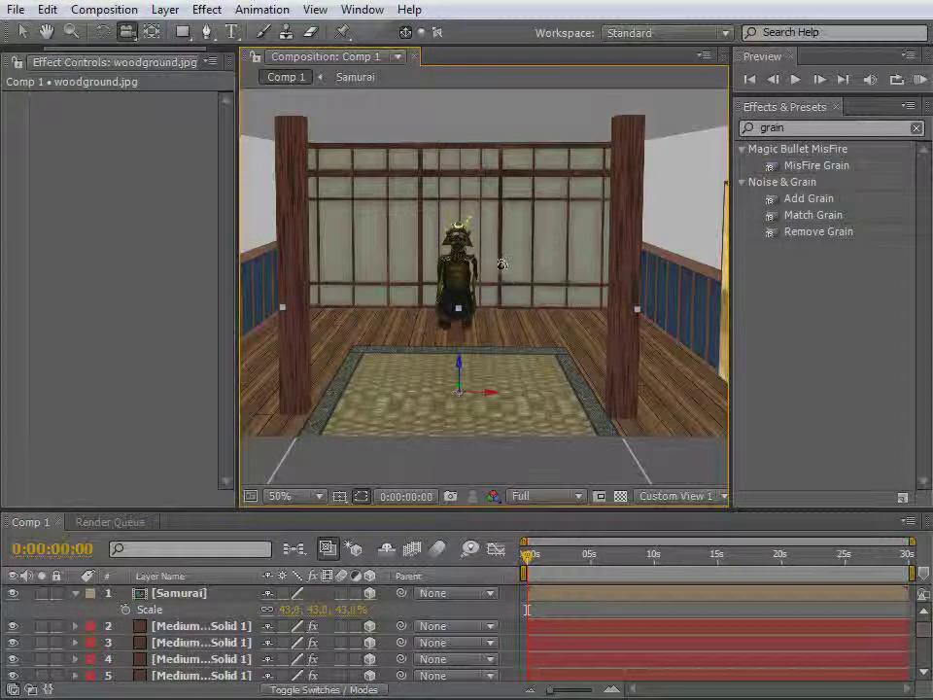
drag(501, 264, 500, 254)
drag(547, 289, 533, 304)
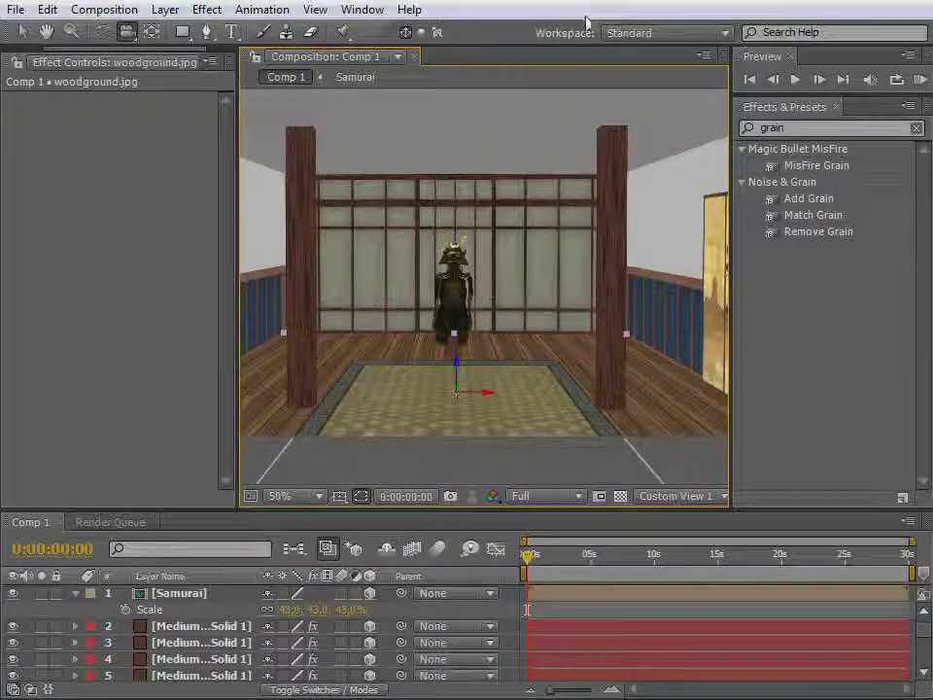
click(622, 32)
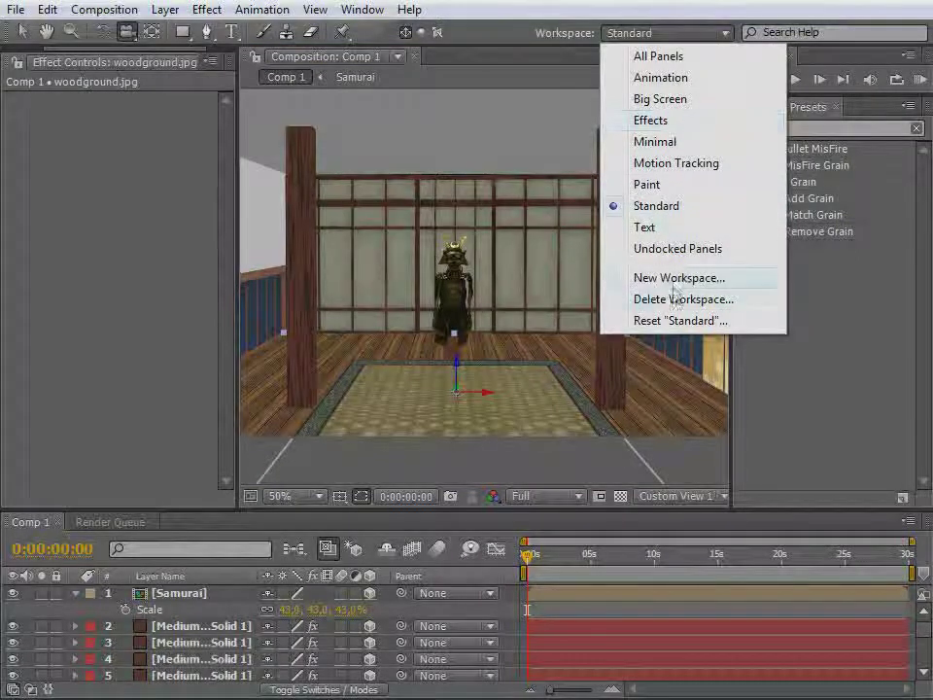
click(661, 98)
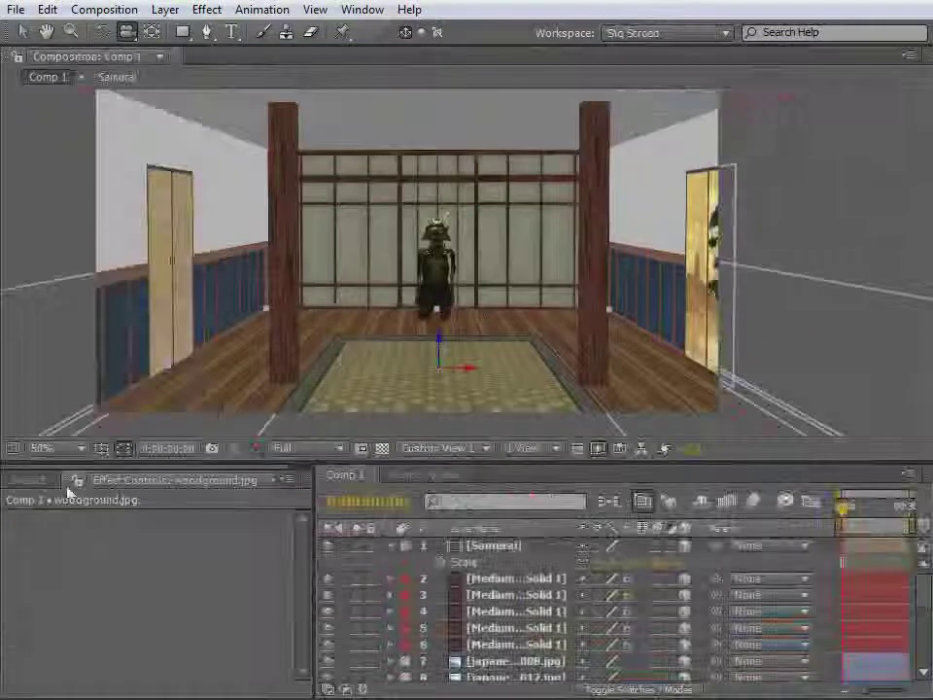
Add sota.jpg and su.jpg from the project's Footage folder to Comp 1, above the Samurai layer
click(50, 486)
drag(66, 467, 66, 327)
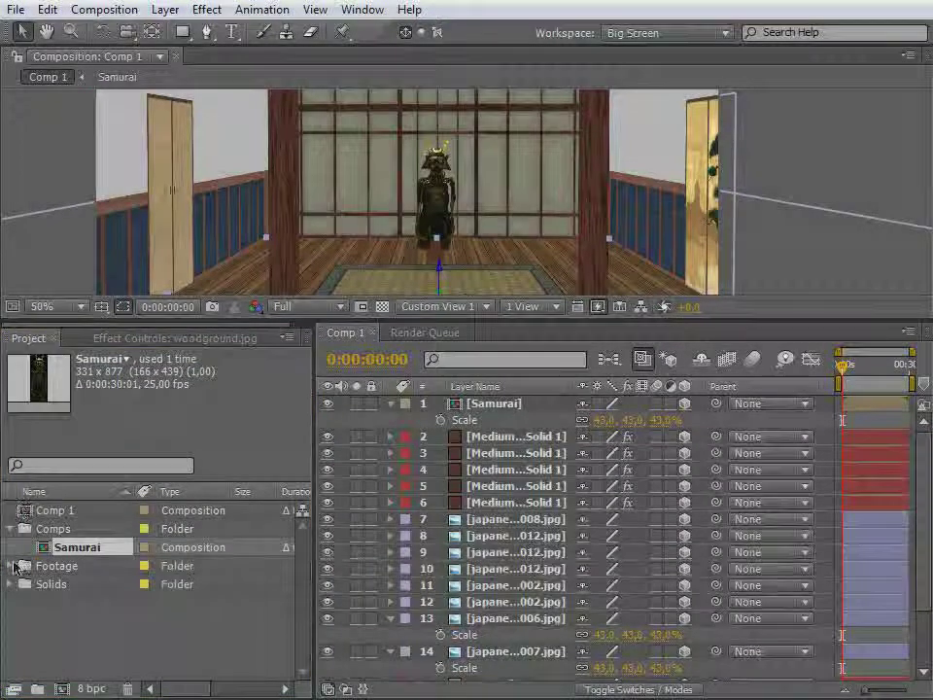
click(11, 566)
click(85, 528)
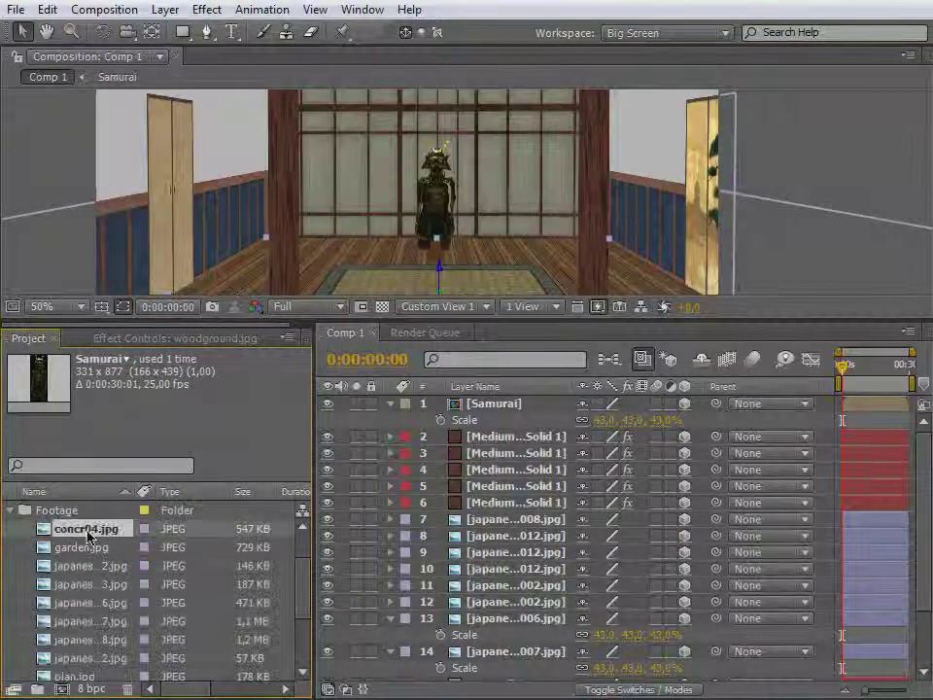
scroll(81, 590, down, 2)
click(88, 604)
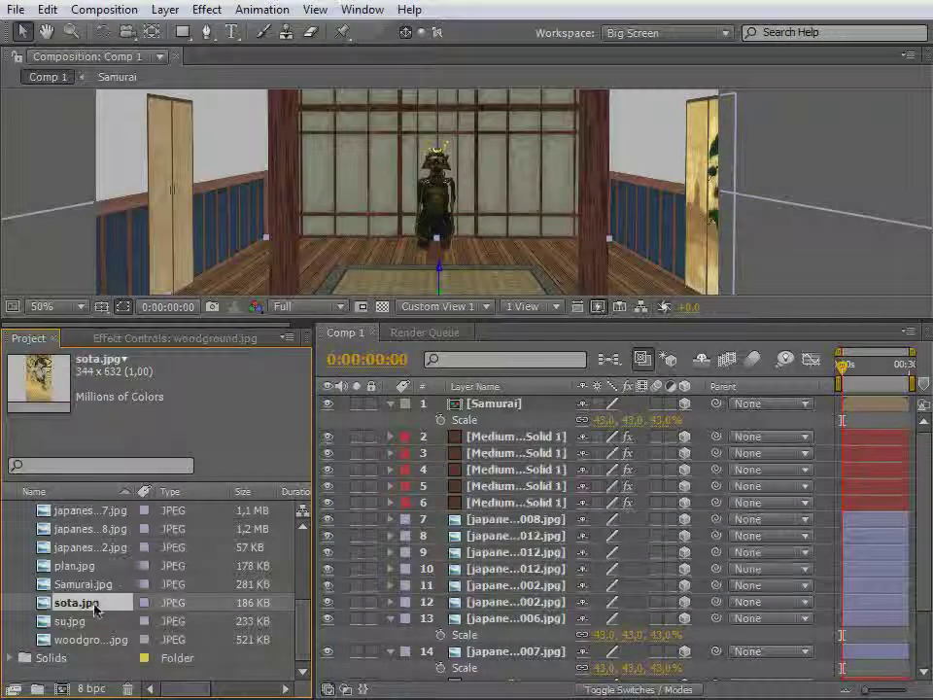
shift+click(70, 622)
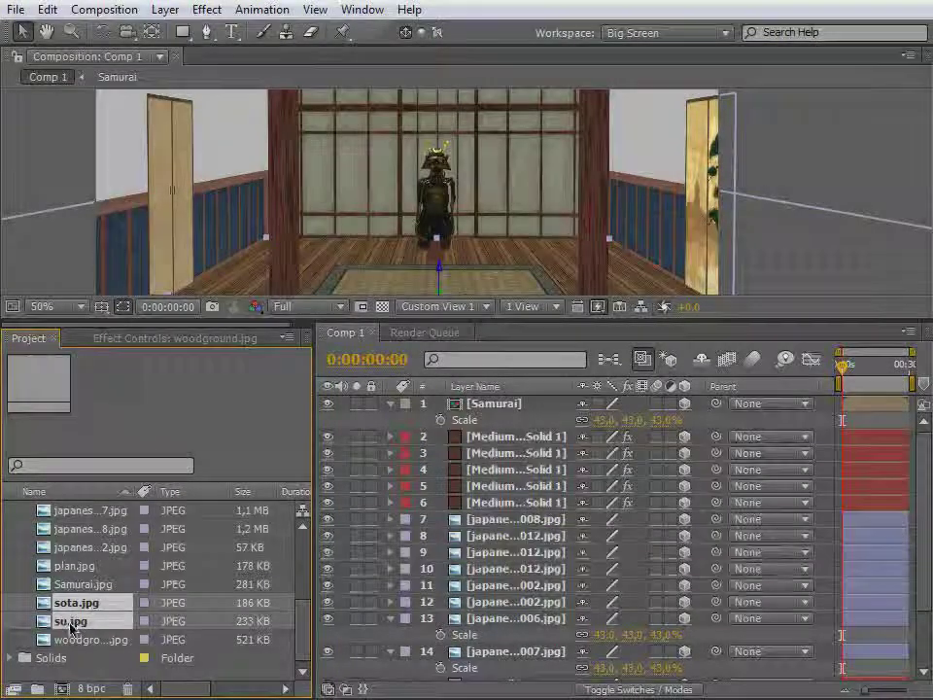
drag(67, 632, 491, 403)
Enlarge the composition viewer and make the sota.jpg and su.jpg layers 3D
drag(504, 319, 484, 479)
drag(685, 561, 684, 578)
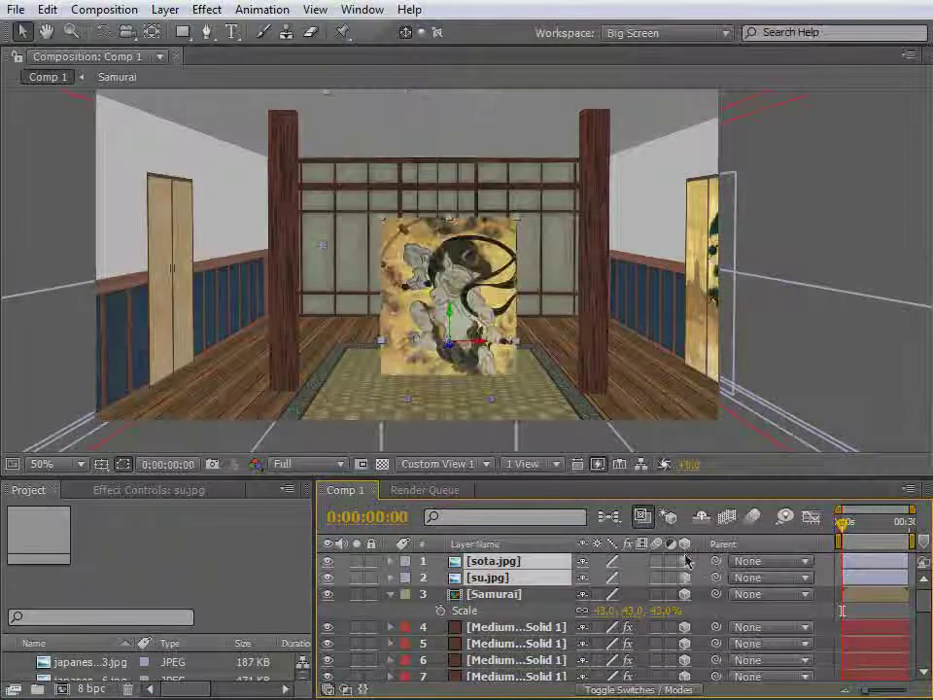
Raise the sota.jpg and su.jpg panels together above the tatami floor and scale both to 65%
drag(457, 291, 460, 191)
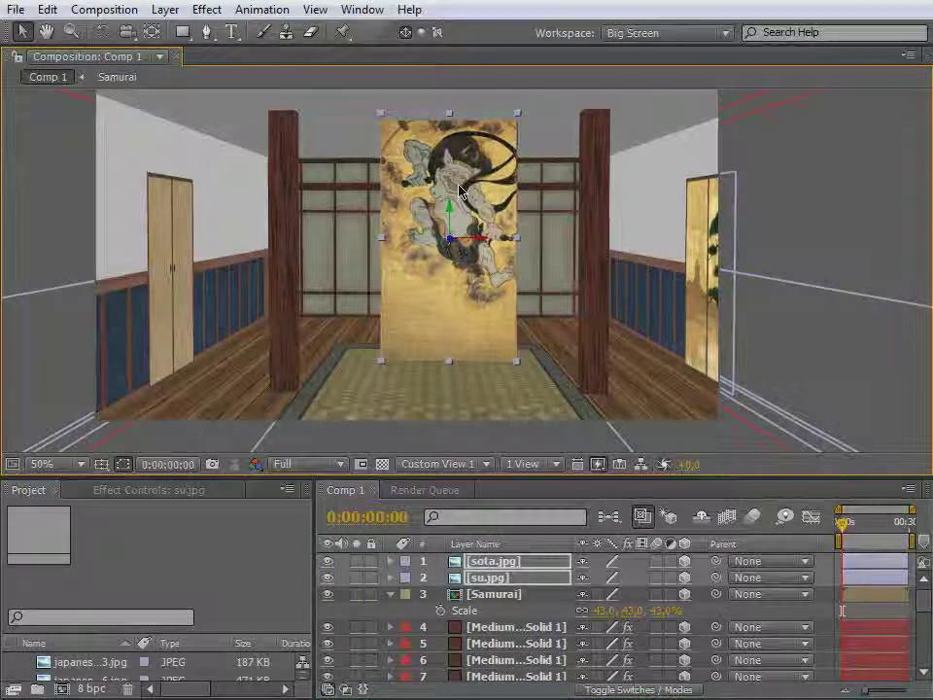
key(s)
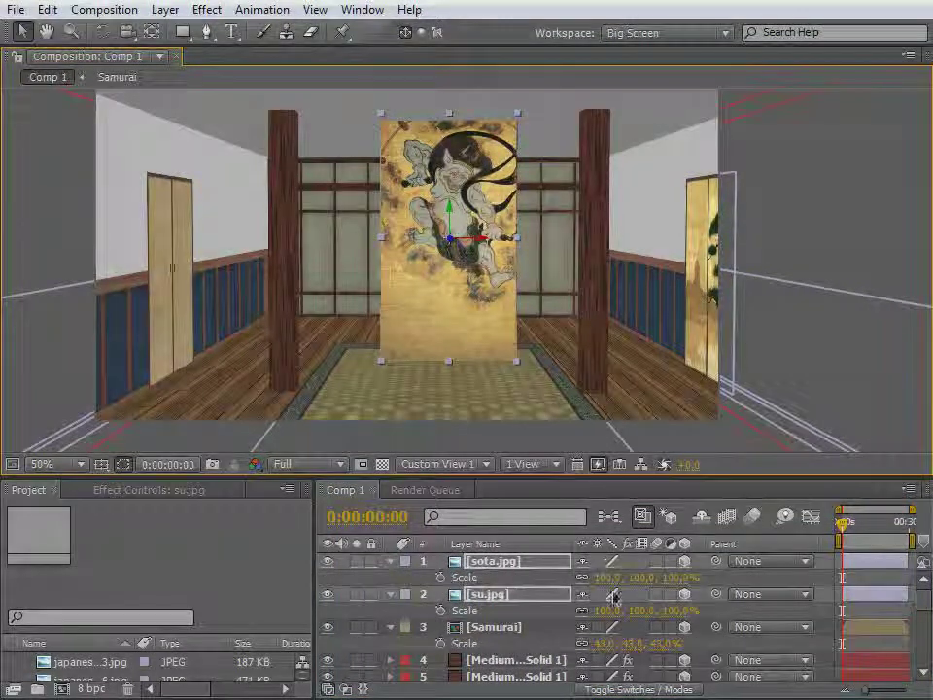
drag(610, 578, 438, 440)
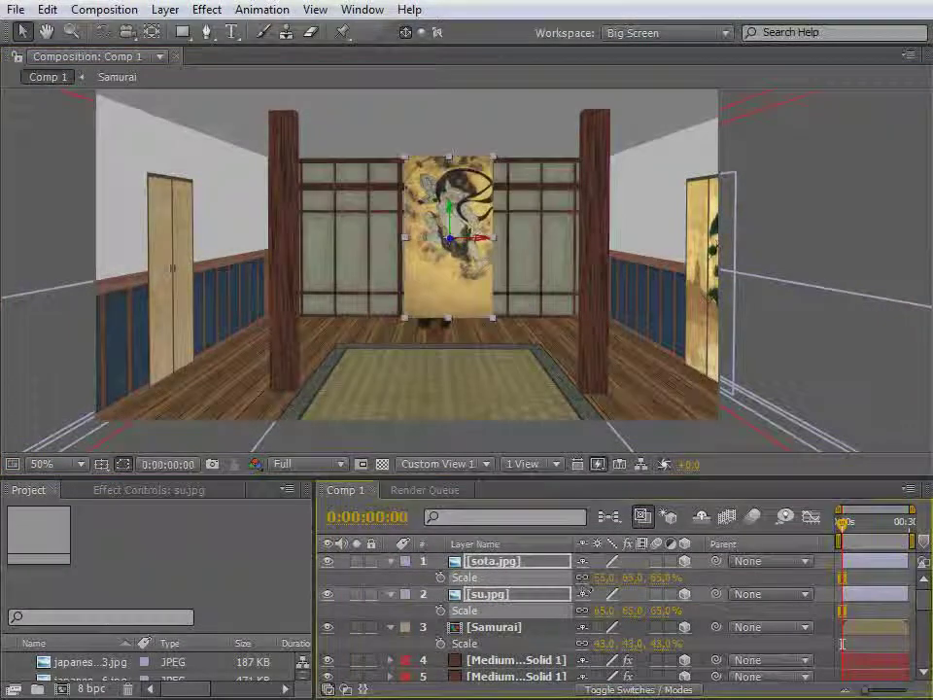
Push both painted panels back to the rear wall behind the samurai and scale them to 82%
drag(450, 240, 324, 347)
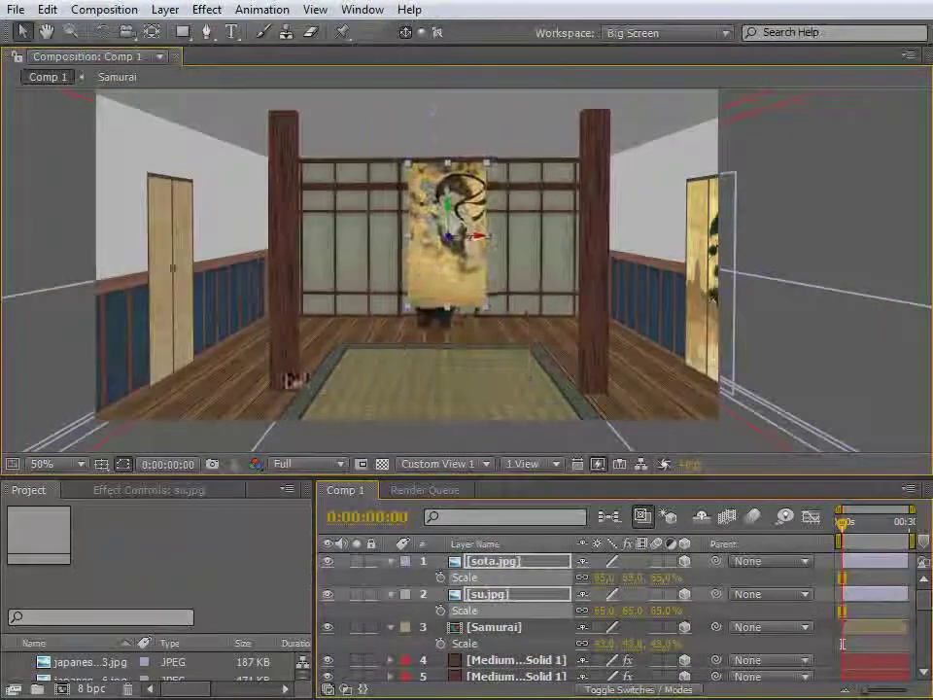
drag(270, 364, 292, 319)
drag(613, 577, 625, 577)
drag(448, 205, 451, 182)
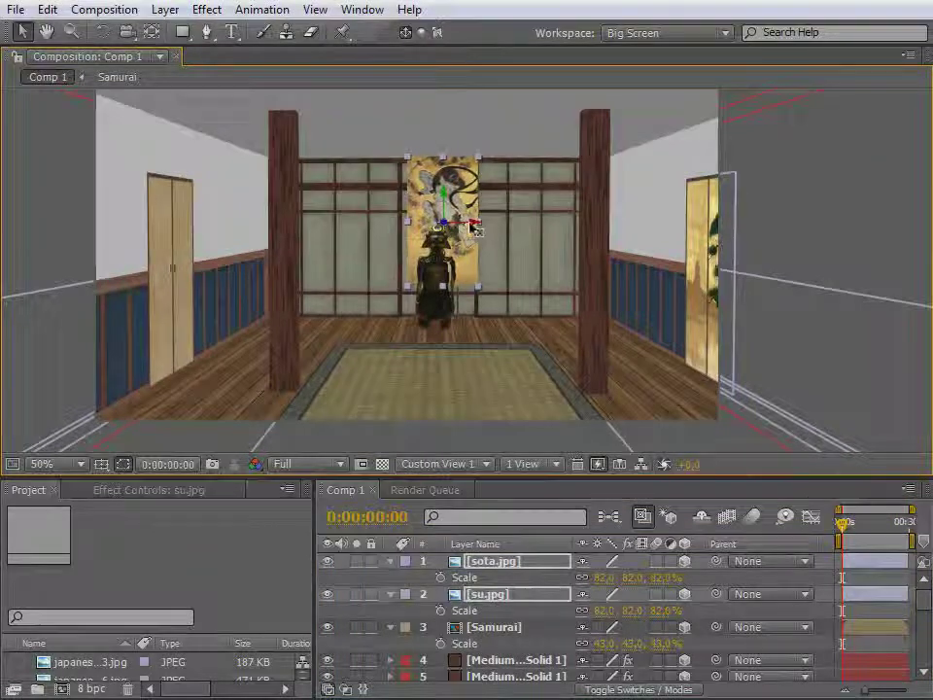
Place the sota.jpg panel on the back wall left of the samurai and su.jpg to its right
drag(457, 223, 303, 264)
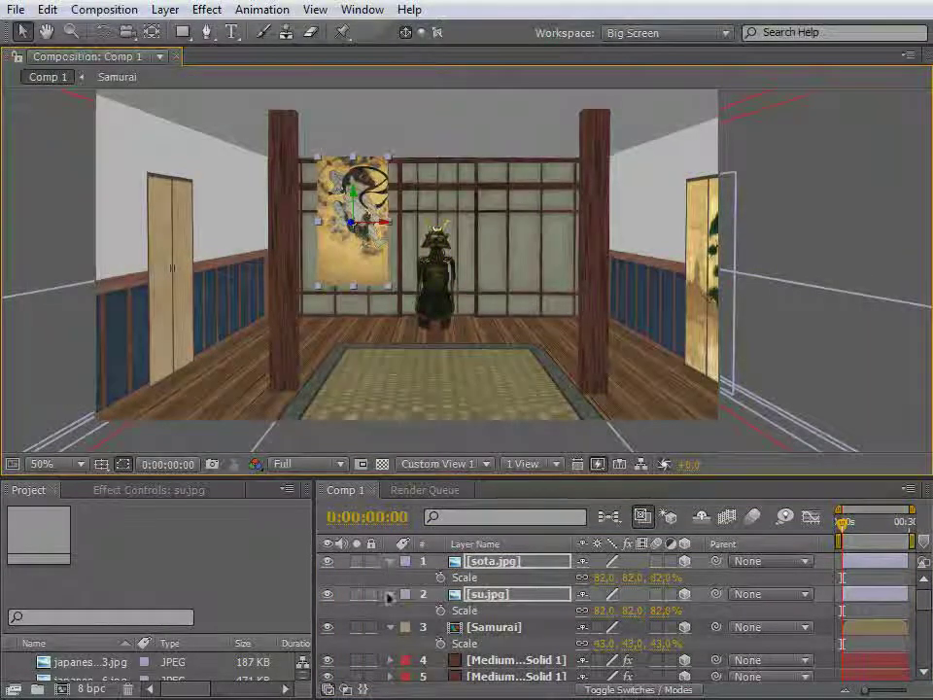
click(390, 594)
click(492, 594)
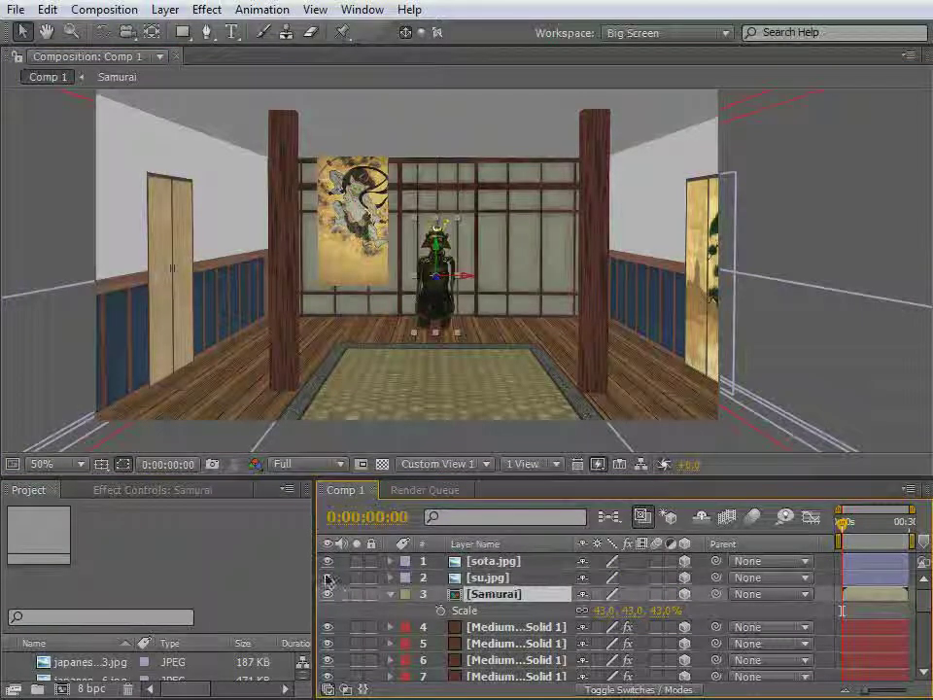
click(501, 577)
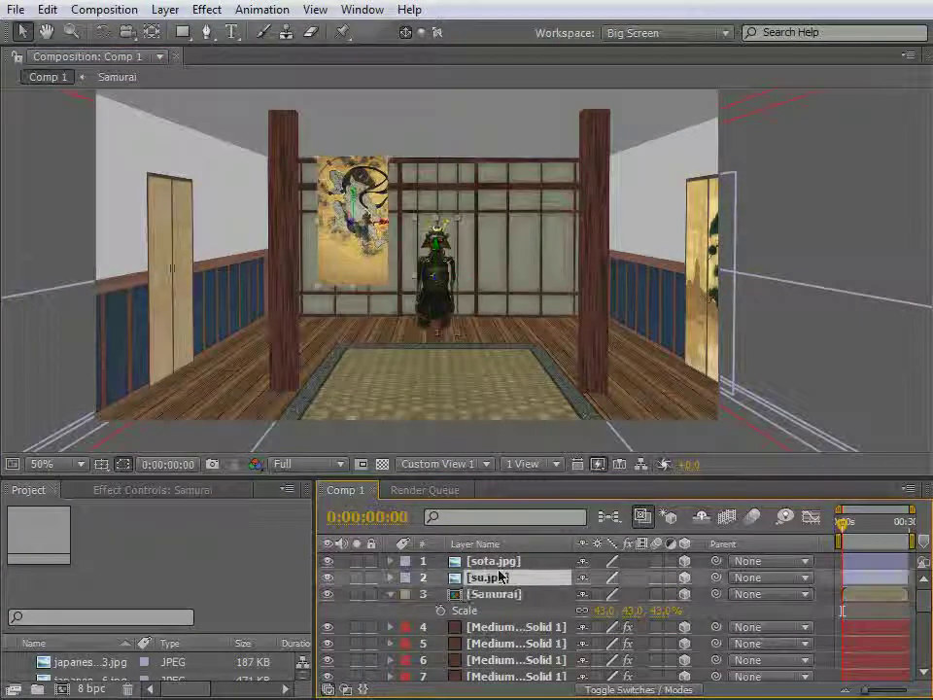
click(388, 226)
mouse_move(388, 227)
mouse_down()
mouse_move(622, 248)
mouse_move(729, 273)
mouse_up()
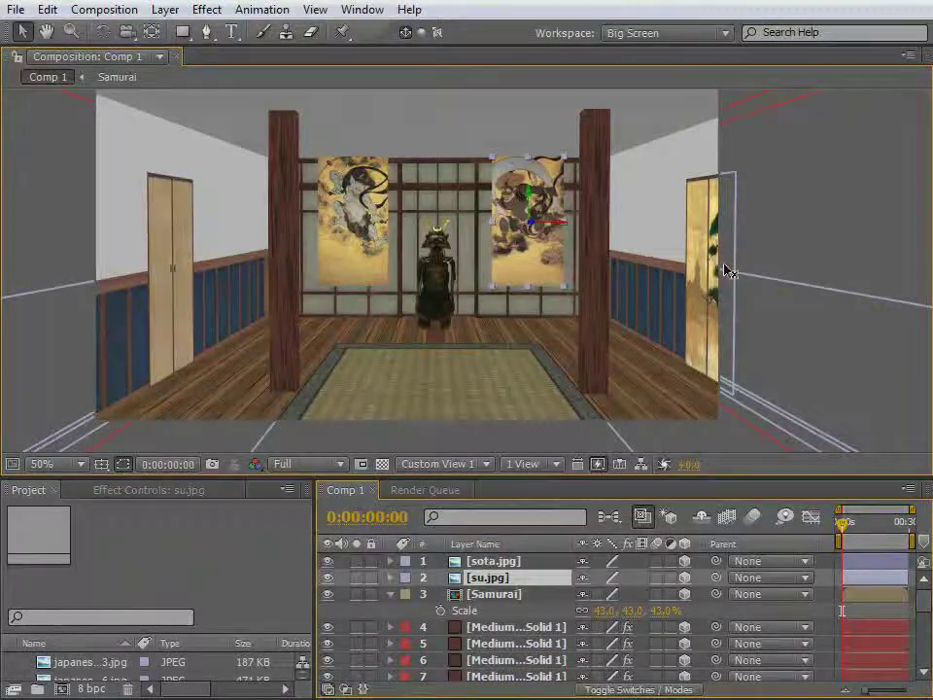
click(350, 223)
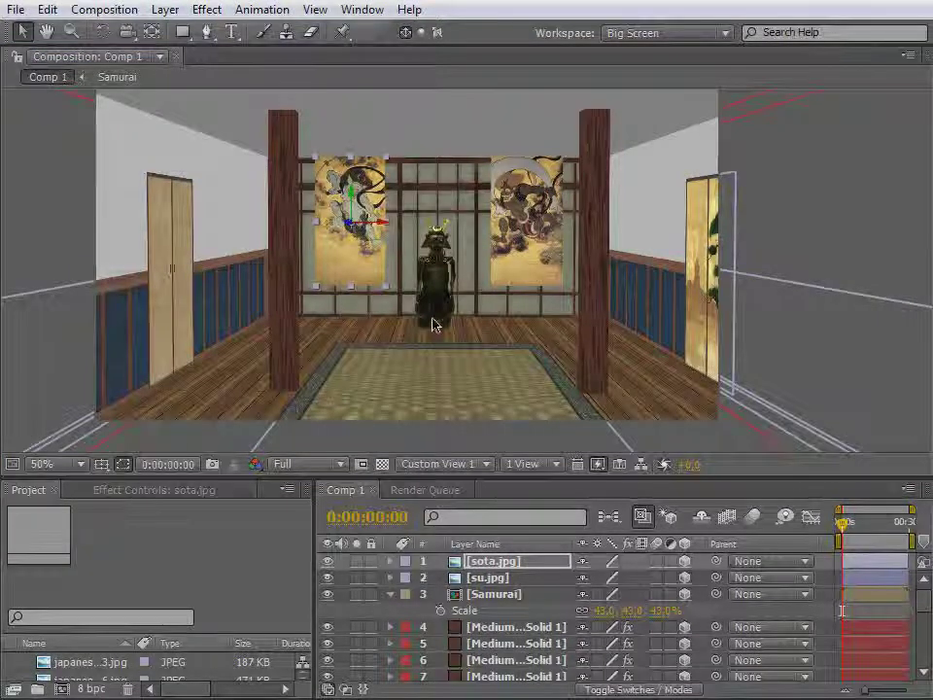
Open plan.jpg from the project's Footage folder and examine the room layout around the entrance
drag(438, 324, 297, 437)
click(23, 34)
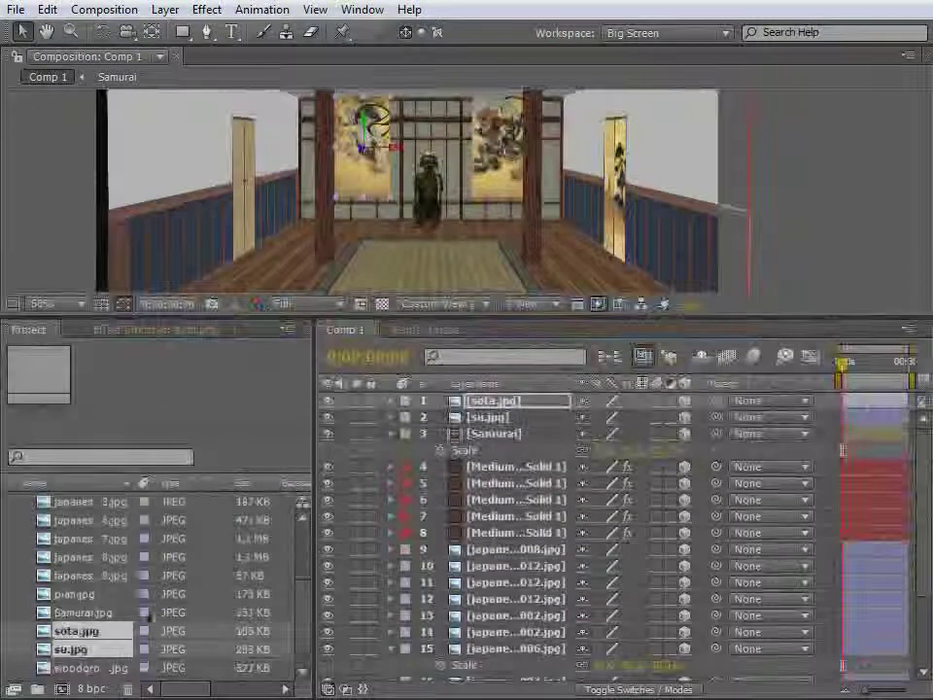
click(80, 612)
click(83, 594)
double_click(66, 598)
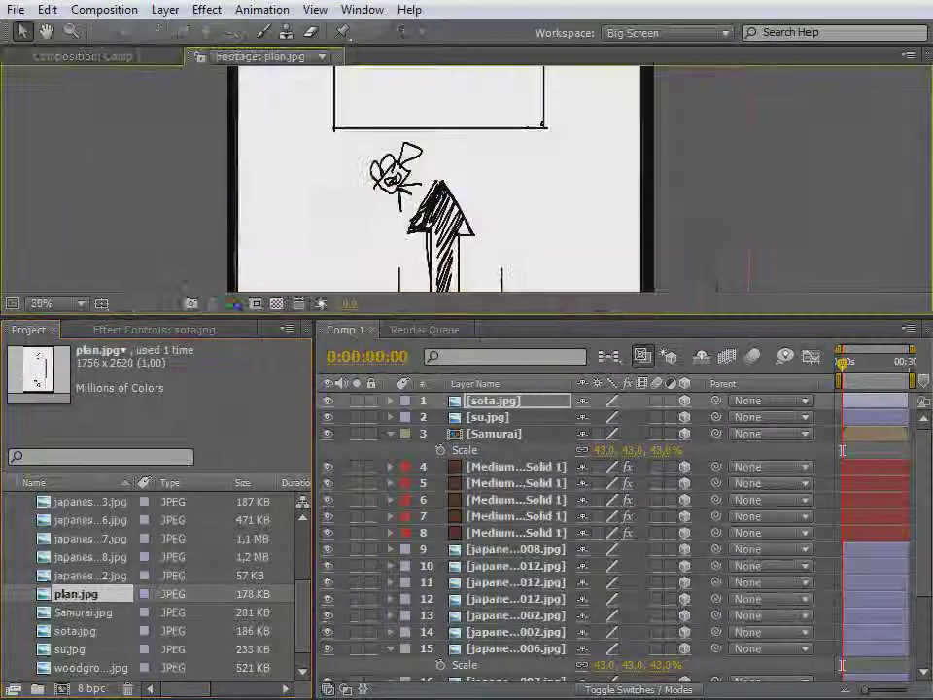
click(340, 330)
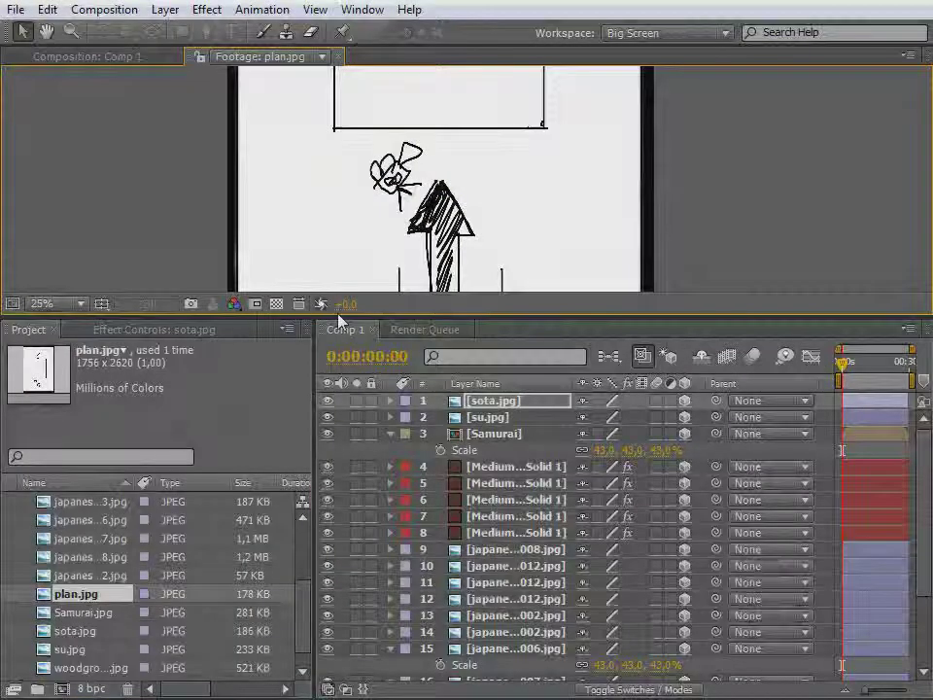
drag(337, 316, 309, 513)
key(space)
mouse_move(421, 330)
mouse_down()
mouse_move(389, 371)
mouse_move(356, 390)
mouse_move(351, 342)
mouse_up()
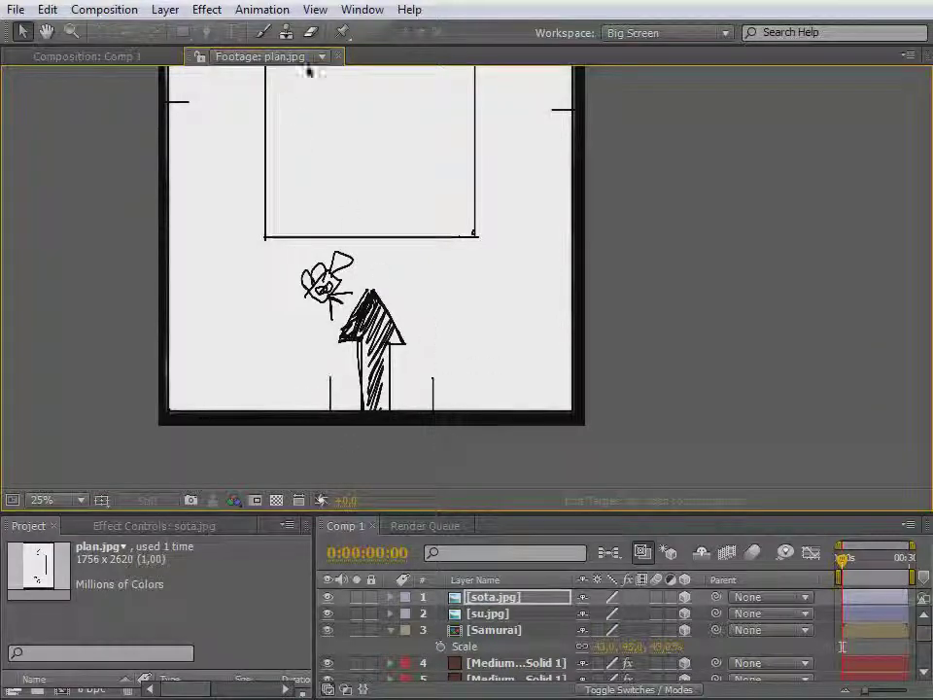
click(335, 57)
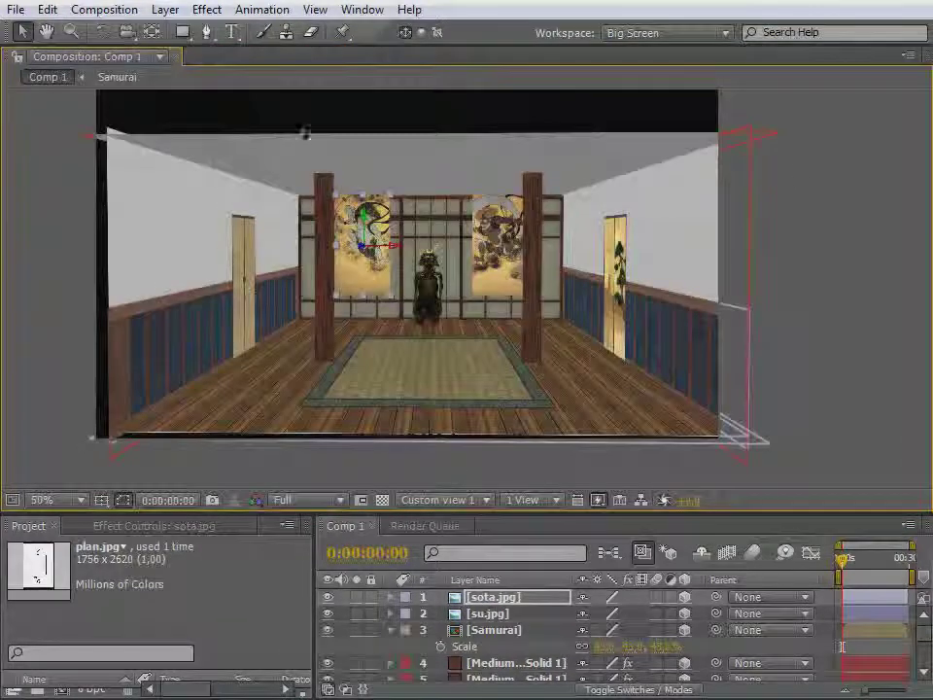
Add concr04.jpg from the Footage folder as the top layer of Comp 1 and make it 3D
drag(399, 513, 401, 275)
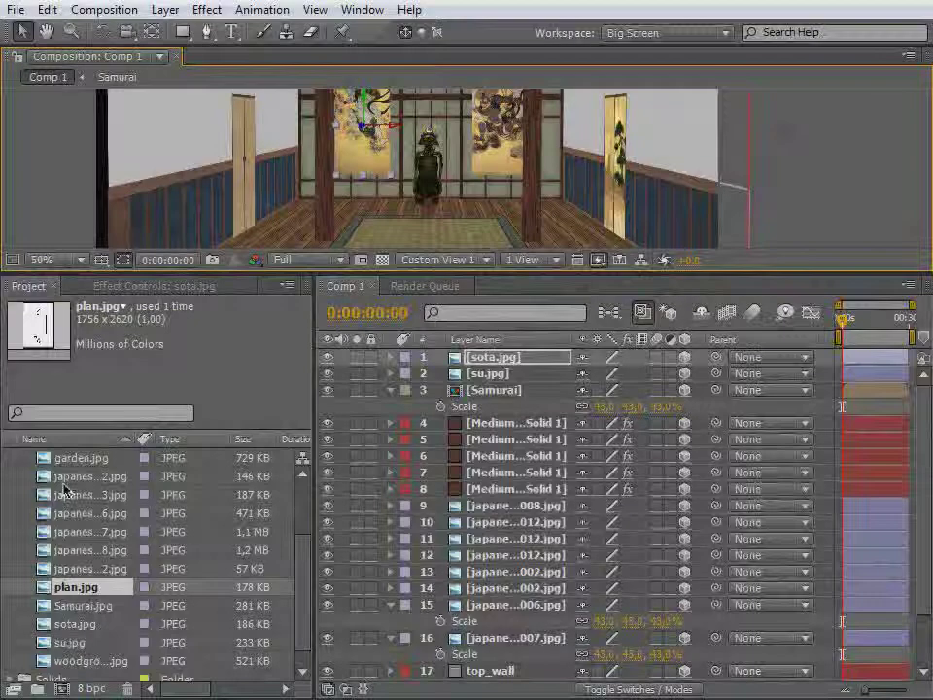
click(64, 480)
scroll(64, 488, up, 1)
click(83, 496)
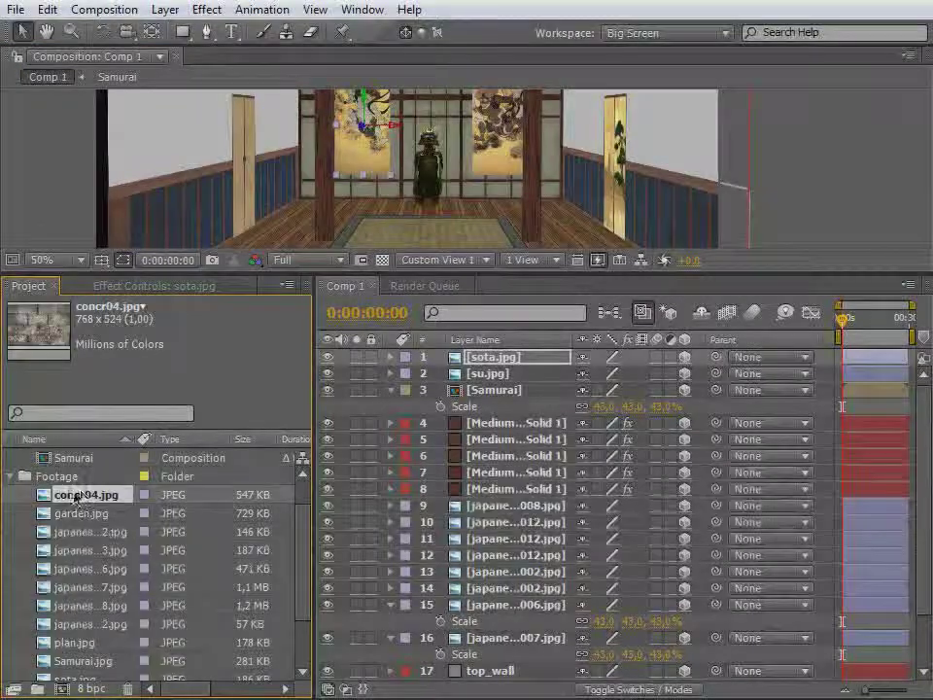
drag(442, 377, 445, 355)
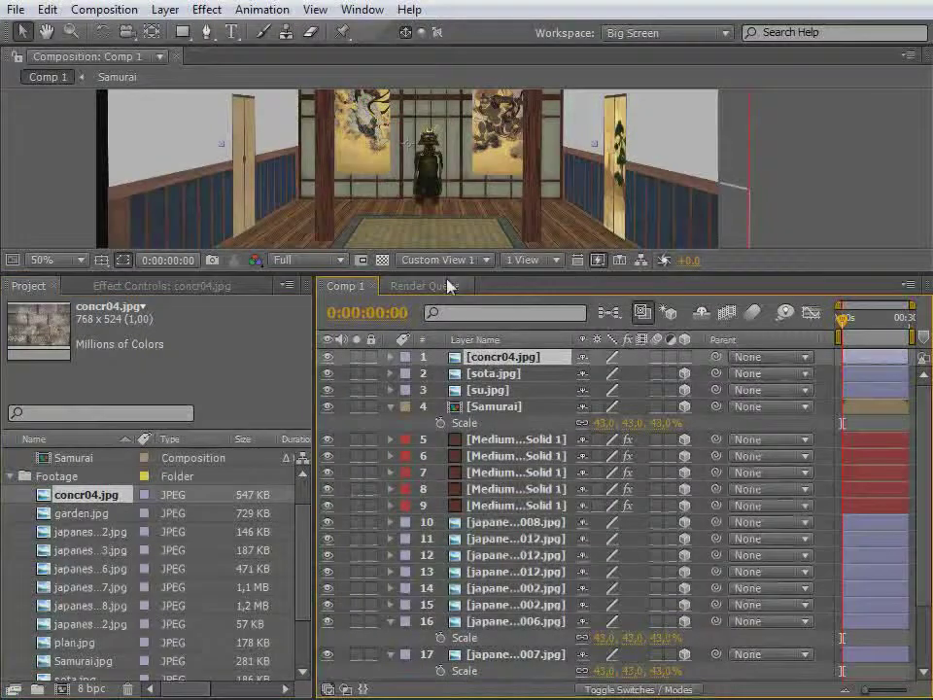
drag(447, 273, 447, 447)
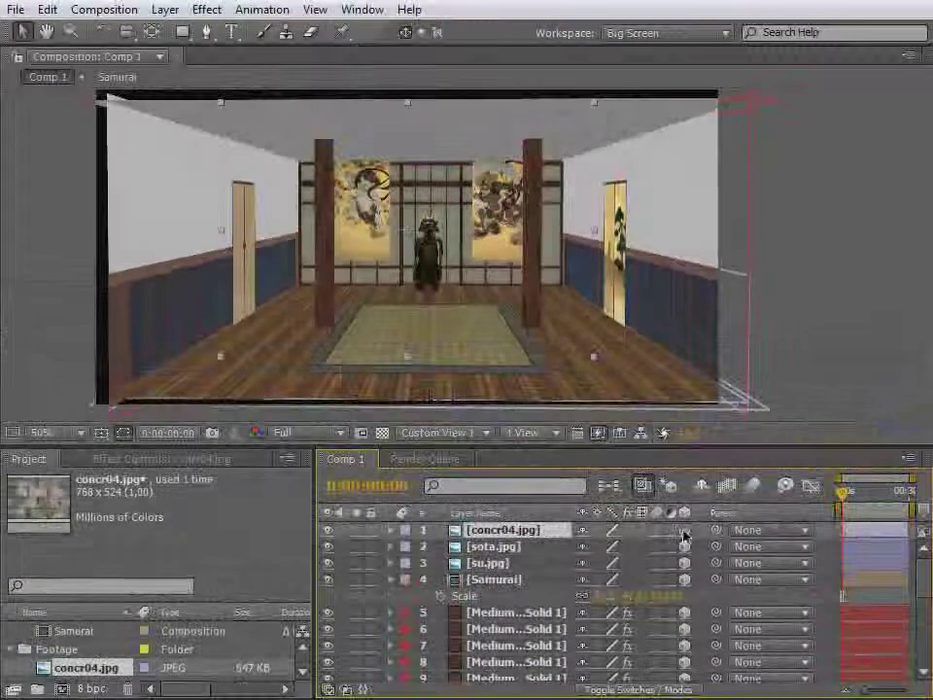
click(684, 534)
Scale the concr04.jpg stone wall to 46% and position it between the pillars, slightly toward the left one
drag(442, 305, 440, 366)
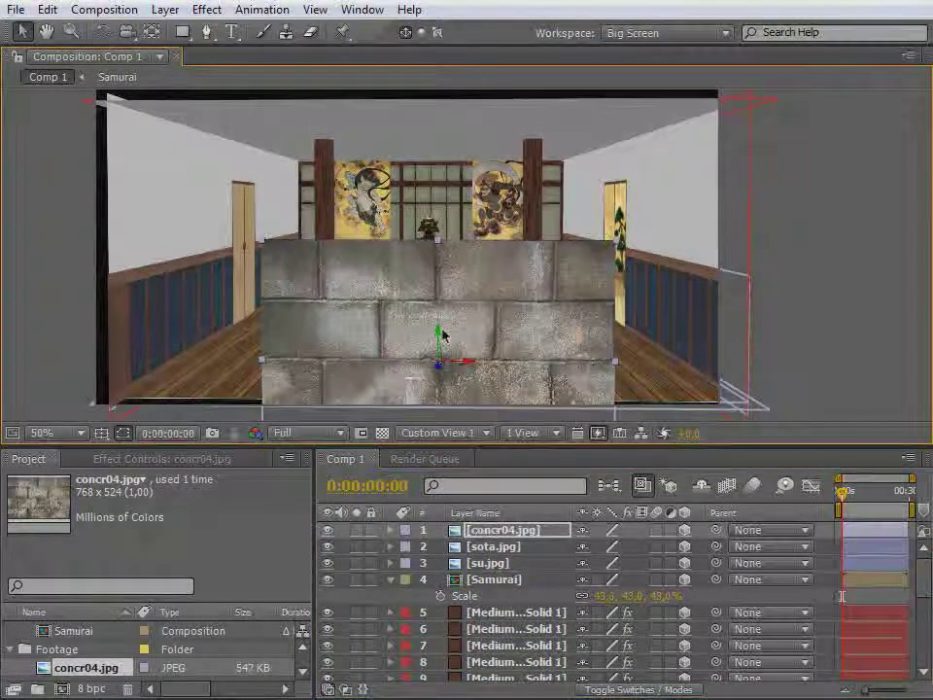
drag(437, 335, 439, 245)
key(s)
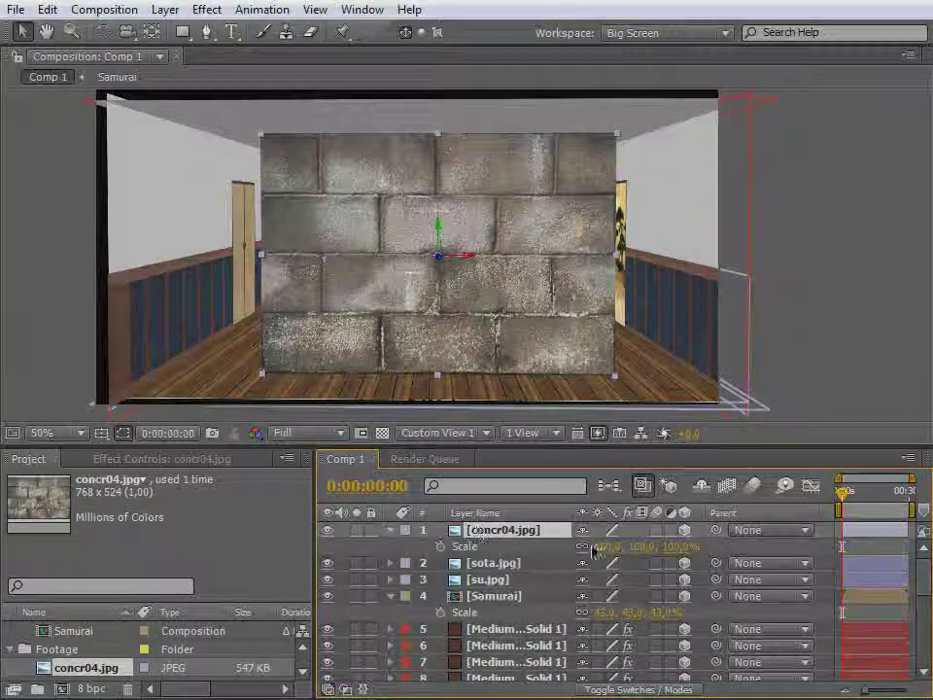
drag(613, 551, 570, 562)
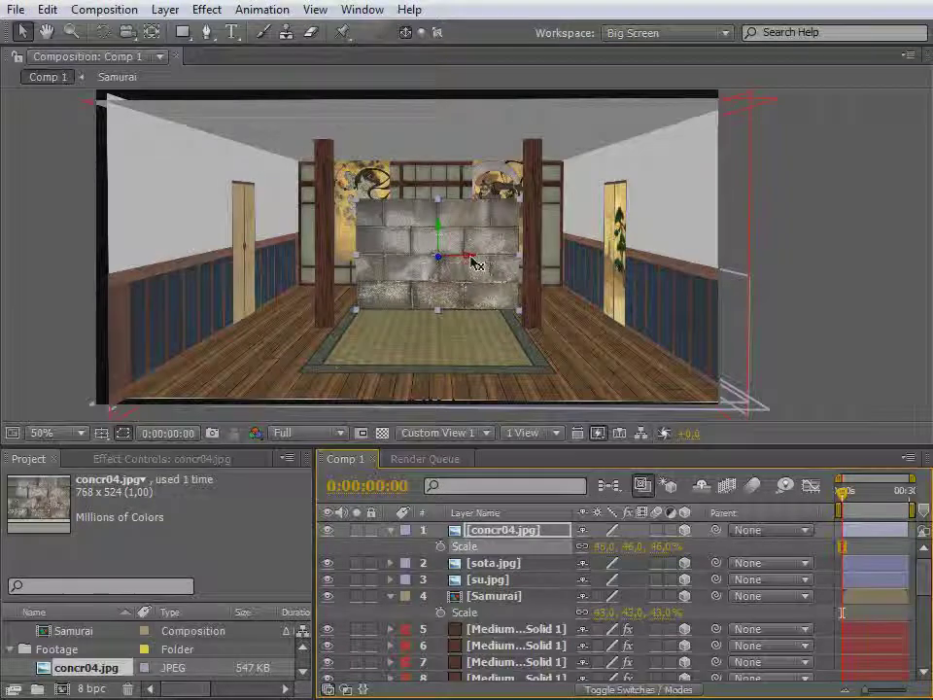
drag(467, 258, 449, 265)
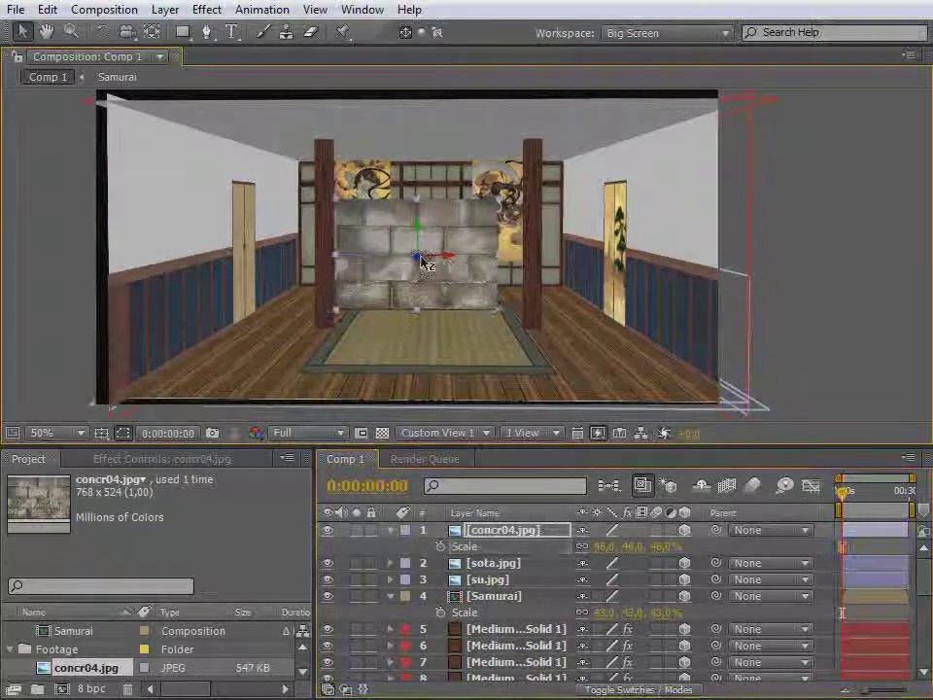
Add japanese003.jpg from the Footage folder above the concr04.jpg layer and make it 3D
drag(194, 448, 194, 154)
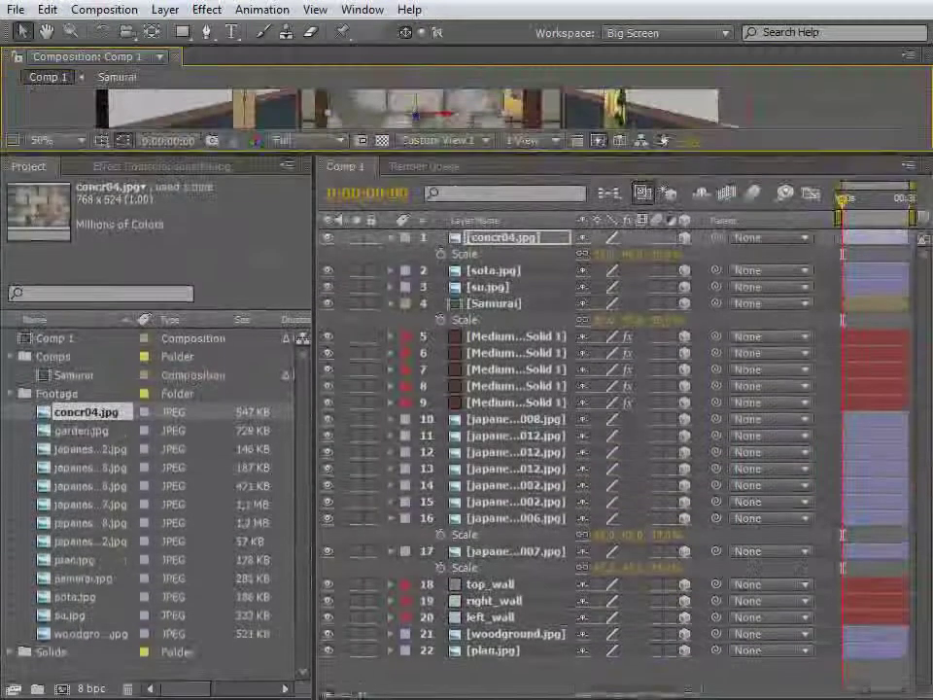
click(85, 468)
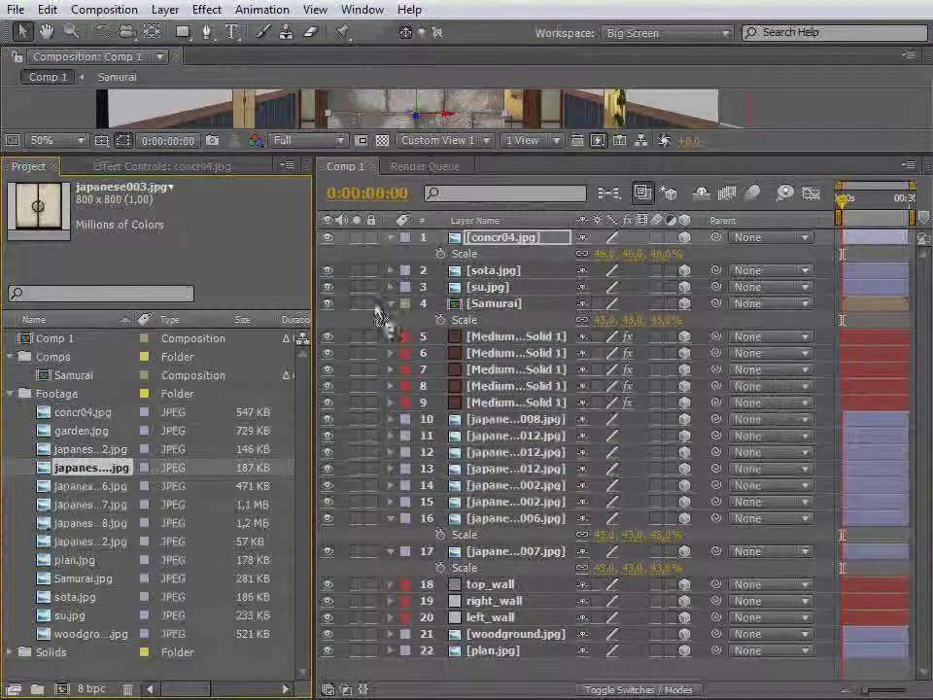
drag(522, 239, 522, 236)
drag(503, 152, 499, 360)
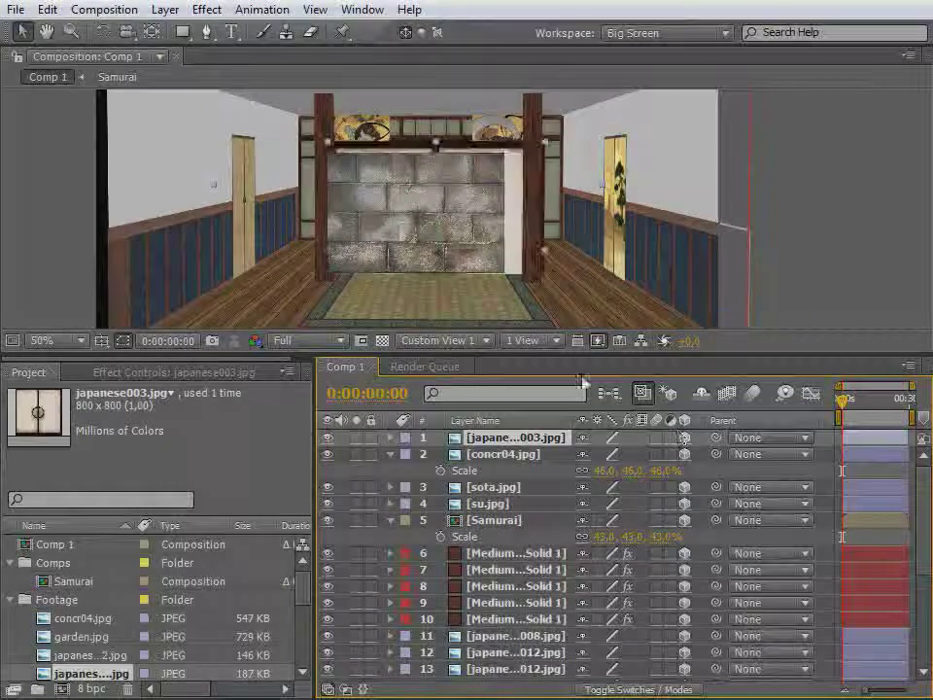
drag(587, 359, 587, 398)
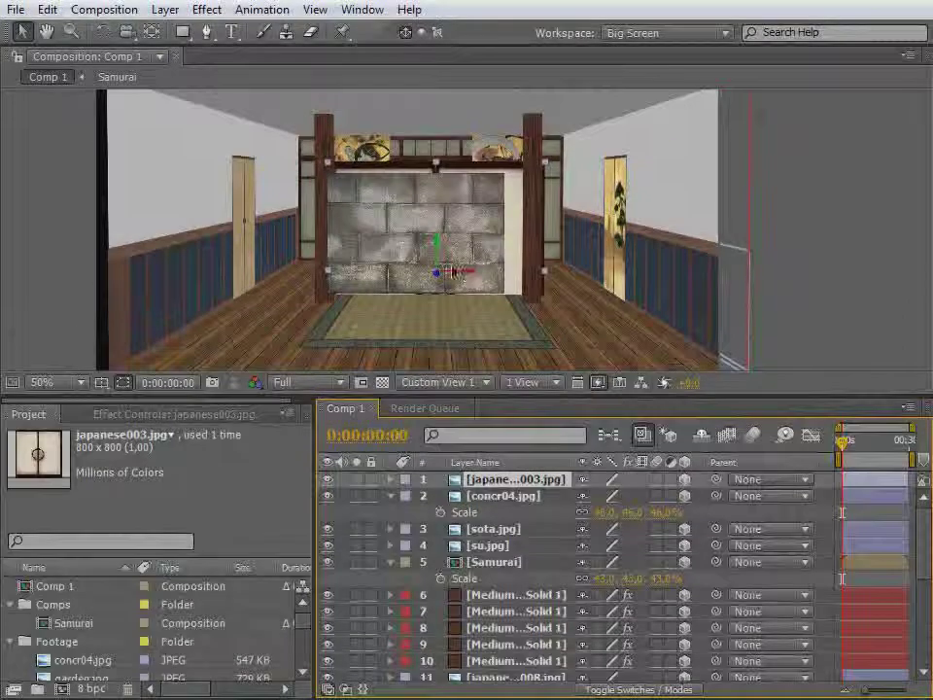
Shrink the japanese003.jpg door and centre it in front of the stone wall so the wall surrounds it
drag(545, 162, 493, 223)
click(442, 283)
drag(439, 297, 440, 344)
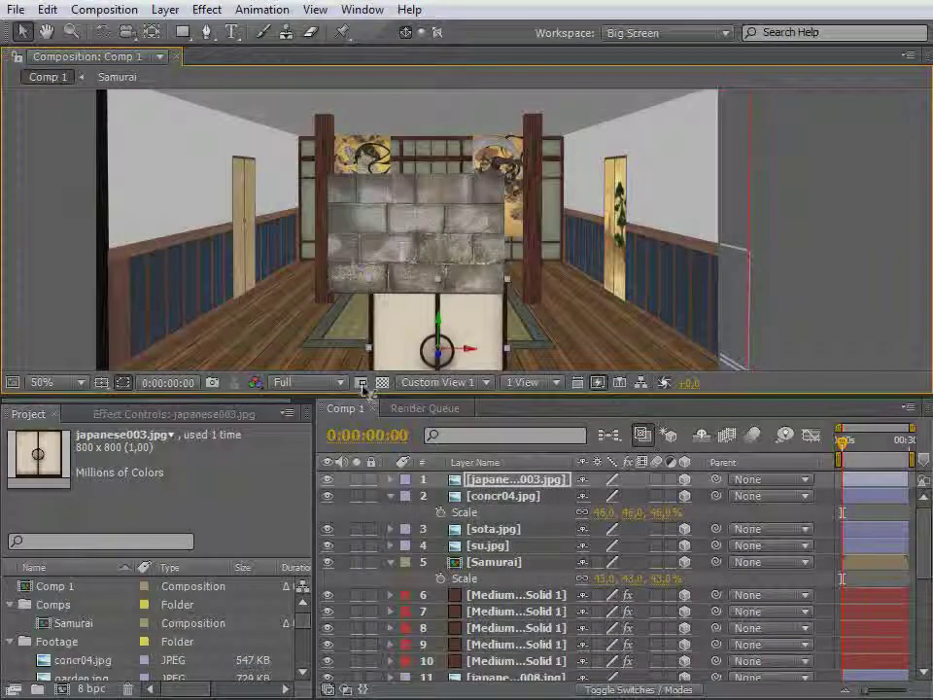
drag(440, 330, 451, 198)
drag(506, 311, 491, 295)
drag(469, 244, 448, 234)
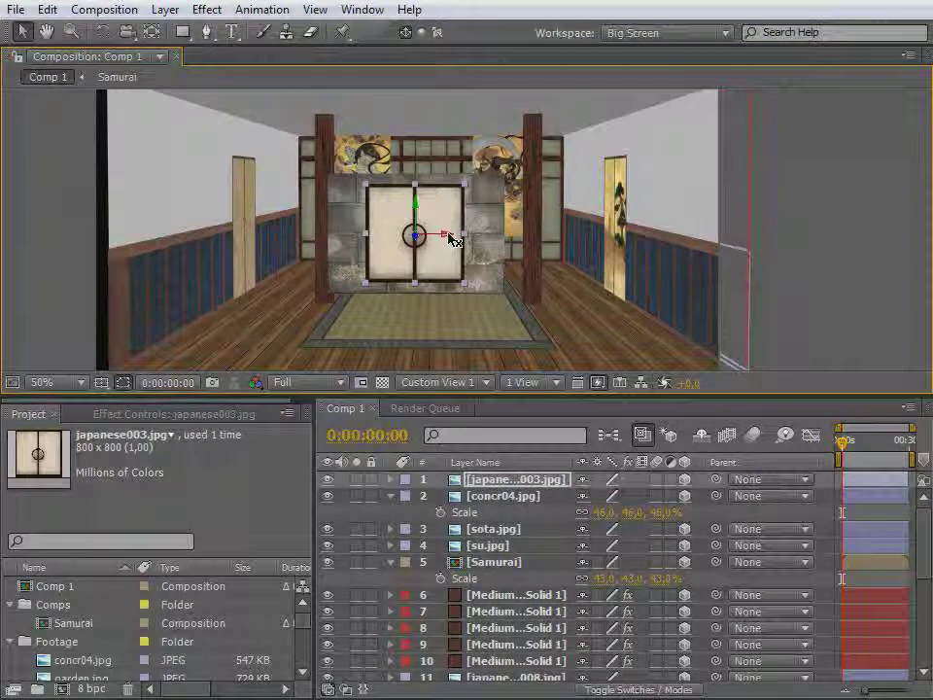
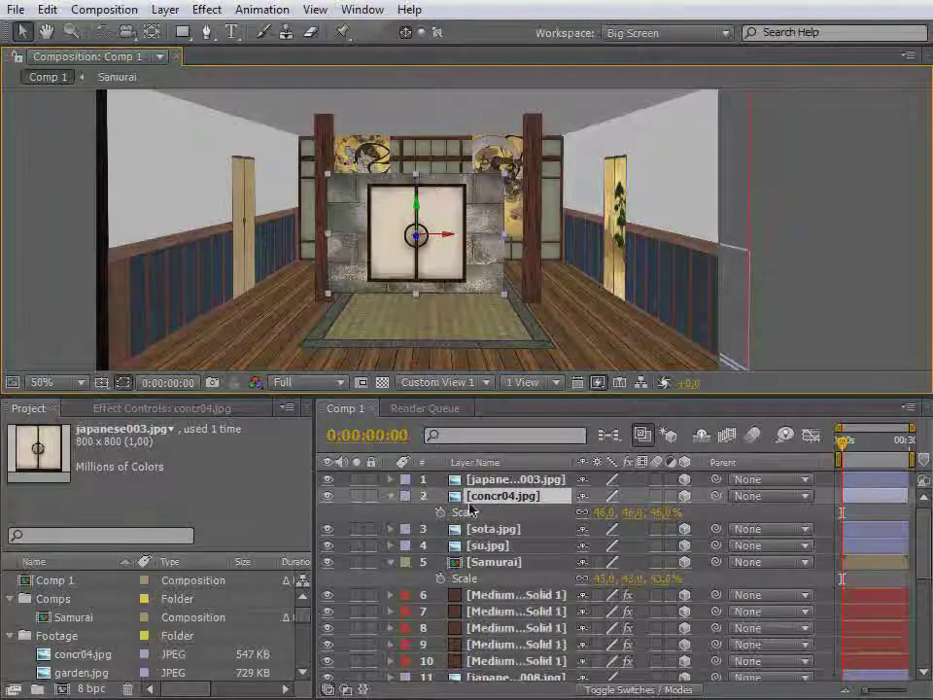
In Front view, draw a rectangular mask on the concr04.jpg layer that follows the outer frame of the door
click(471, 528)
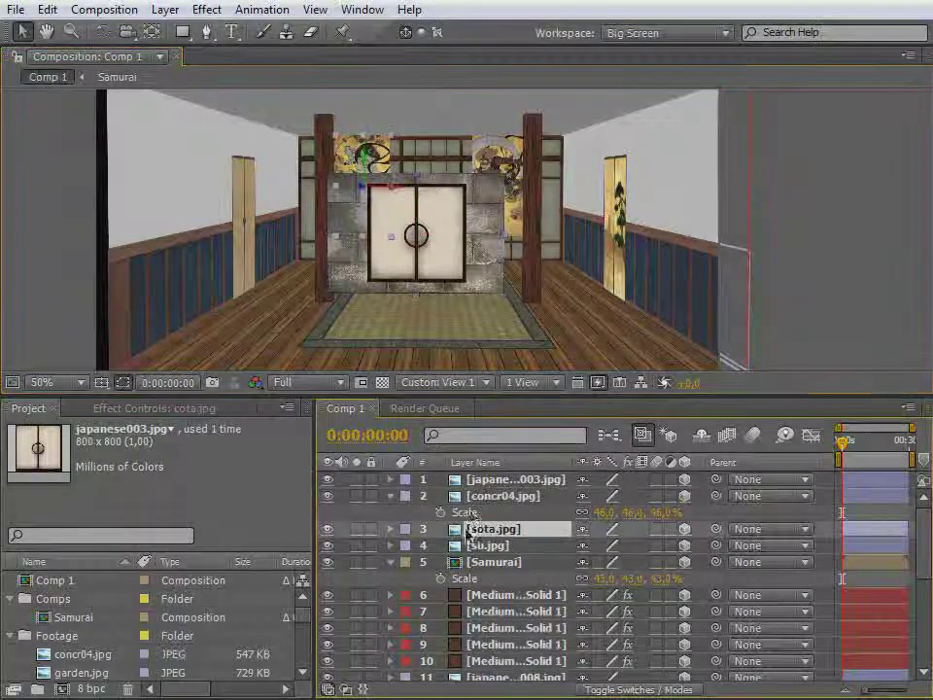
click(476, 497)
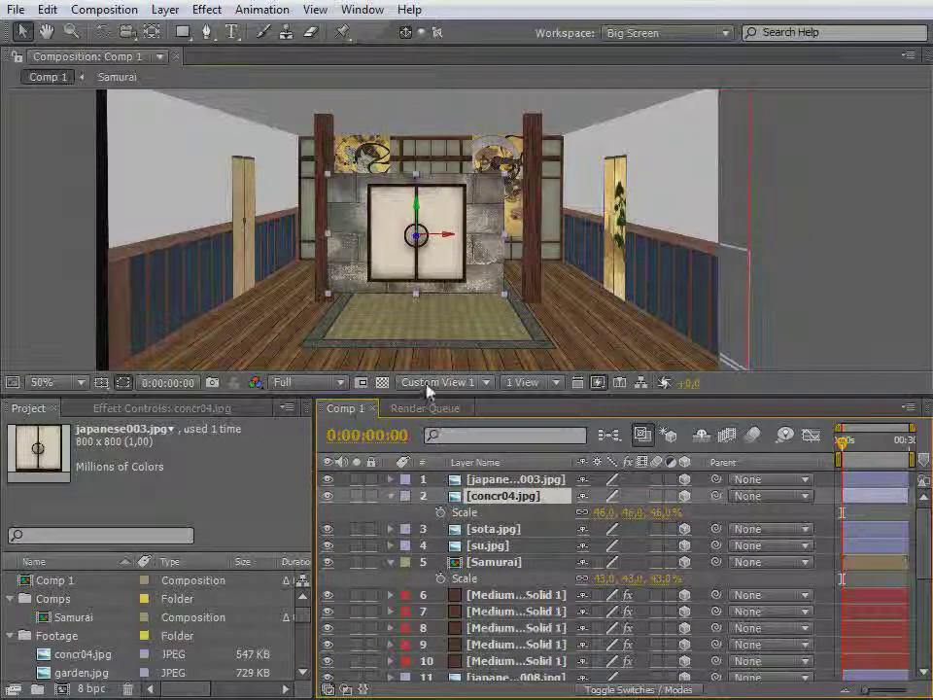
click(431, 384)
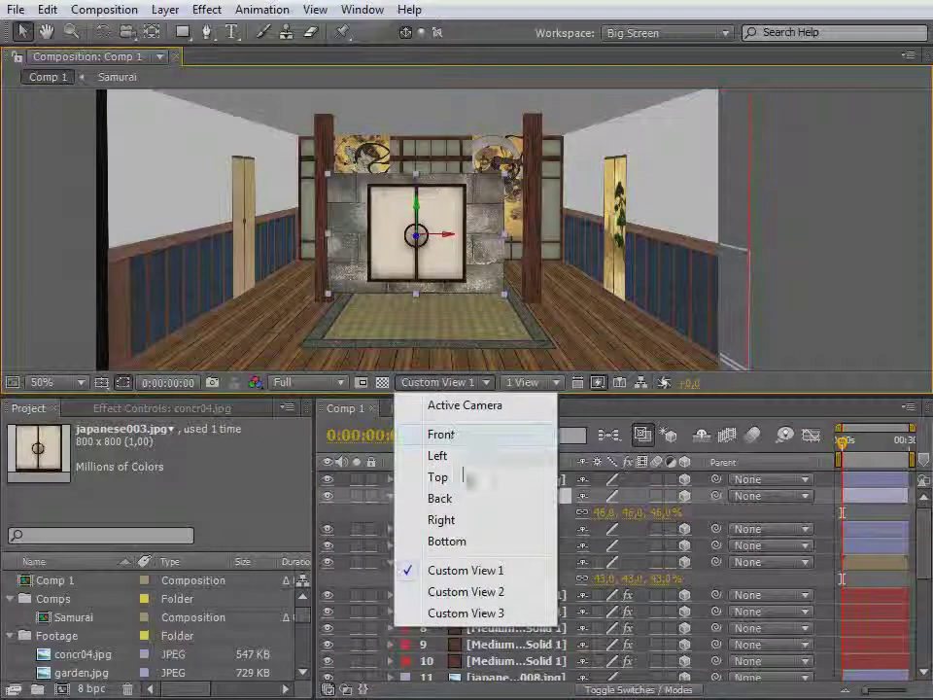
click(464, 443)
drag(442, 177, 448, 344)
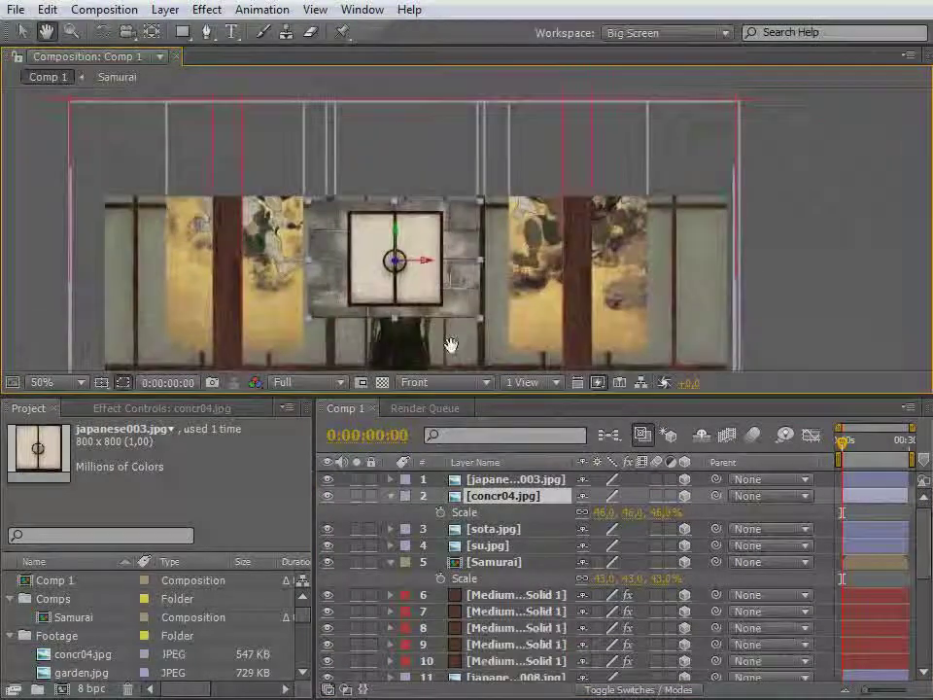
drag(427, 288, 583, 260)
drag(479, 226, 498, 387)
drag(484, 321, 474, 397)
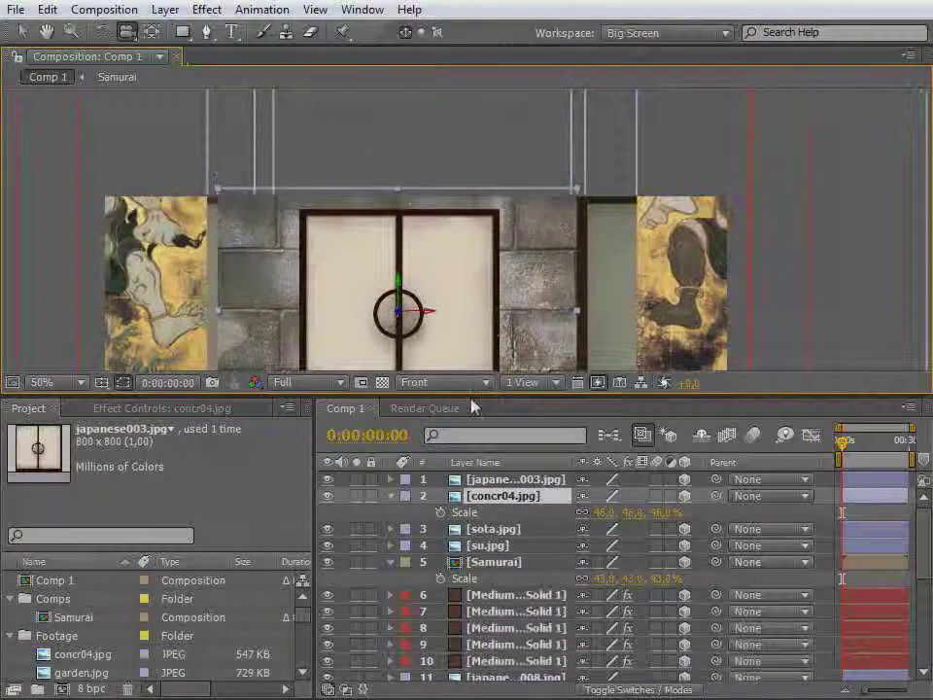
click(427, 408)
click(345, 408)
drag(353, 396, 335, 527)
drag(375, 377, 392, 314)
click(182, 32)
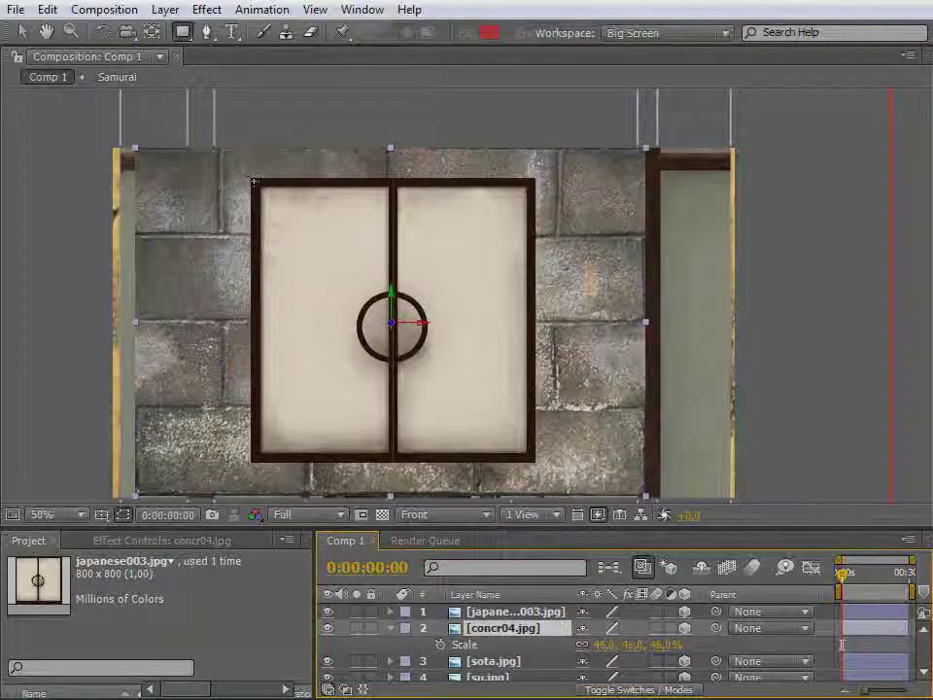
drag(254, 181, 268, 181)
drag(408, 332, 486, 387)
drag(540, 430, 532, 458)
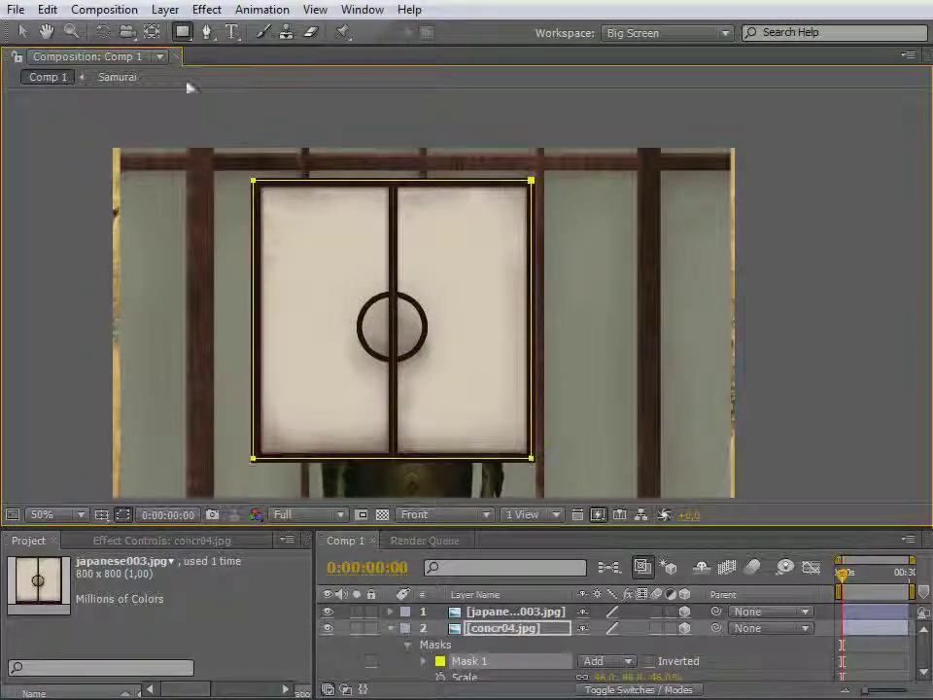
Set Mask 1 of concr04.jpg to Subtract so it cuts a door opening in the stone wall
click(21, 31)
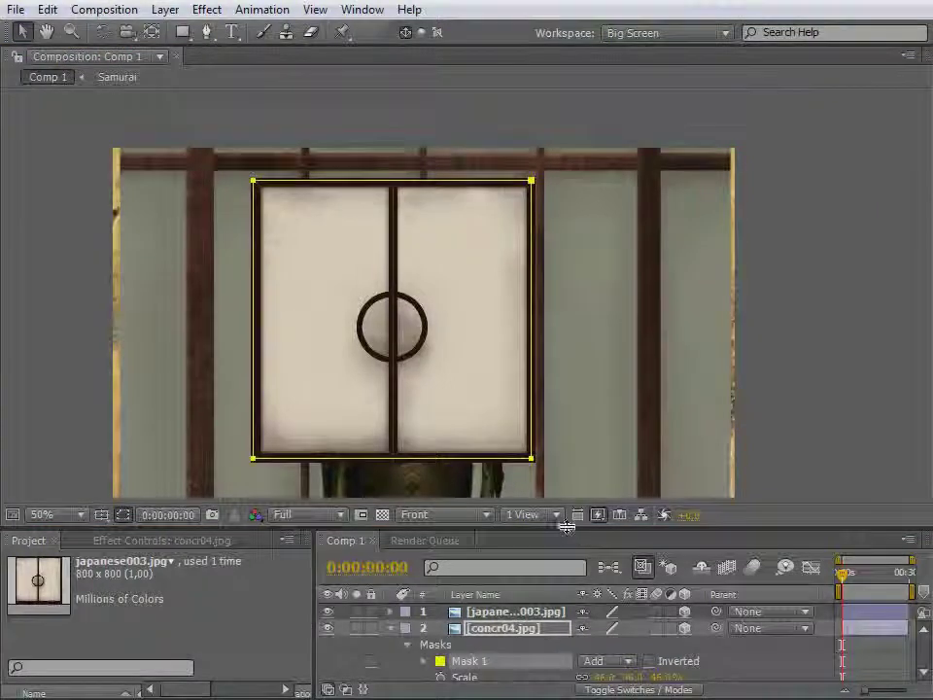
drag(565, 522, 565, 449)
click(606, 587)
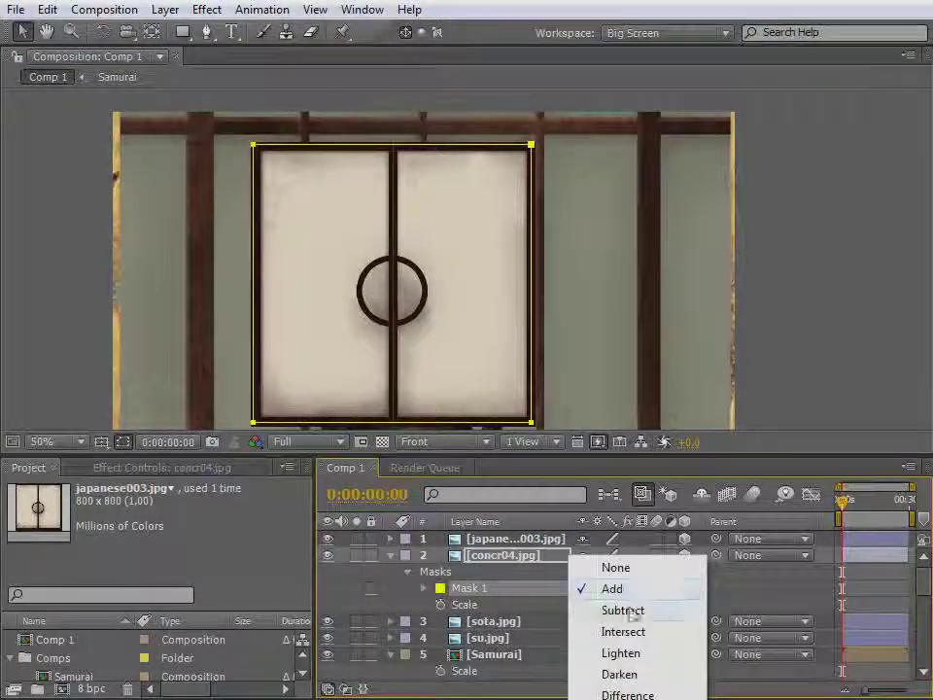
click(625, 609)
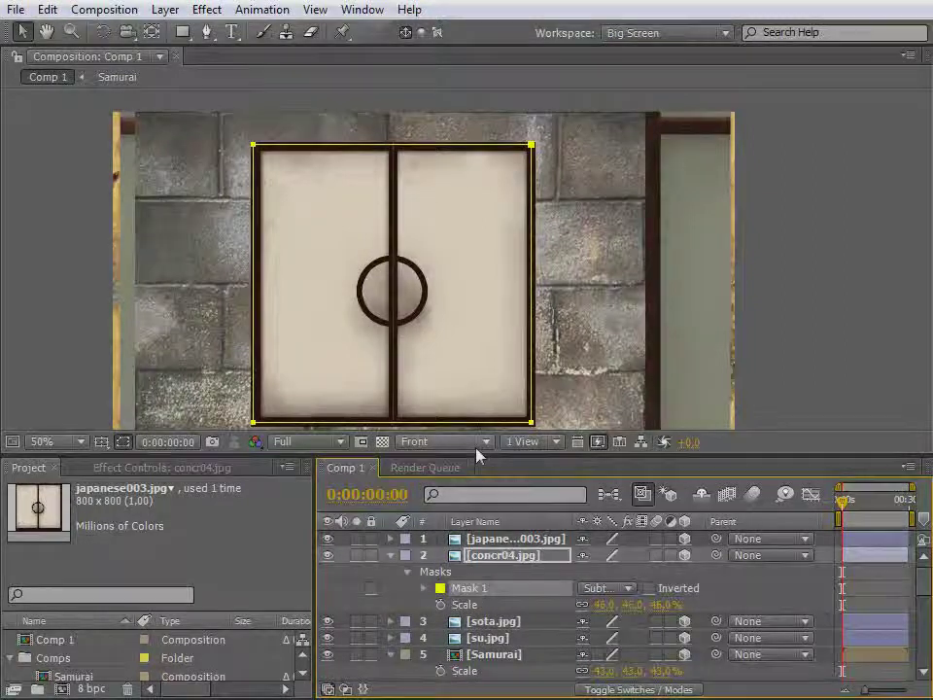
drag(473, 453, 465, 532)
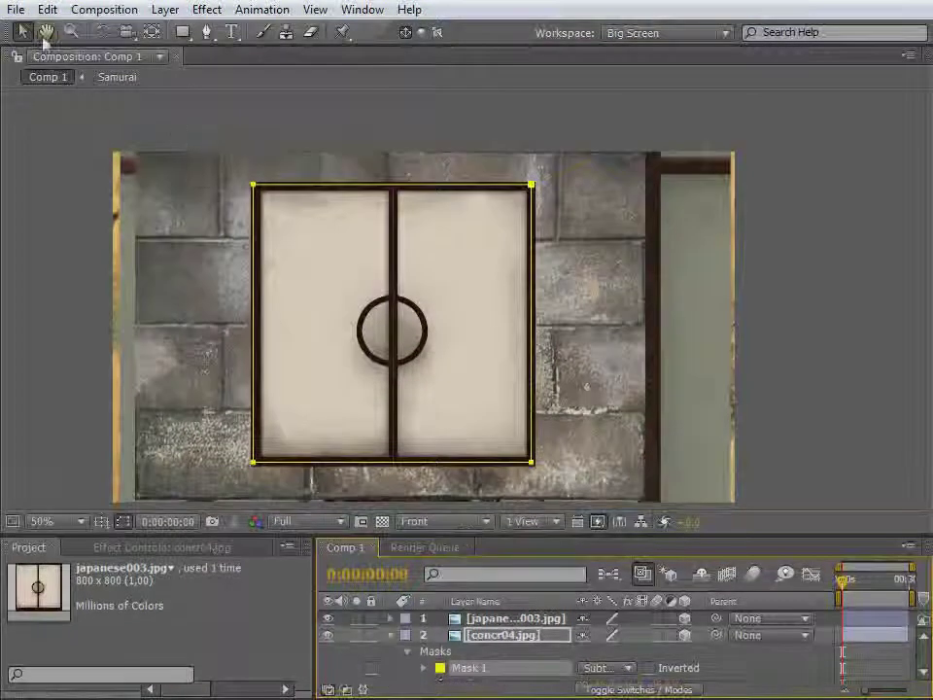
In Custom View 1, move the concr04.jpg stone wall forward in depth so it stands a short distance in front of the door
click(455, 521)
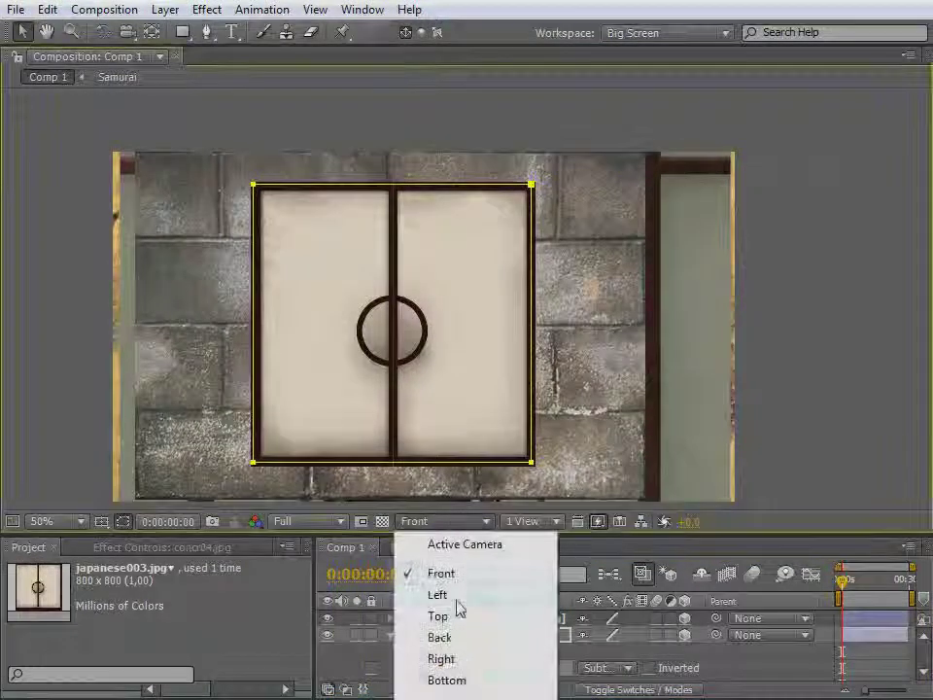
click(456, 697)
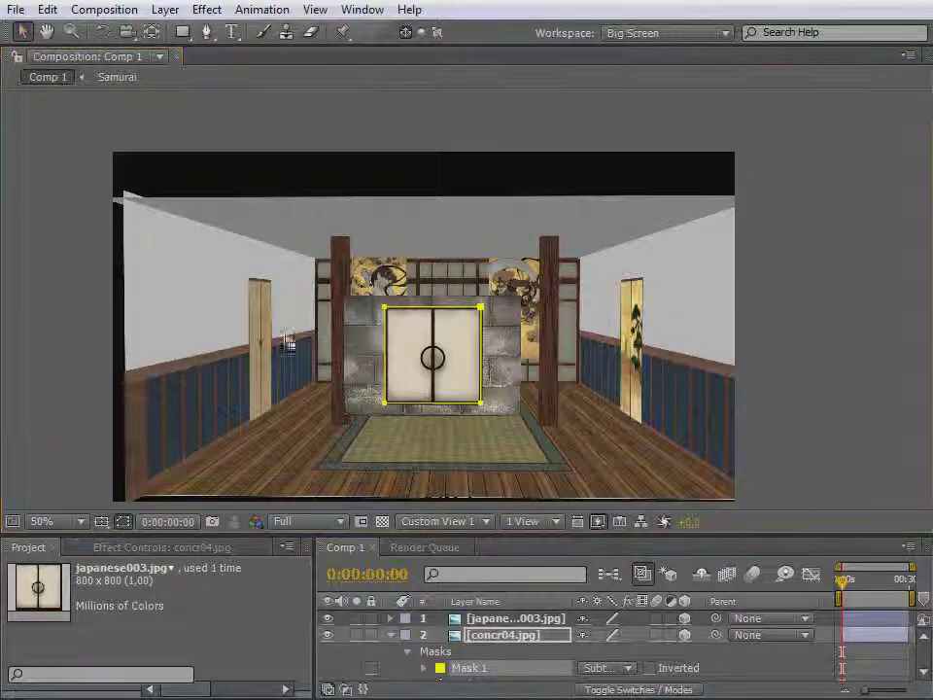
click(515, 618)
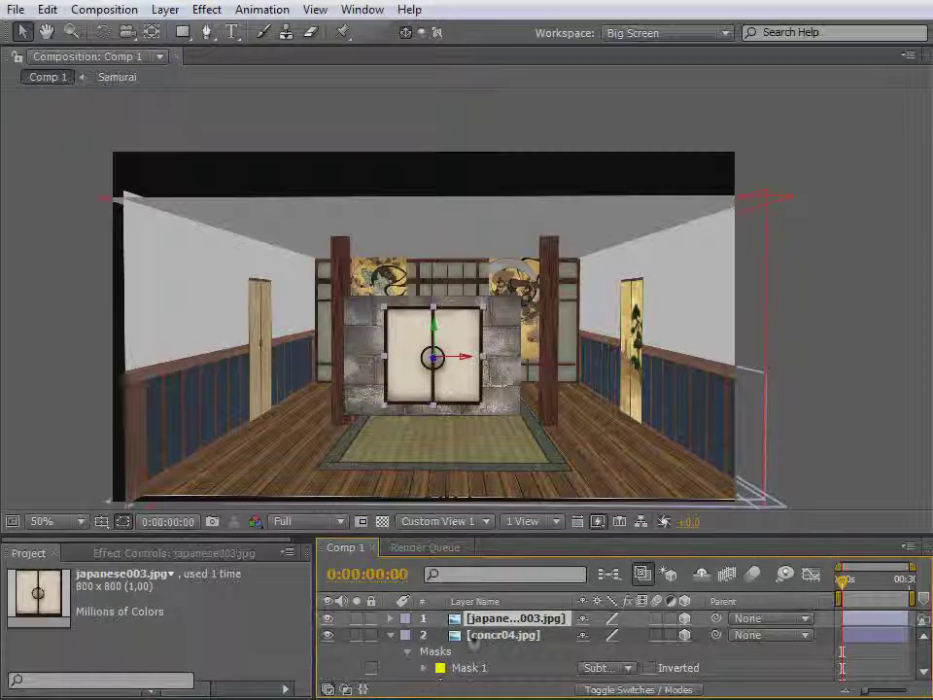
click(475, 636)
drag(434, 365, 371, 461)
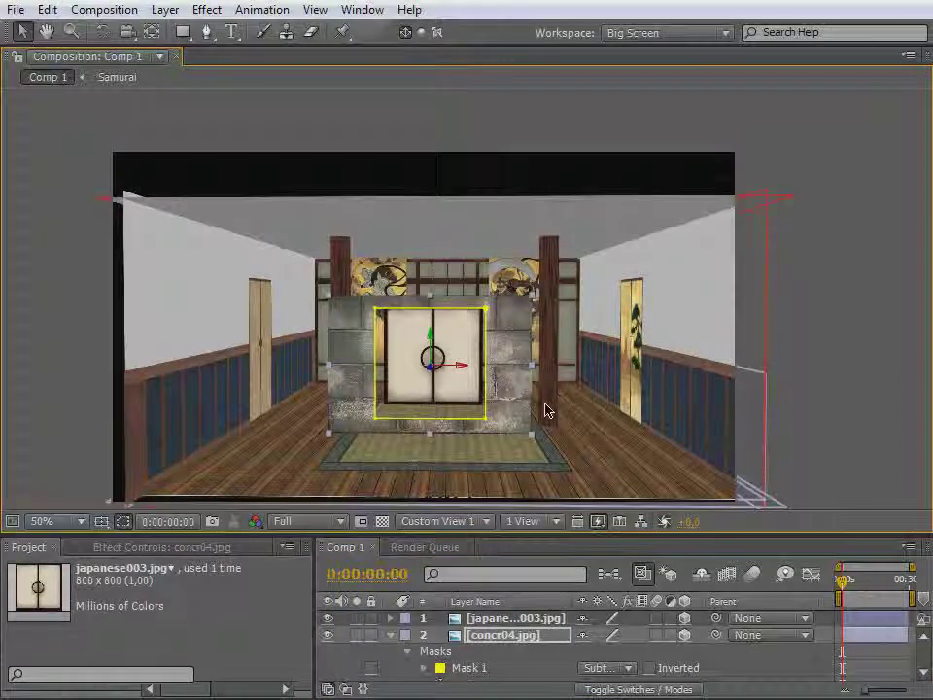
key(c)
drag(545, 412, 441, 410)
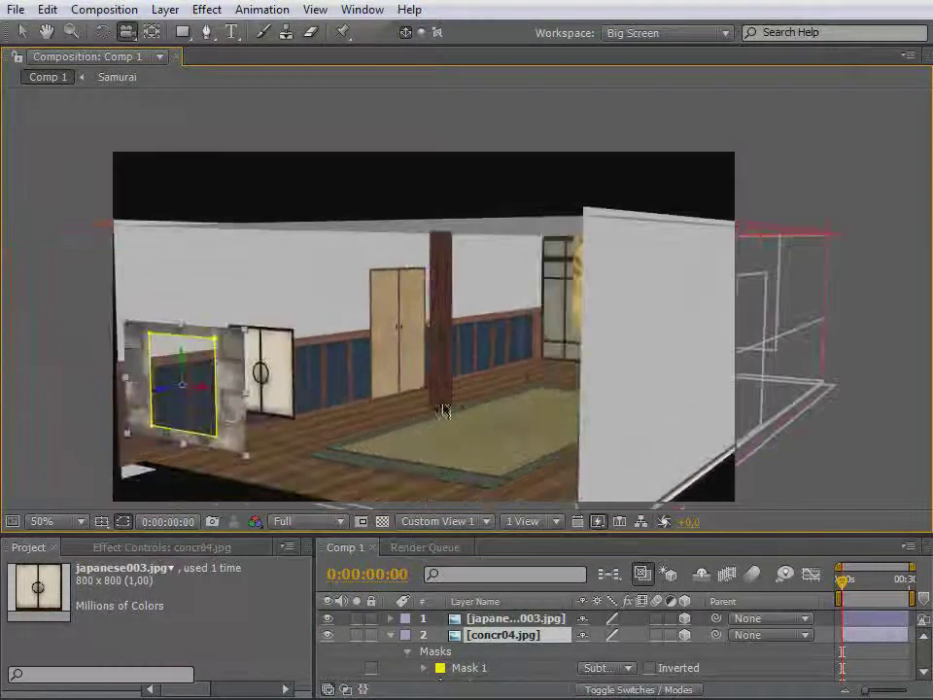
key(v)
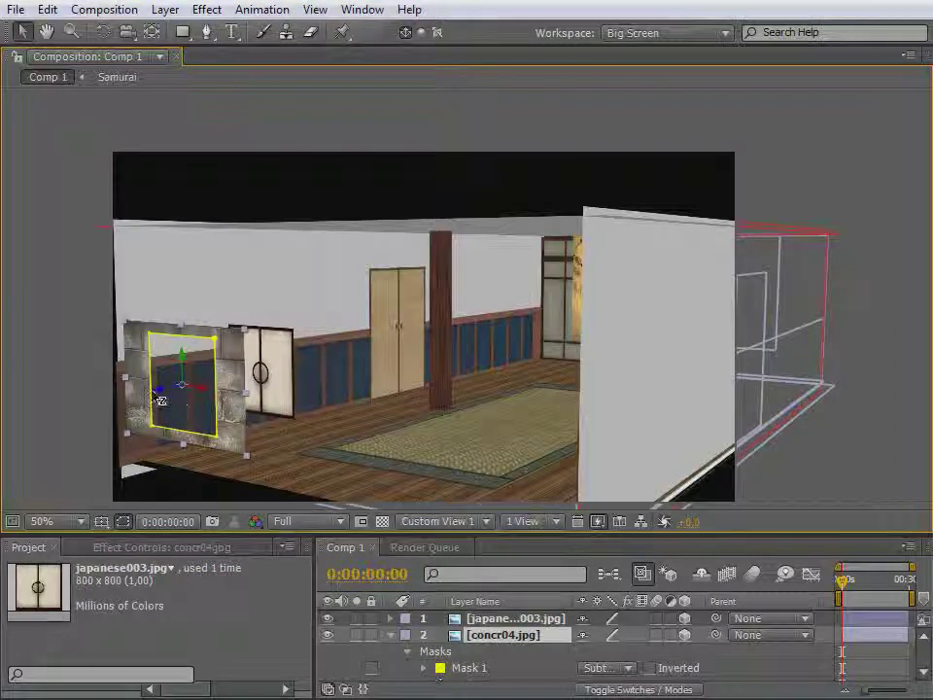
drag(161, 399, 566, 368)
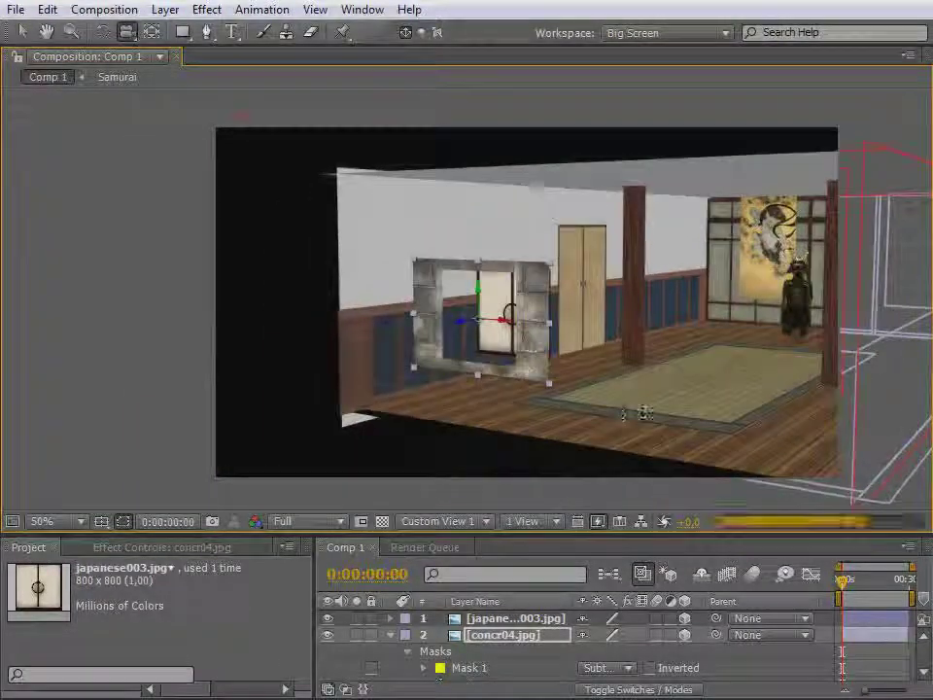
drag(643, 410, 643, 467)
drag(454, 410, 749, 427)
drag(815, 377, 565, 390)
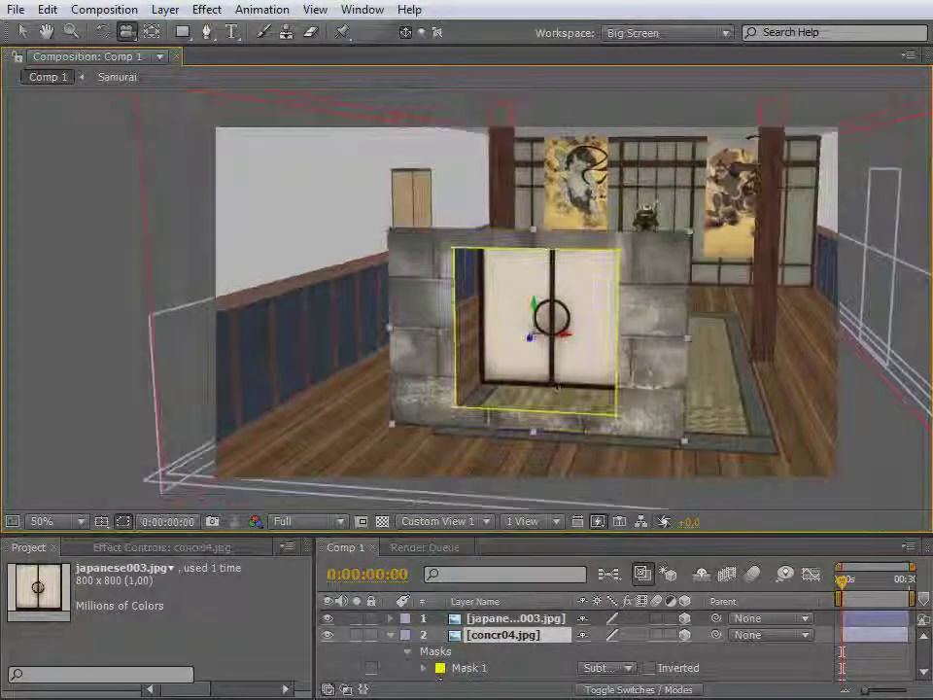
Hide every layer of Comp 1 except japanese003.jpg and concr04.jpg
click(23, 33)
drag(432, 534, 427, 292)
scroll(568, 566, down, 4)
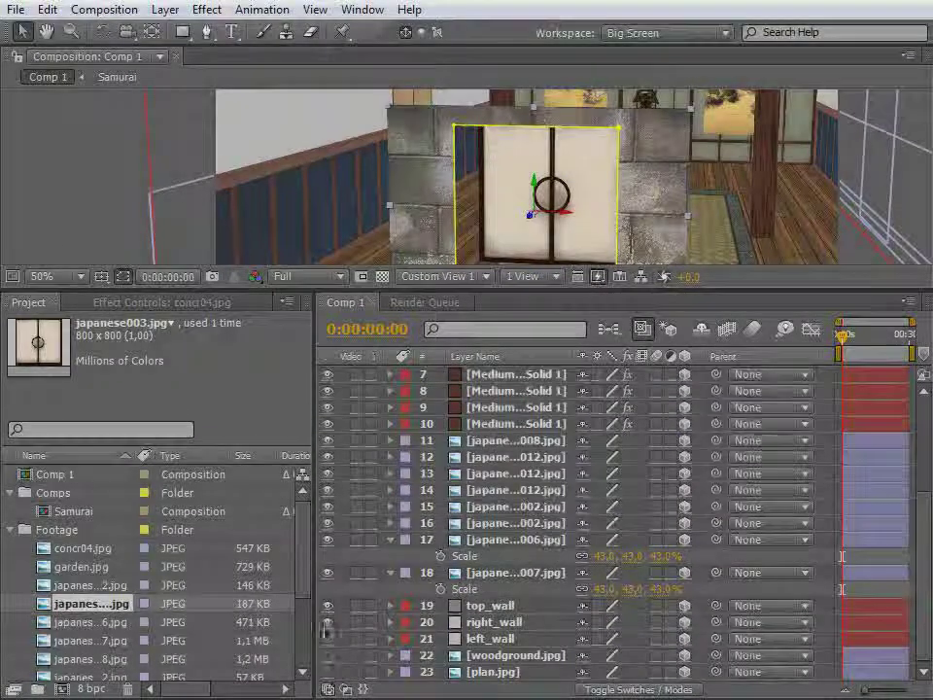
drag(326, 557, 331, 386)
click(330, 378)
scroll(331, 380, up, 2)
scroll(331, 386, up, 2)
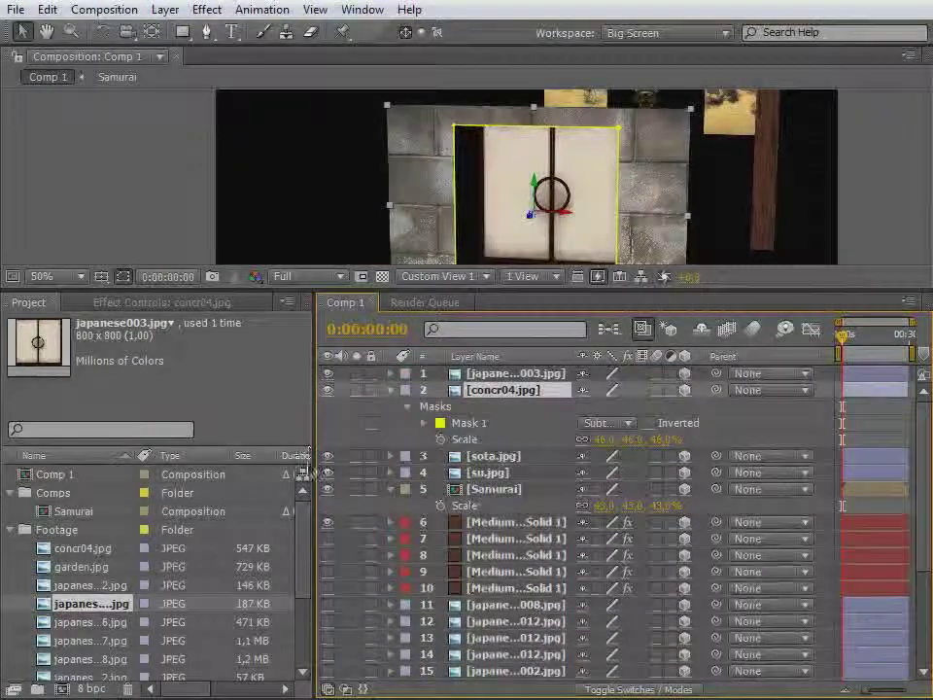
drag(327, 525, 331, 454)
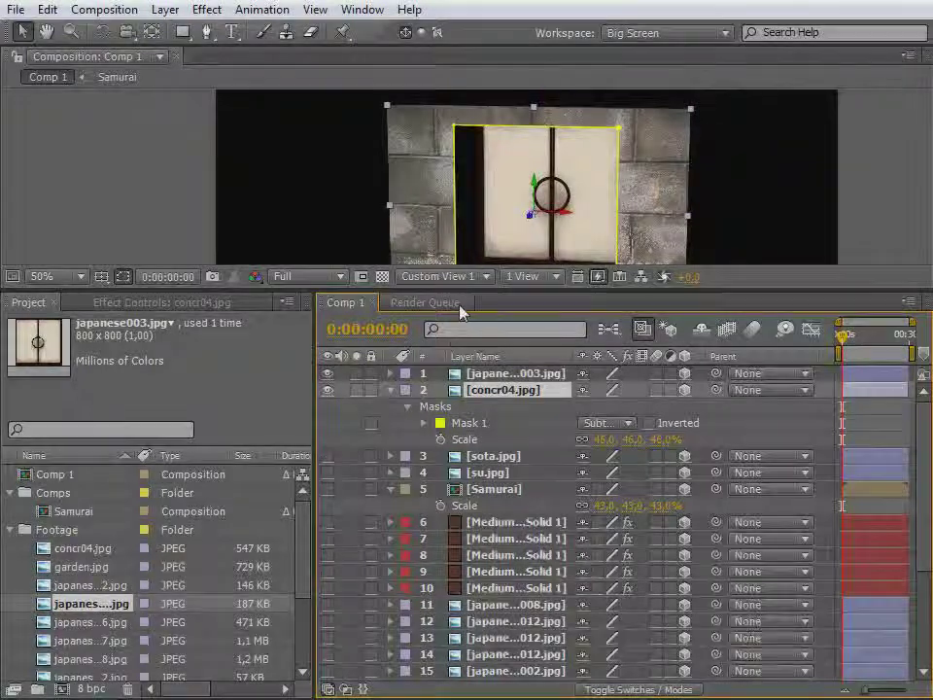
drag(466, 294, 476, 491)
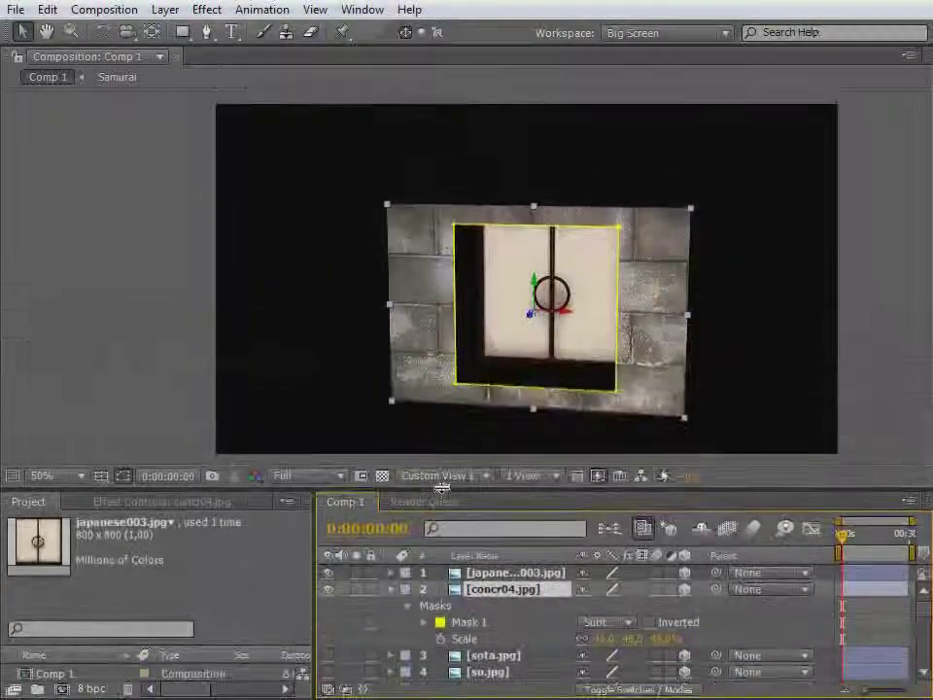
Duplicate the concr04.jpg layer and delete the mask from the copy to get a solid stone wall
key(c)
drag(506, 370, 486, 335)
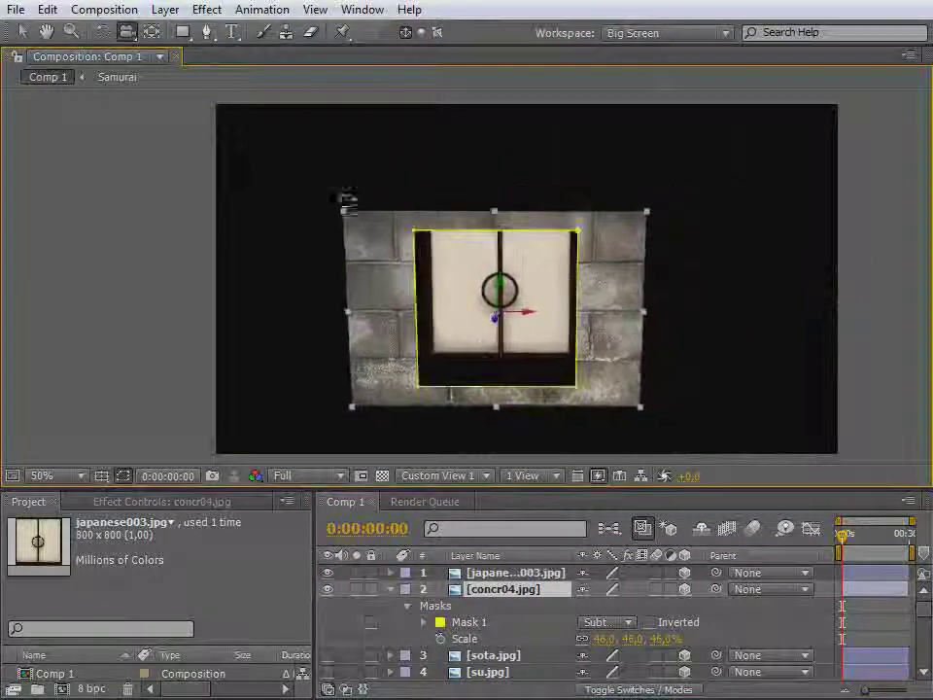
click(22, 31)
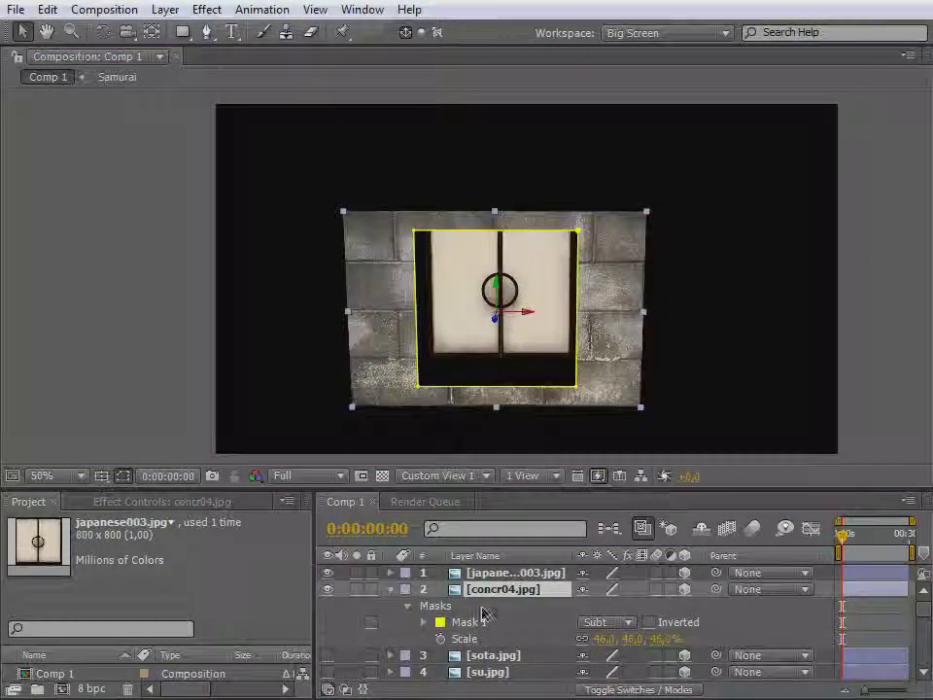
click(389, 590)
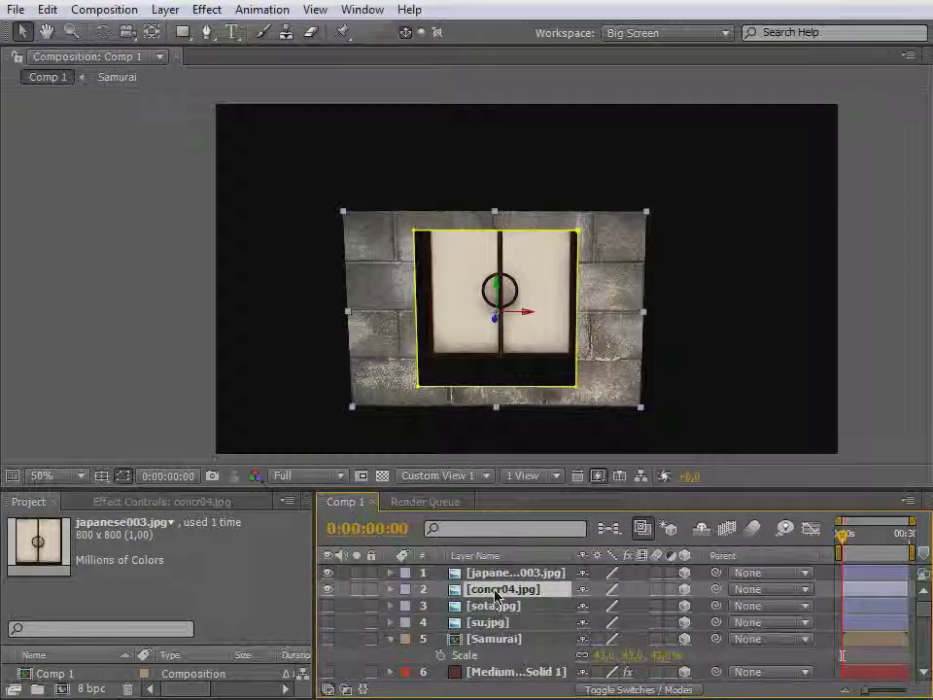
key(ctrl+d)
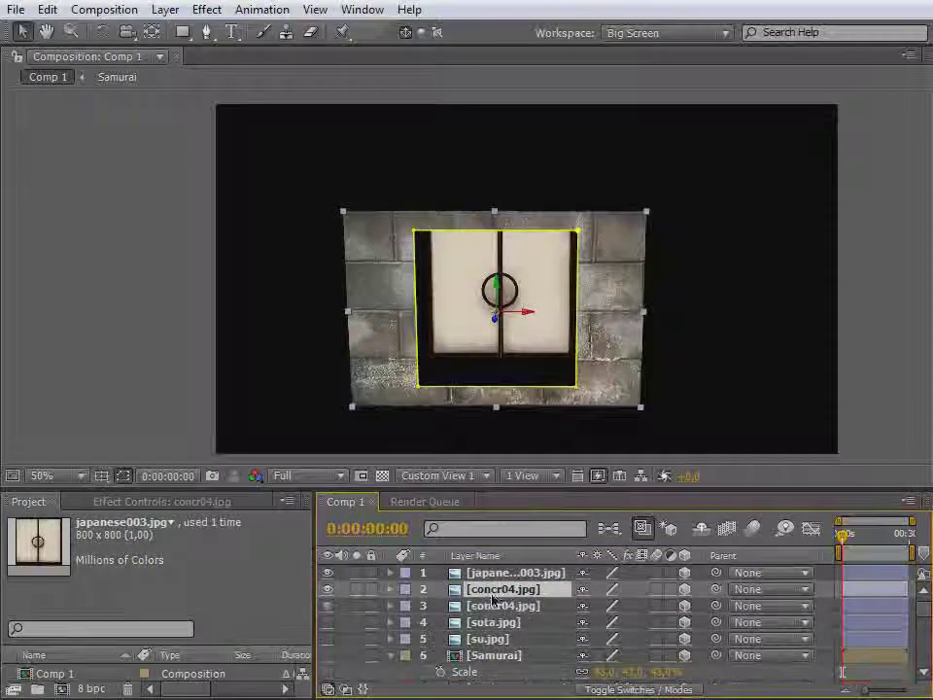
click(390, 589)
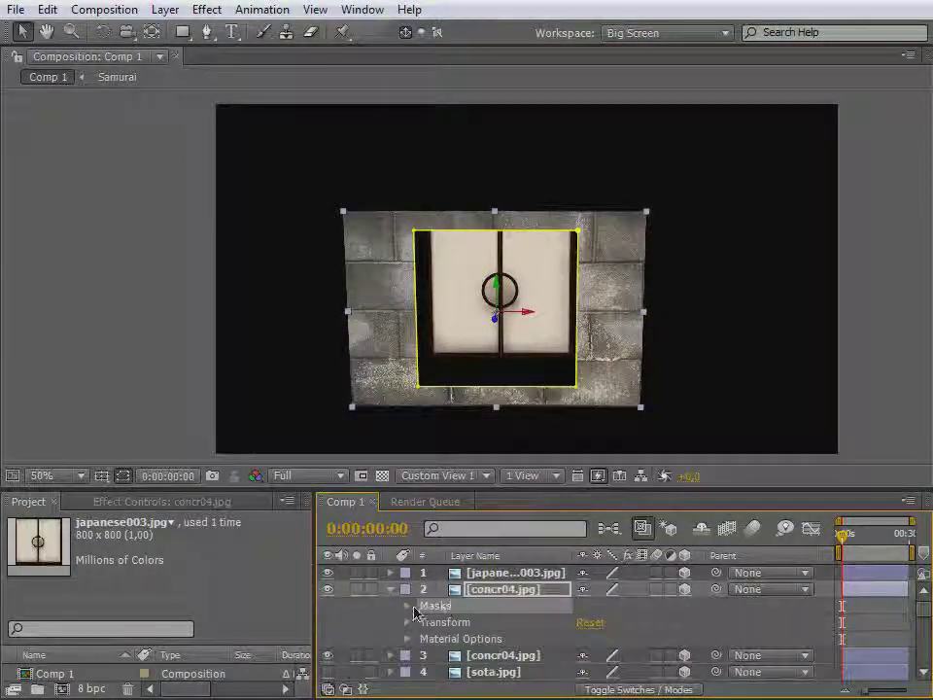
click(408, 605)
key(Delete)
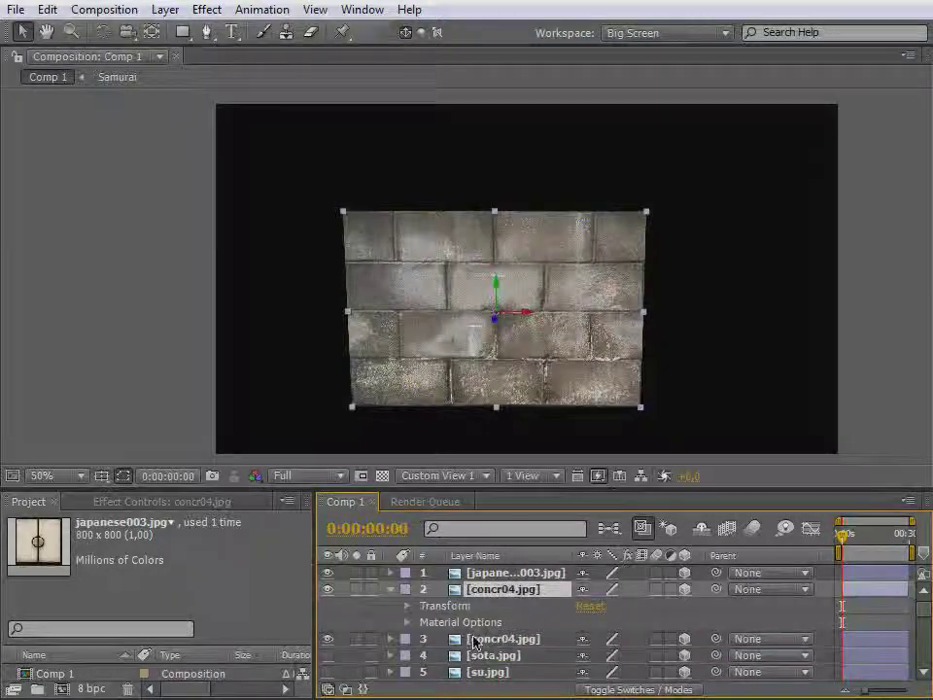
Place the unmasked concr04.jpg copy flush against the doorway wall's right edge and a duplicate of it flush against the left edge
drag(533, 317, 697, 359)
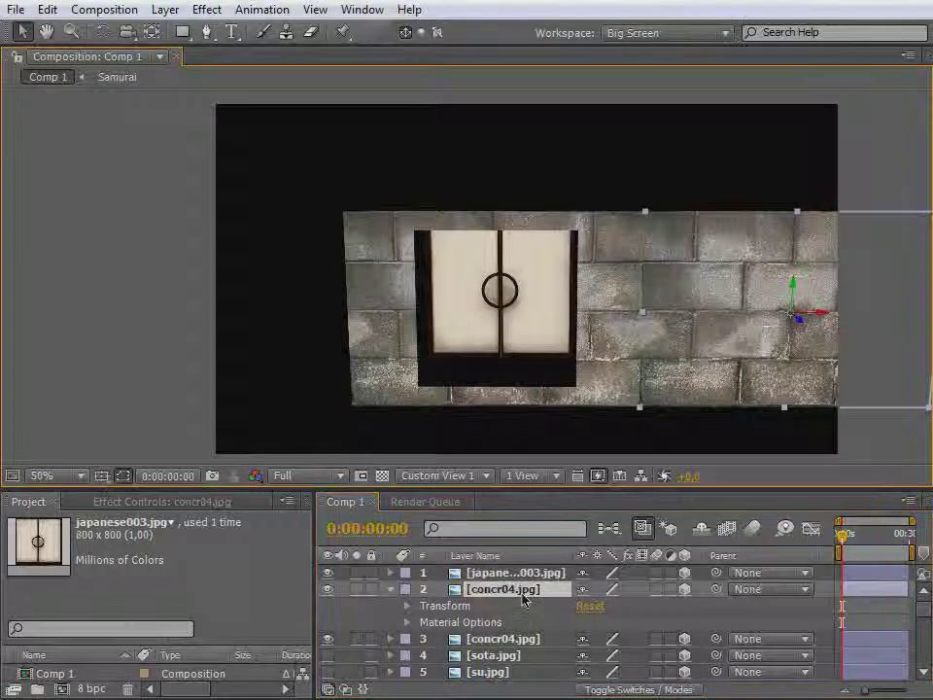
key(ctrl+d)
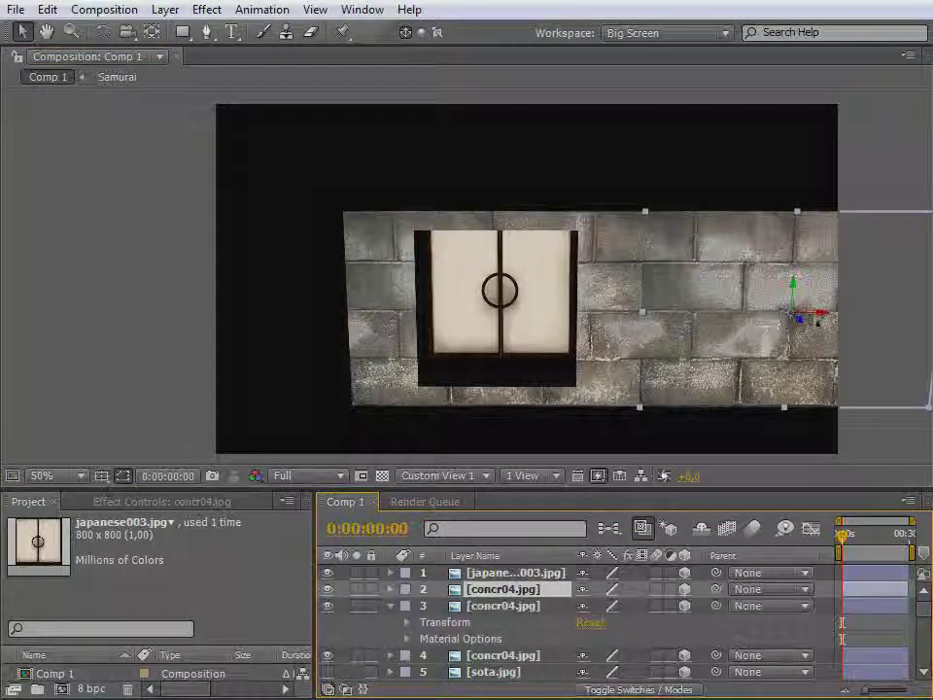
drag(824, 321, 479, 370)
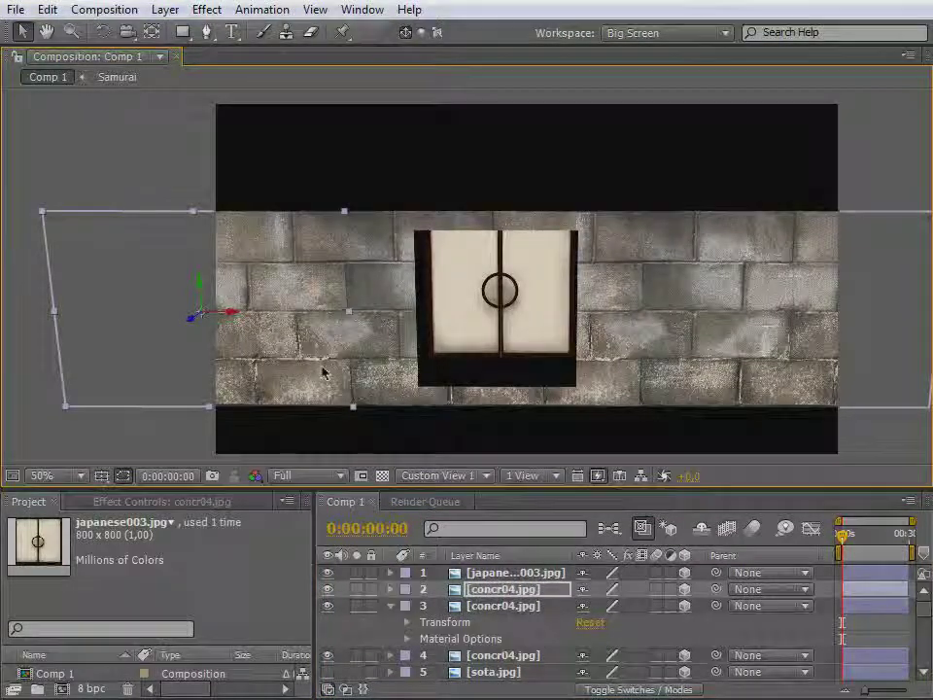
Duplicate the solid concr04.jpg wall three times to lay a lower row of left, centre and right pieces directly beneath the doorway row
key(ctrl+d)
drag(201, 292, 202, 409)
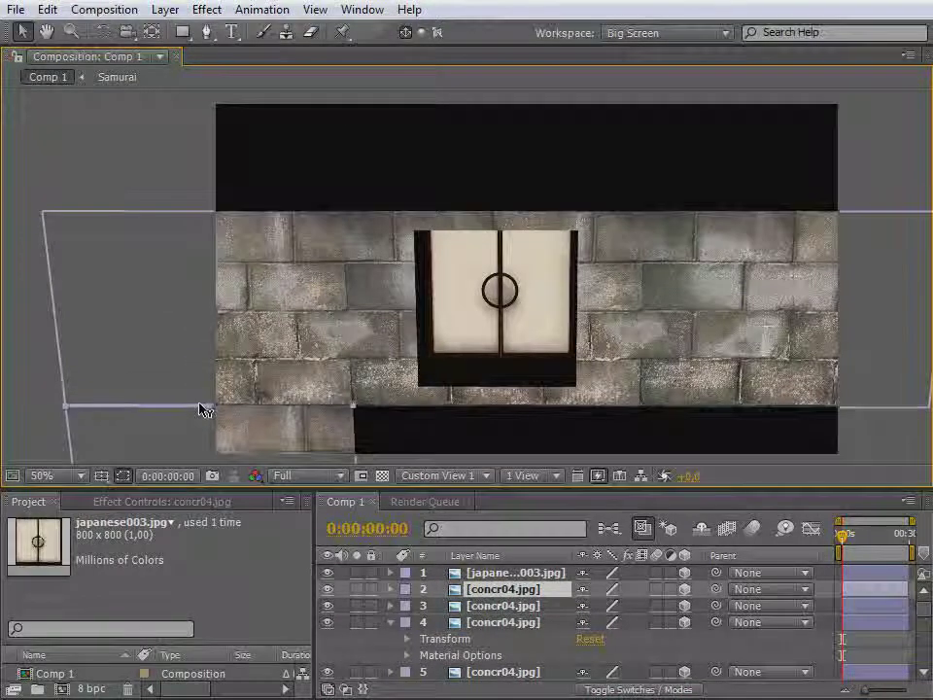
key(ctrl+d)
key(space)
drag(231, 417, 234, 382)
drag(249, 468, 420, 476)
key(ctrl+d)
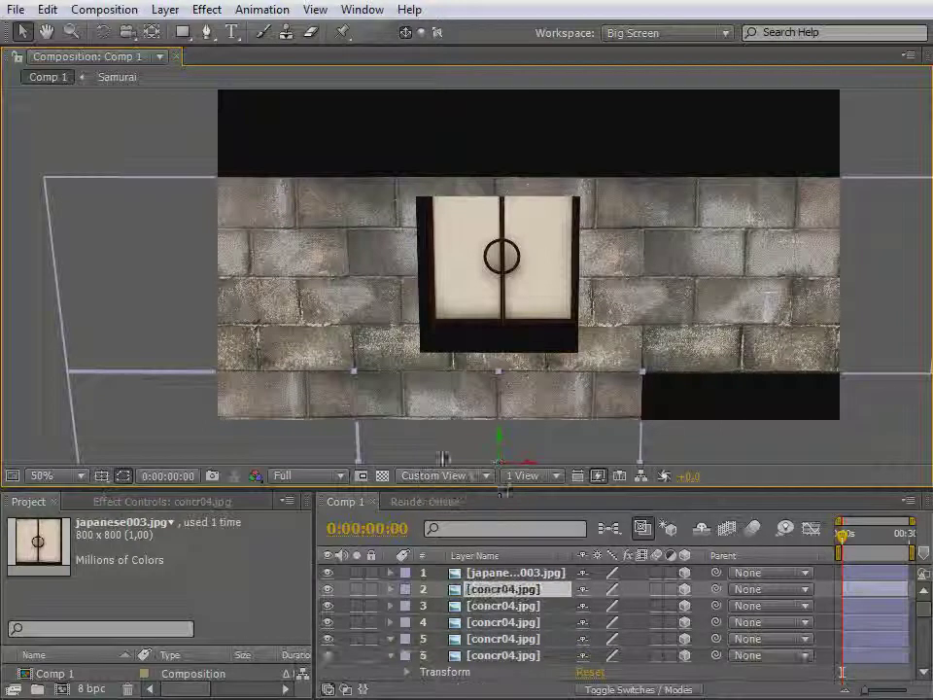
drag(530, 469, 701, 468)
Duplicate the three lower-row concr04.jpg pieces and place the copies directly above the doorway row
key(Return)
shift+click(312, 439)
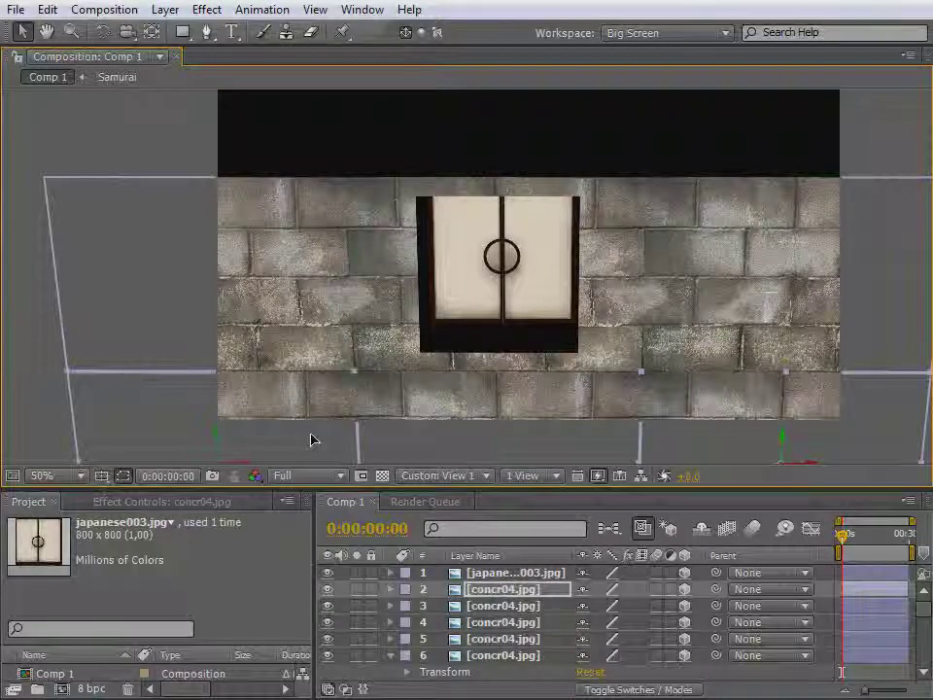
shift+click(602, 444)
shift+click(678, 438)
shift+click(679, 437)
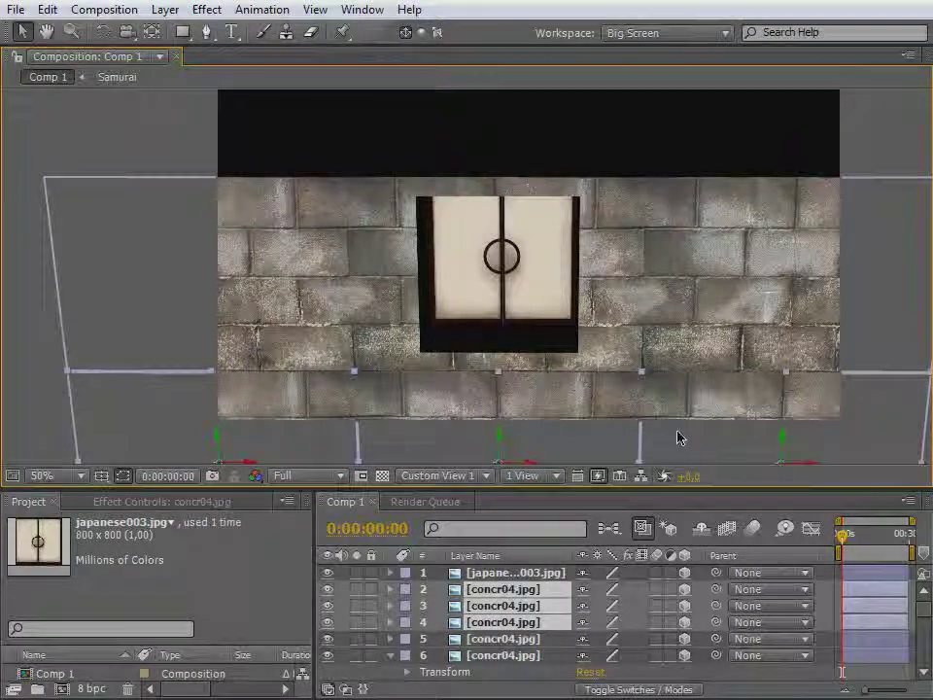
key(ctrl+d)
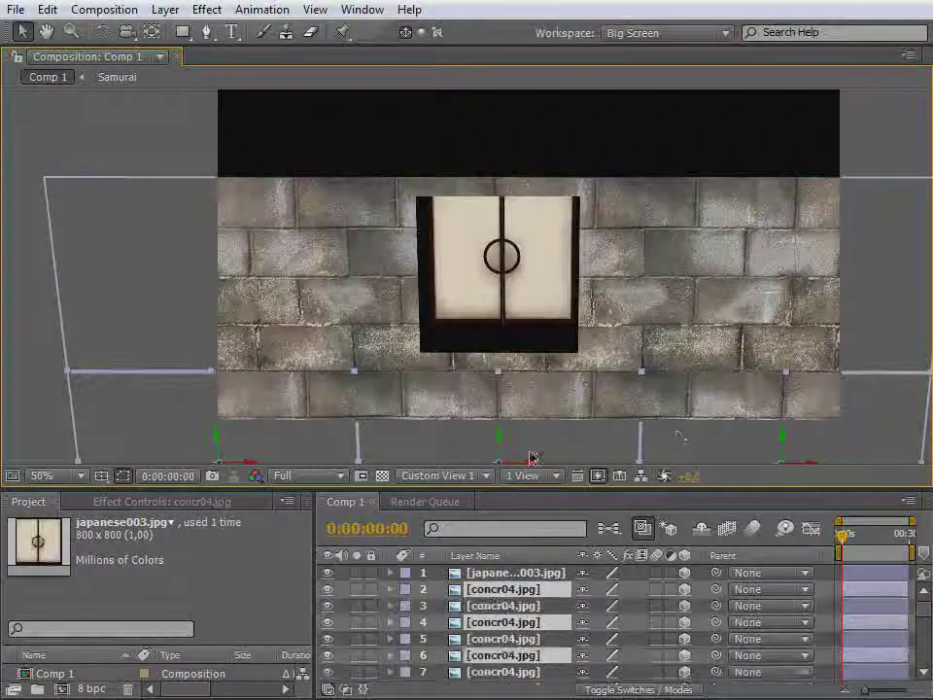
drag(501, 444, 546, 210)
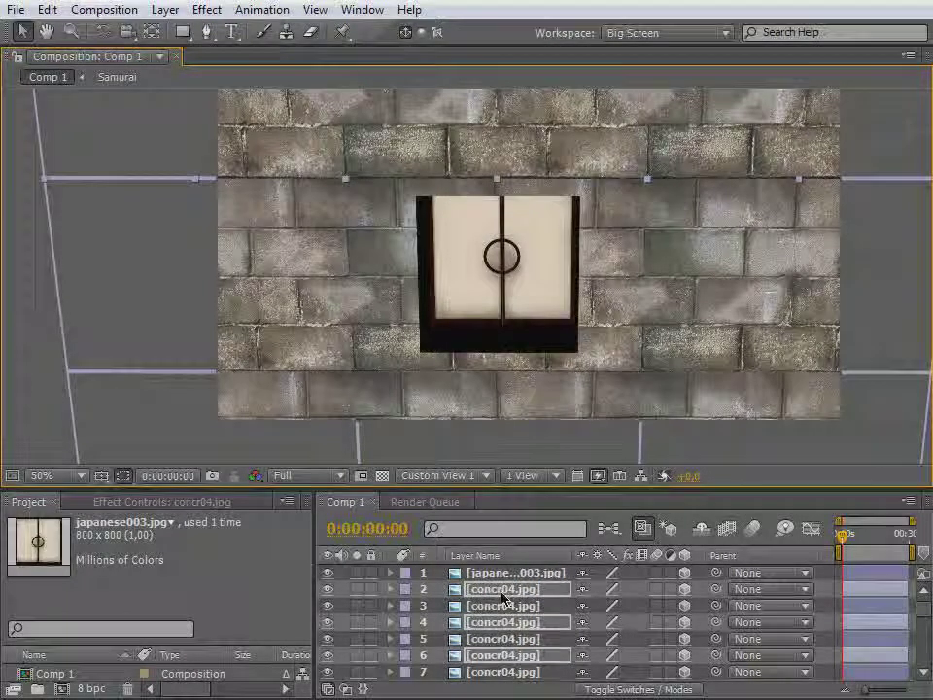
Flip the upper row of concr04.jpg pieces vertically by unlinking the scale and setting its Y value to -46%
key(s)
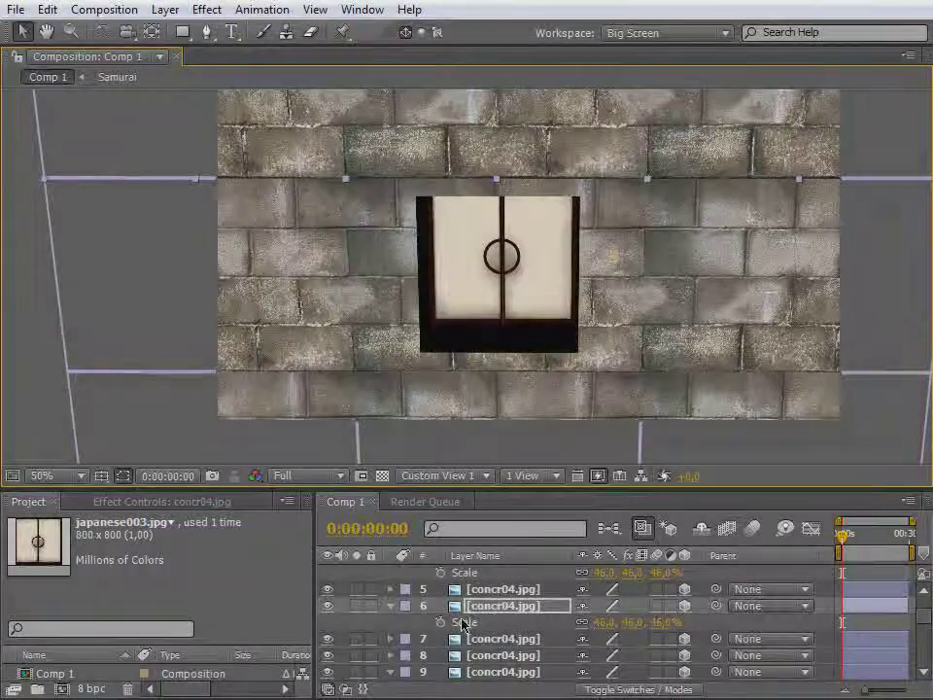
click(581, 623)
click(626, 623)
key(Left)
key(Return)
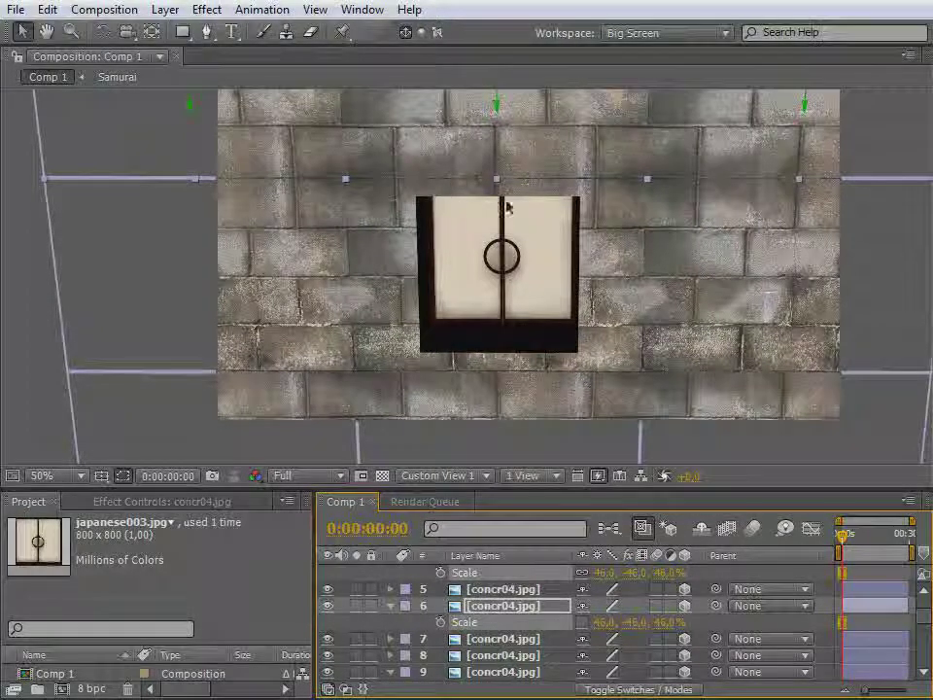
Shift the flipped upper row sideways by about half a tile so its brick joints are staggered against the doorway row
drag(334, 130, 350, 232)
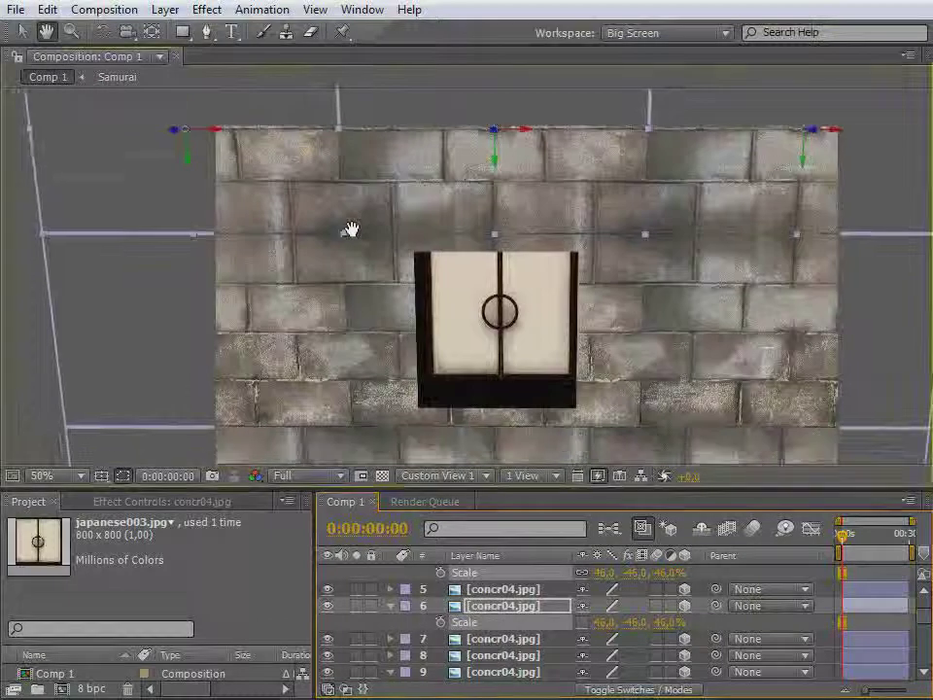
drag(541, 133, 616, 143)
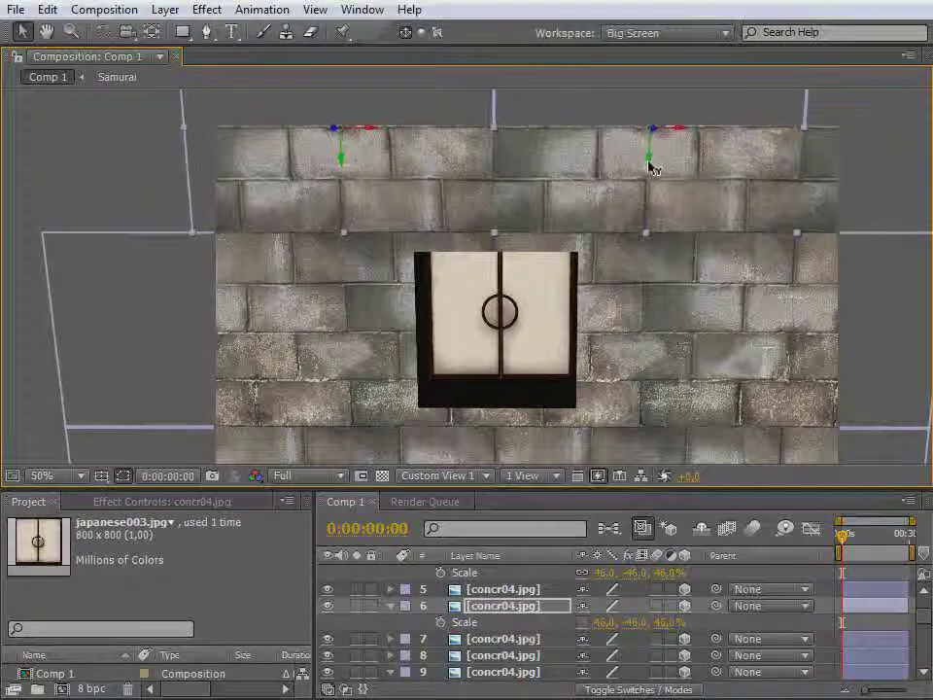
scroll(559, 263, down, 2)
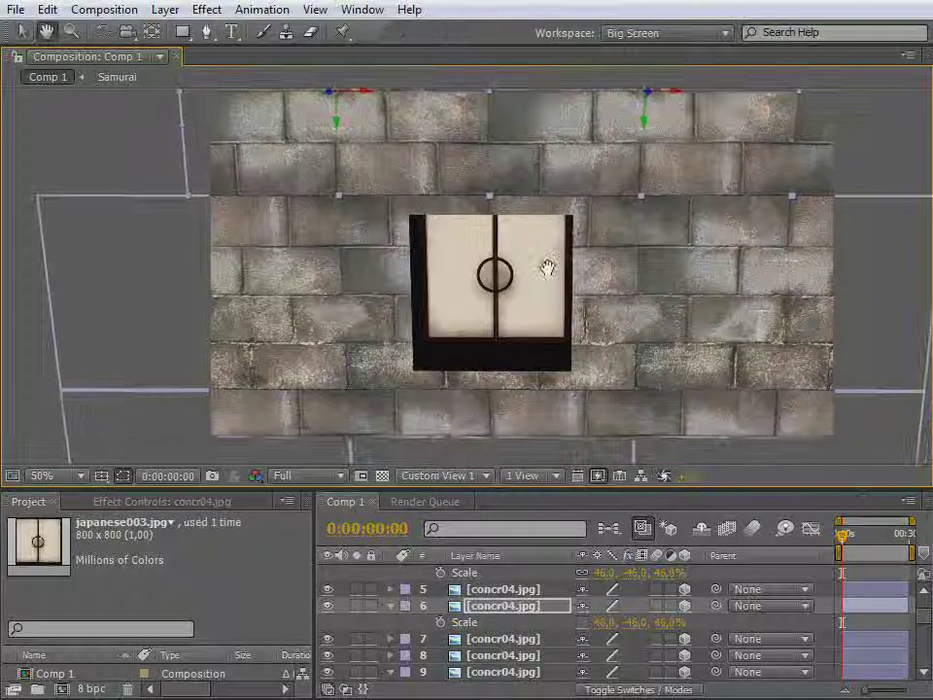
key(c)
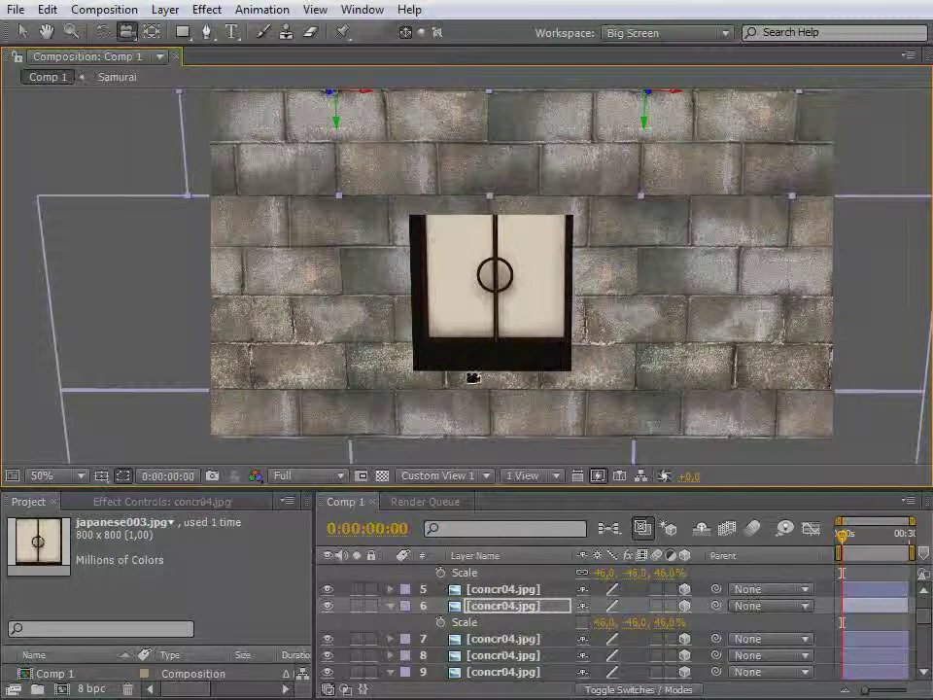
drag(466, 368, 494, 350)
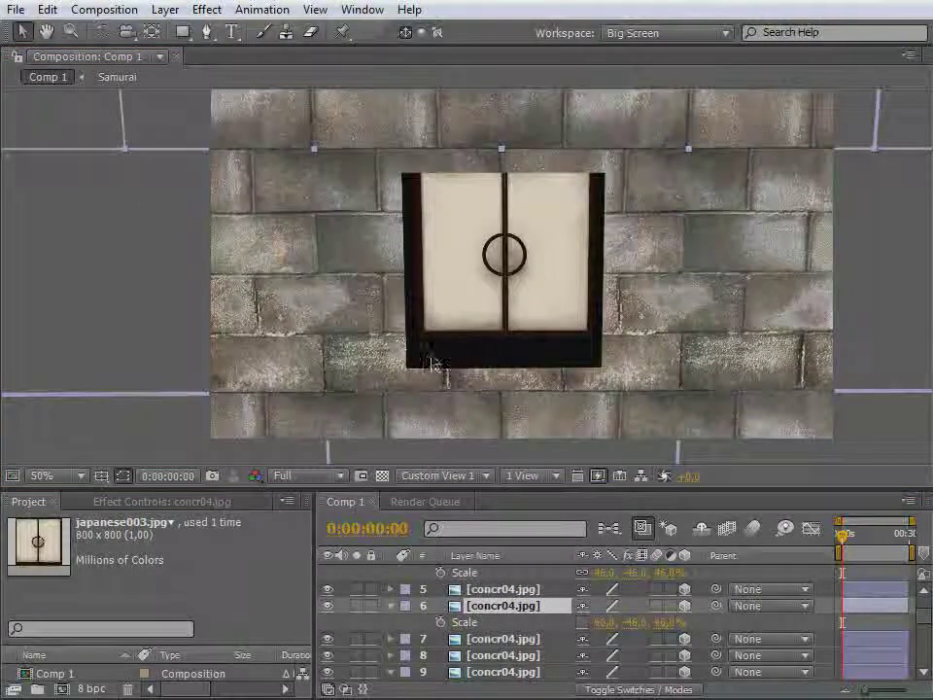
Collapse the expanded scale properties of the upper-row concr04.jpg layers in the layer list
click(617, 302)
click(486, 104)
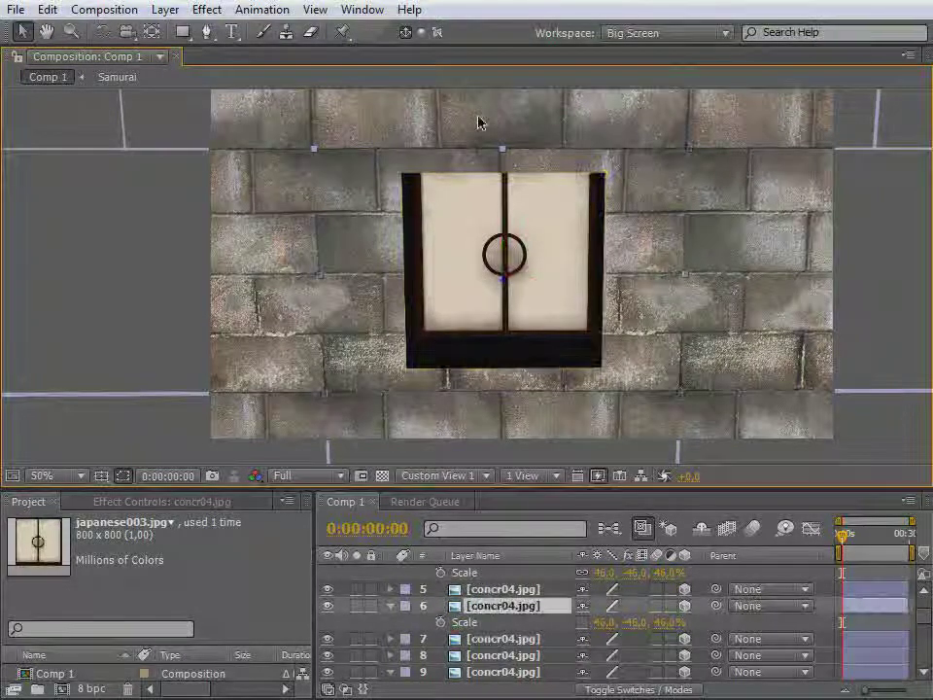
click(369, 265)
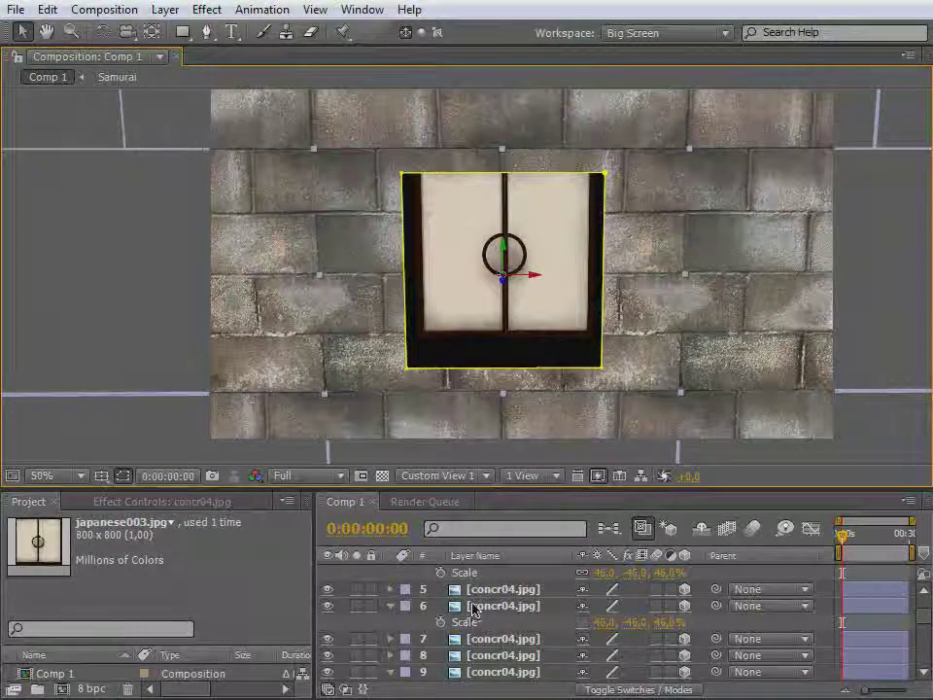
scroll(473, 610, up, 3)
click(391, 589)
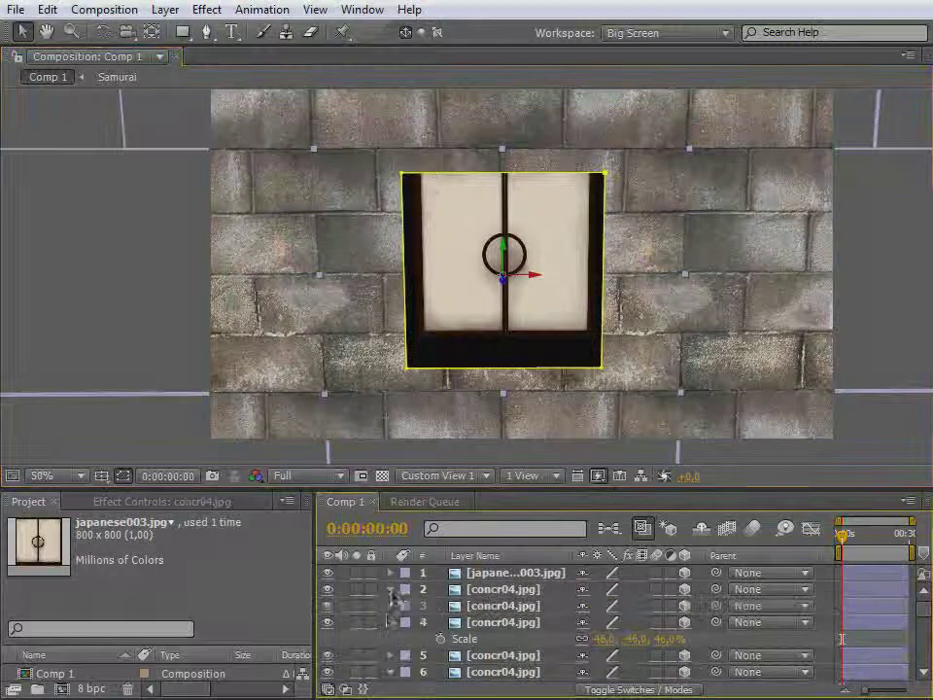
click(390, 628)
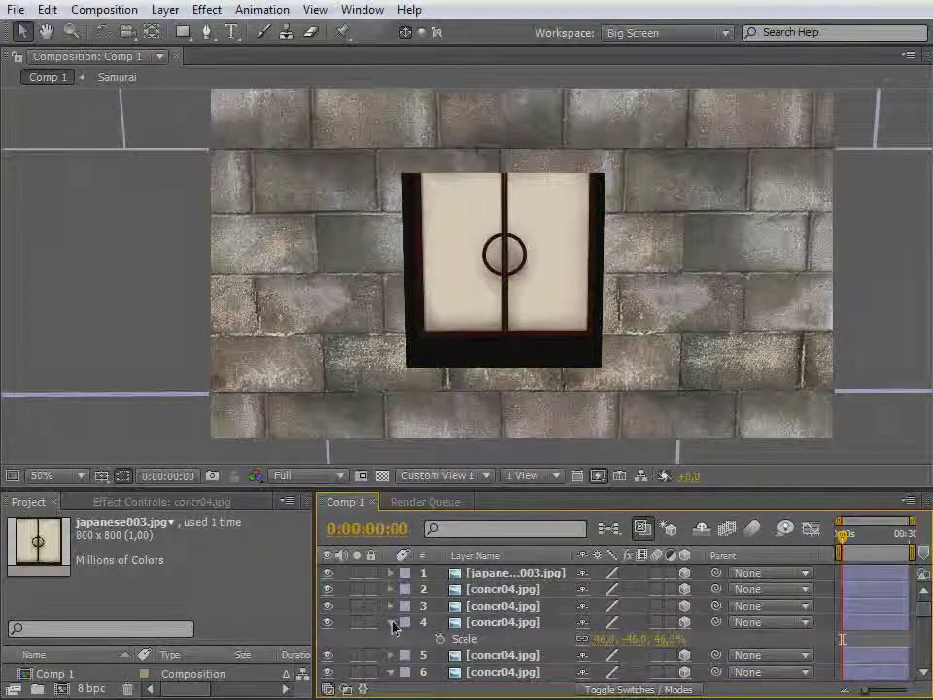
click(391, 623)
click(390, 655)
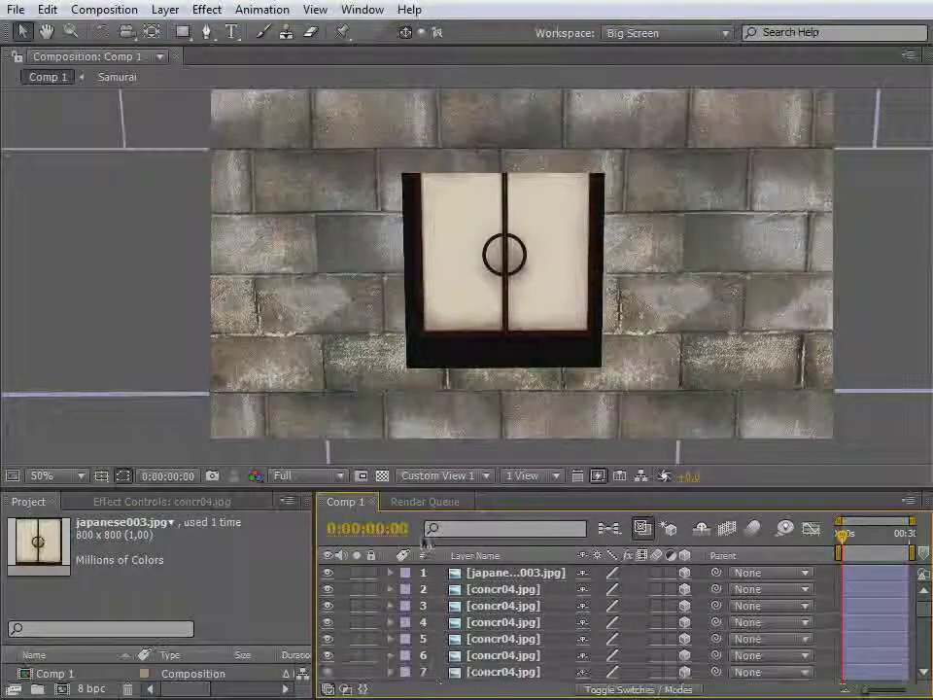
Duplicate the doorway concr04.jpg wall, move the copy to the top of the layer stack and delete its mask
click(367, 344)
scroll(486, 651, down, 3)
scroll(489, 650, up, 3)
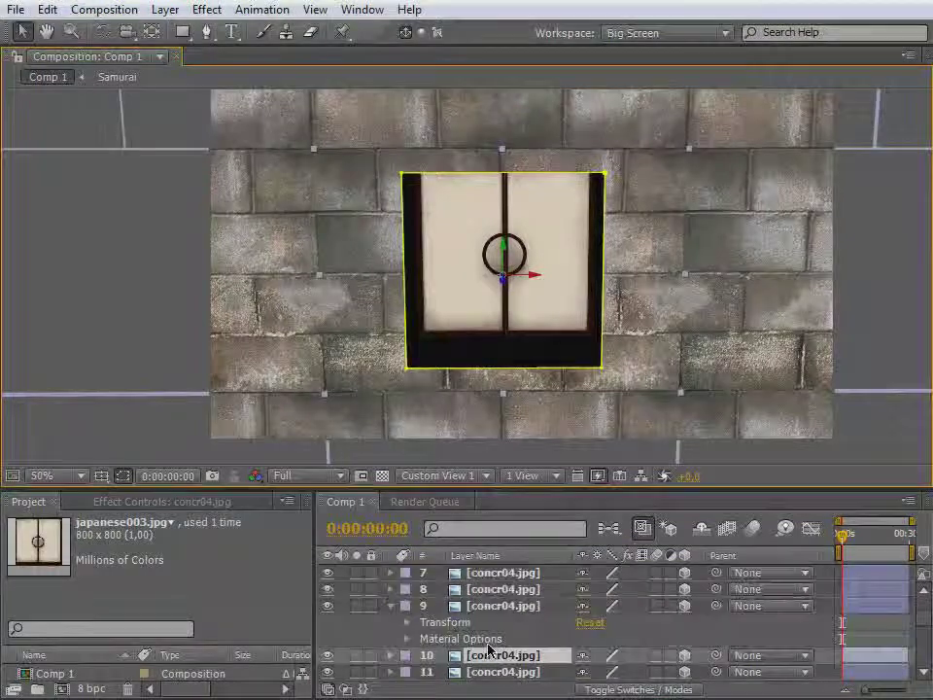
click(390, 606)
drag(489, 625, 492, 574)
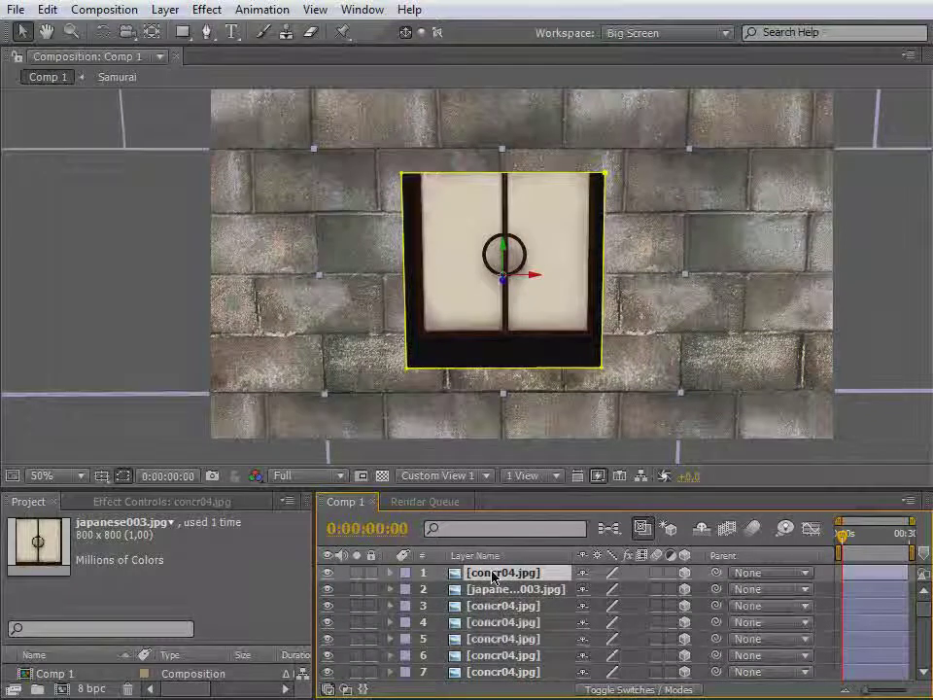
key(m)
click(474, 589)
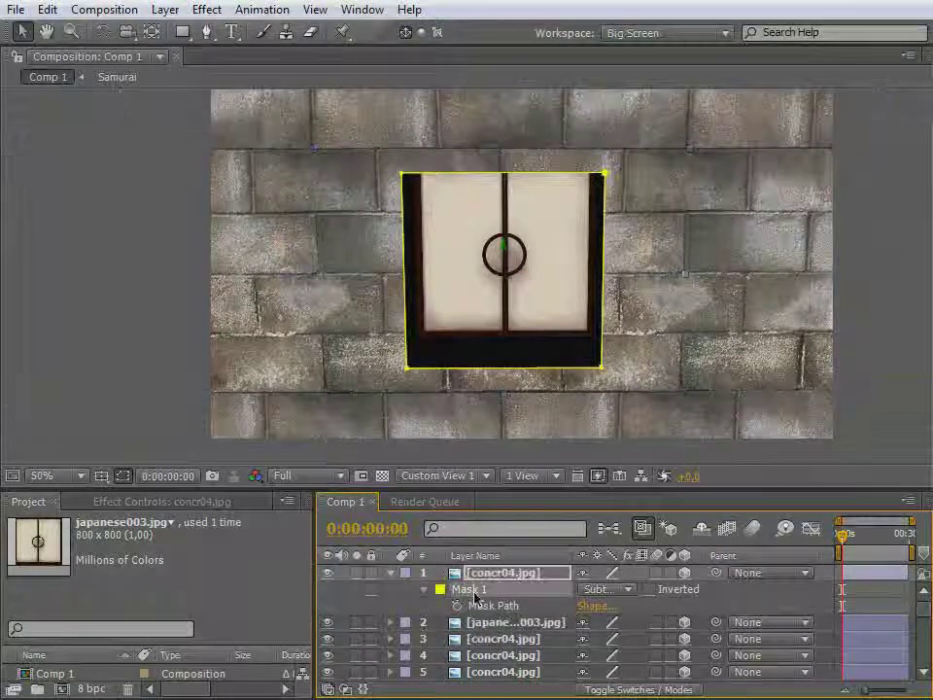
key(Delete)
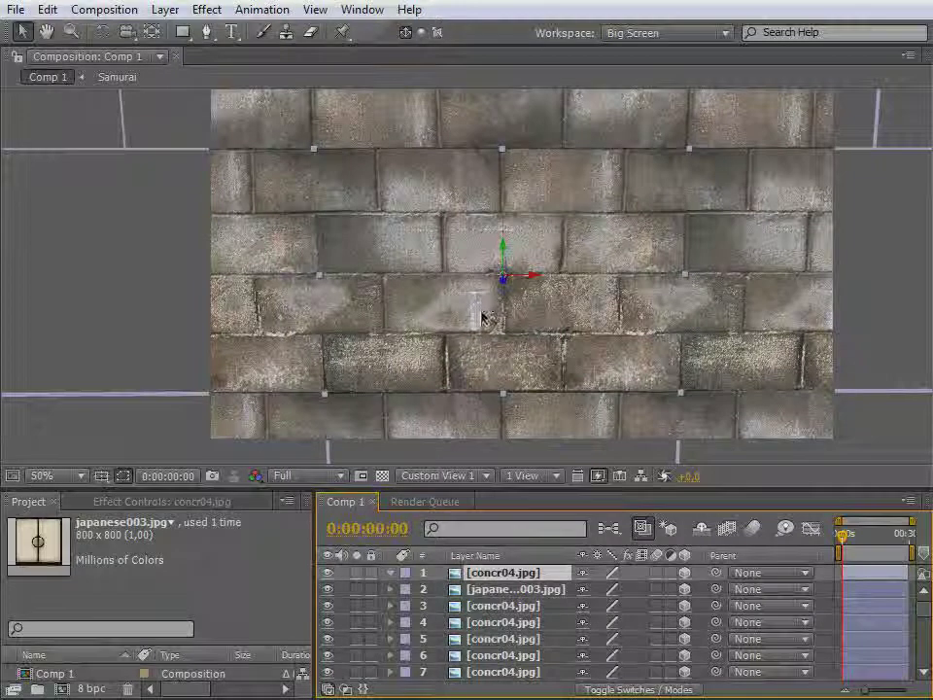
Rotate the unmasked concr04.jpg copy flat and position it as the doorway's floor, flush with the opening's lower edge and the doors
key(w)
drag(540, 276, 596, 398)
key(v)
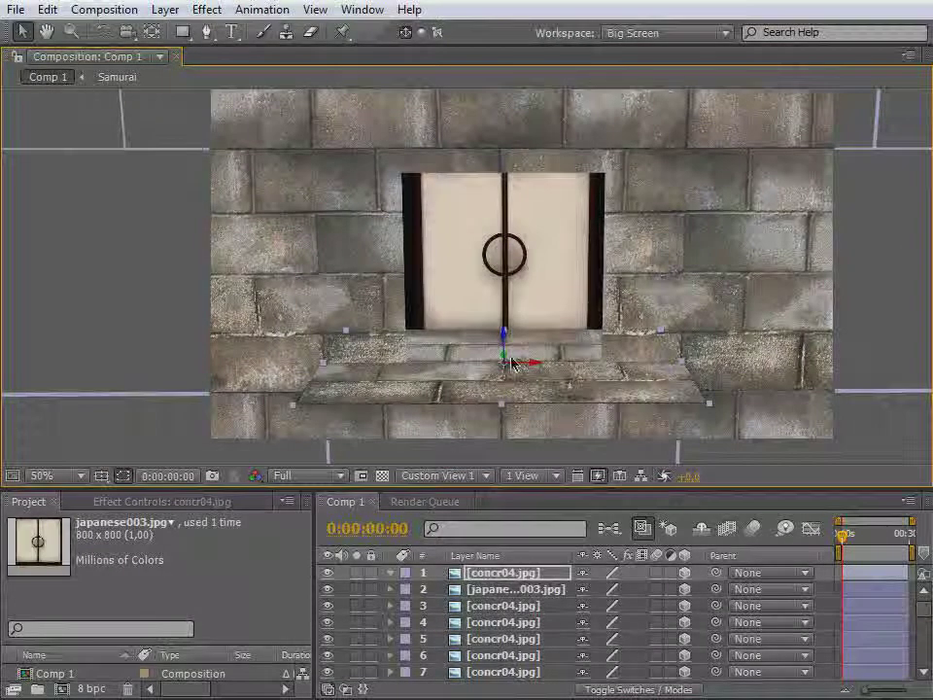
key(c)
drag(520, 370, 681, 330)
drag(621, 340, 647, 306)
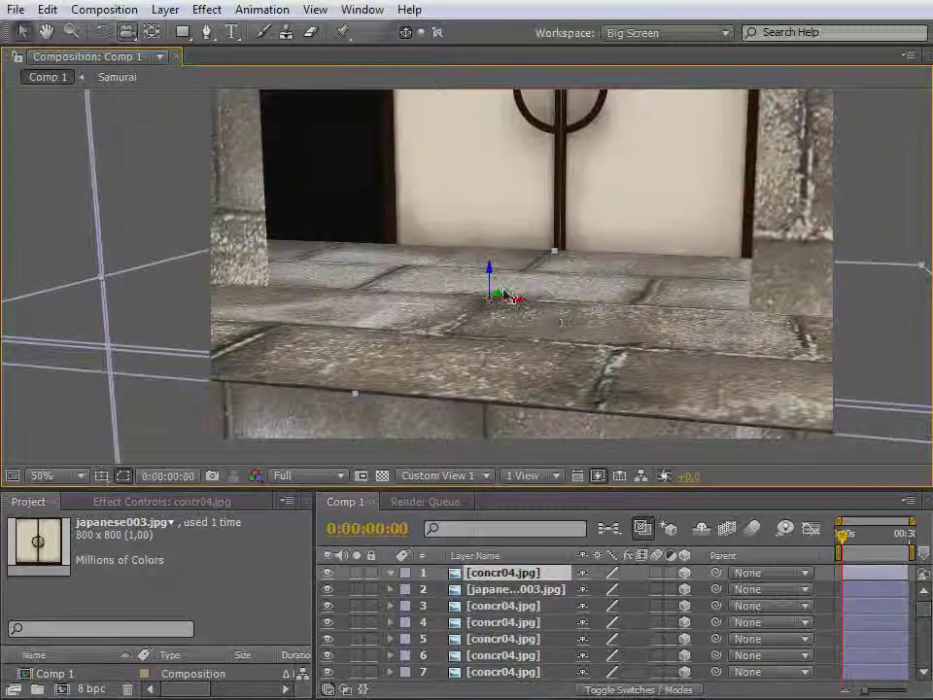
drag(499, 298, 571, 289)
drag(555, 231, 561, 237)
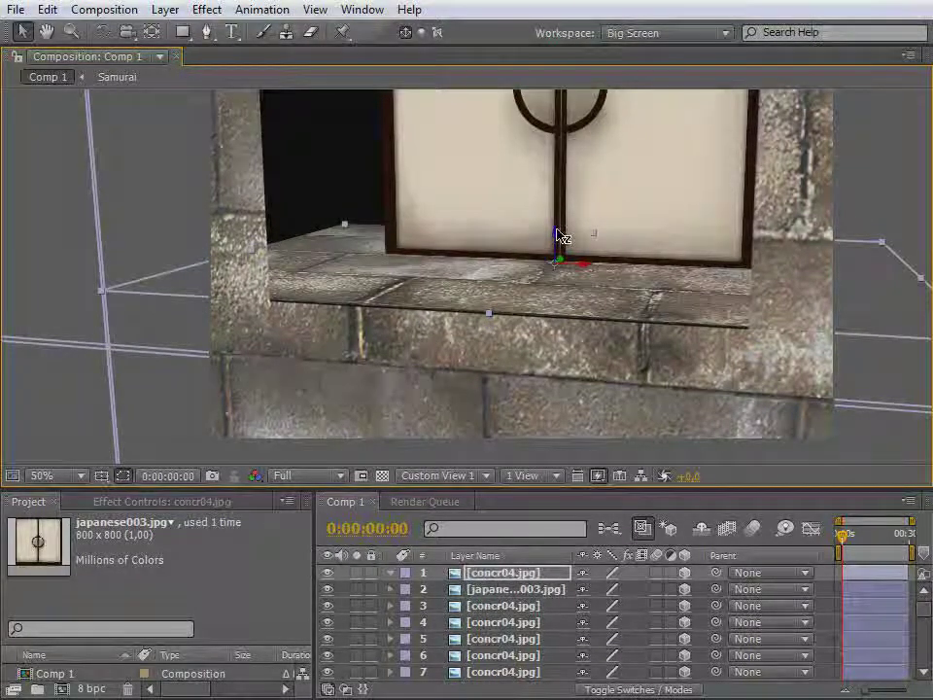
drag(559, 235, 570, 272)
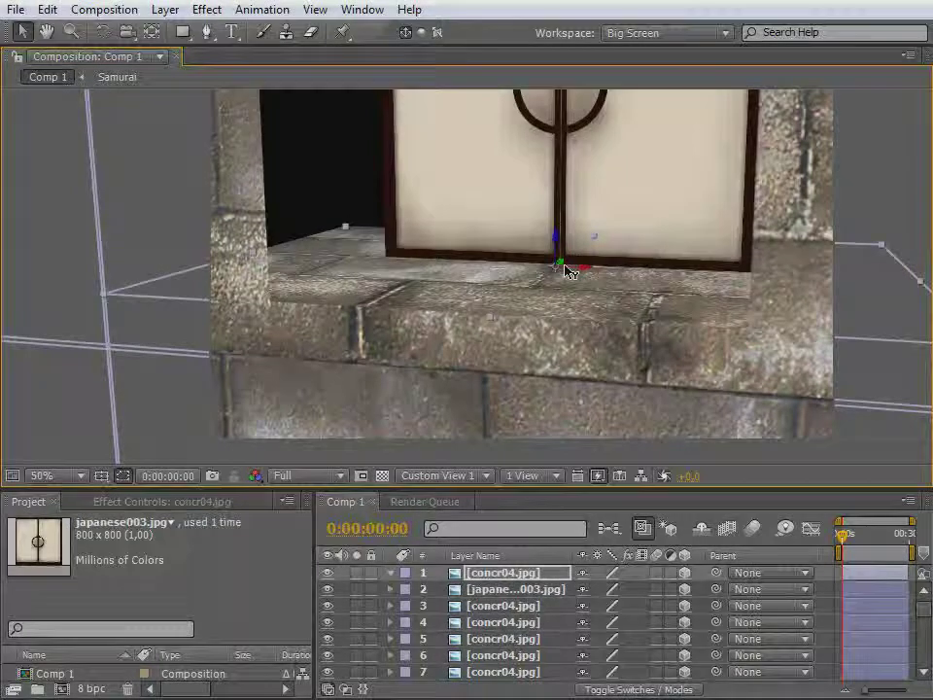
Duplicate the doorway floor piece and raise the copy to the opening's upper edge as the doorway's ceiling
key(ctrl+d)
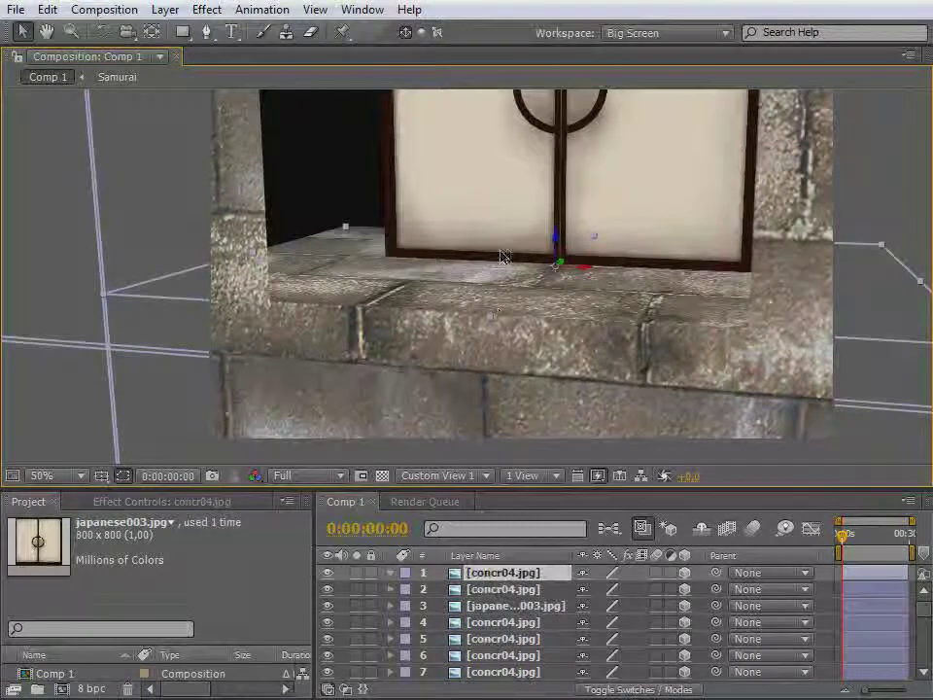
drag(500, 247, 495, 279)
key(v)
mouse_move(528, 357)
mouse_down()
mouse_move(537, 373)
mouse_move(537, 253)
mouse_move(525, 264)
mouse_move(515, 353)
mouse_up()
key(c)
mouse_move(525, 297)
mouse_down()
mouse_move(521, 334)
mouse_move(530, 304)
mouse_up()
drag(530, 258, 512, 370)
key(v)
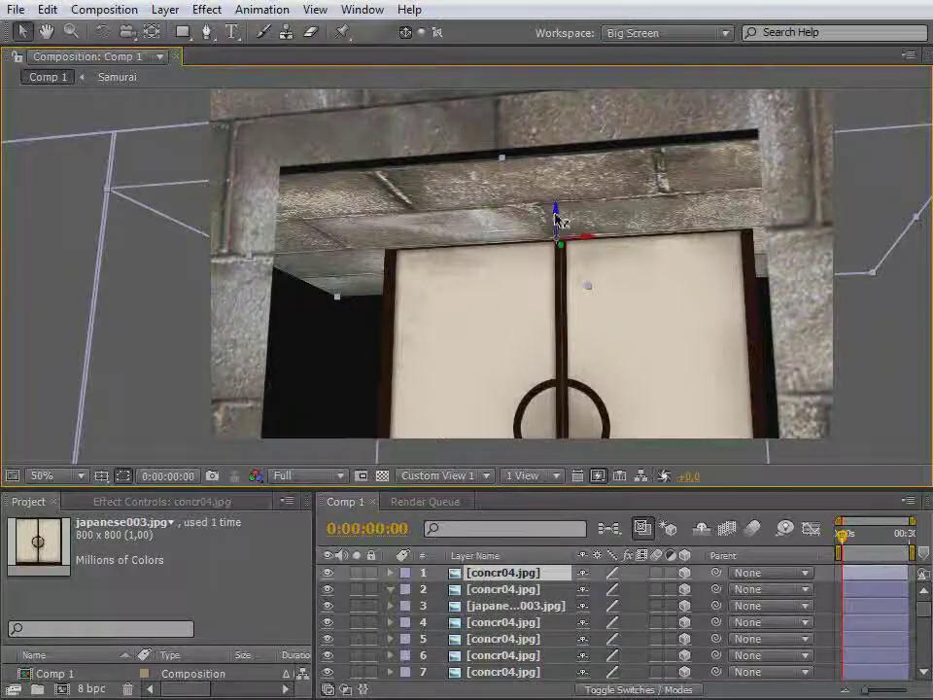
drag(556, 216, 558, 218)
key(c)
drag(506, 267, 514, 275)
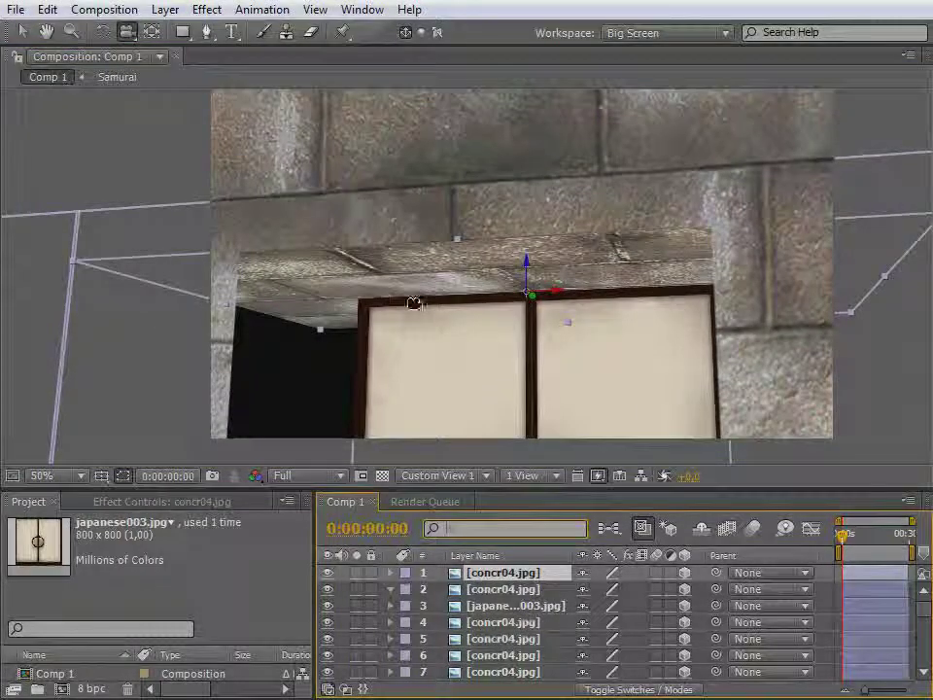
text(wvc)
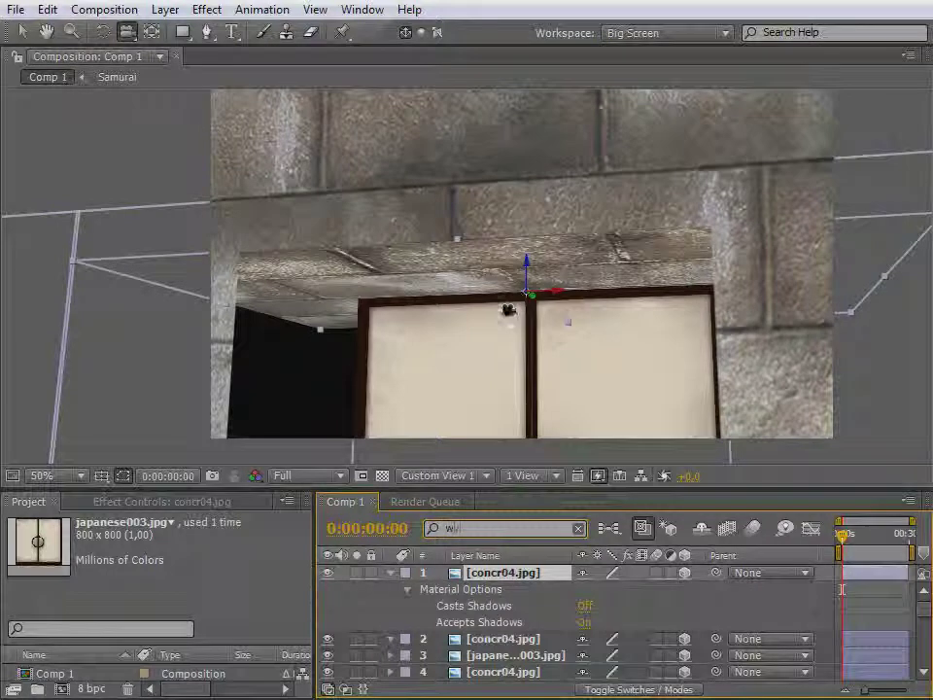
text(ww)
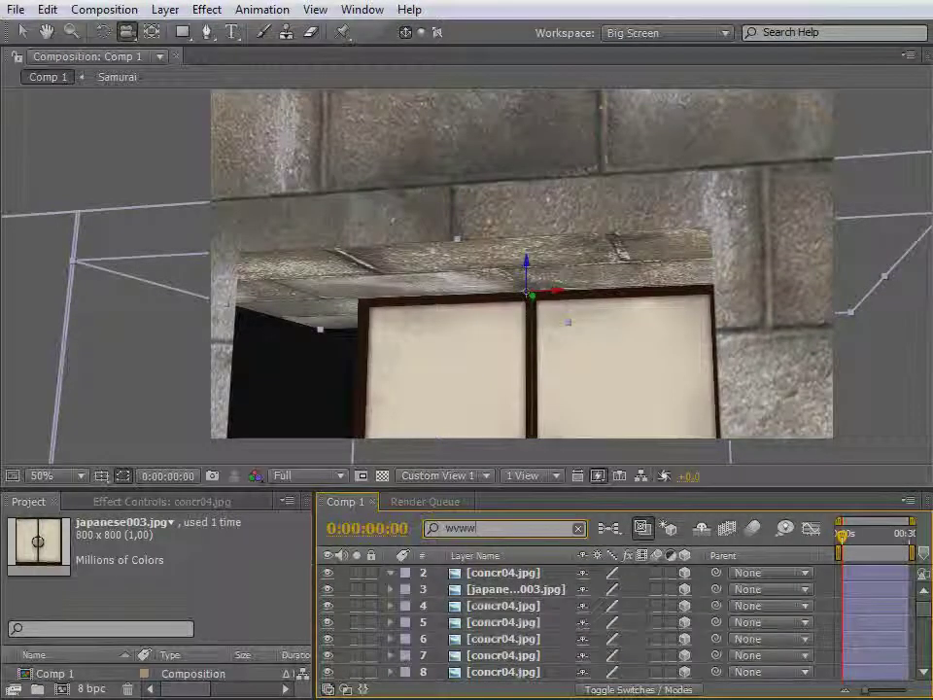
text(h)
double_click(475, 529)
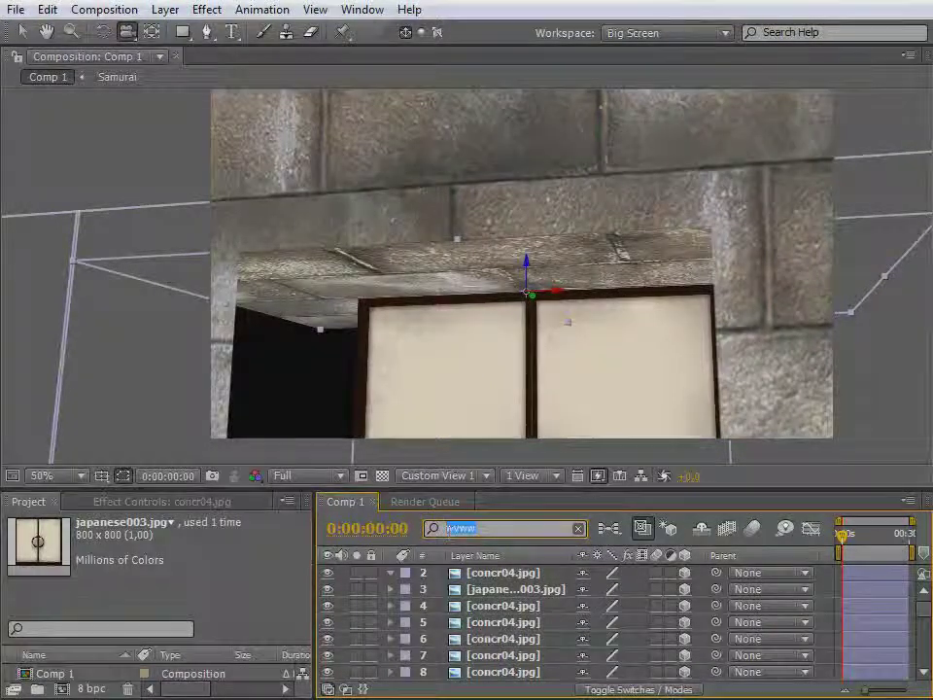
key(BackSpace)
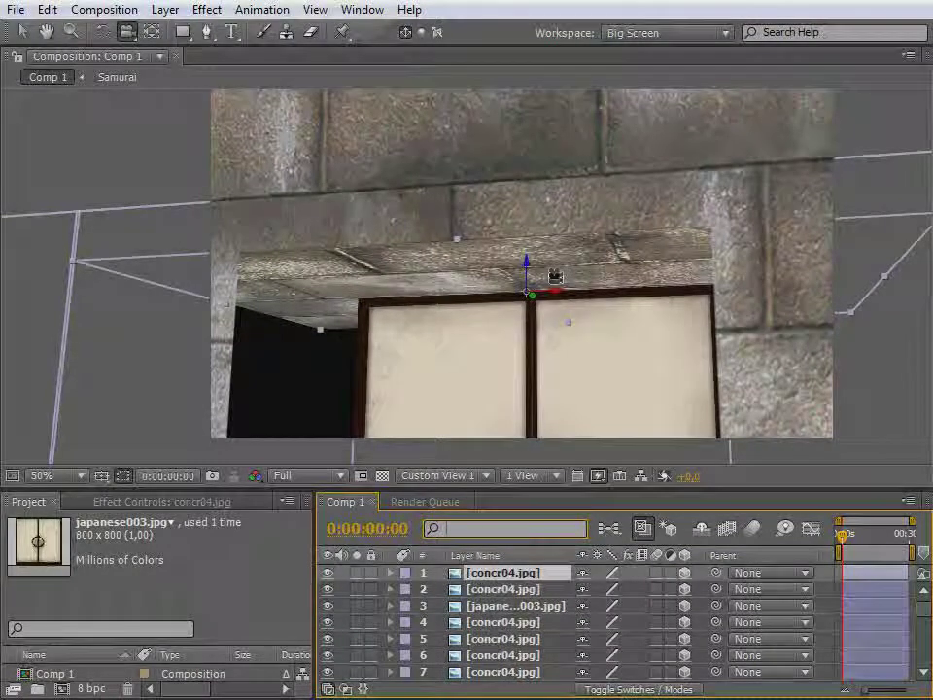
text(w)
double_click(466, 529)
key(BackSpace)
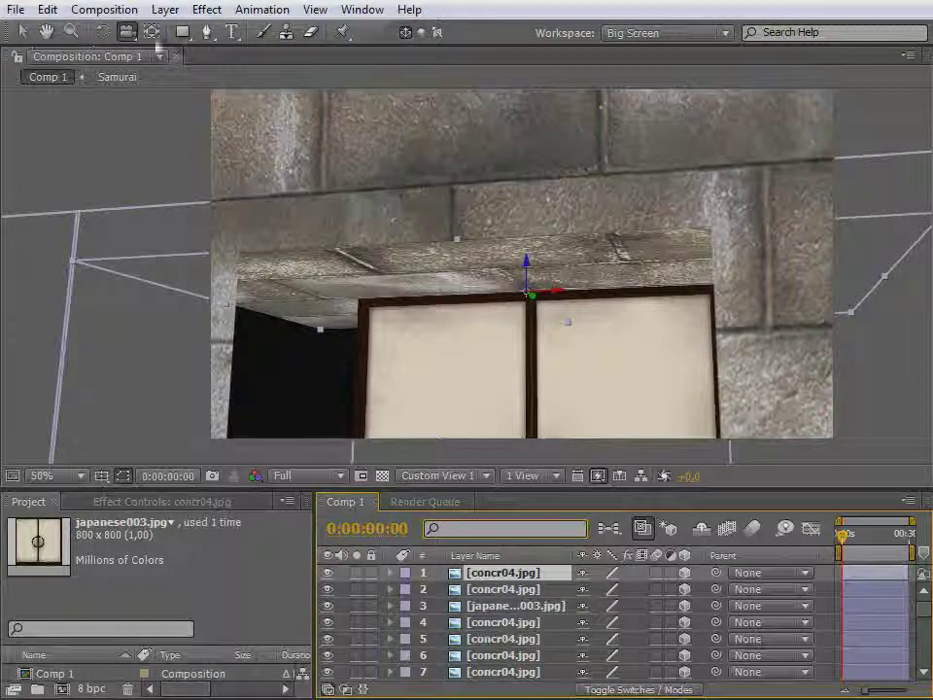
Rotate the doorway ceiling piece upright and move it against the opening's left edge as a side wall
click(100, 33)
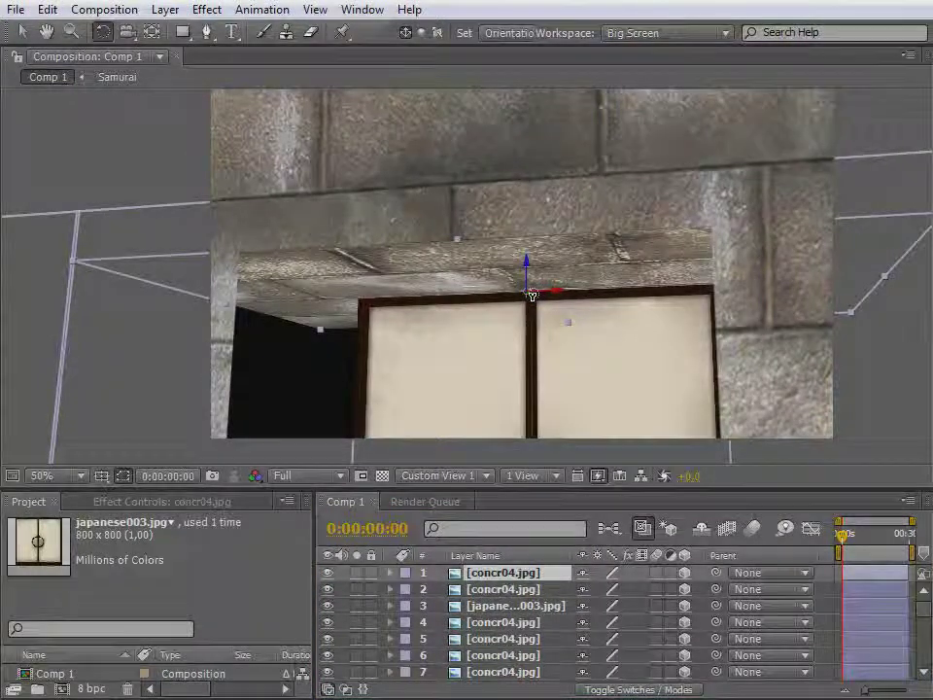
drag(531, 296, 566, 261)
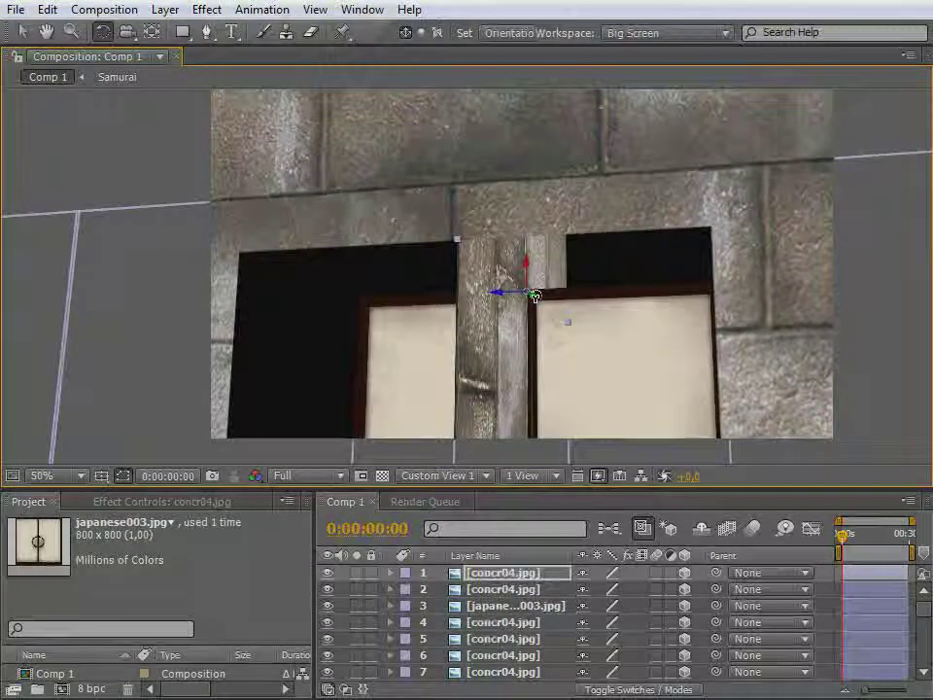
key(v)
drag(498, 299, 551, 305)
key(c)
drag(549, 303, 548, 310)
key(v)
drag(469, 248, 492, 254)
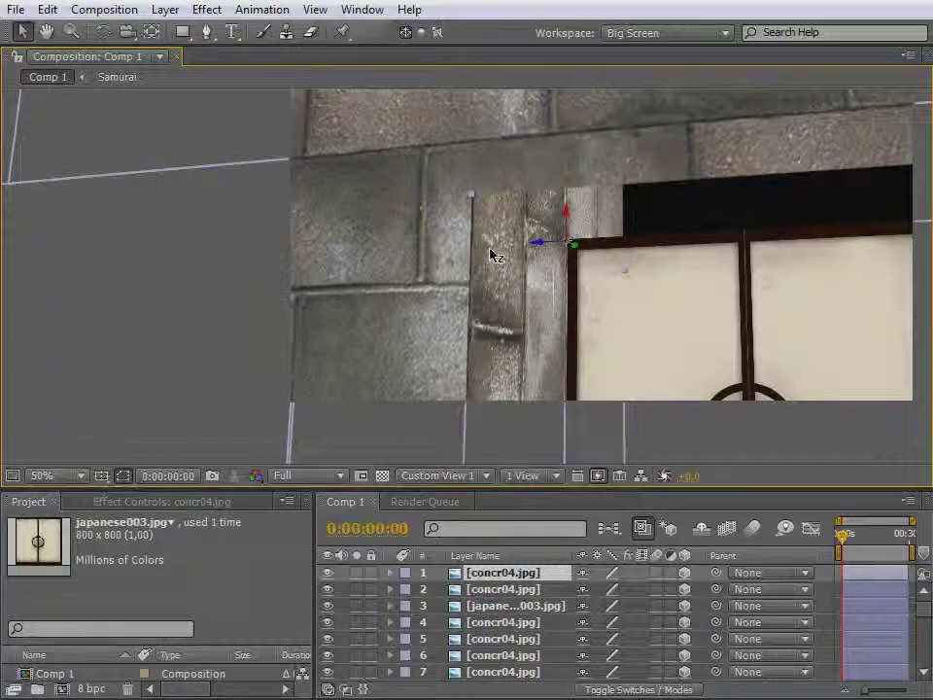
Rotate the doorway's left side wall so its stone courses run horizontally, and move it flush with the opening's left edge
key(w)
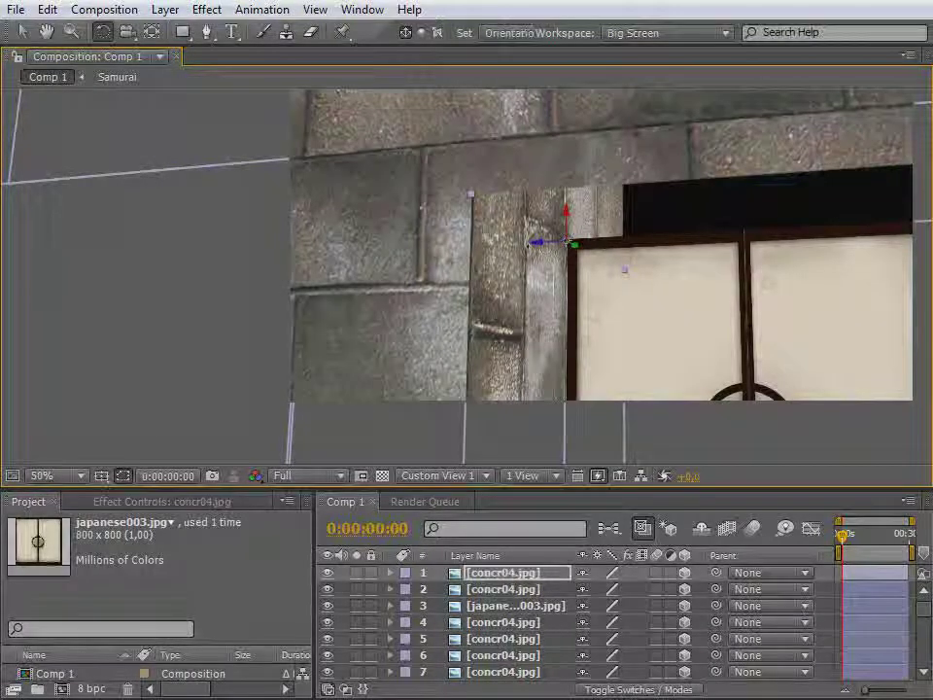
drag(528, 236, 491, 256)
key(c)
key(v)
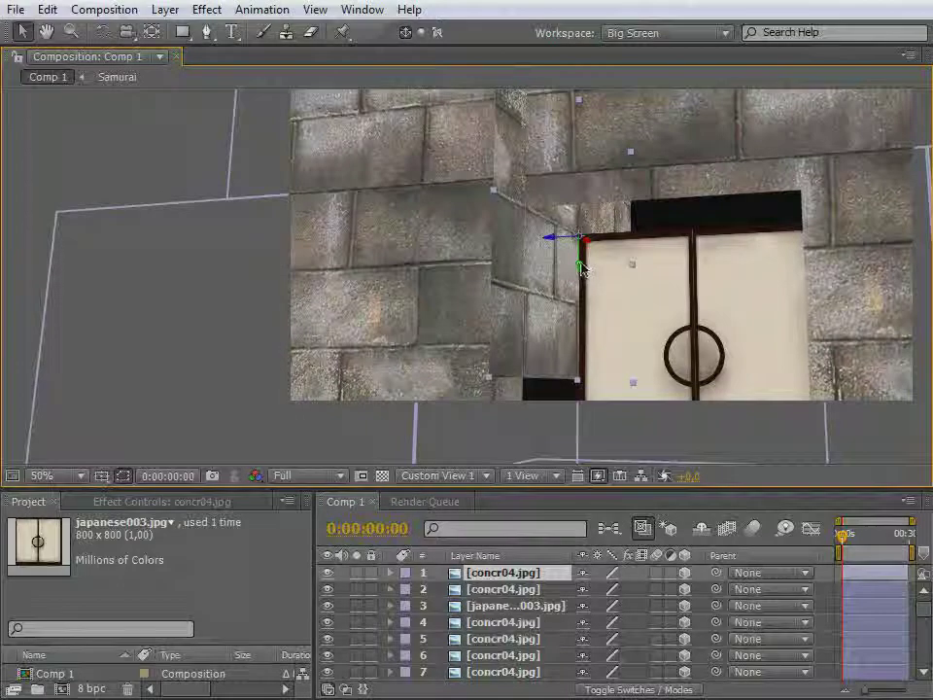
drag(584, 271, 585, 317)
drag(550, 359, 626, 364)
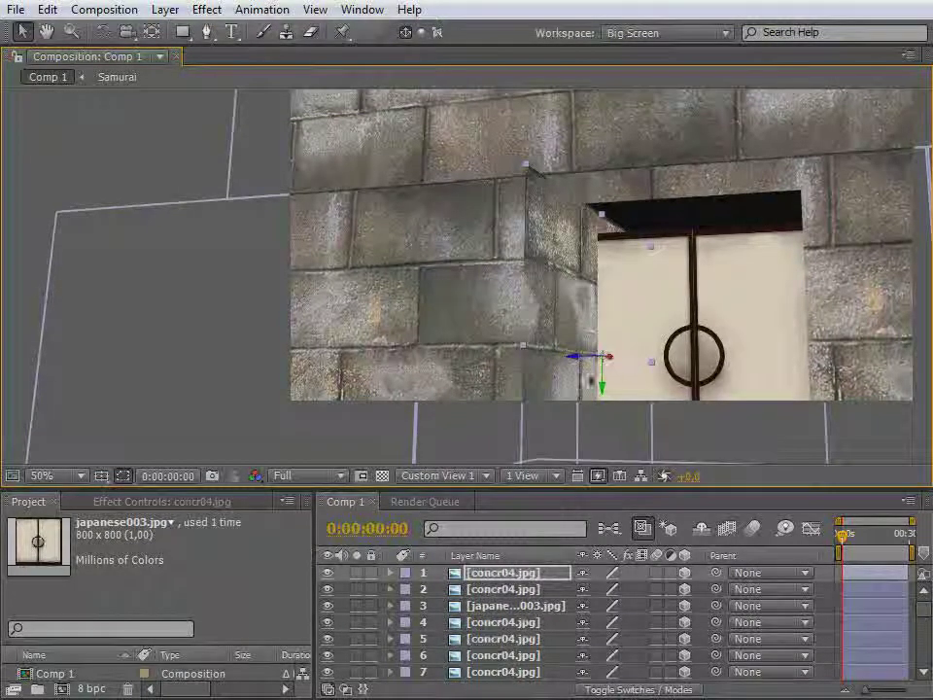
mouse_move(602, 389)
mouse_down()
mouse_move(637, 366)
mouse_move(584, 370)
mouse_move(601, 388)
mouse_up()
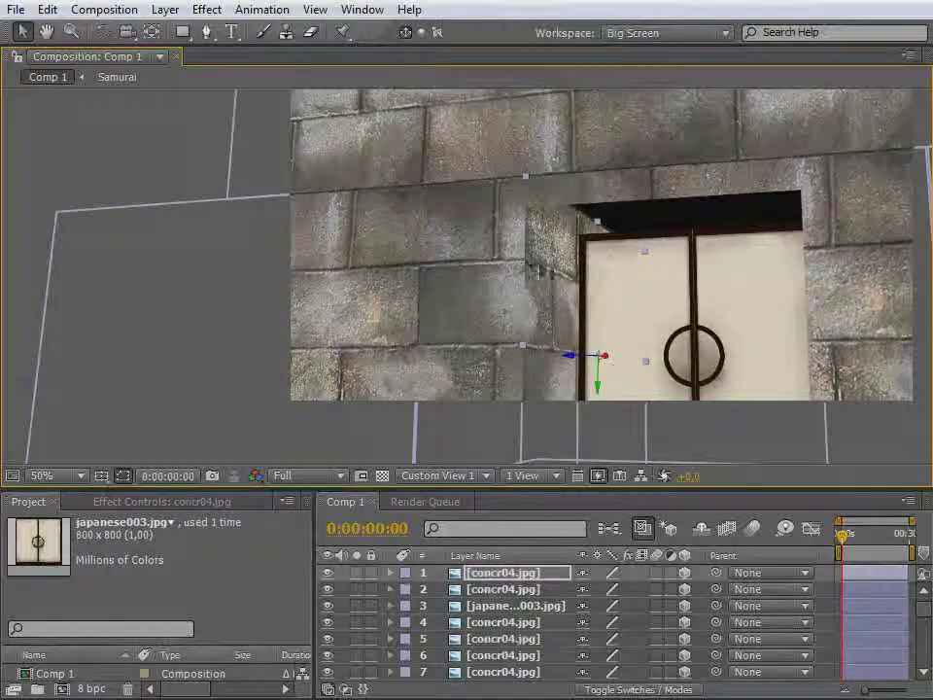
Duplicate the doorway's left side wall and move the copy to the opening's right edge
key(space)
drag(495, 372, 495, 268)
key(c)
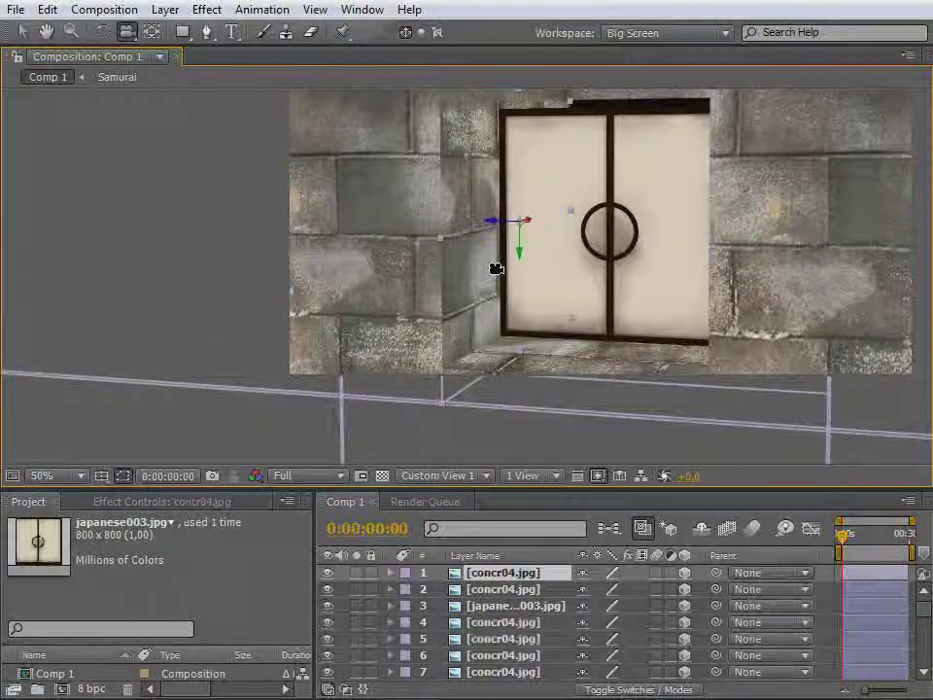
key(ctrl+d)
key(v)
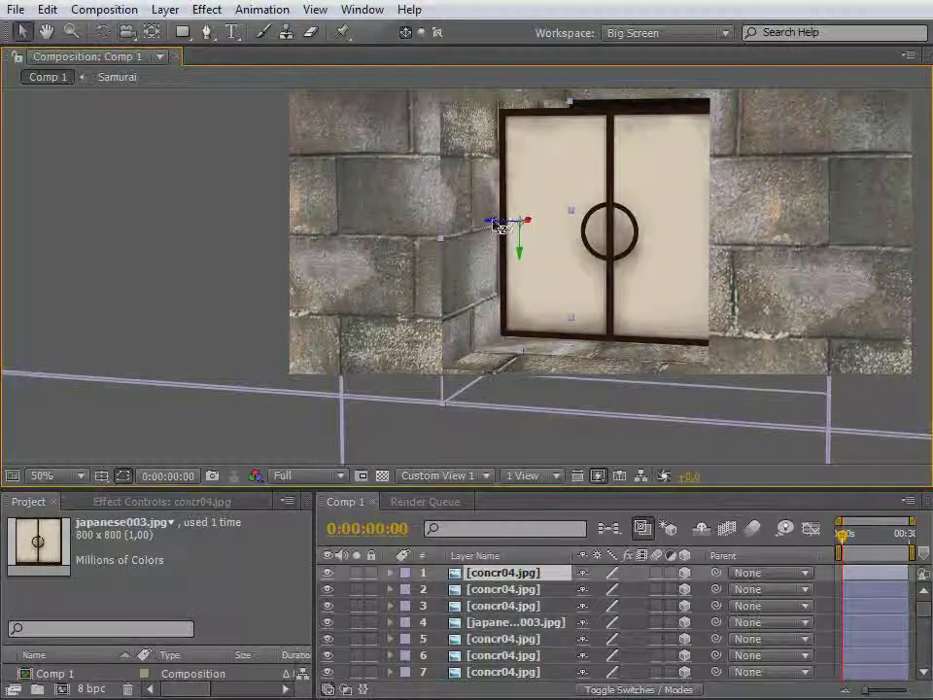
drag(494, 226, 398, 296)
key(c)
drag(504, 257, 596, 314)
Duplicate the doorway floor piece and raise the copy to the opening's upper edge as the ceiling
key(v)
click(573, 367)
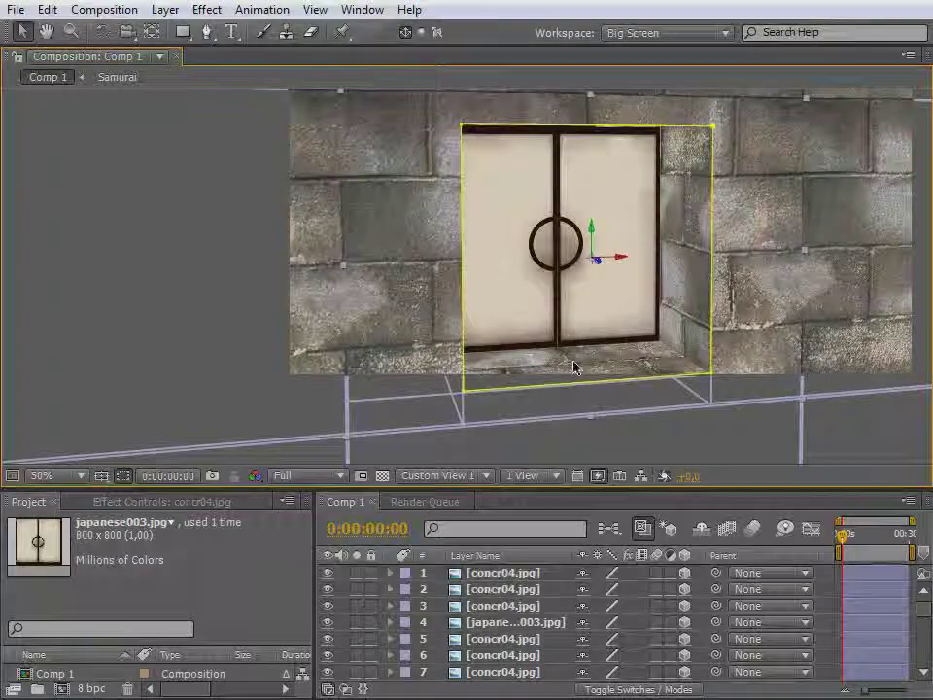
click(465, 589)
click(475, 605)
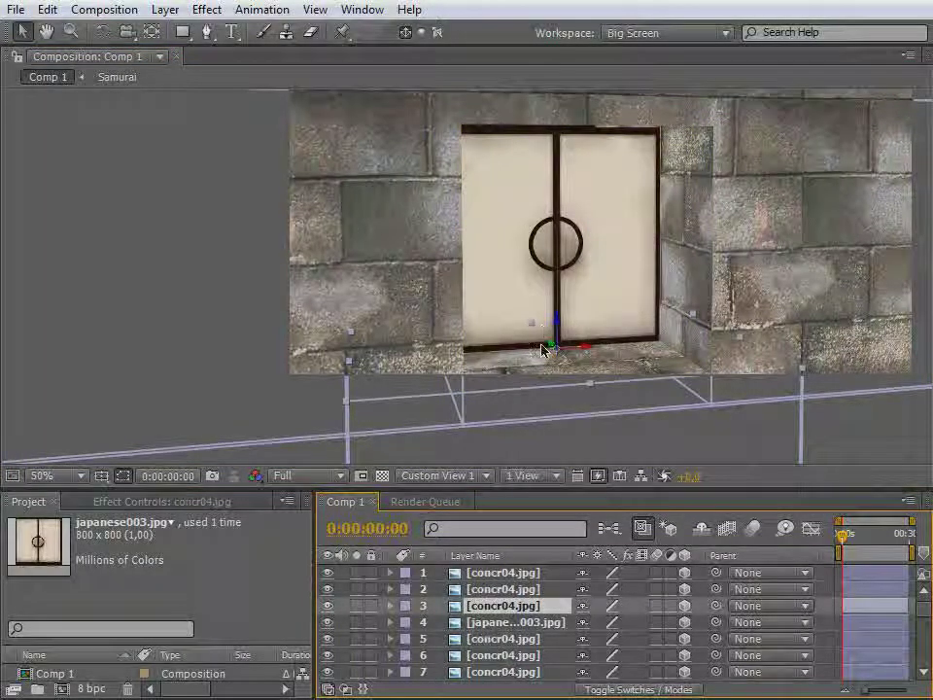
key(ctrl+d)
drag(558, 323, 562, 231)
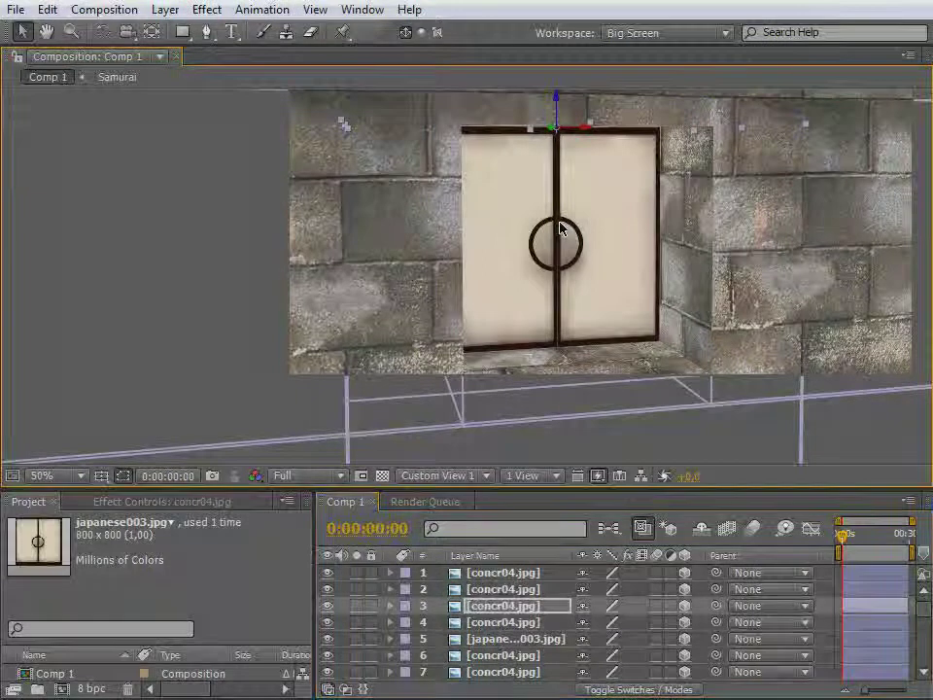
key(c)
drag(537, 108, 501, 283)
drag(576, 201, 571, 236)
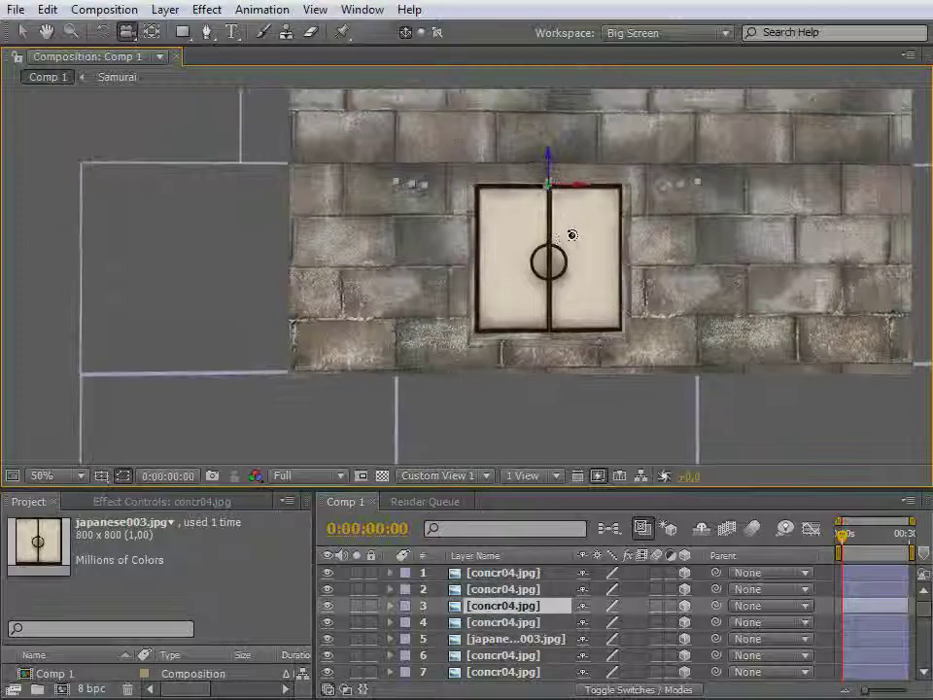
Rename the japanese003.jpg door layer to window
key(v)
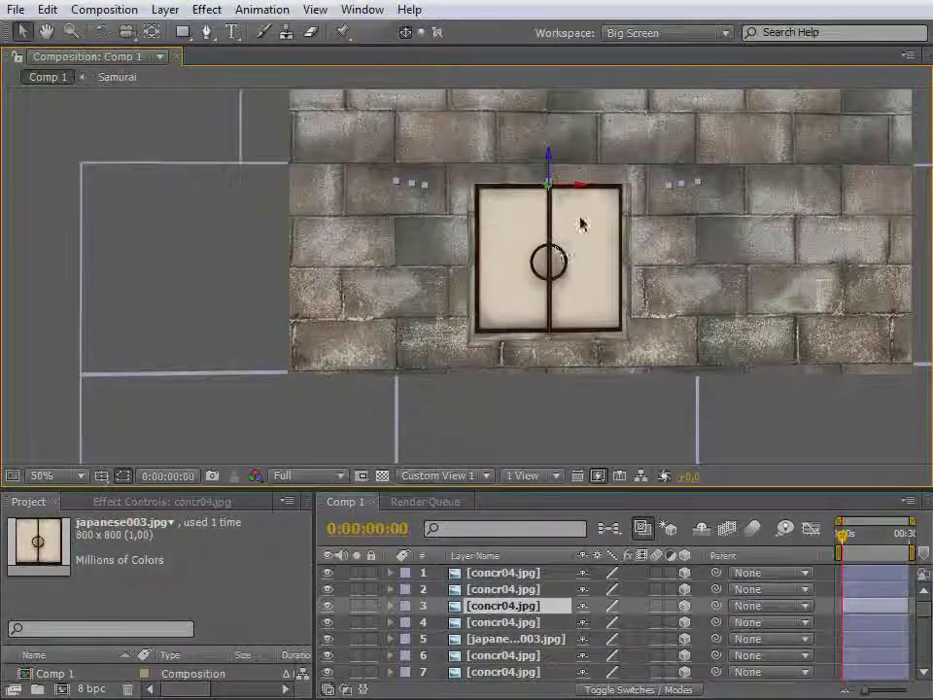
click(578, 265)
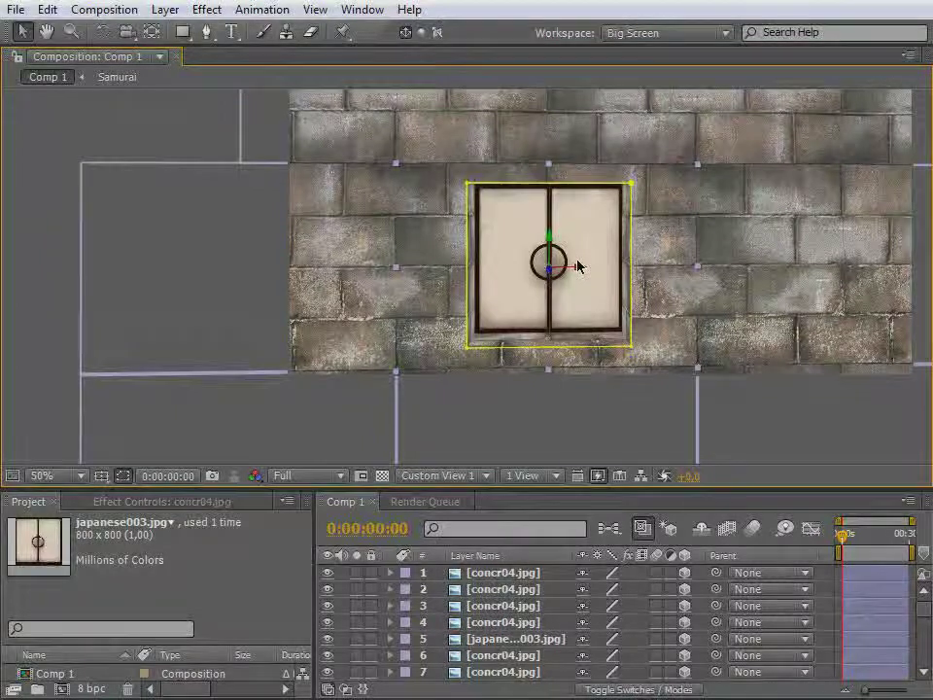
click(502, 574)
scroll(501, 581, down, 2)
scroll(502, 581, up, 1)
click(503, 587)
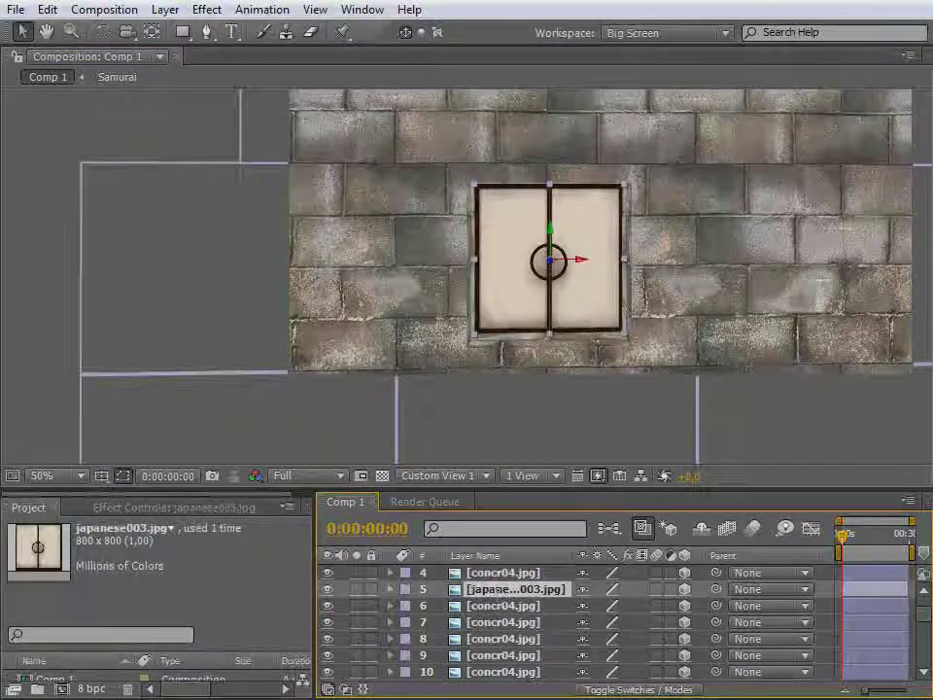
text(wind)
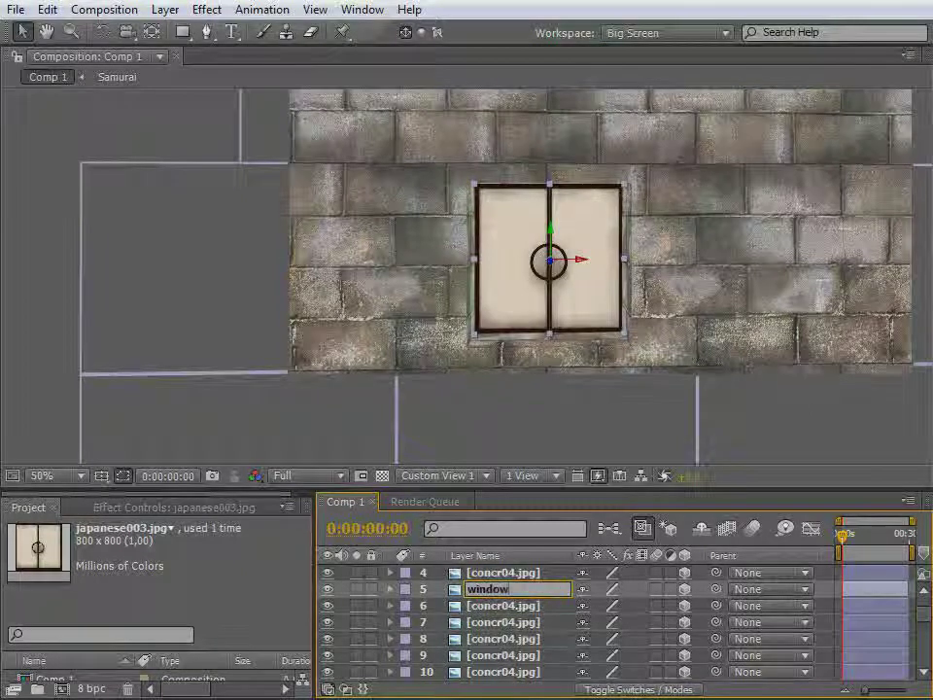
text(ow)
key(Return)
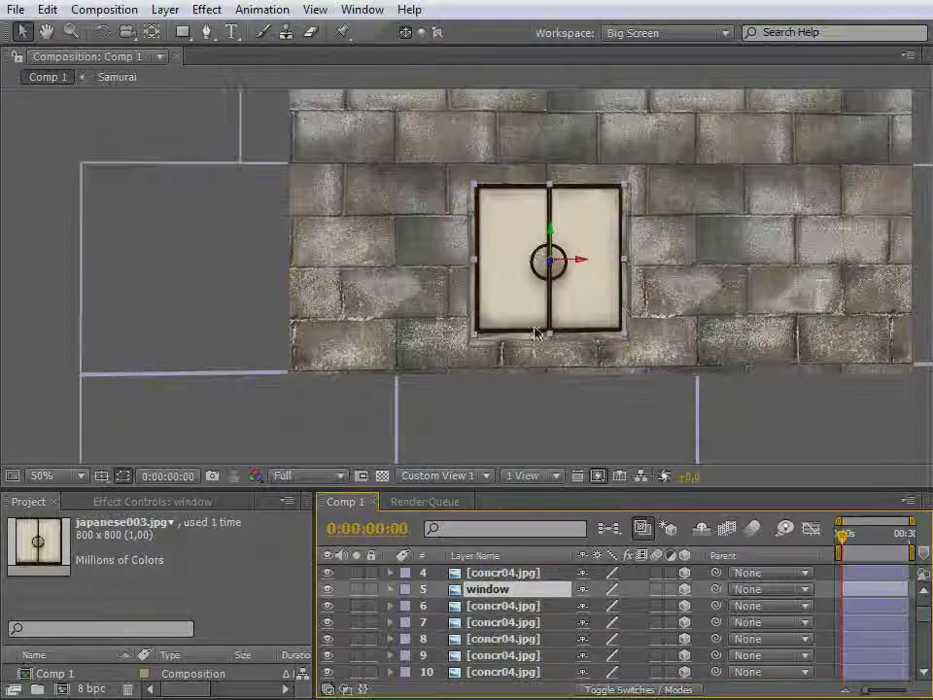
Open the window layer on its own and draw a rectangular mask around the left door half, ending at the centre line
double_click(494, 592)
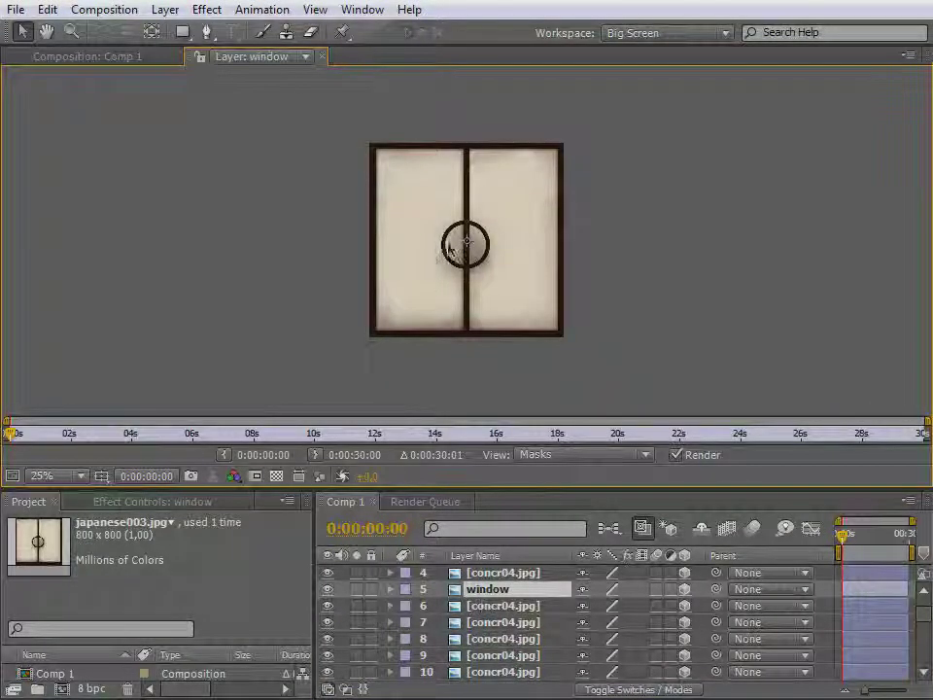
scroll(431, 292, up, 1)
scroll(431, 293, down, 1)
click(182, 31)
mouse_move(353, 137)
mouse_down()
mouse_move(389, 215)
mouse_move(406, 308)
mouse_move(444, 348)
mouse_move(482, 368)
mouse_move(468, 368)
mouse_up()
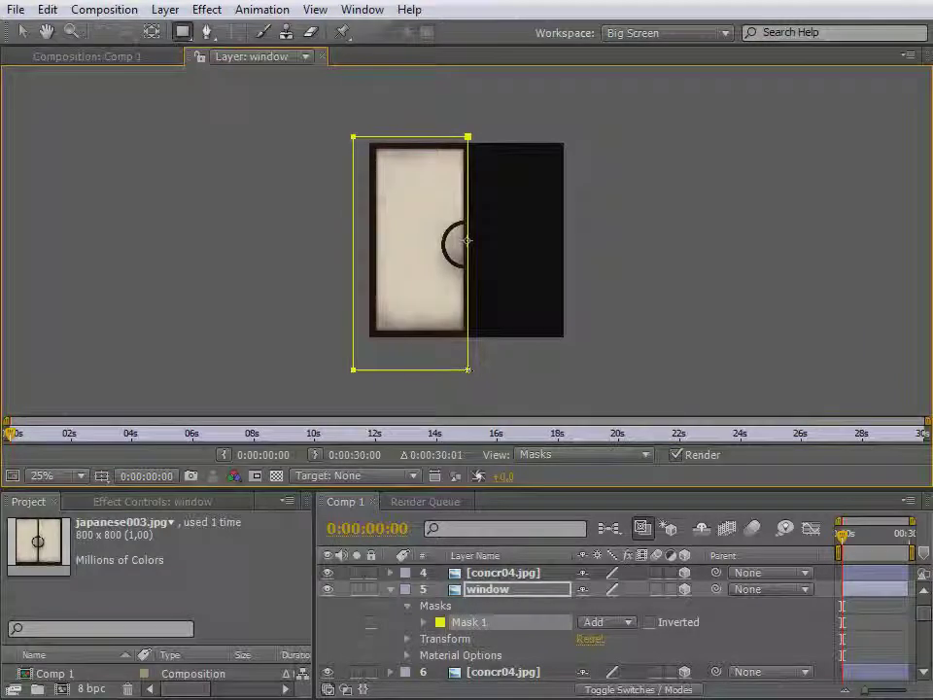
key(v)
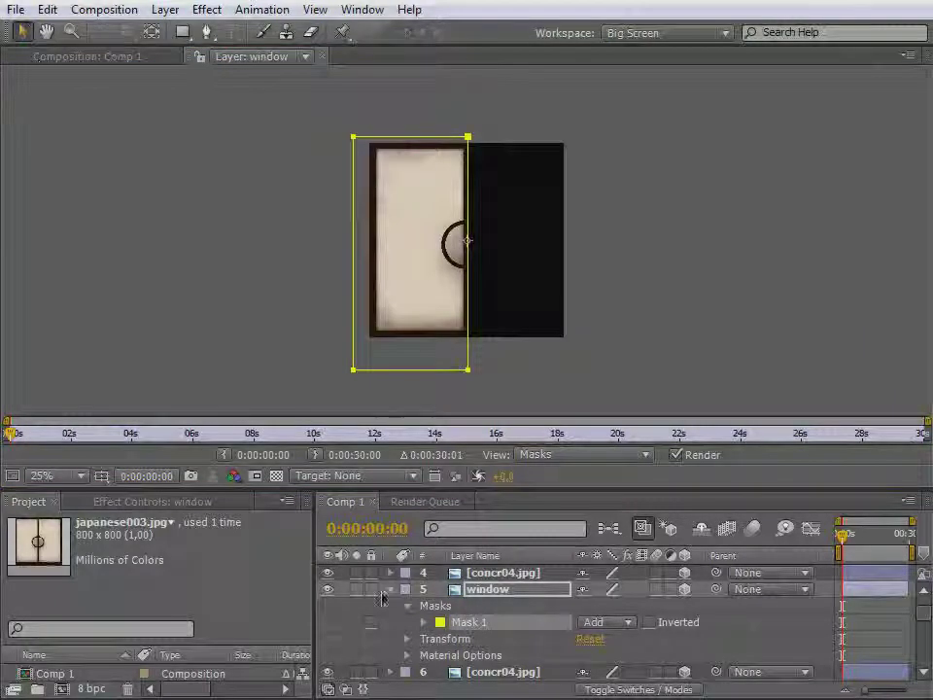
Duplicate the masked window layer and shift the original layer's mask onto the right door half
click(390, 589)
key(ctrl+d)
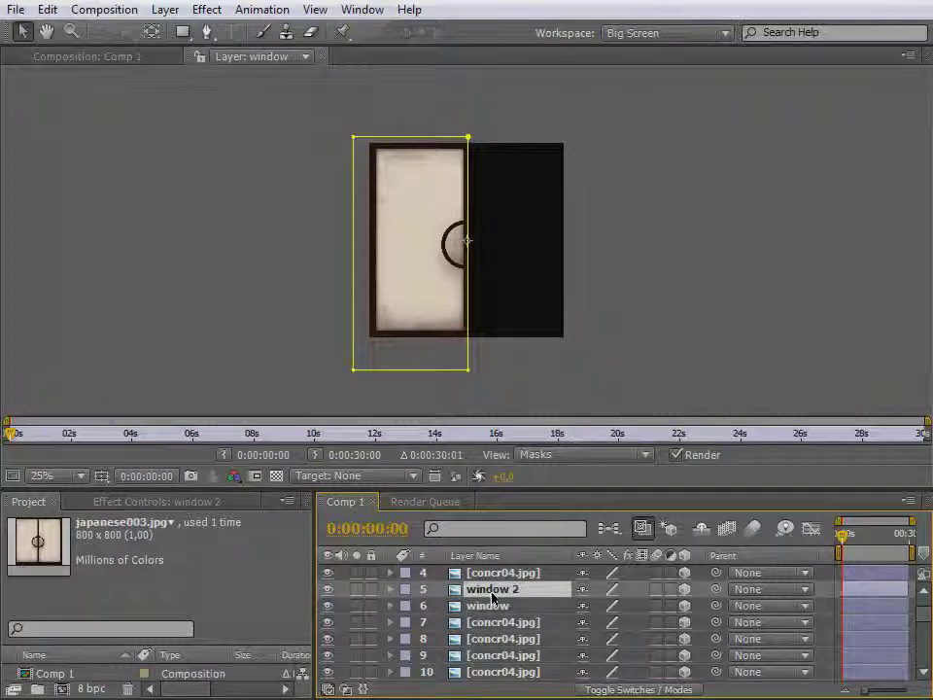
click(390, 589)
click(407, 606)
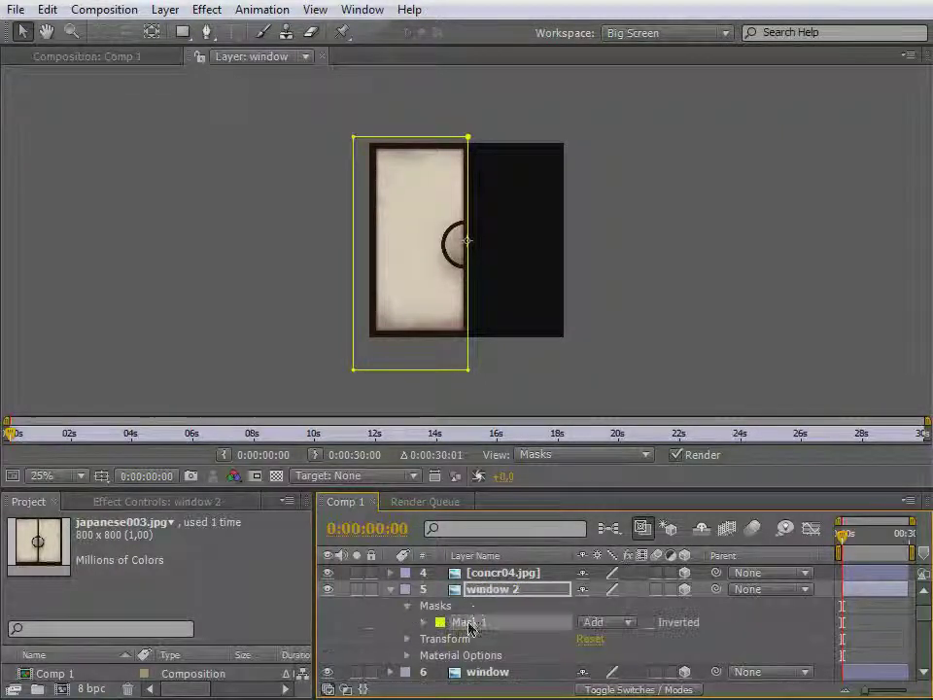
drag(333, 396, 587, 136)
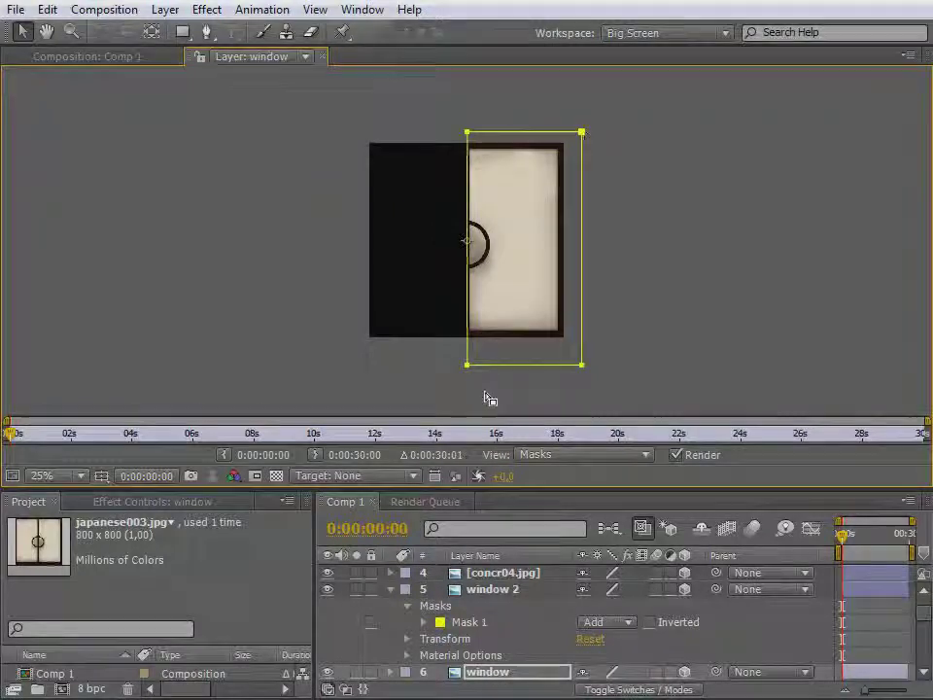
Inspect the masks of window and window 2, and shift the original window layer's mask back onto the left door half
click(472, 573)
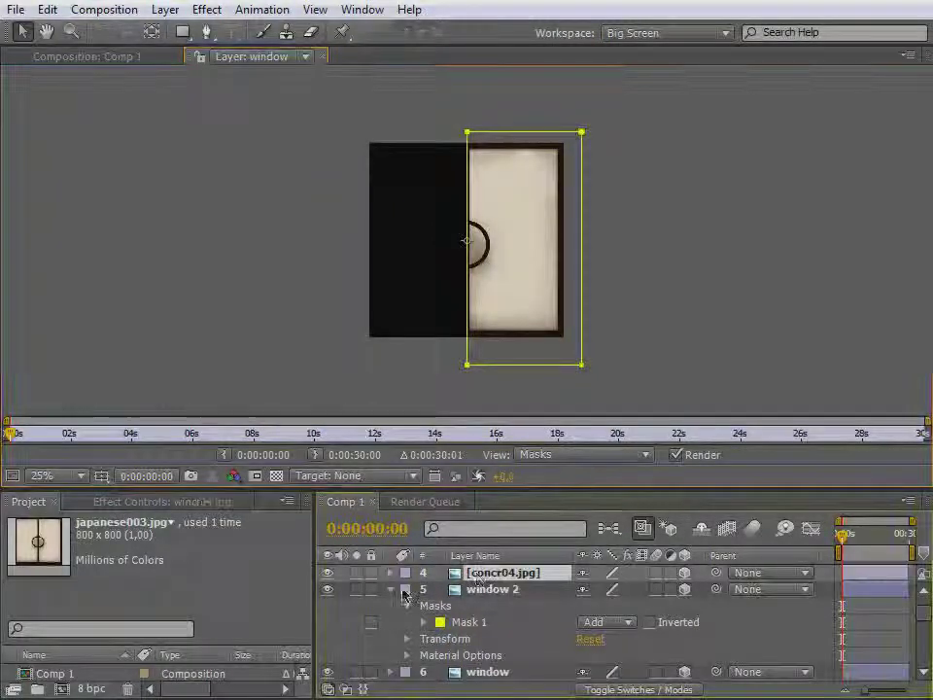
click(390, 589)
click(391, 606)
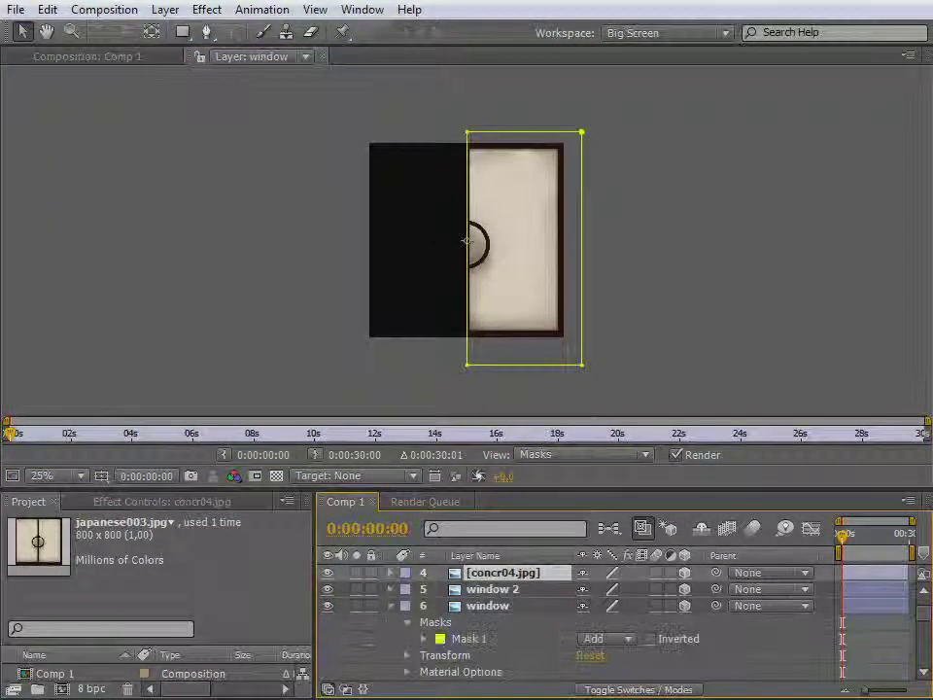
click(468, 638)
click(481, 589)
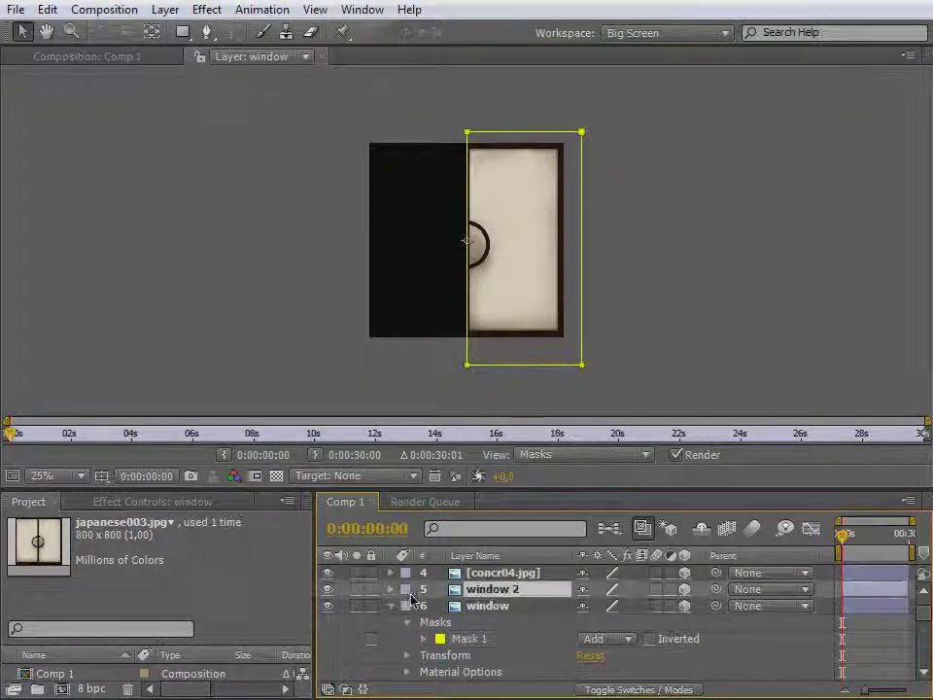
click(390, 589)
click(469, 623)
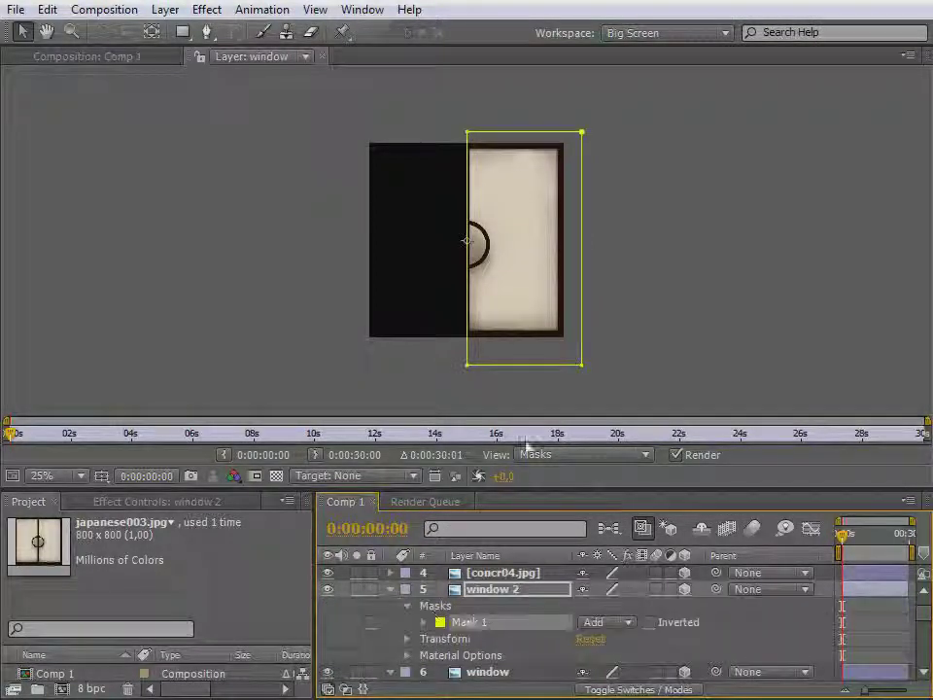
click(584, 367)
drag(581, 364, 467, 365)
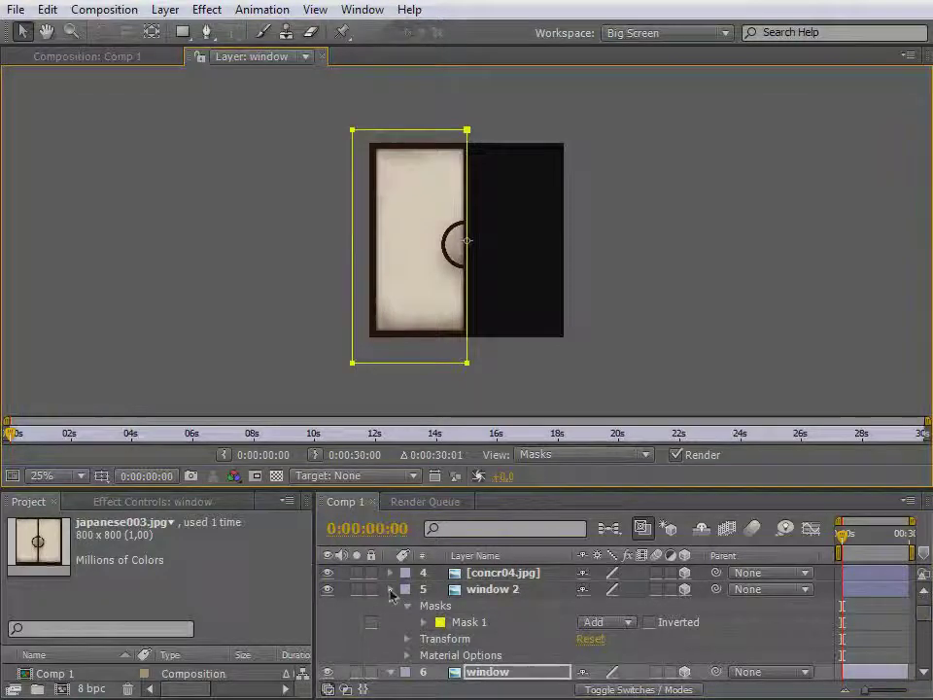
Select the original window layer's mask and move it over the right door half, with its left edge on the centre line
click(392, 589)
click(492, 590)
click(484, 605)
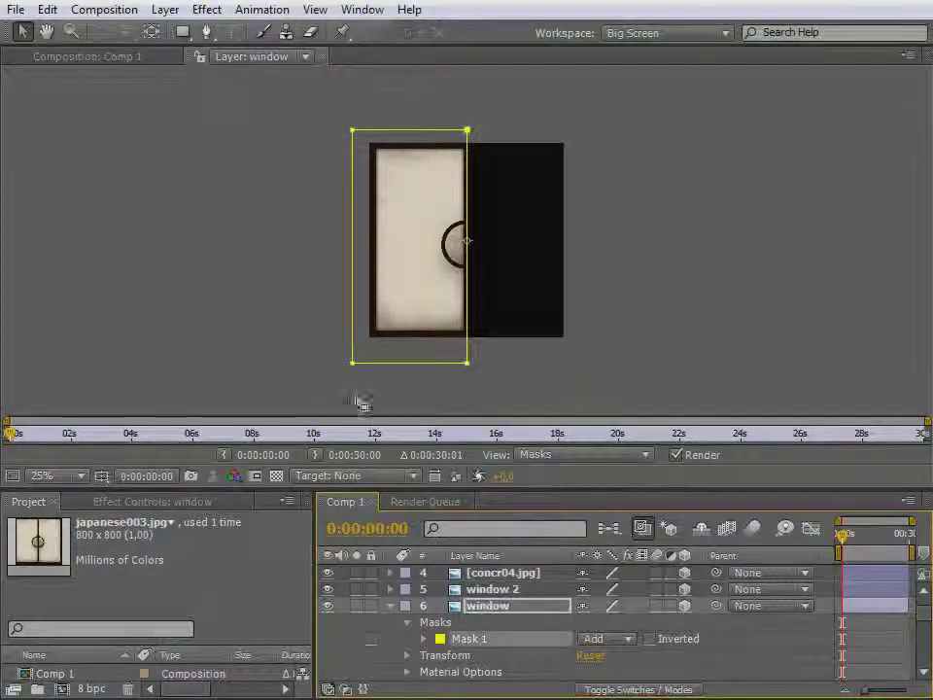
drag(352, 364, 467, 366)
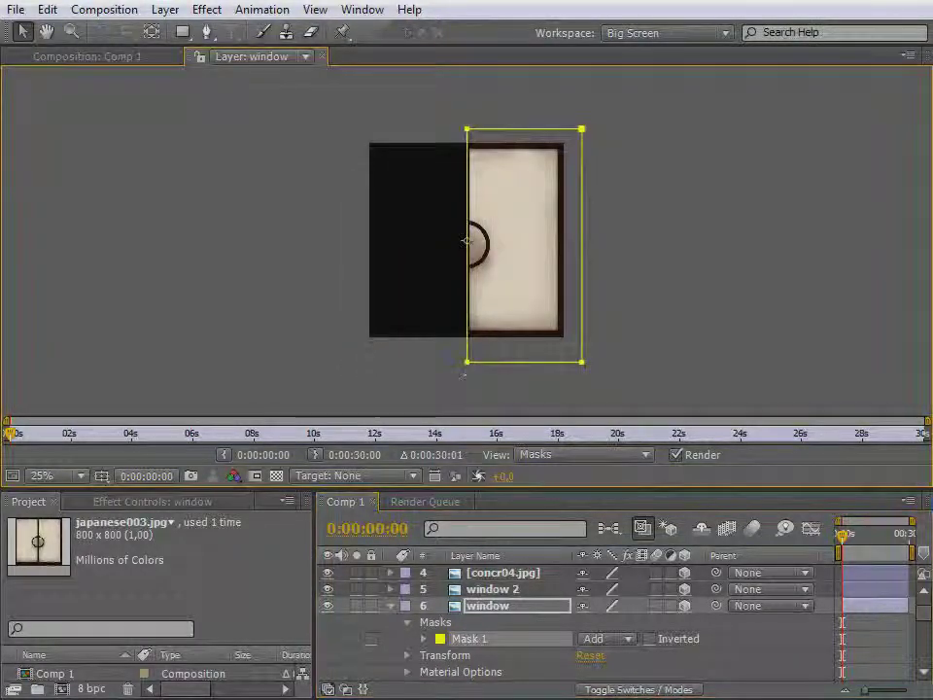
click(462, 592)
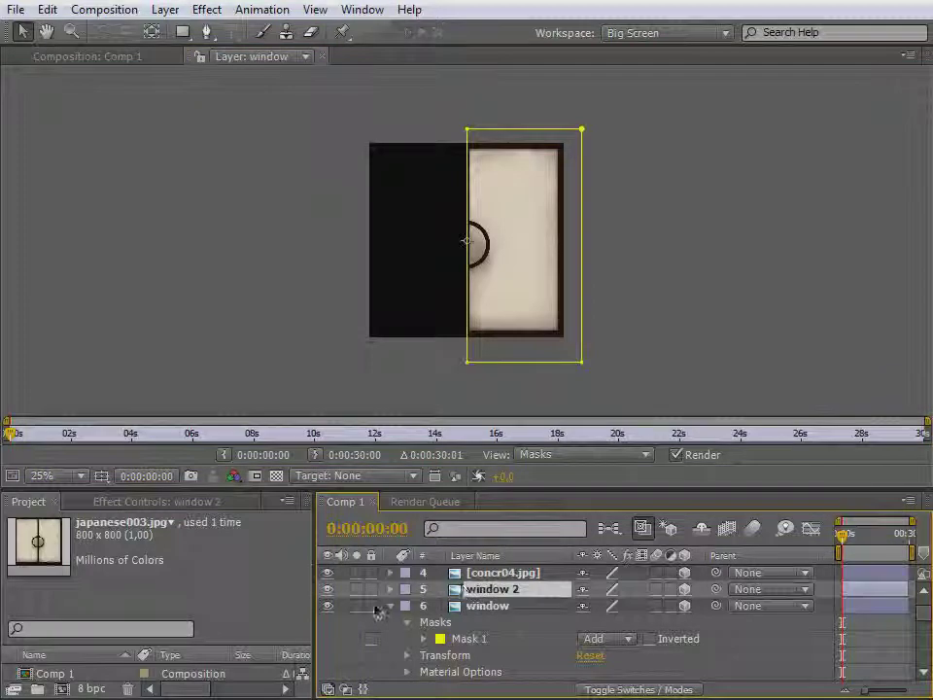
click(392, 606)
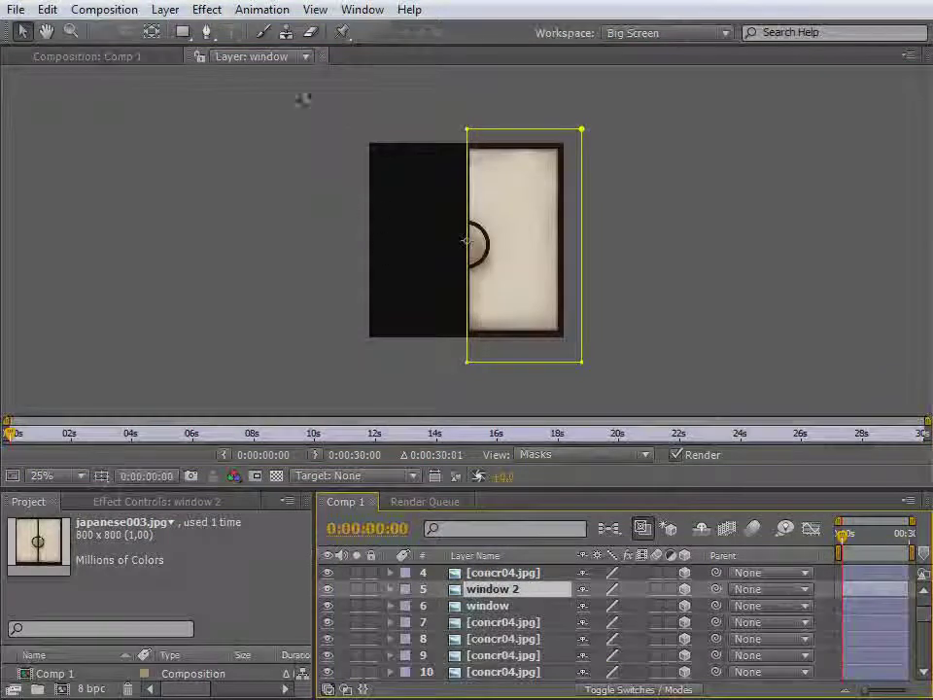
Return to the composition and rename the window 2 layer, which holds the left door half, to left_windo
click(136, 56)
click(488, 606)
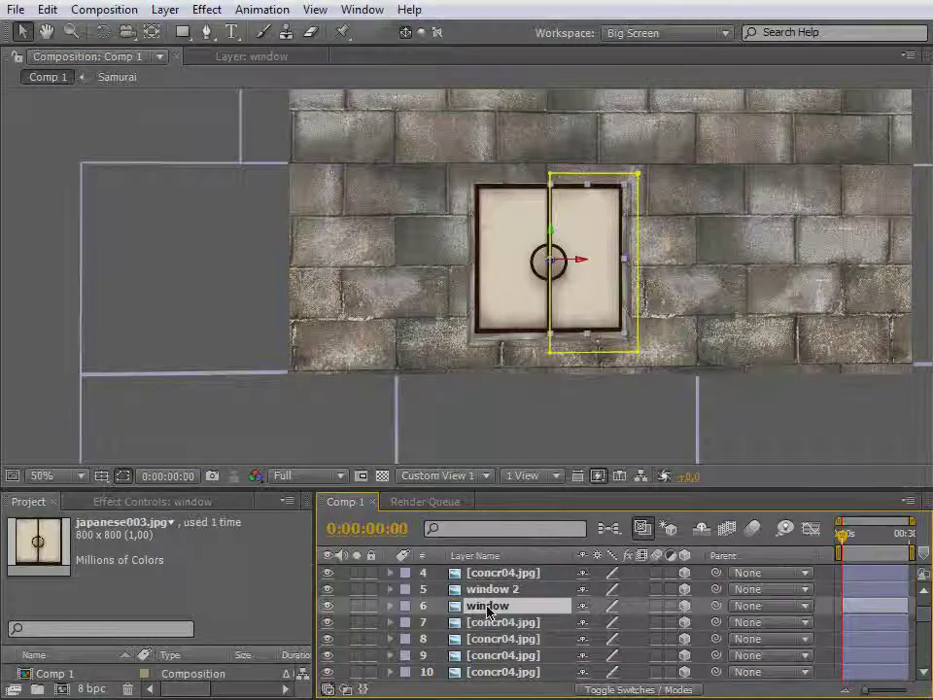
click(493, 590)
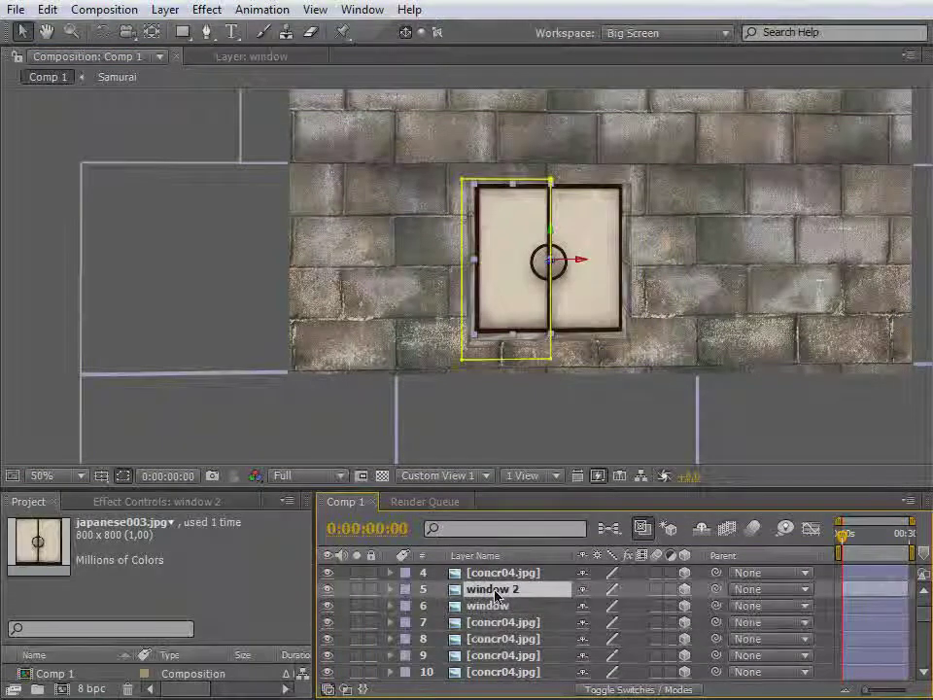
key(Return)
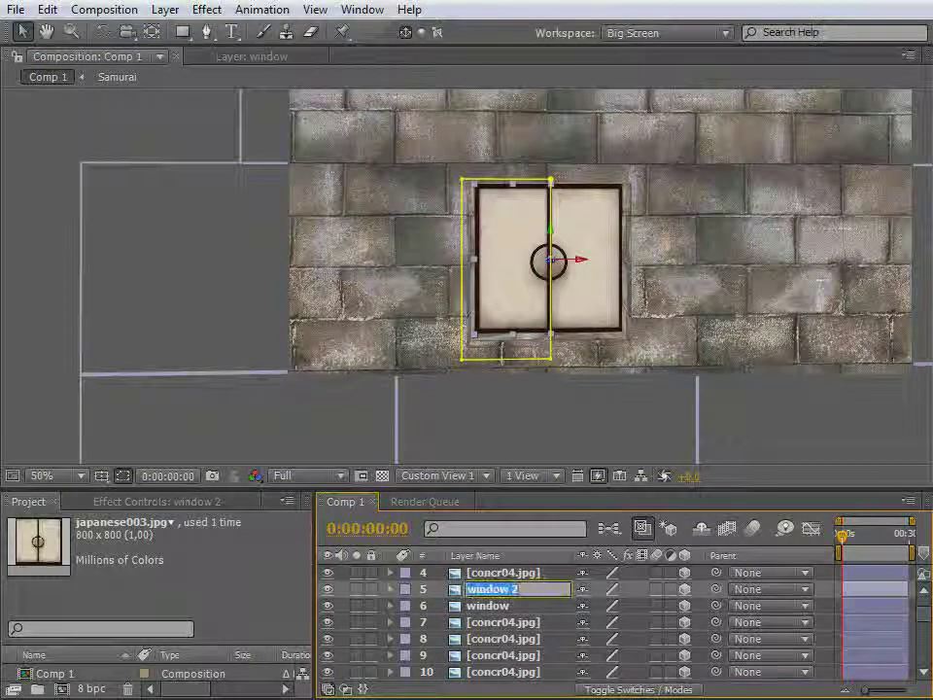
key(BackSpace)
text(left_wind)
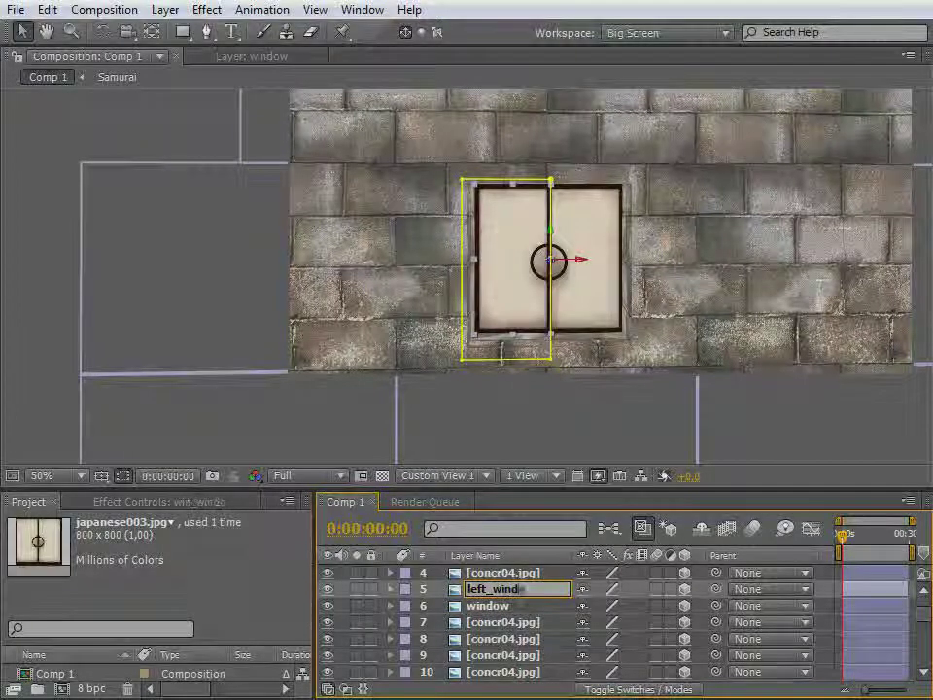
text(o)
key(Return)
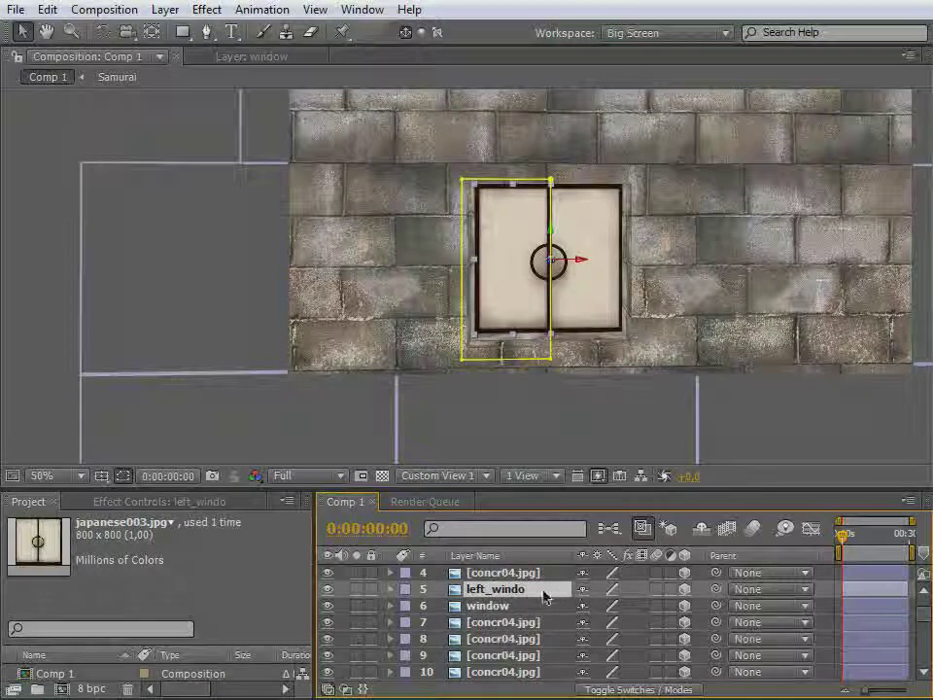
Correct the left door half's layer name to left_window and rename the window layer, which holds the right half, to right_window
key(Return)
key(End)
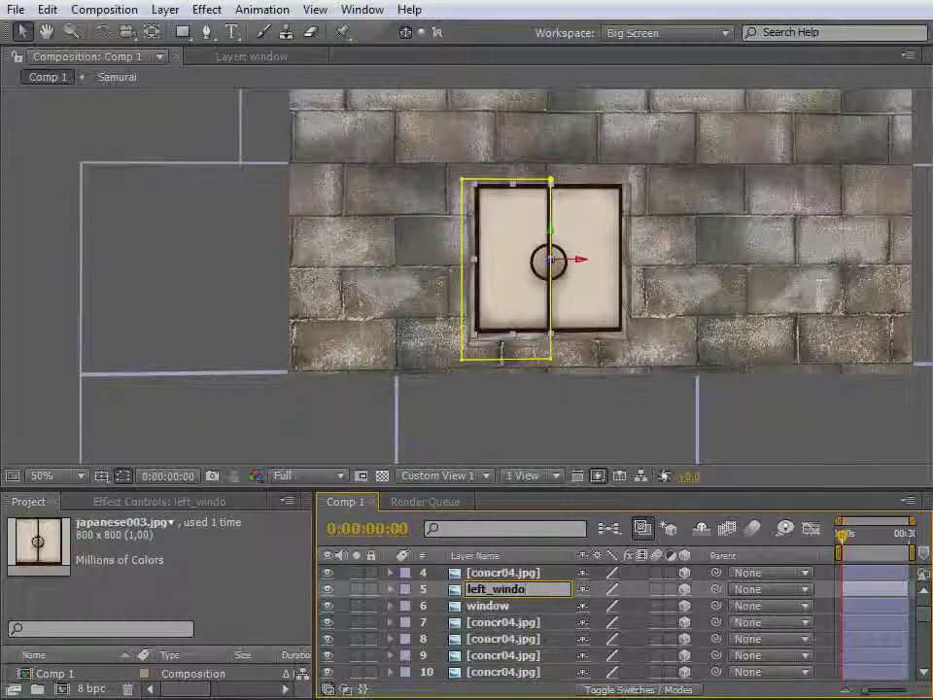
text(w)
key(Return)
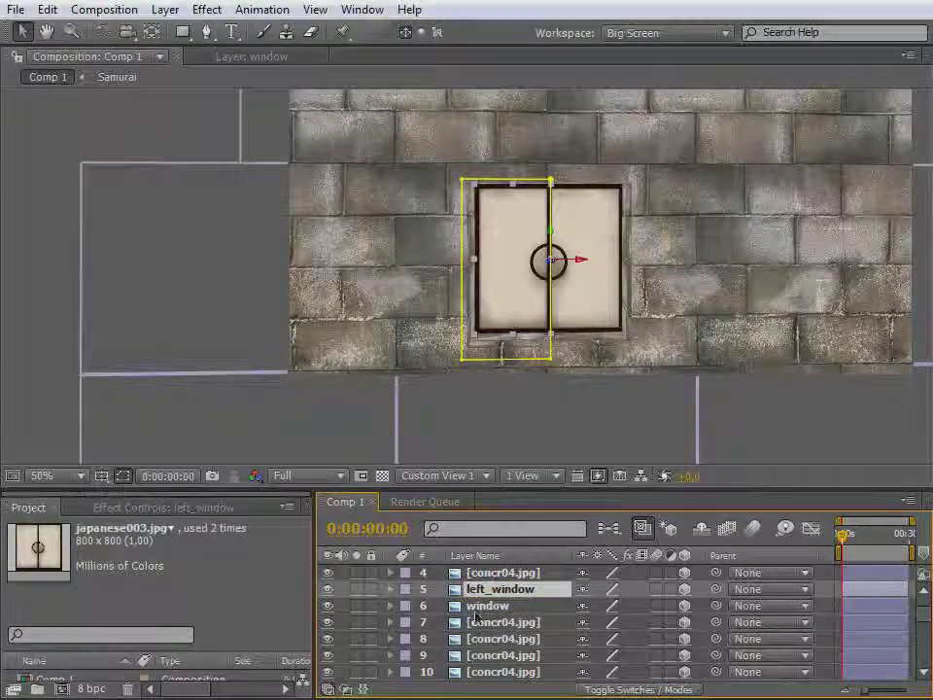
click(476, 606)
key(Return)
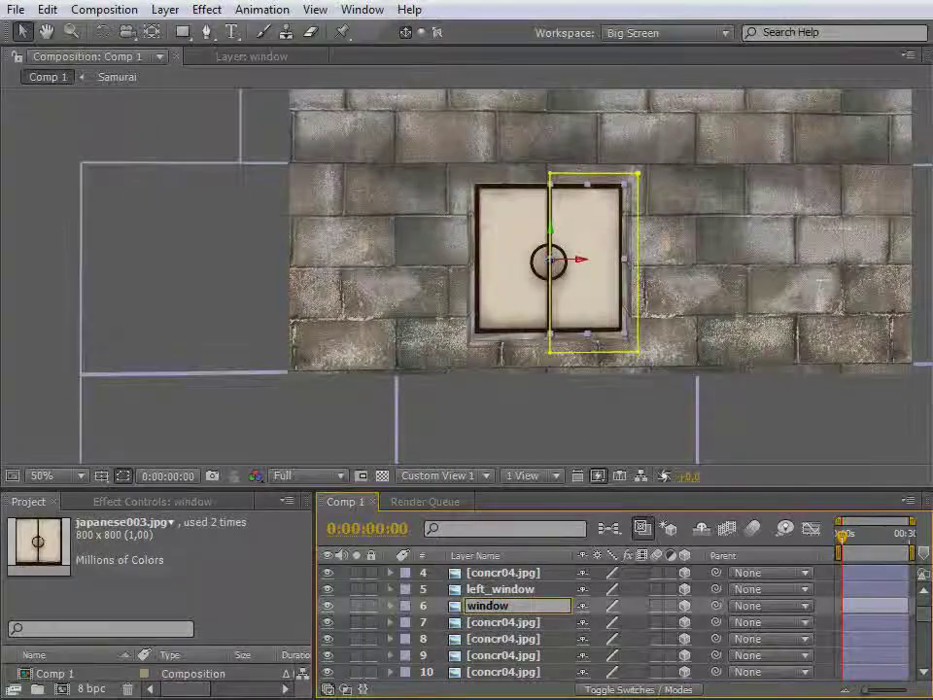
text(t_)
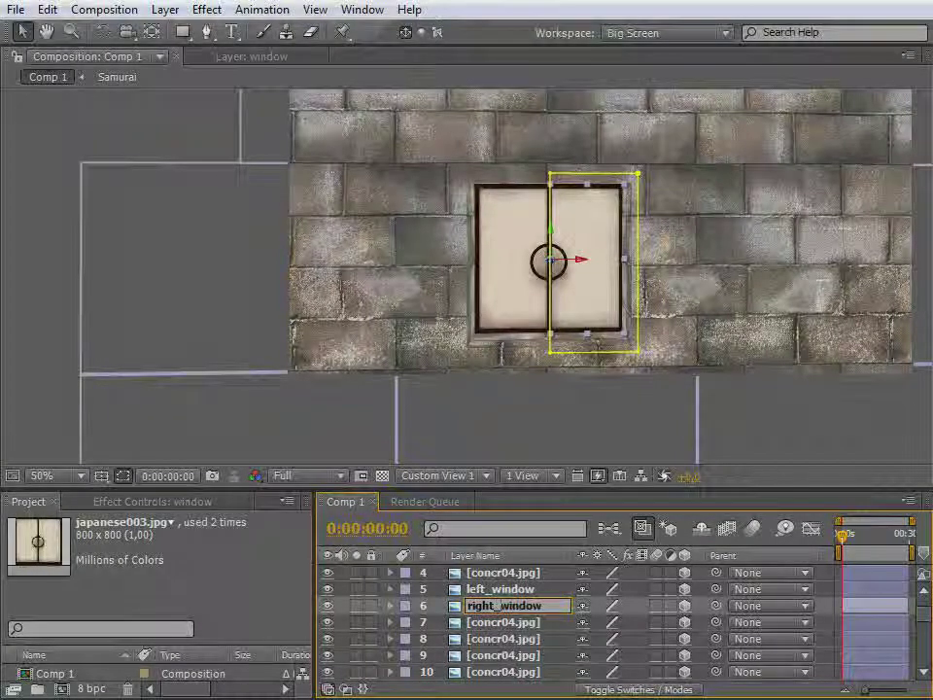
key(Return)
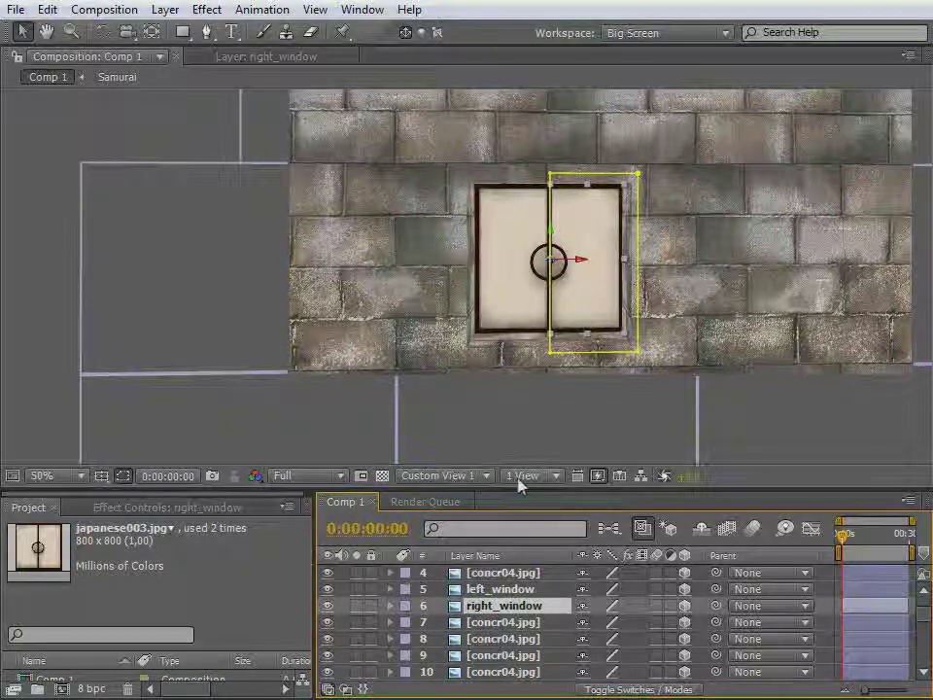
Switch the composition to the Top view and bring the two door halves into view
click(475, 476)
click(496, 571)
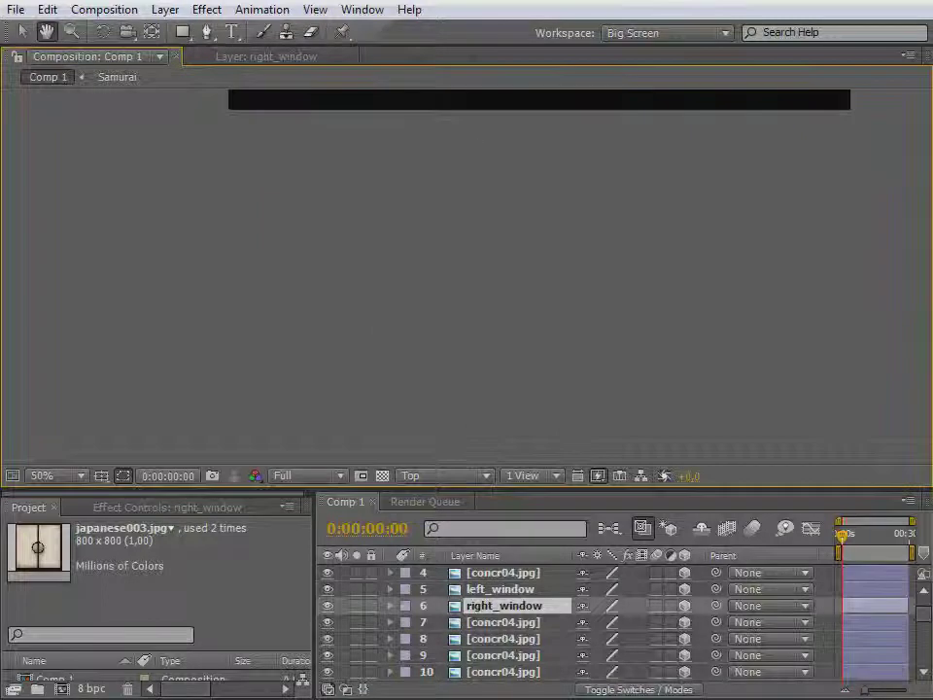
key(c)
drag(480, 295, 453, 123)
drag(439, 354, 415, 204)
drag(456, 273, 567, 233)
drag(515, 332, 565, 101)
drag(440, 441, 476, 364)
click(22, 31)
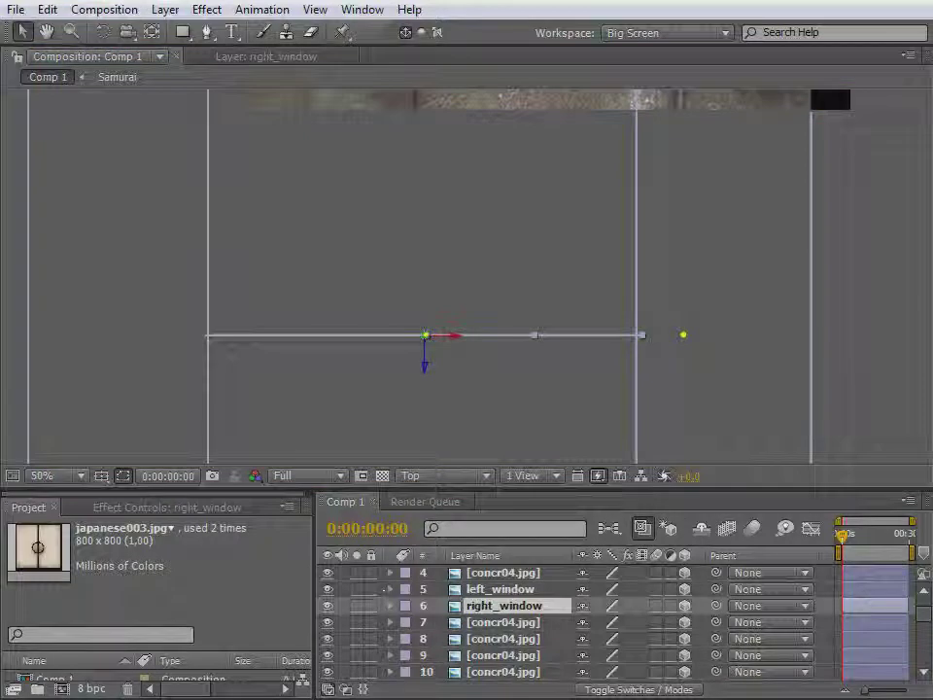
Move left_window's anchor point from the centre line to its outer left edge, and return to Custom View 1
click(481, 589)
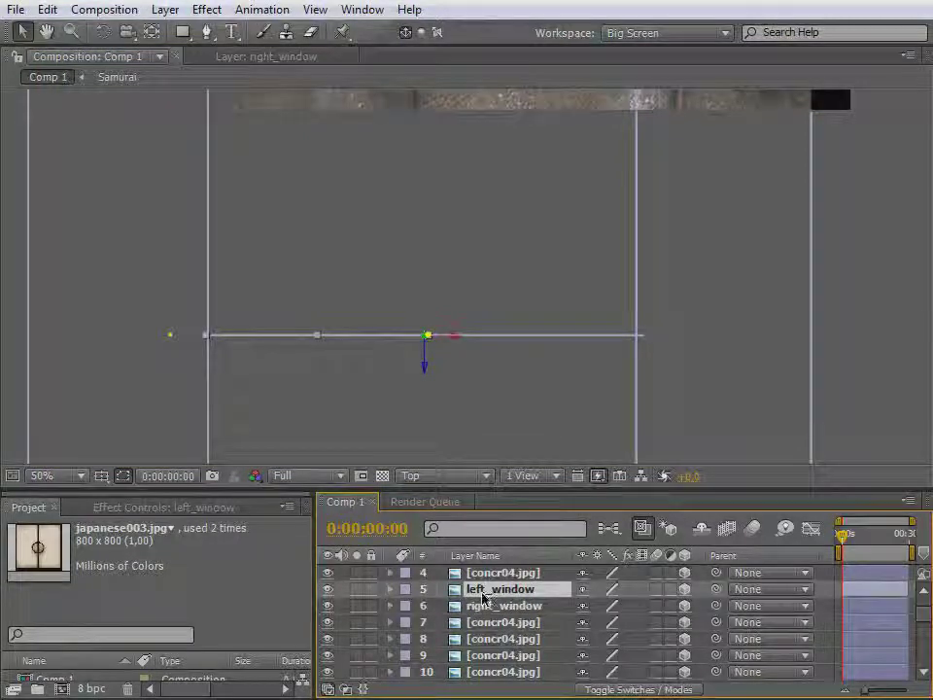
click(472, 606)
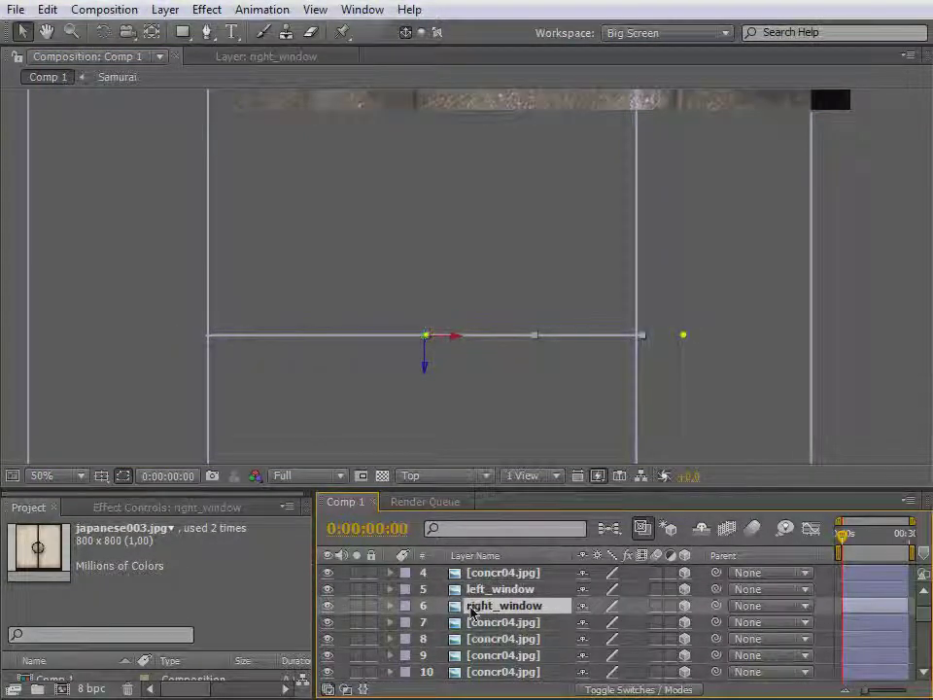
click(480, 589)
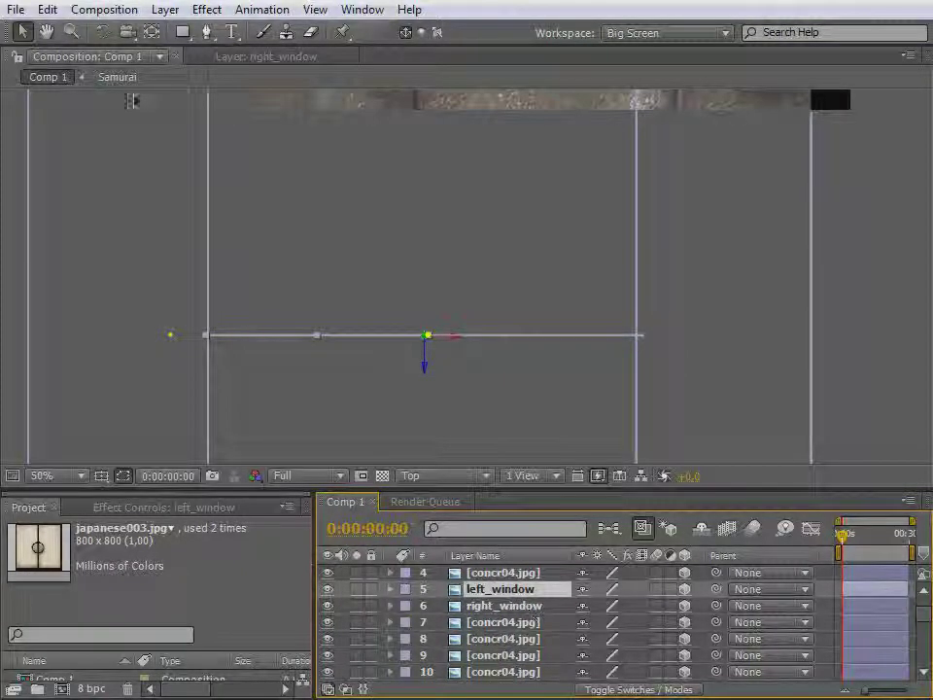
click(152, 33)
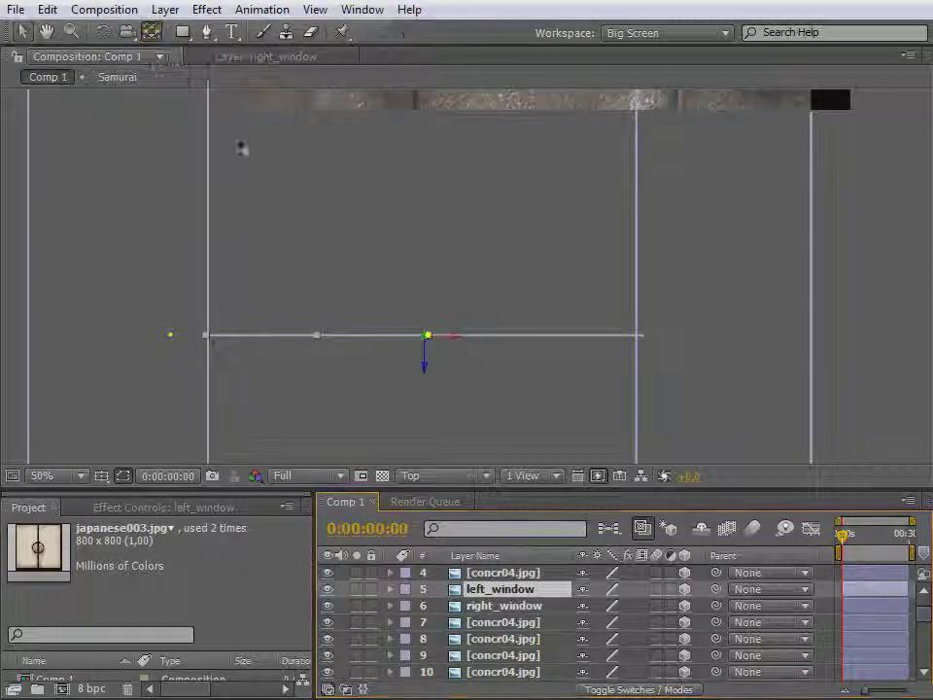
click(423, 338)
drag(350, 350, 209, 338)
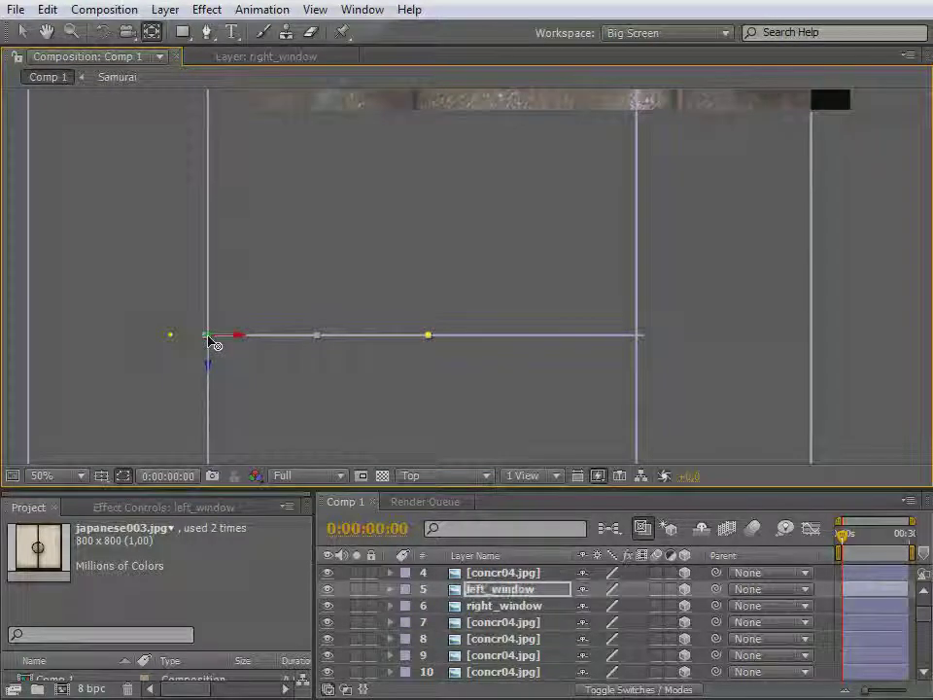
click(24, 34)
click(442, 475)
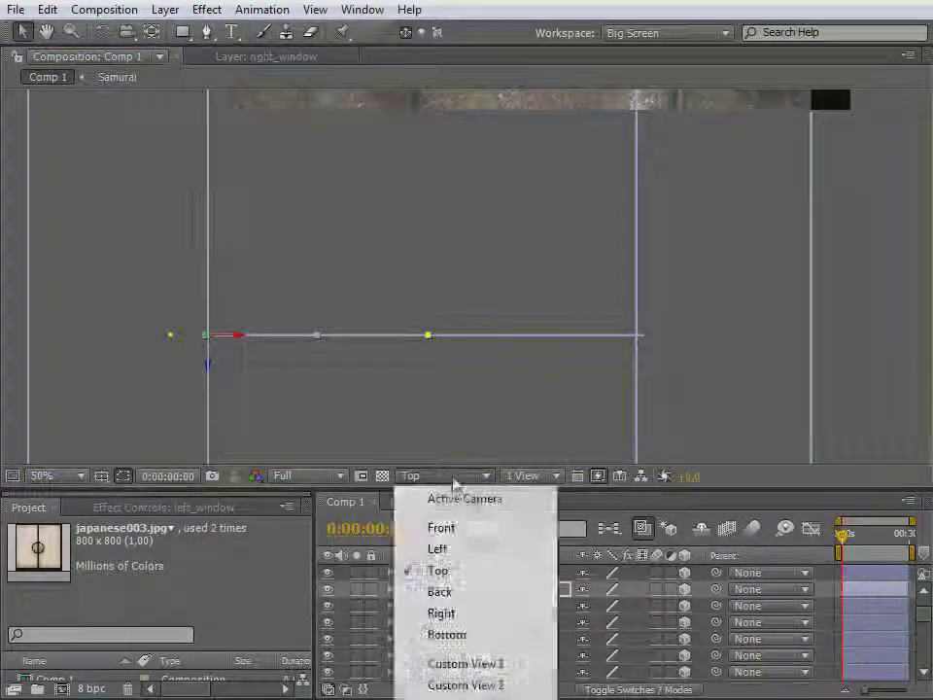
click(465, 665)
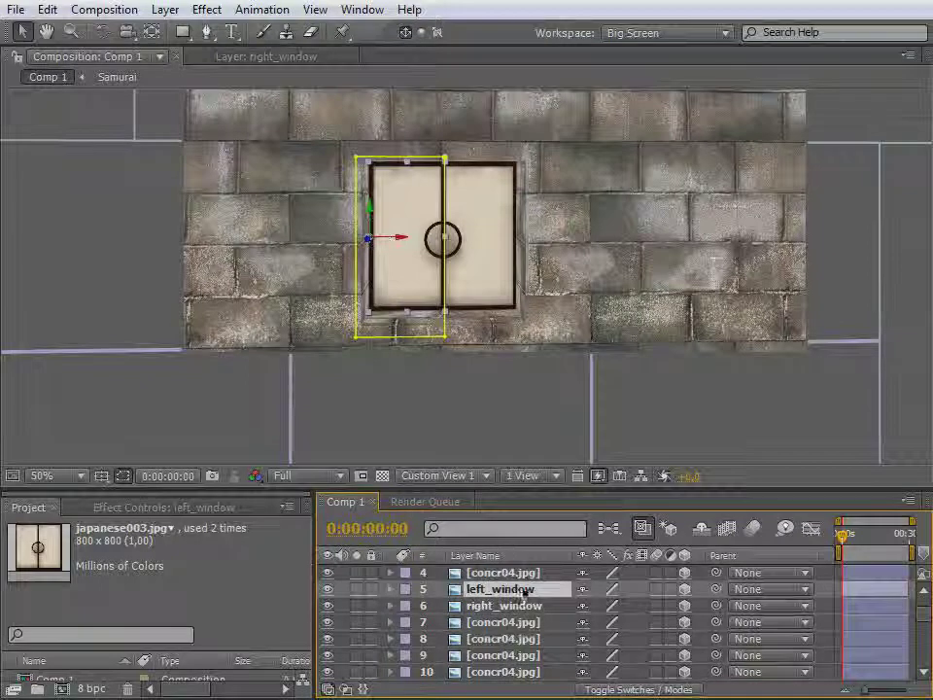
In the Top view, move right_window's anchor point to its outer right edge, and return to Custom View 1
click(512, 608)
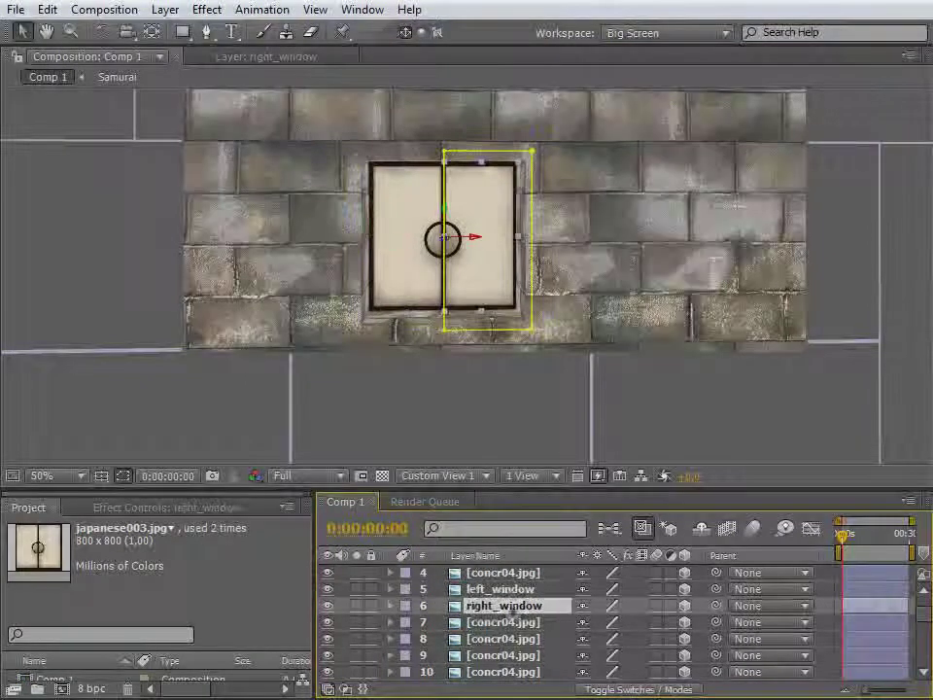
click(456, 478)
click(439, 570)
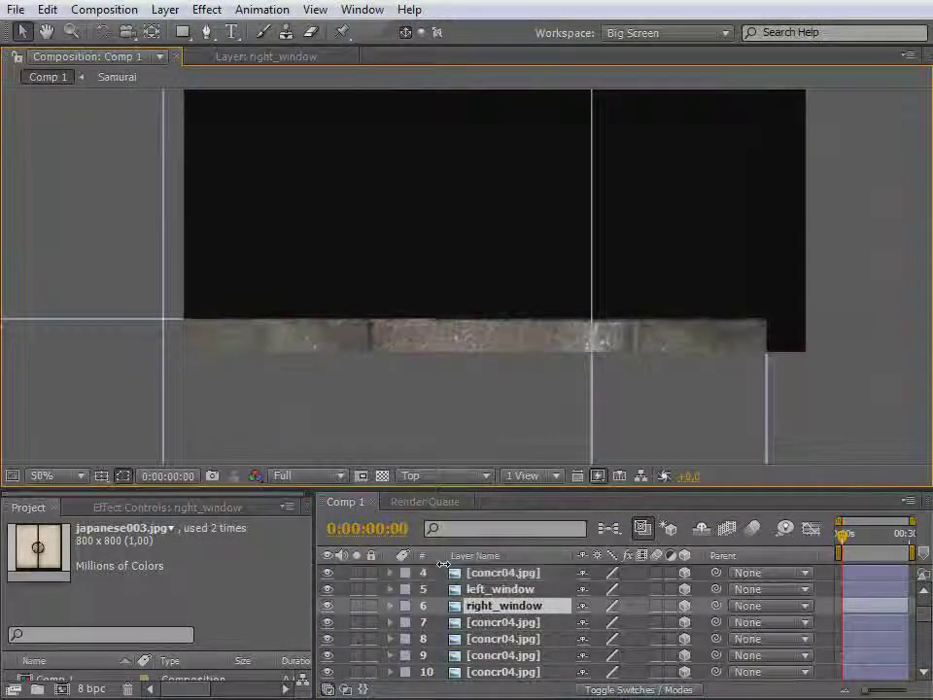
drag(432, 395, 443, 167)
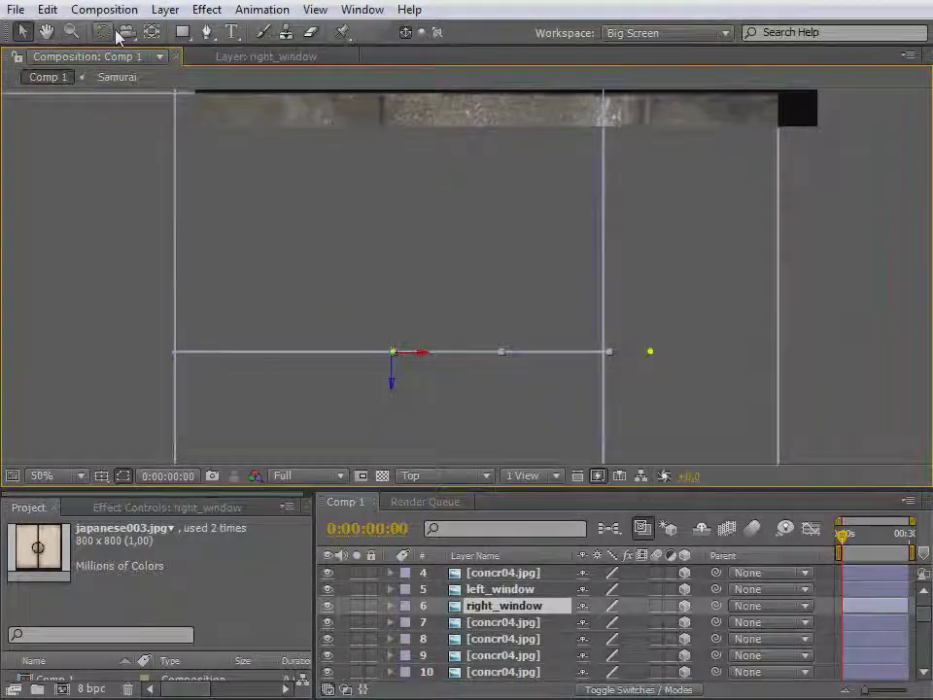
click(151, 33)
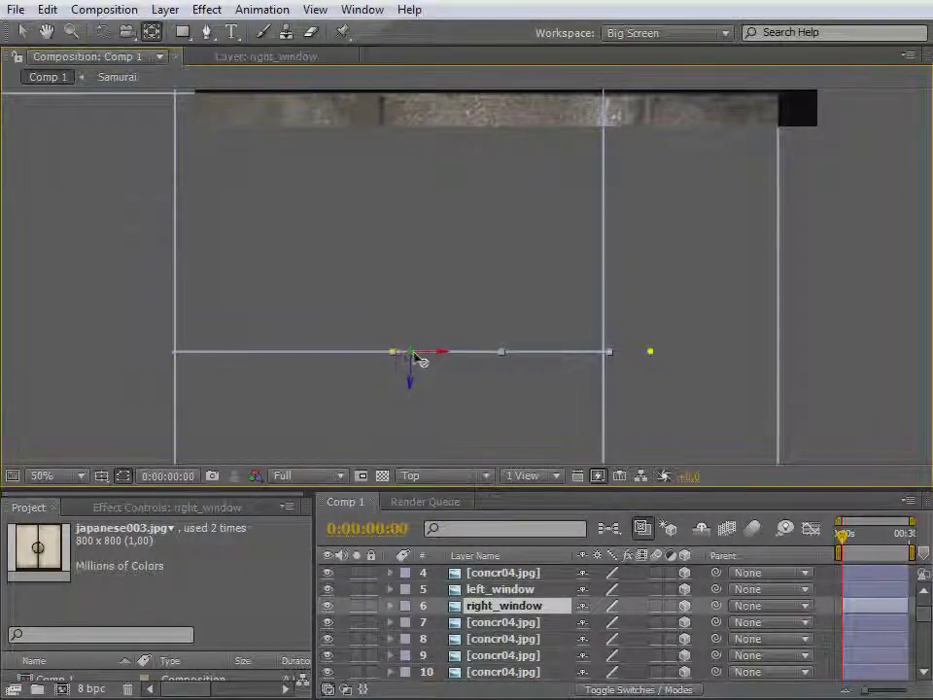
drag(594, 350, 614, 363)
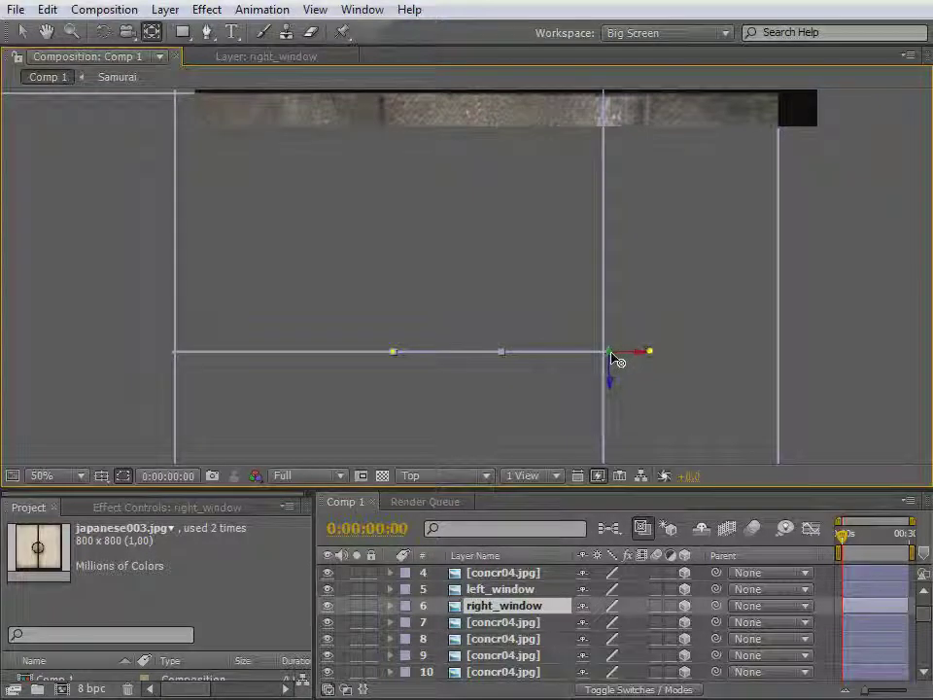
key(Return)
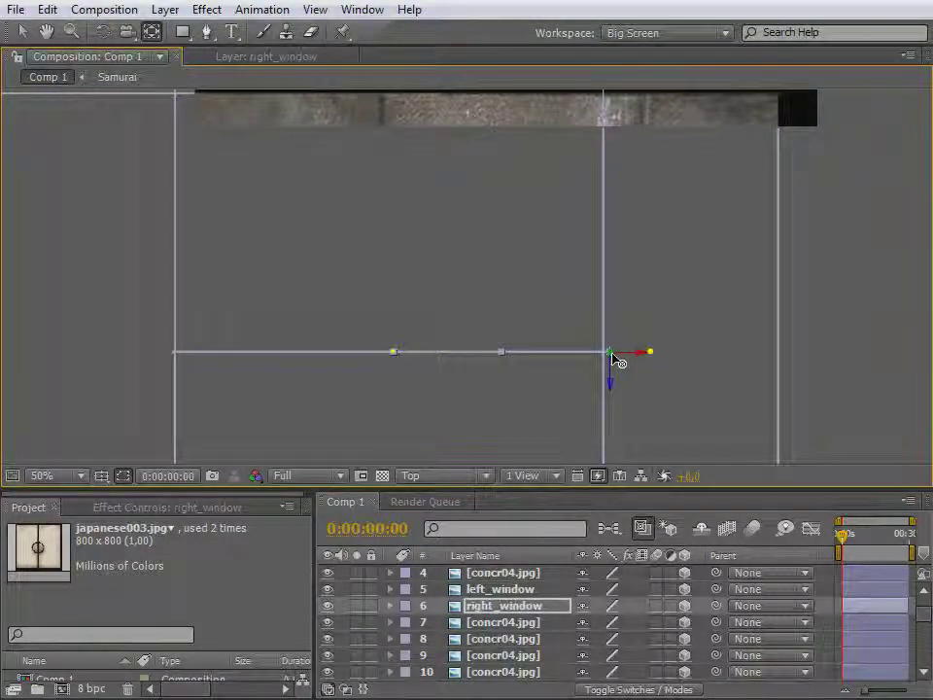
click(23, 31)
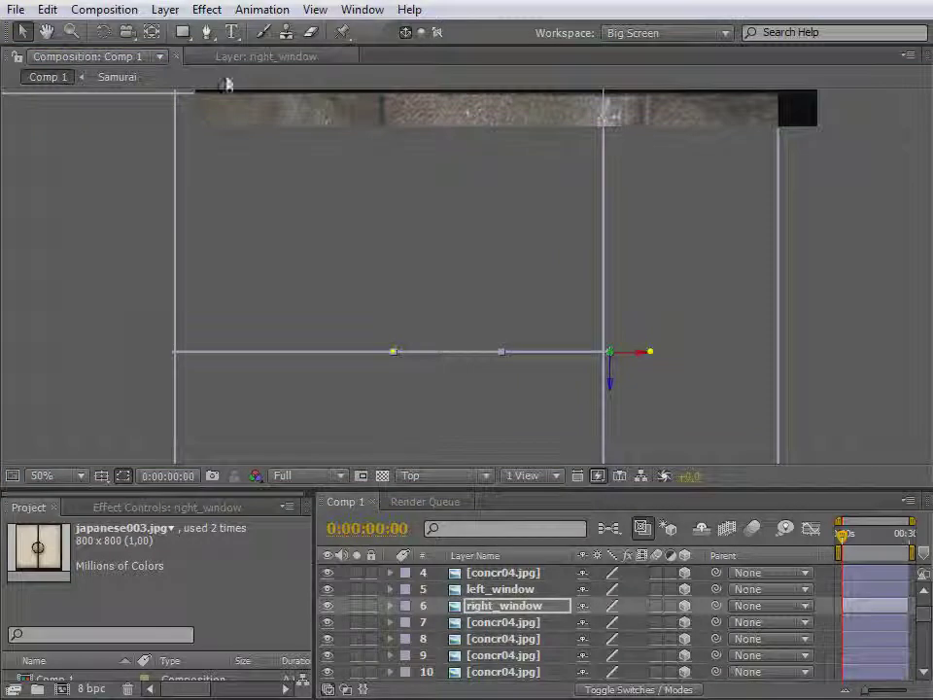
click(459, 480)
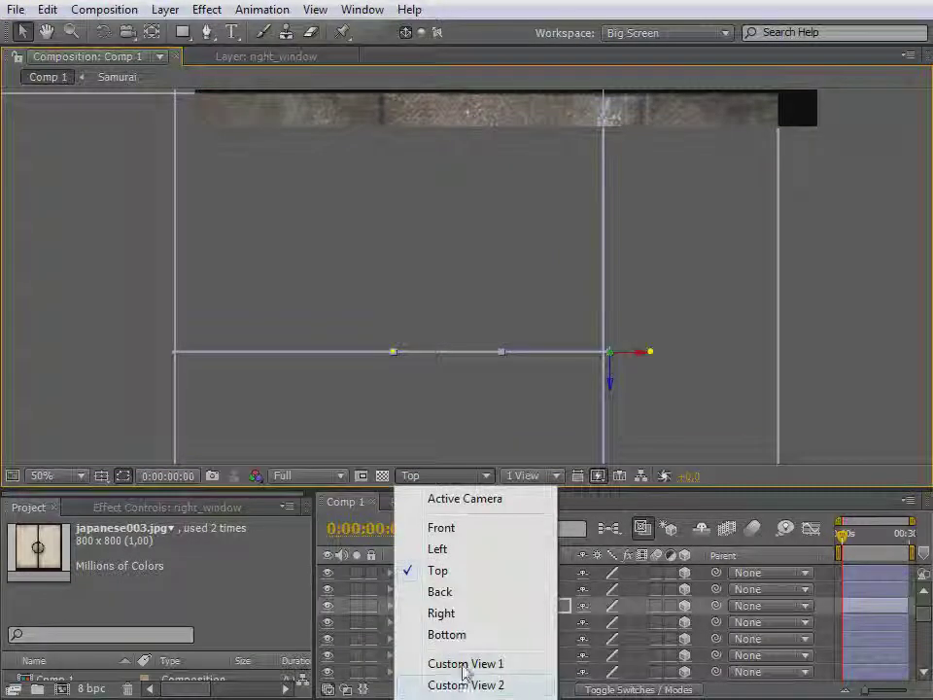
click(464, 664)
Test the right door half's hinge by swinging right_window partly open around its Y axis
key(space)
drag(481, 171, 466, 371)
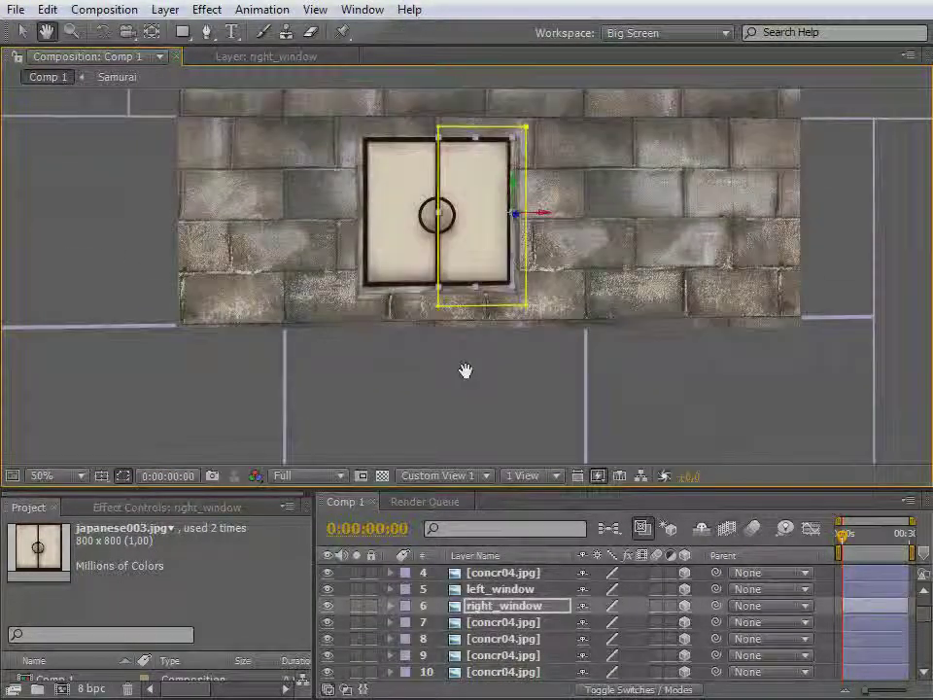
key(v)
scroll(451, 406, up, 1)
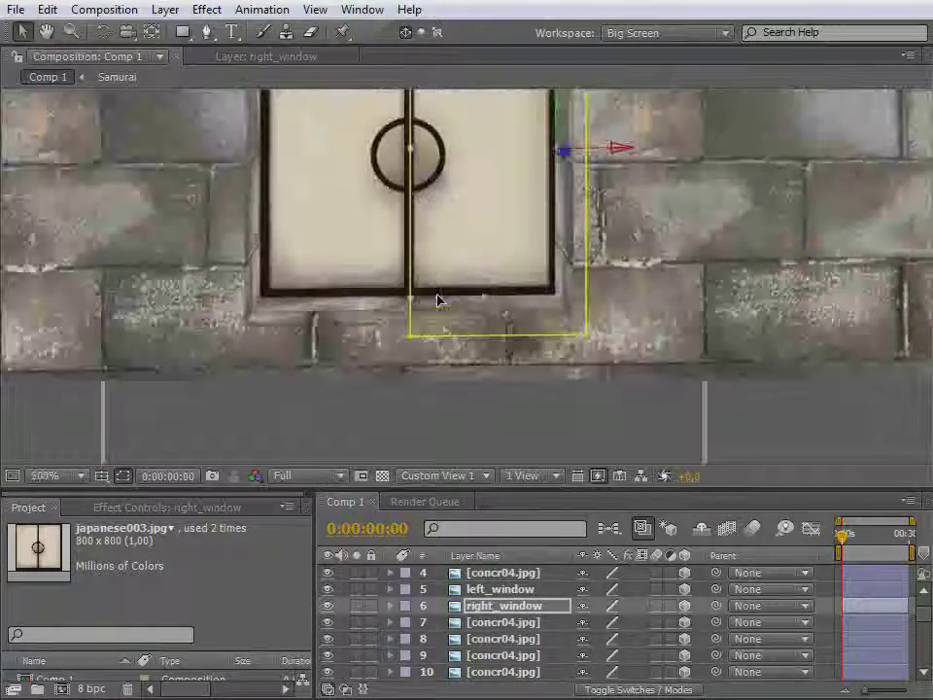
key(space)
drag(431, 230, 427, 339)
click(22, 31)
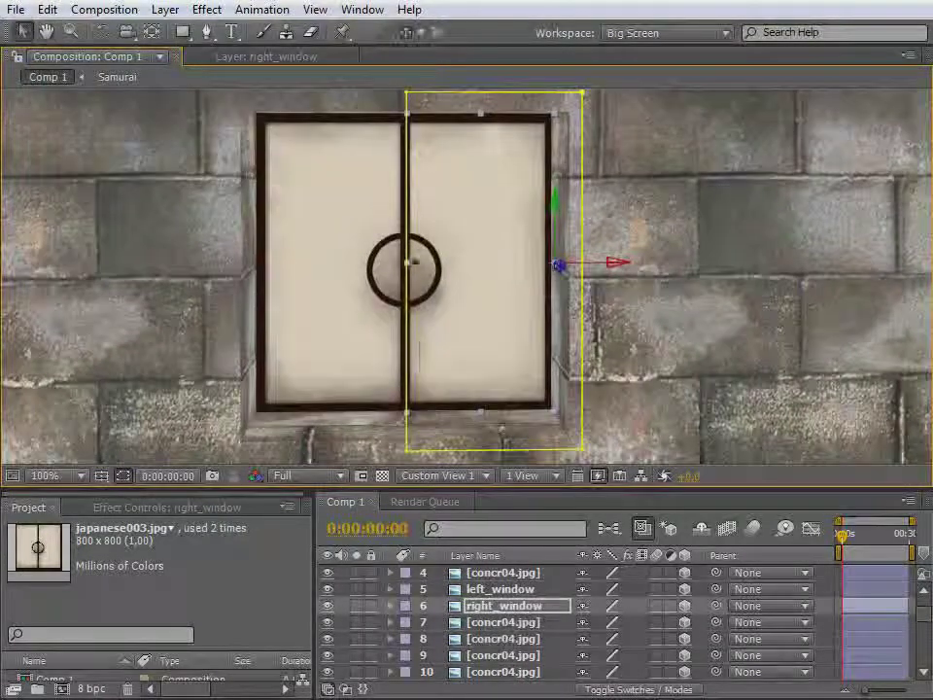
click(487, 611)
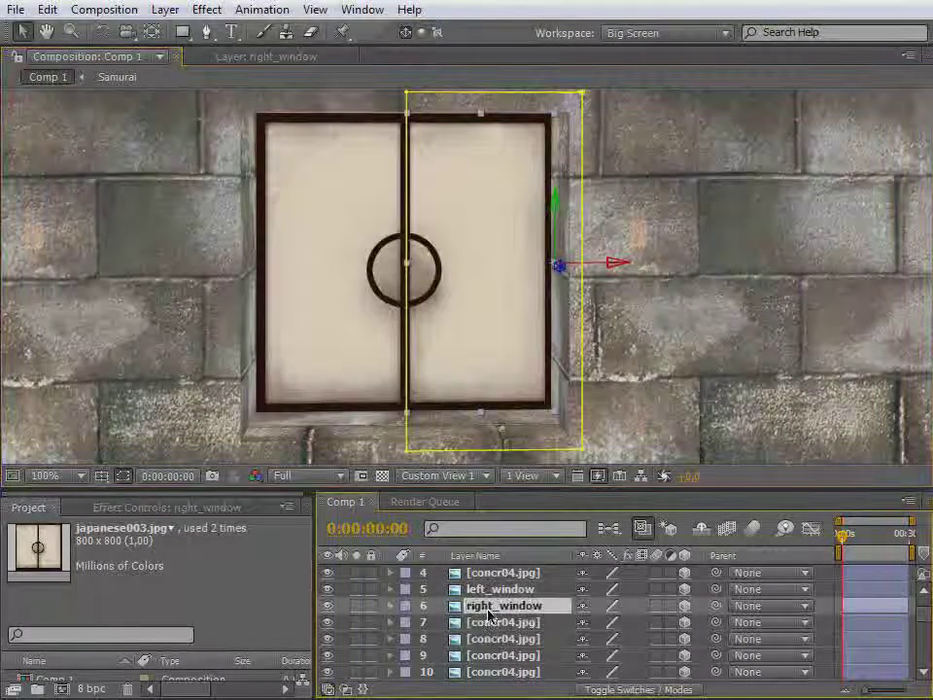
key(r)
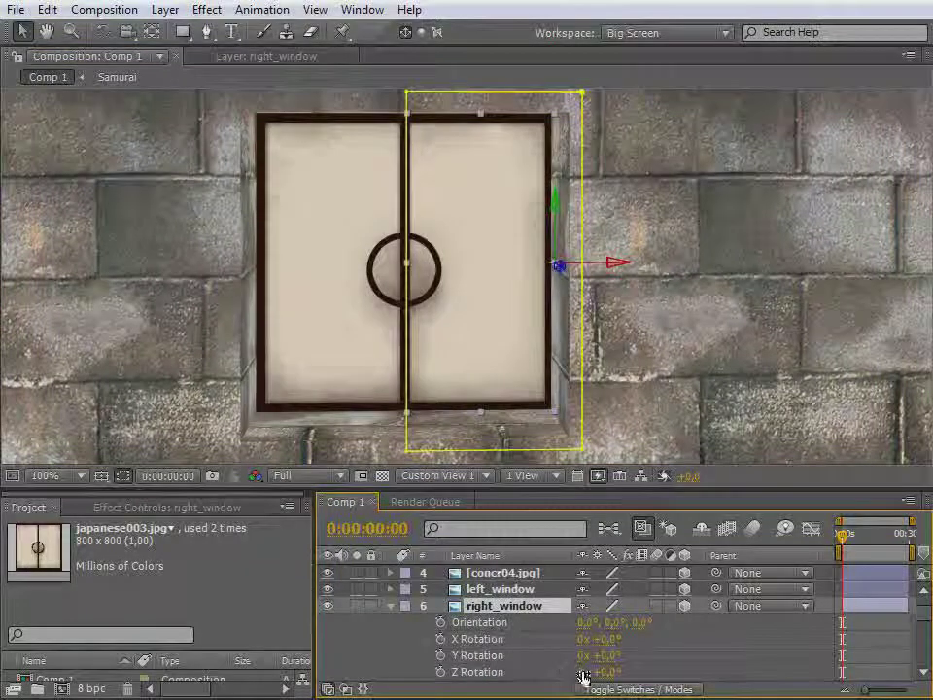
drag(606, 660, 637, 648)
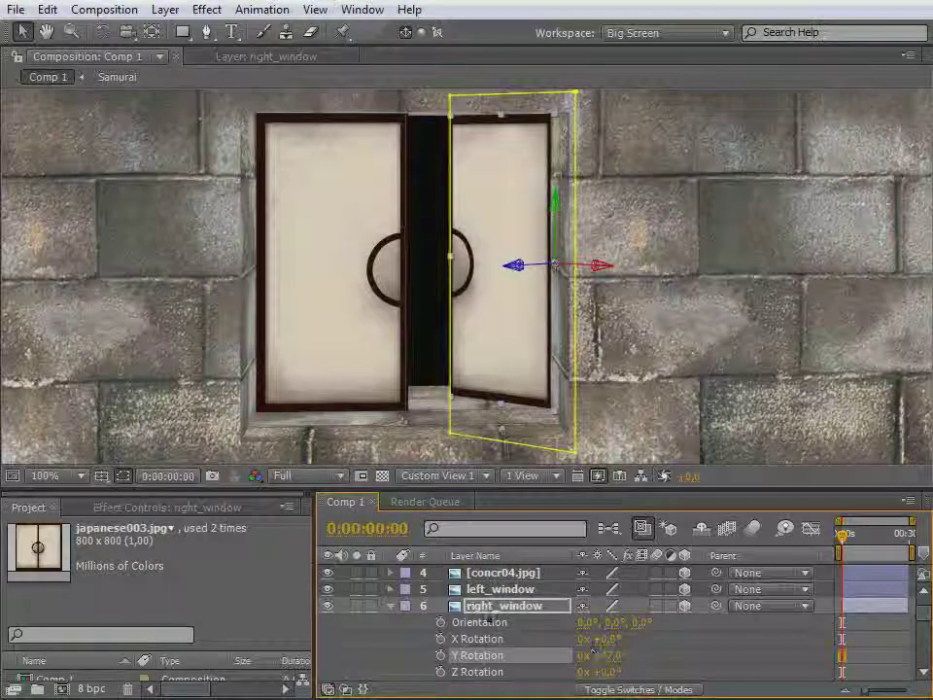
Test left_window's swing around its Y axis and reset its Y Rotation to 0°
click(494, 589)
key(r)
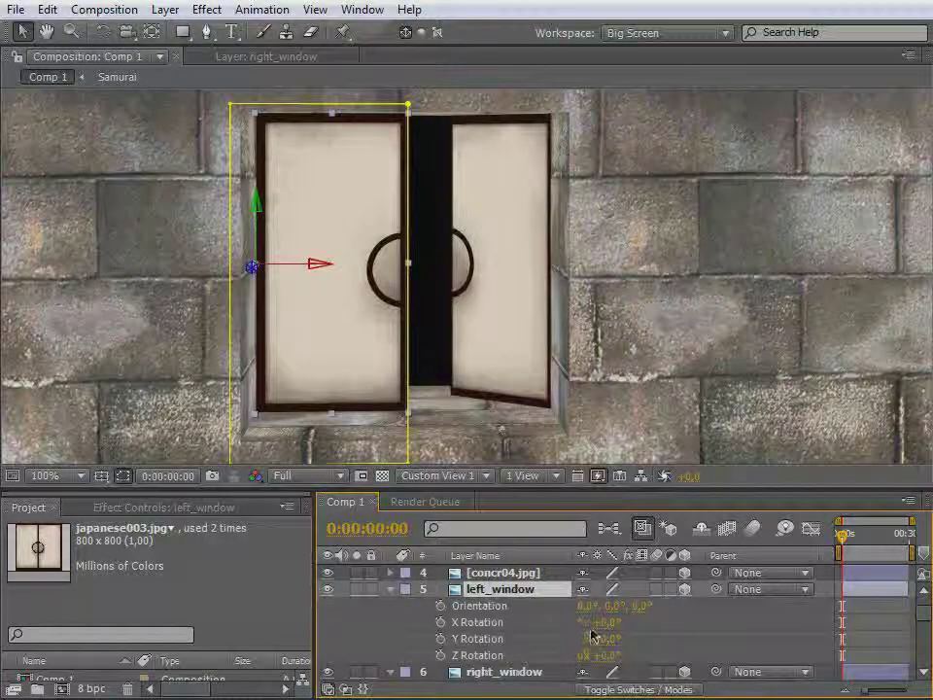
mouse_move(600, 639)
mouse_down()
mouse_move(621, 639)
mouse_move(579, 671)
mouse_move(600, 643)
mouse_up()
text(0)
key(Return)
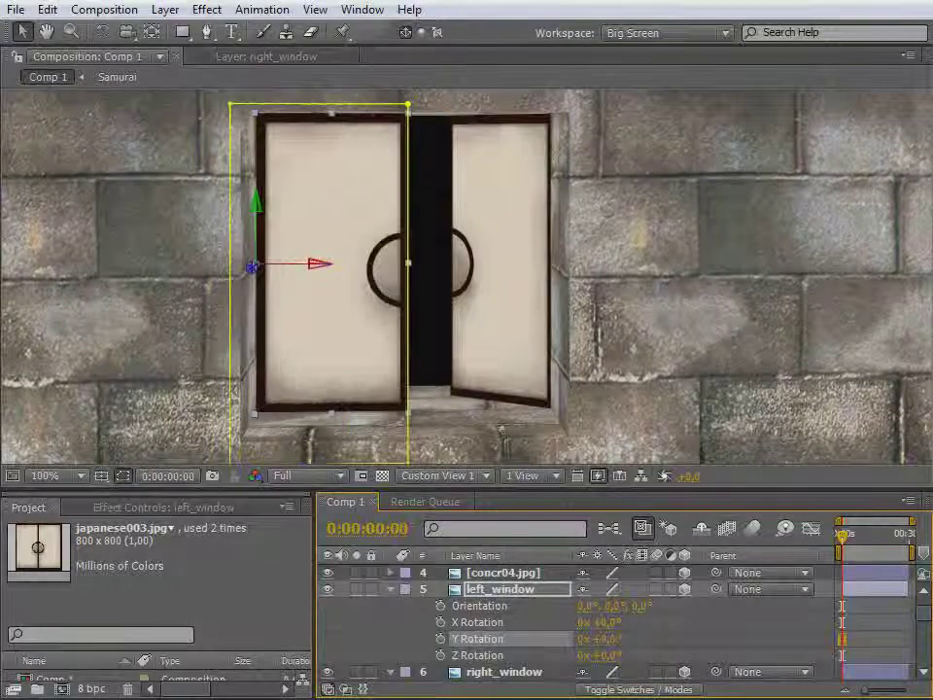
Close the right door half by resetting right_window's Y Rotation to 0°, and collapse both door layers' properties
click(391, 590)
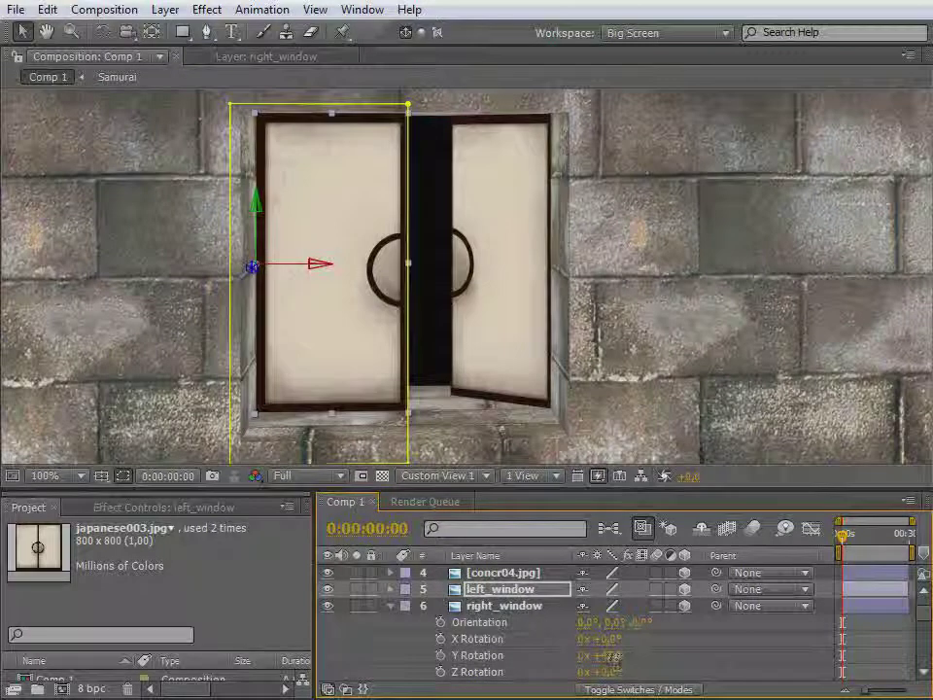
text(0)
key(Return)
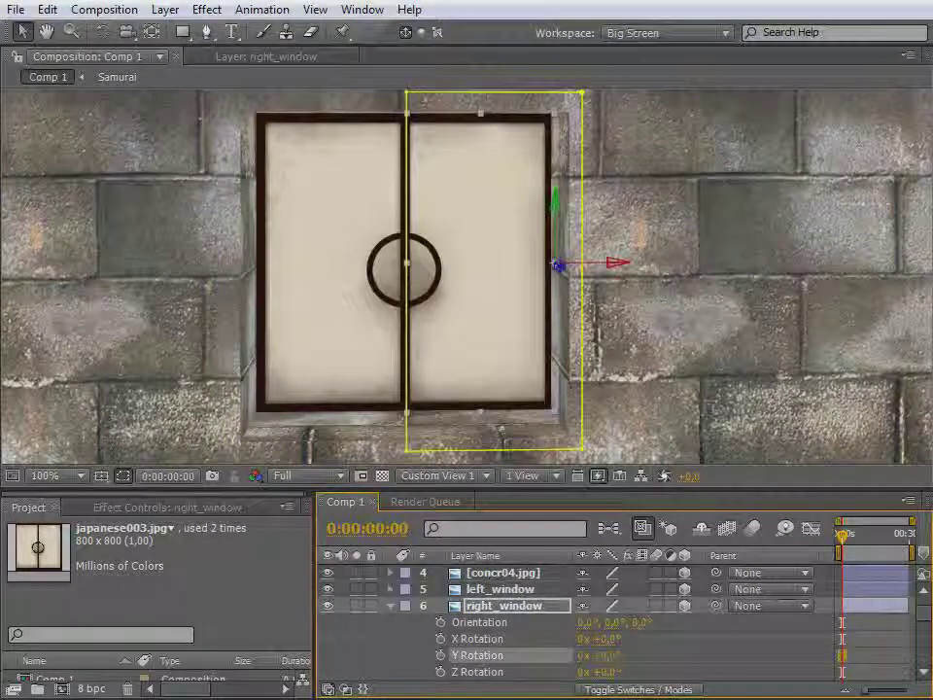
click(393, 608)
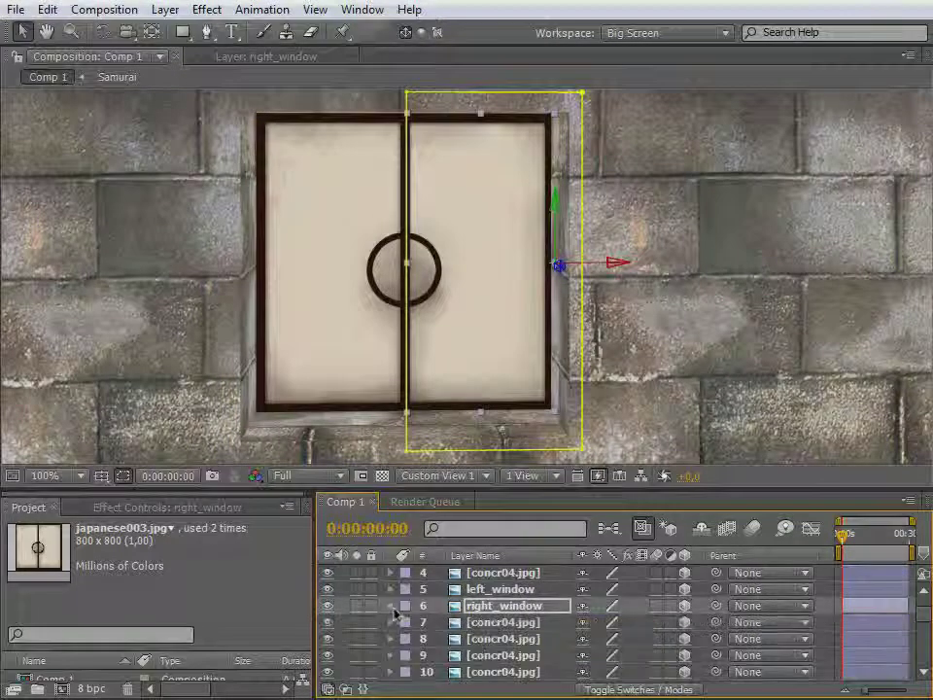
Hide the left_window and right_window layers to open the view through the stone wall's doorway
drag(451, 492, 463, 272)
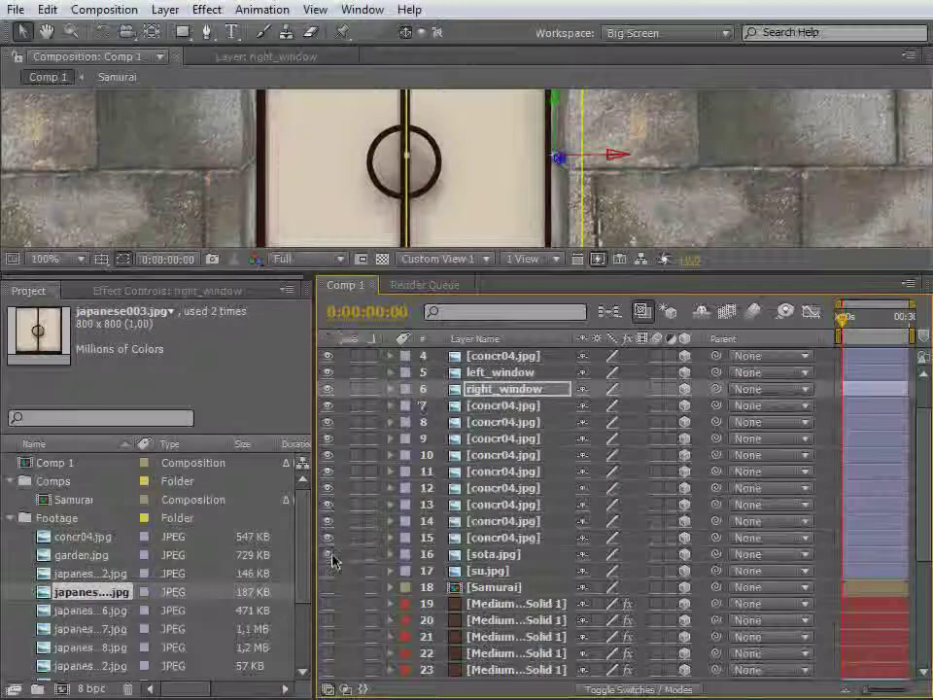
scroll(331, 562, down, 6)
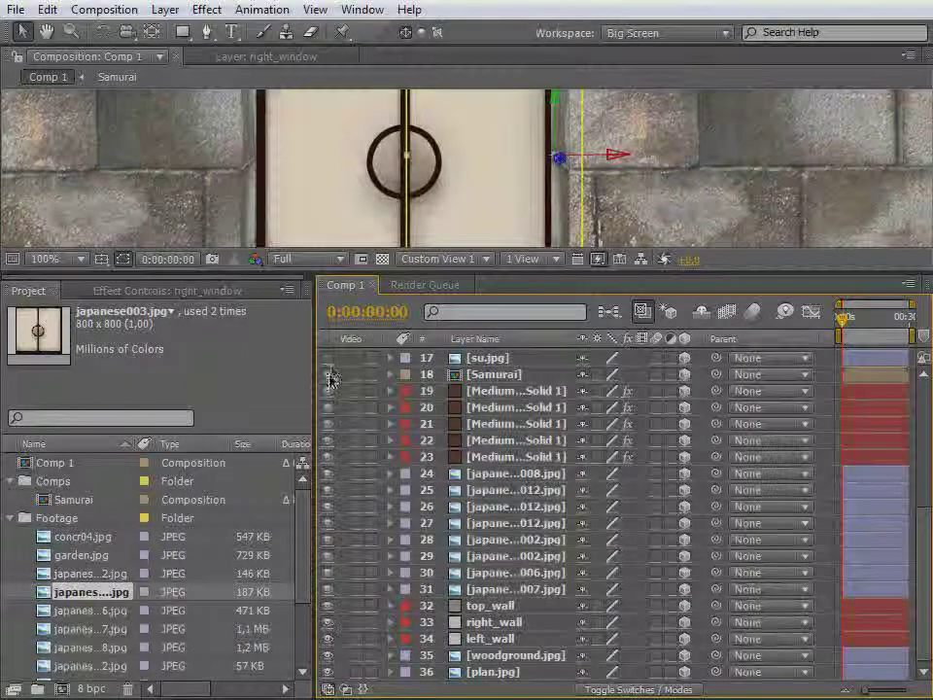
scroll(330, 374, up, 5)
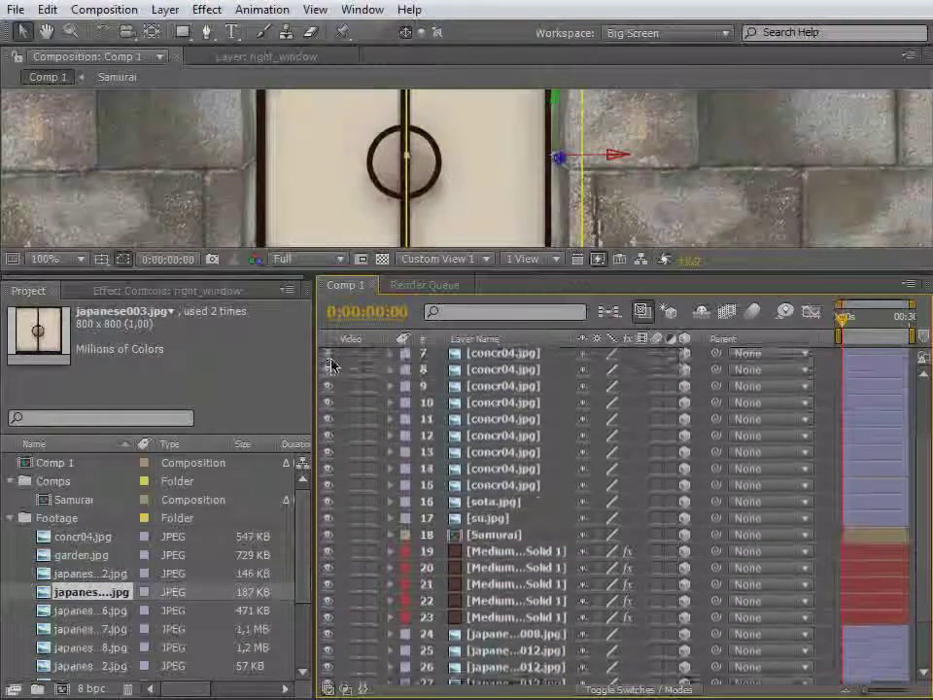
scroll(331, 364, up, 3)
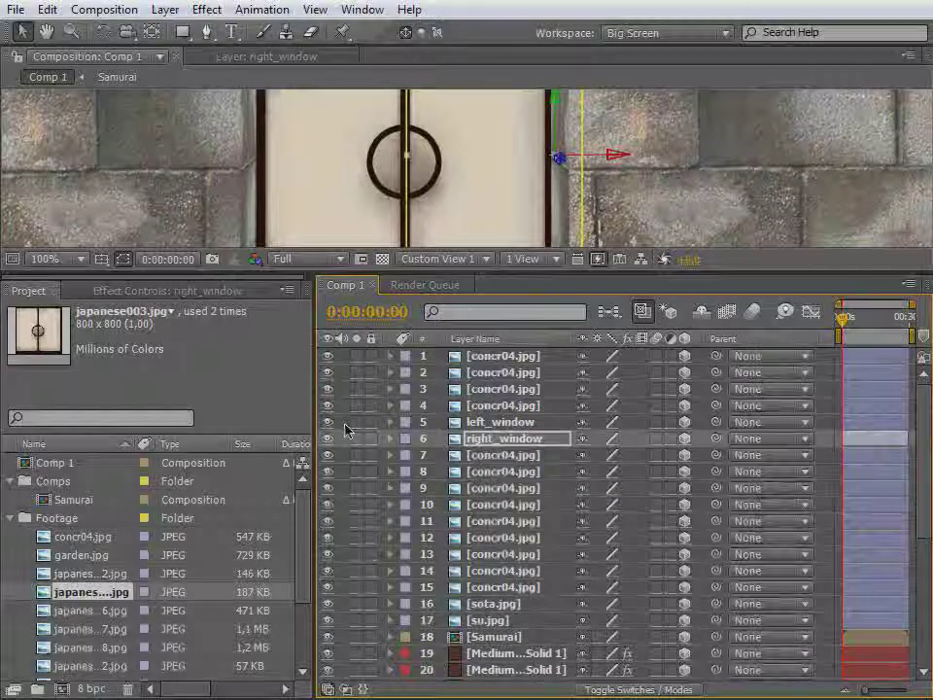
scroll(347, 438, down, 8)
scroll(346, 438, up, 8)
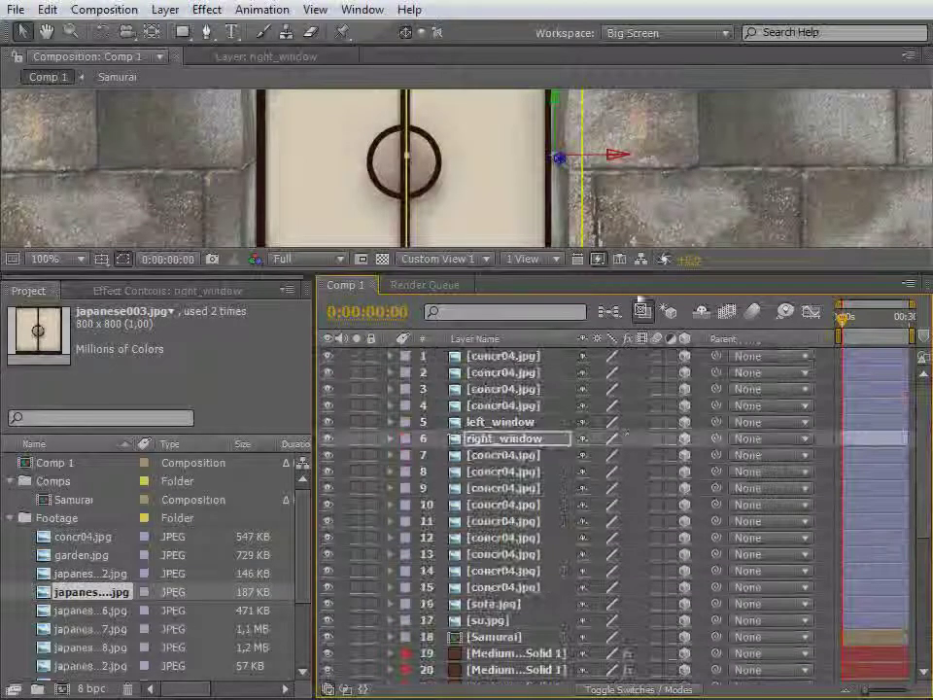
drag(597, 272, 564, 410)
click(323, 190)
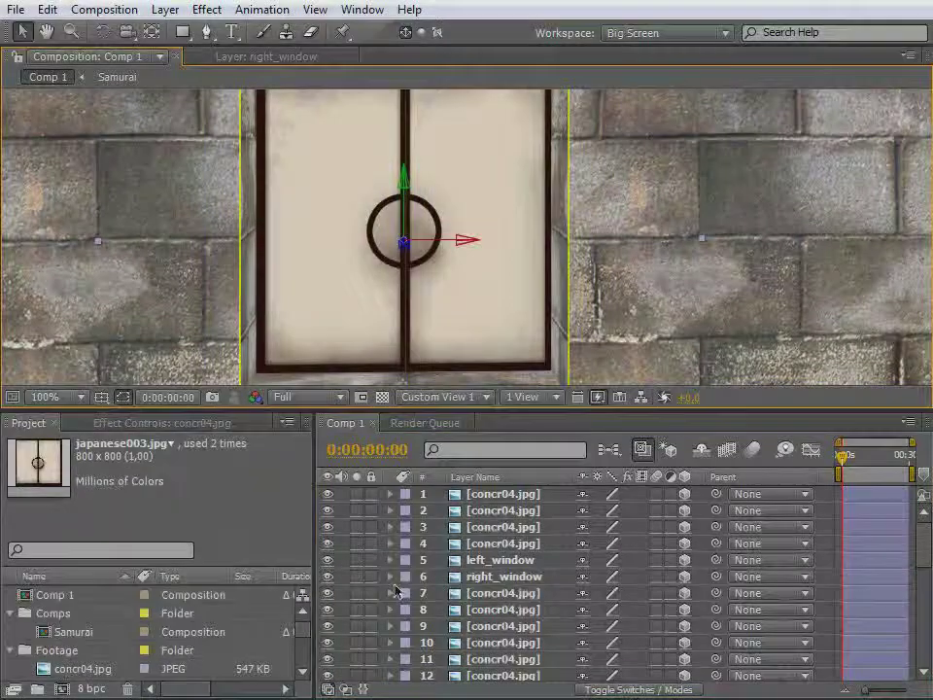
drag(331, 569, 332, 577)
drag(432, 410, 432, 525)
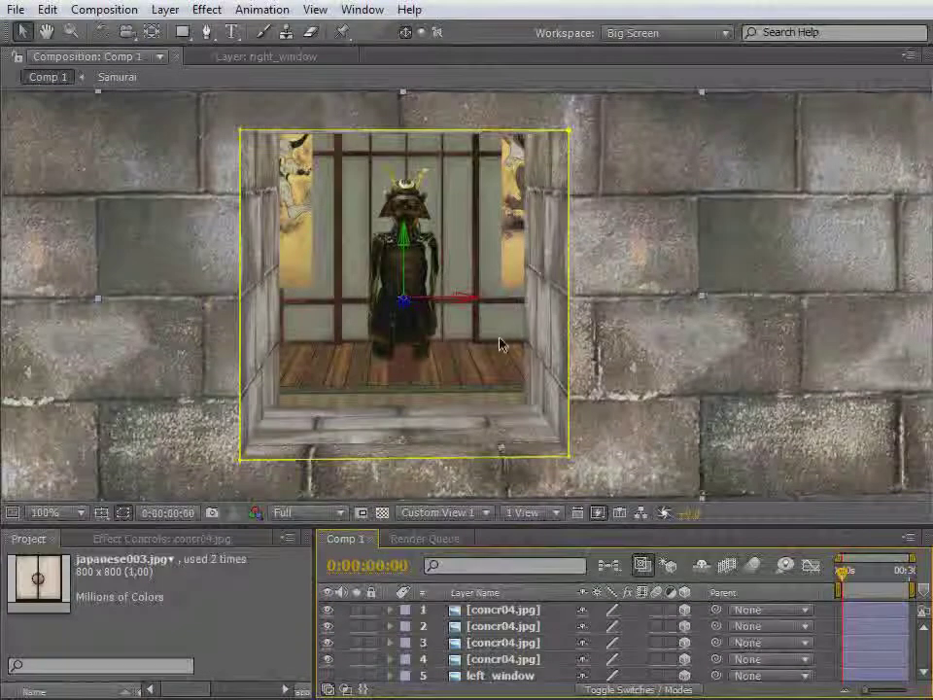
Select layers 1 to 15, the concr04.jpg stones and both door halves, and move them away from the room along the Z axis
key(c)
drag(503, 343, 603, 257)
drag(361, 446, 11, 585)
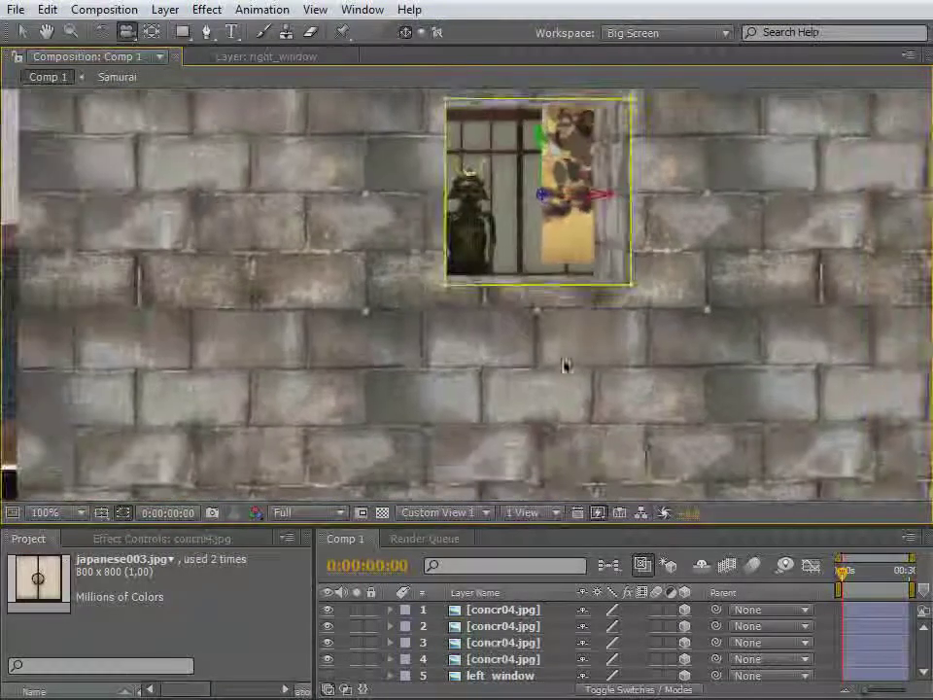
drag(529, 384, 480, 364)
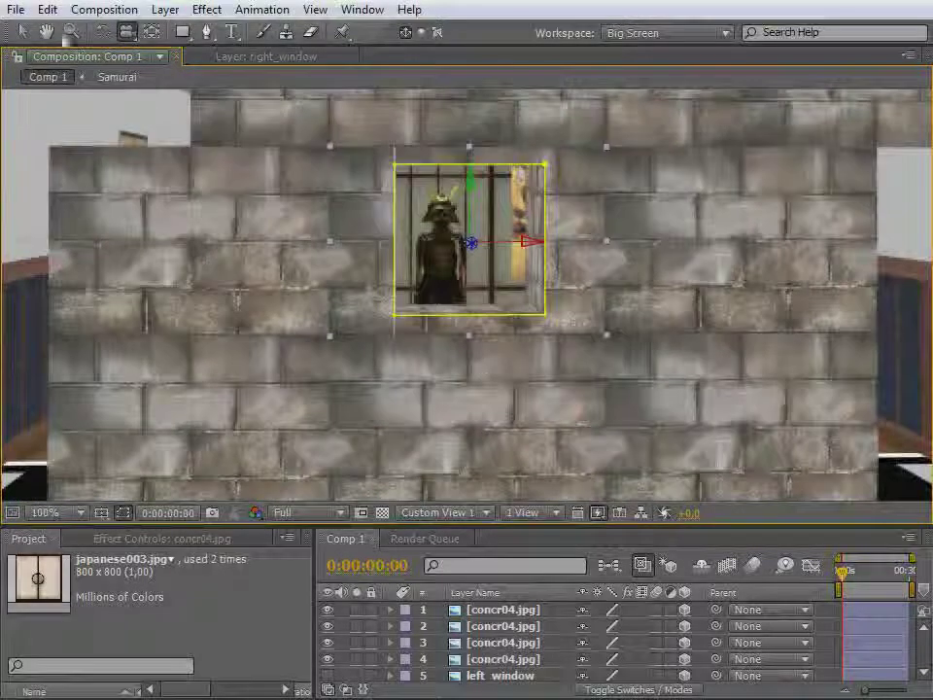
click(22, 33)
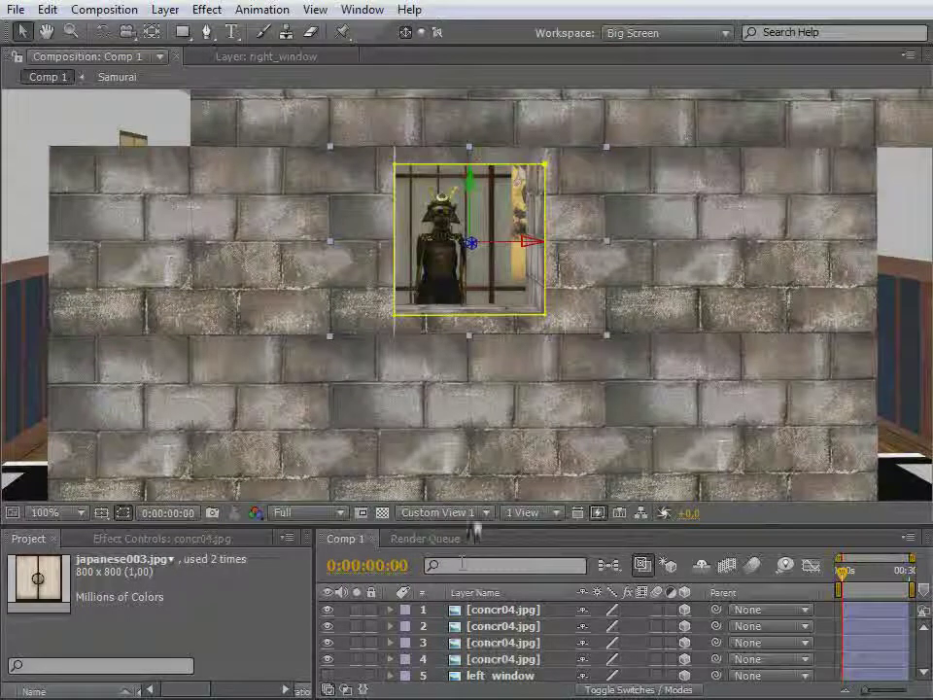
drag(471, 526, 471, 229)
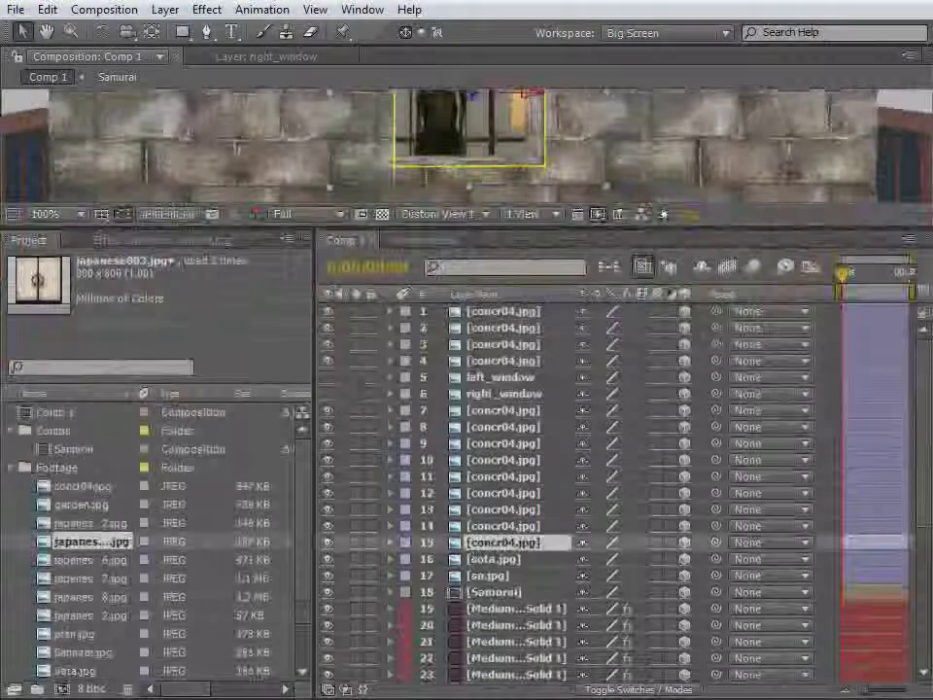
click(475, 318)
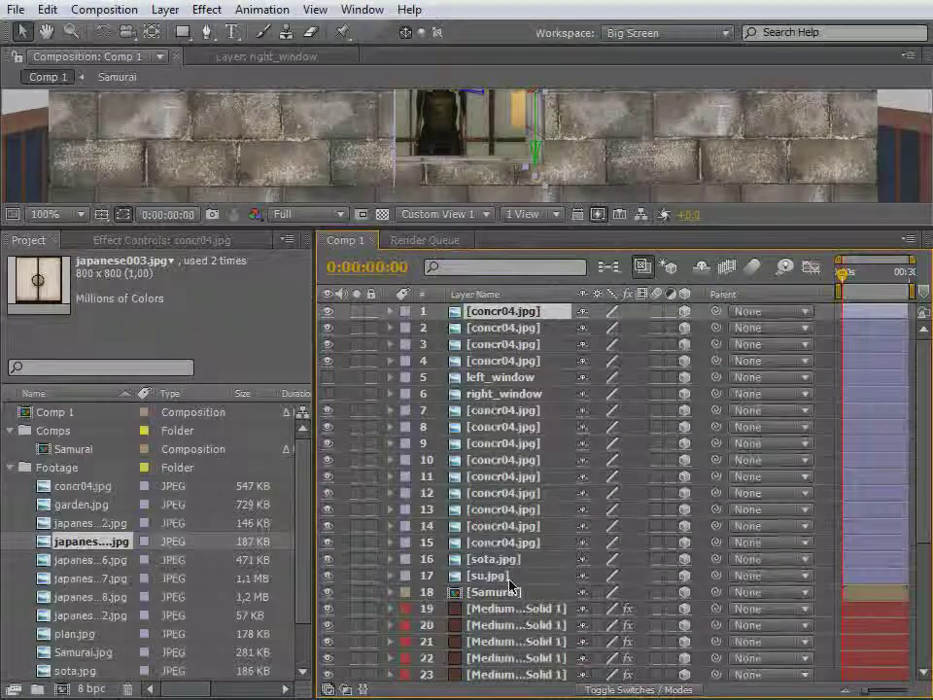
shift+click(513, 543)
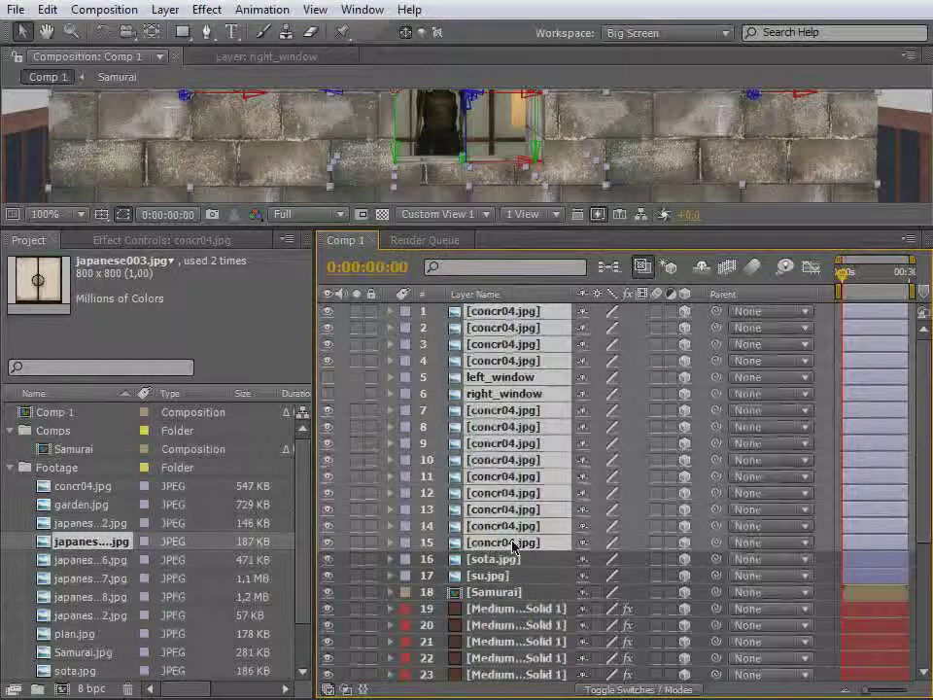
drag(499, 233, 476, 531)
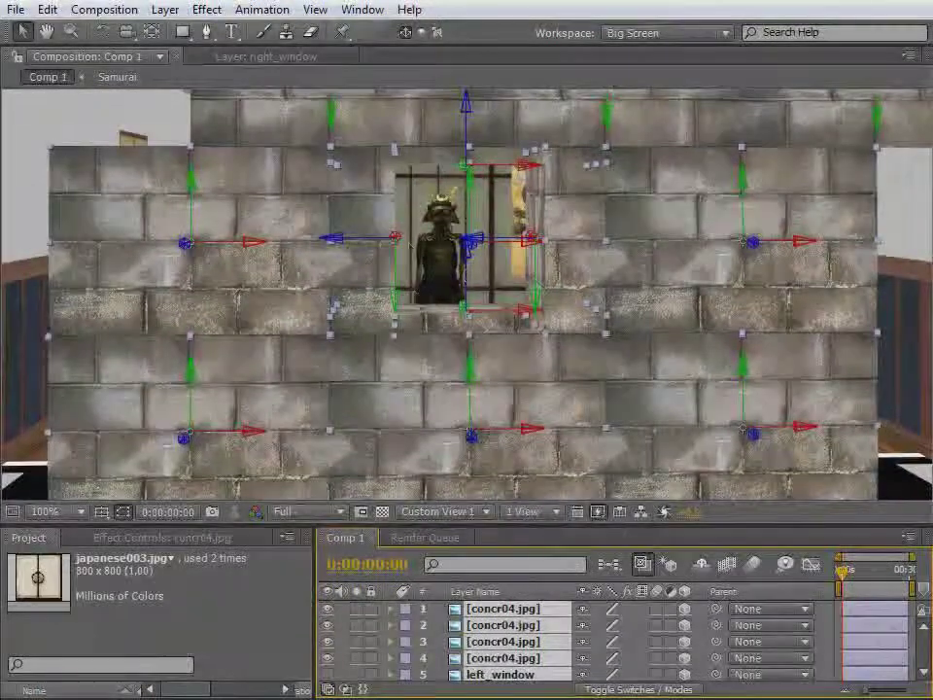
drag(174, 255, 0, 355)
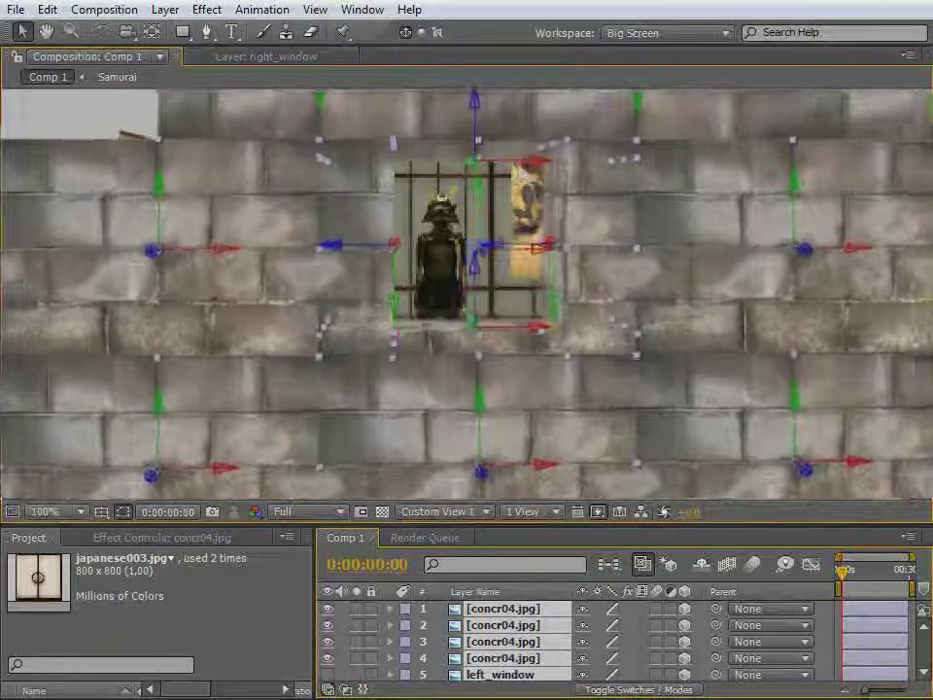
drag(142, 257, 2, 297)
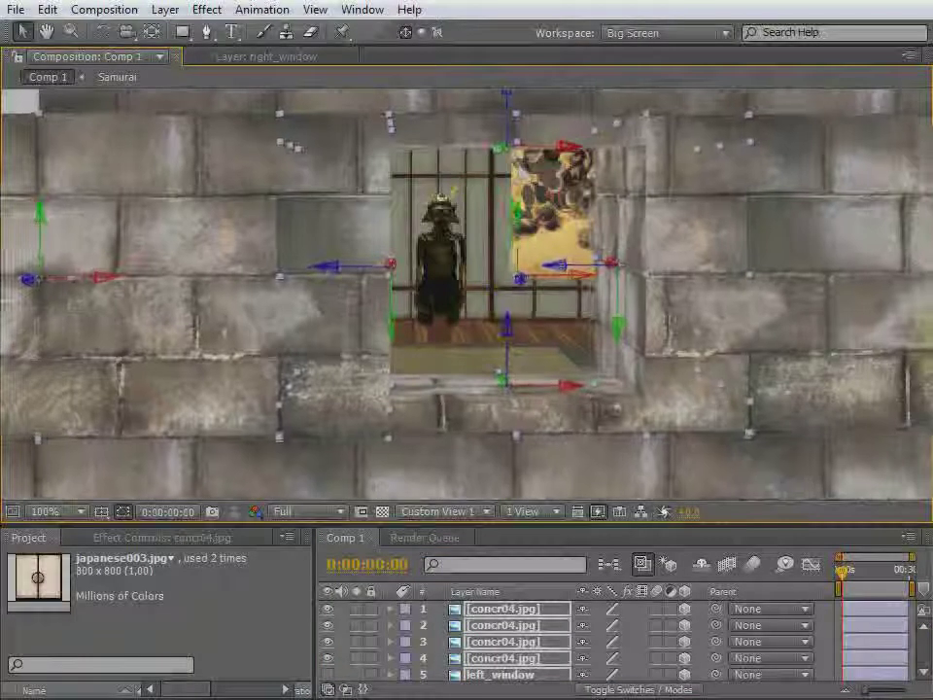
scroll(295, 338, down, 2)
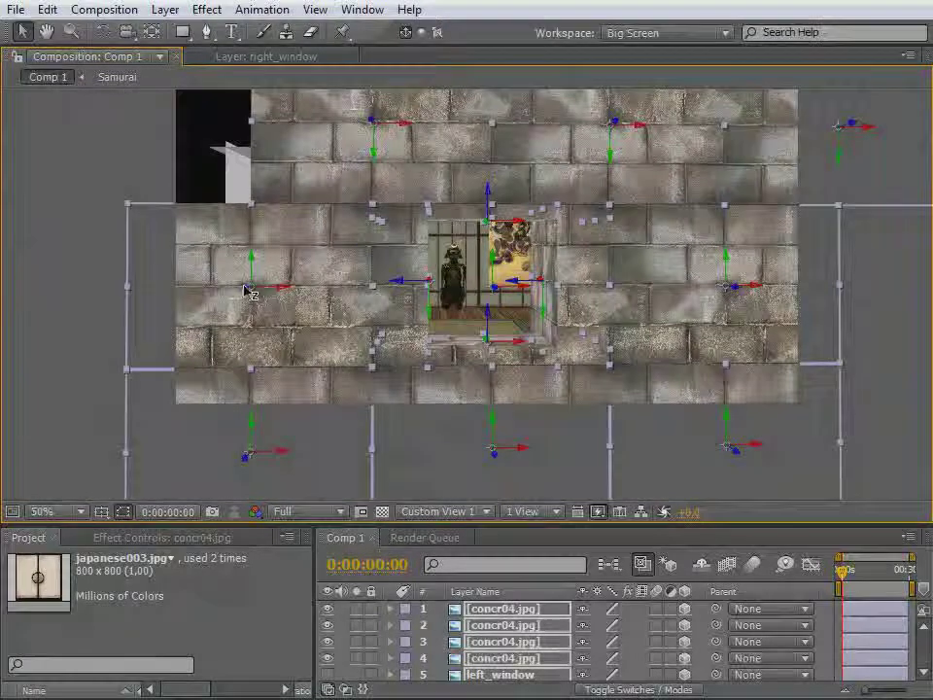
drag(222, 304, 75, 391)
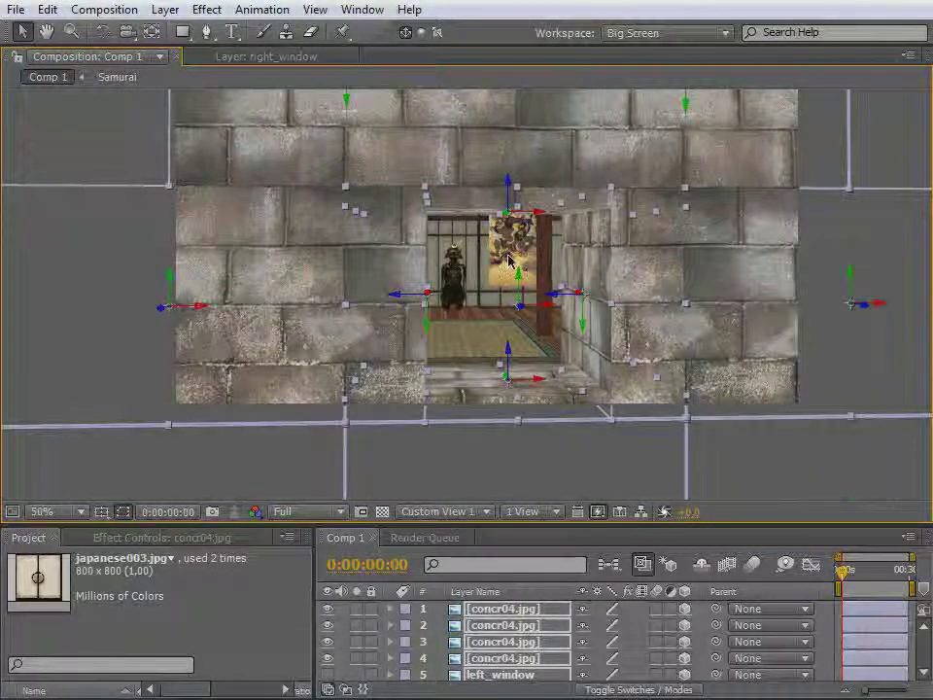
Shift the selected stone wall and door layers slightly farther out from the room along Z
key(c)
drag(509, 260, 409, 280)
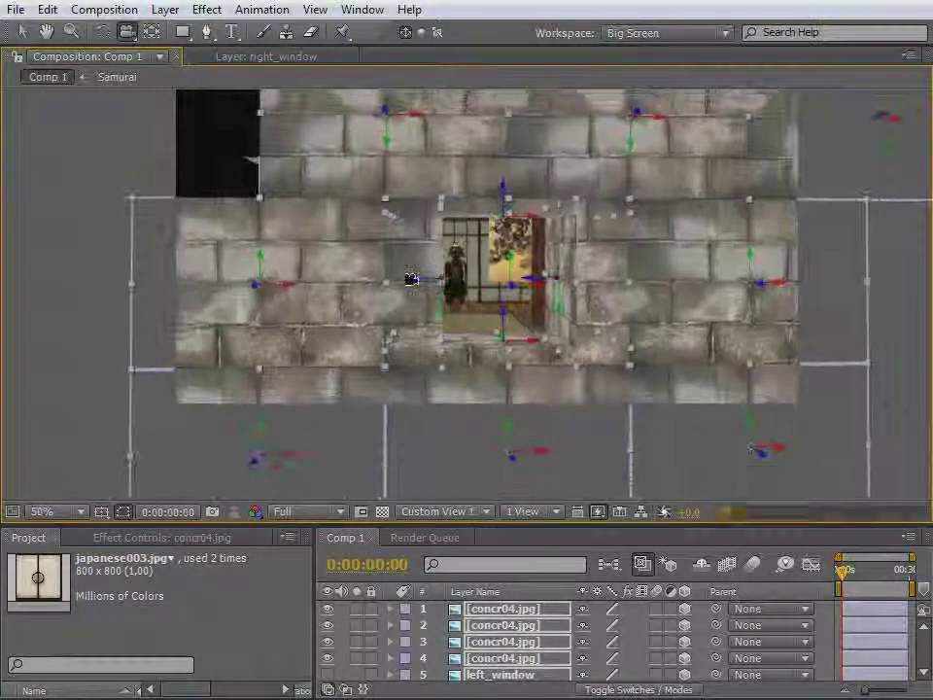
drag(259, 291, 209, 304)
drag(189, 311, 177, 318)
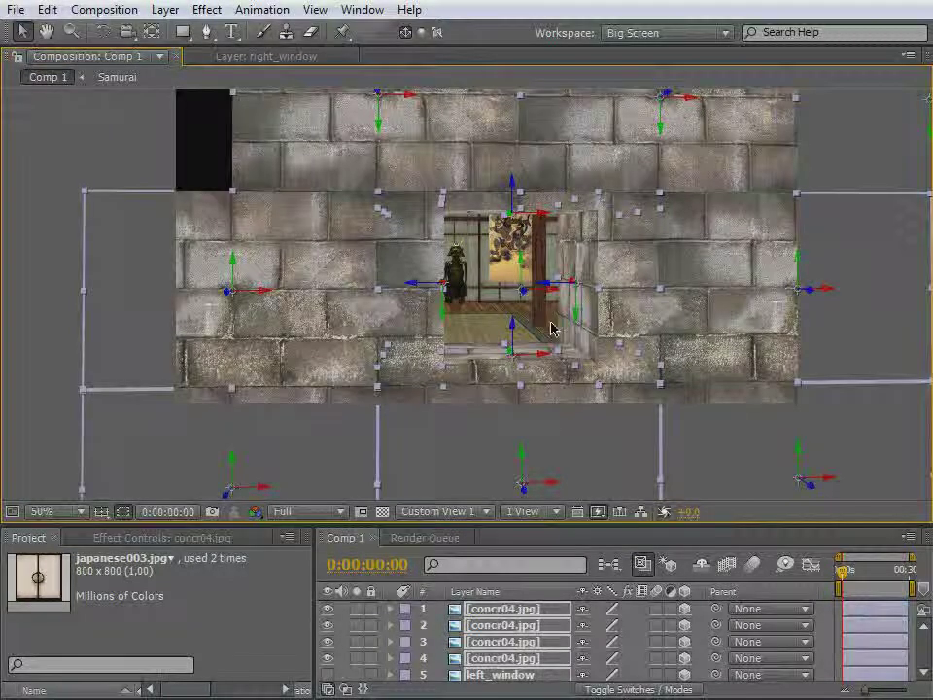
Stretch the woodground.jpg floor lengthwise toward the entrance and slide it forward along its Y axis to fill the gap at the doorway
drag(555, 327, 504, 301)
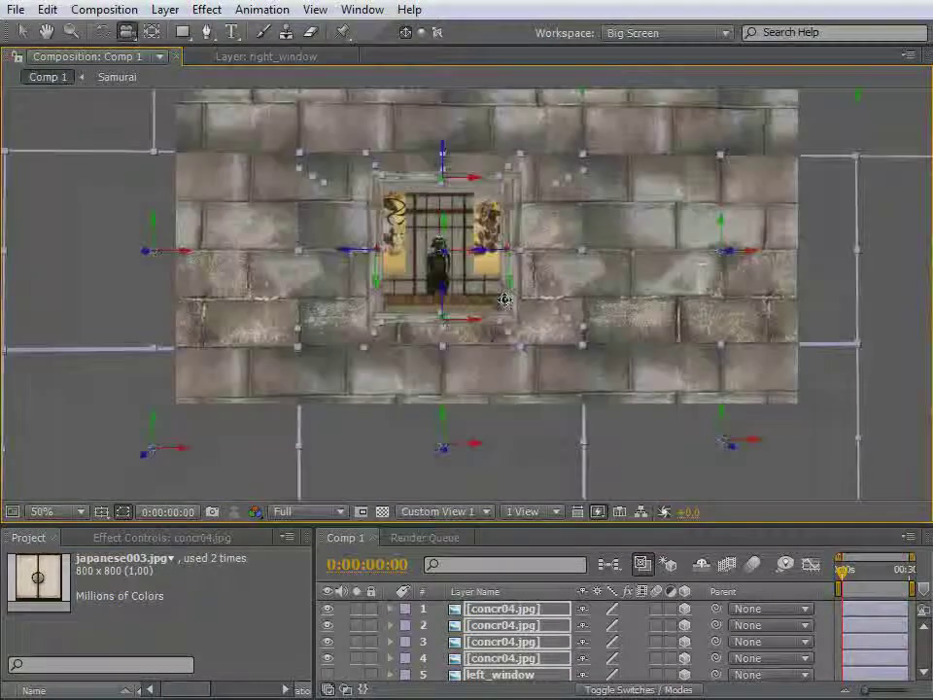
drag(422, 239, 592, 287)
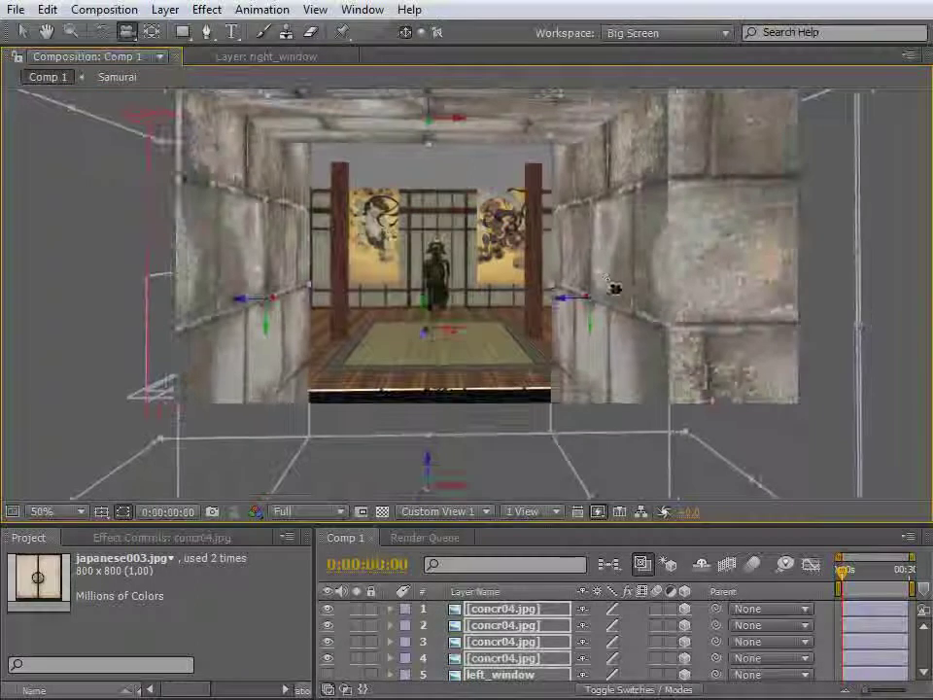
click(23, 31)
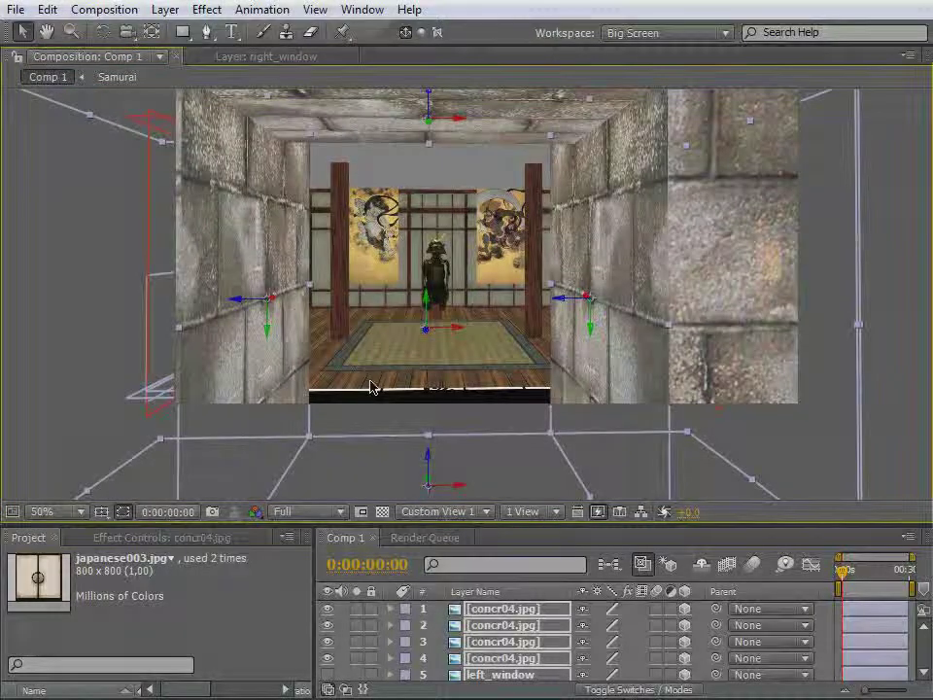
drag(378, 525, 408, 283)
scroll(434, 475, down, 5)
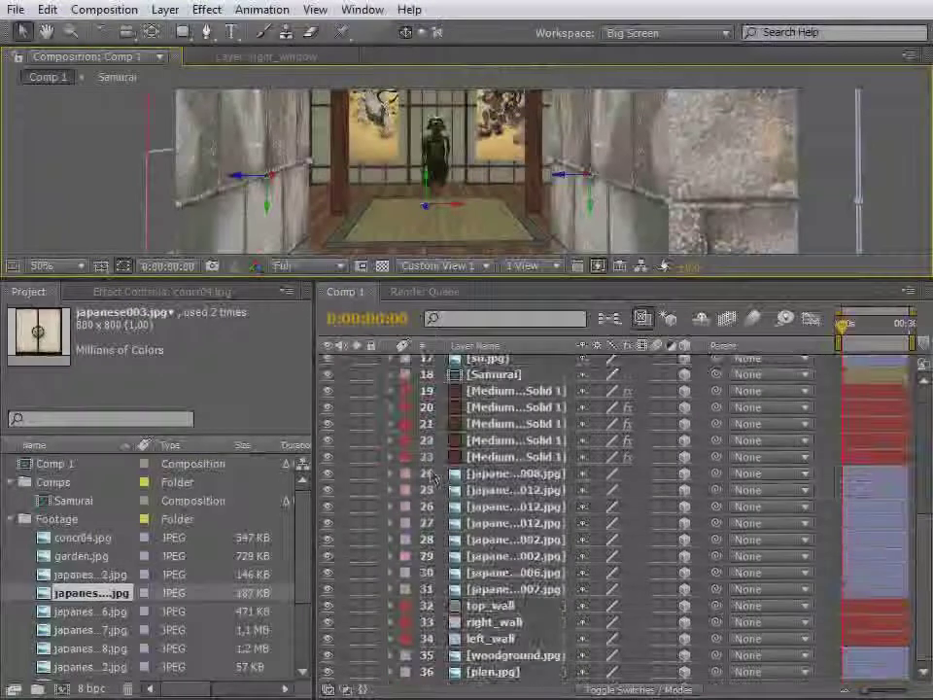
click(489, 657)
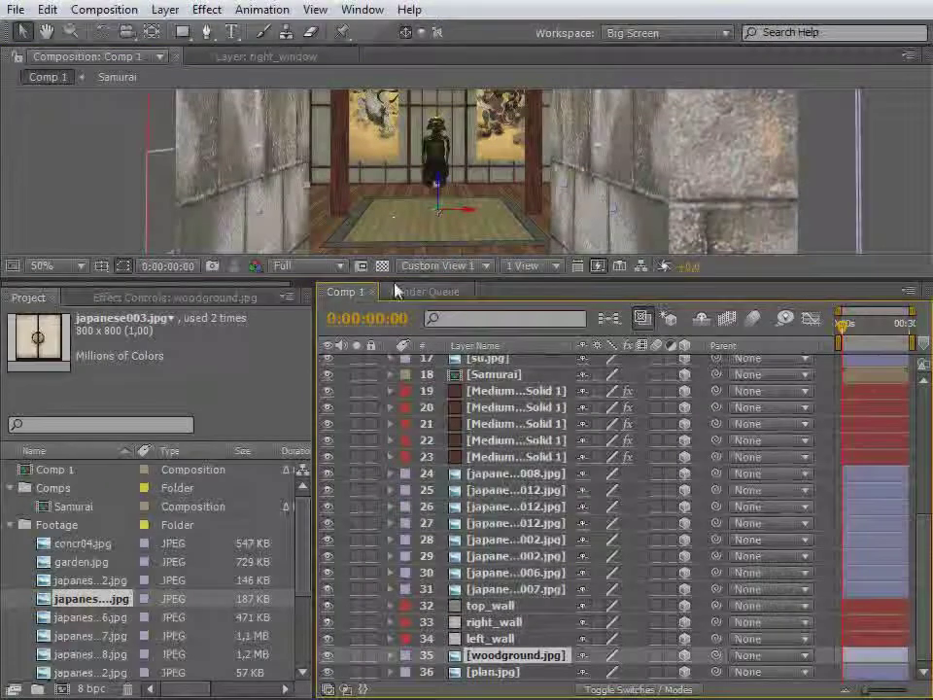
drag(394, 289, 390, 432)
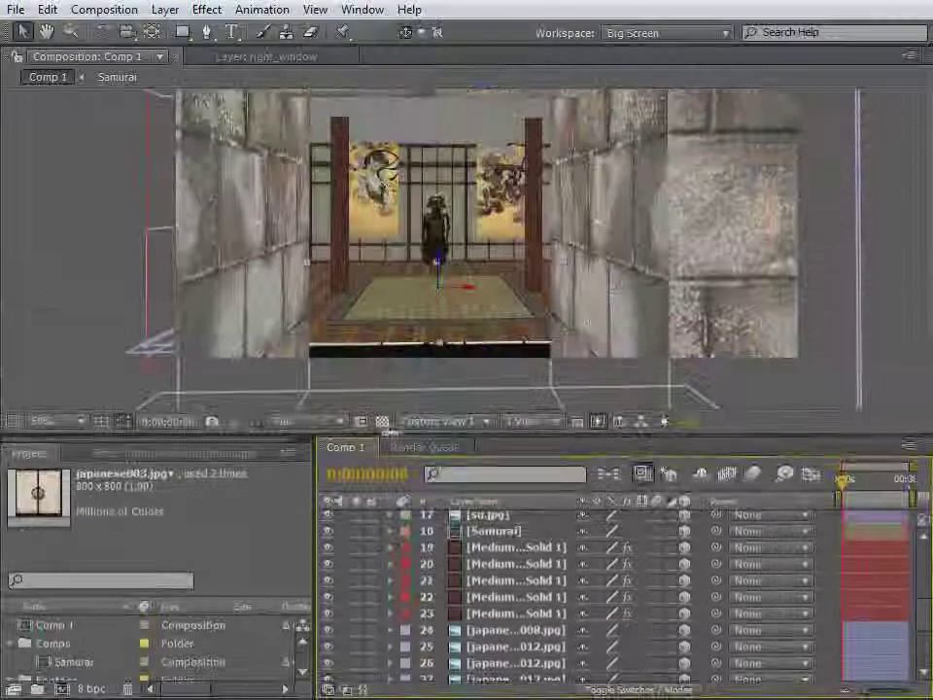
mouse_move(438, 341)
mouse_down()
mouse_move(442, 298)
mouse_move(447, 361)
mouse_up()
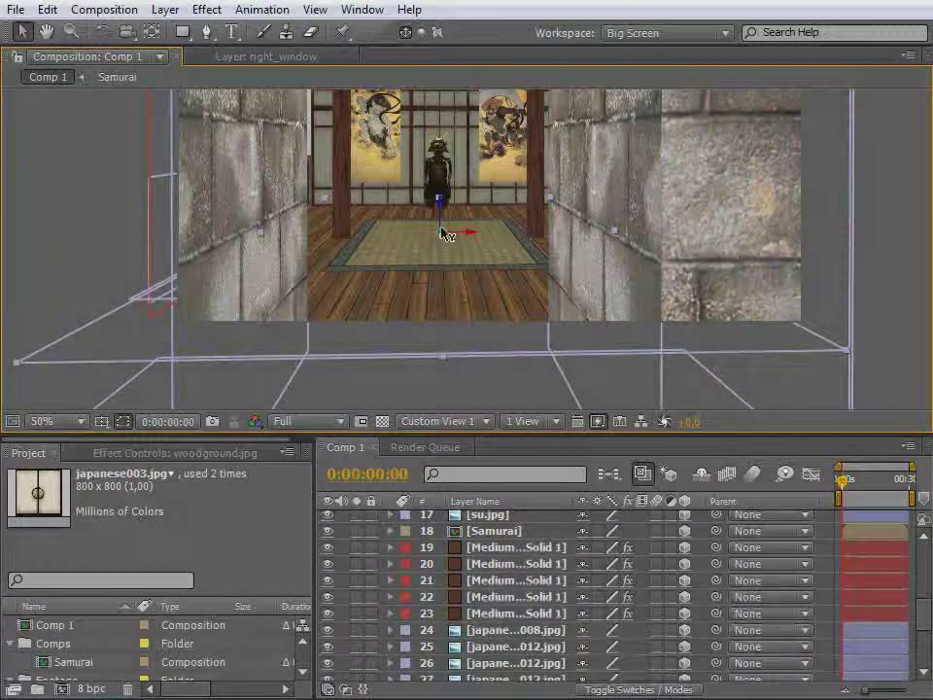
drag(442, 250, 434, 406)
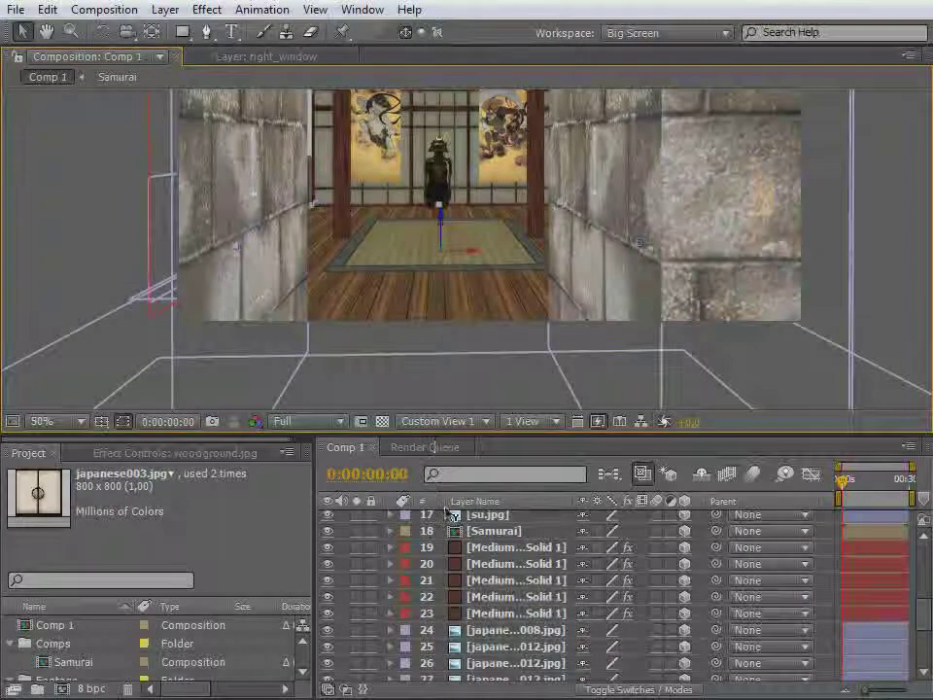
Duplicate the five Medium Gray-Red Solid 1 pillar layers, 19 to 23, and move the copies along Z toward the entrance as a front pair
drag(457, 248, 239, 440)
drag(542, 316, 812, 194)
click(24, 31)
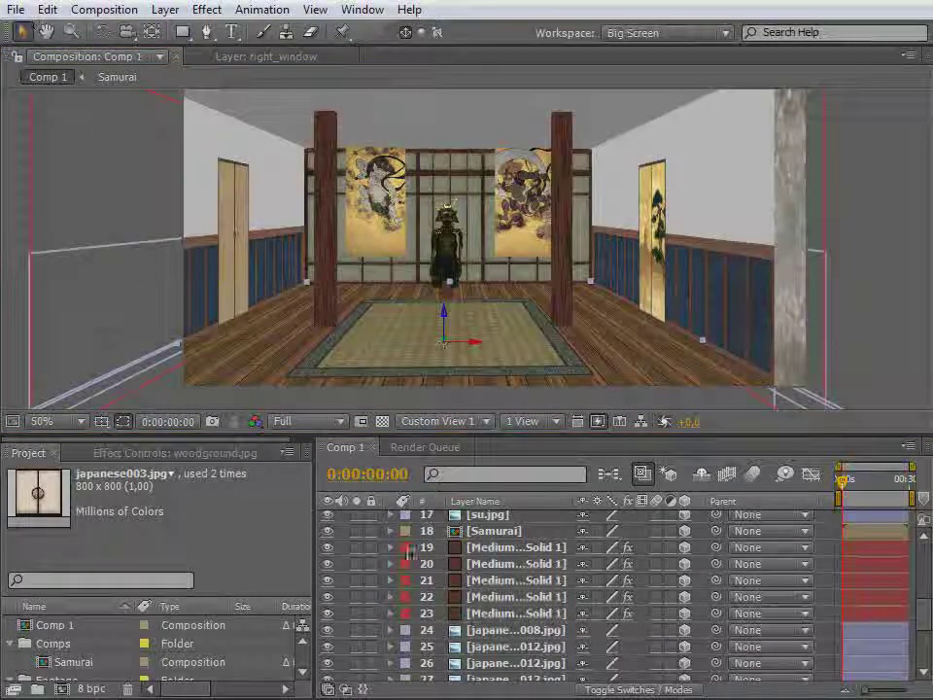
click(498, 549)
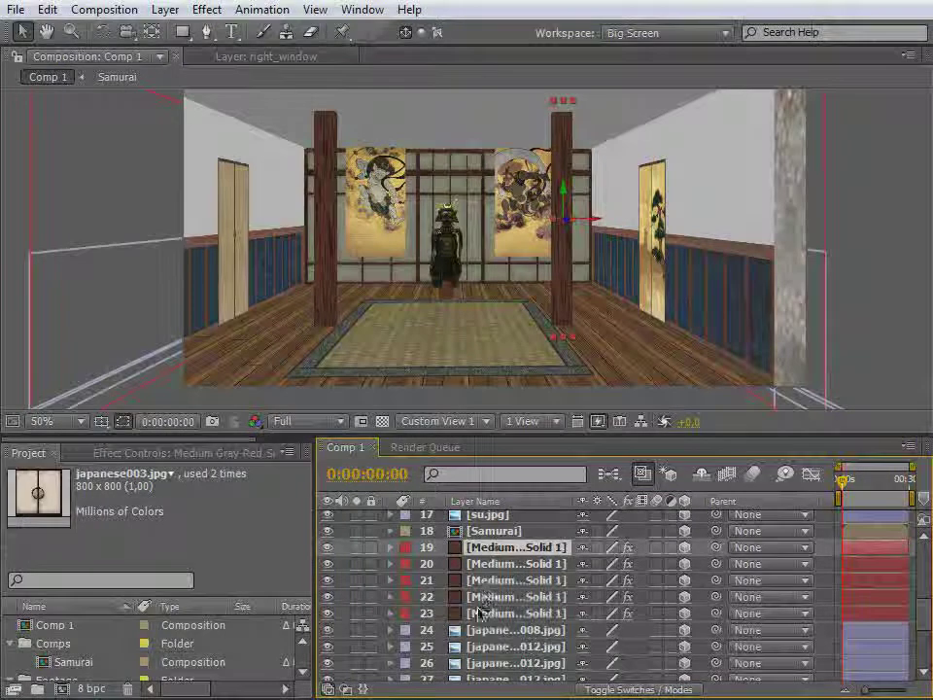
shift+click(490, 614)
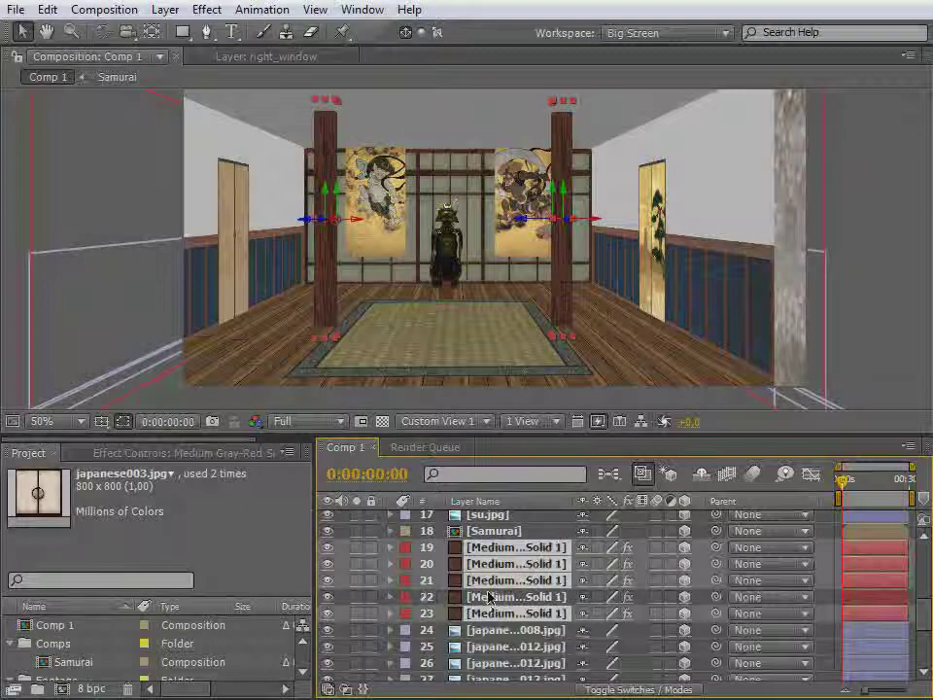
key(ctrl+d)
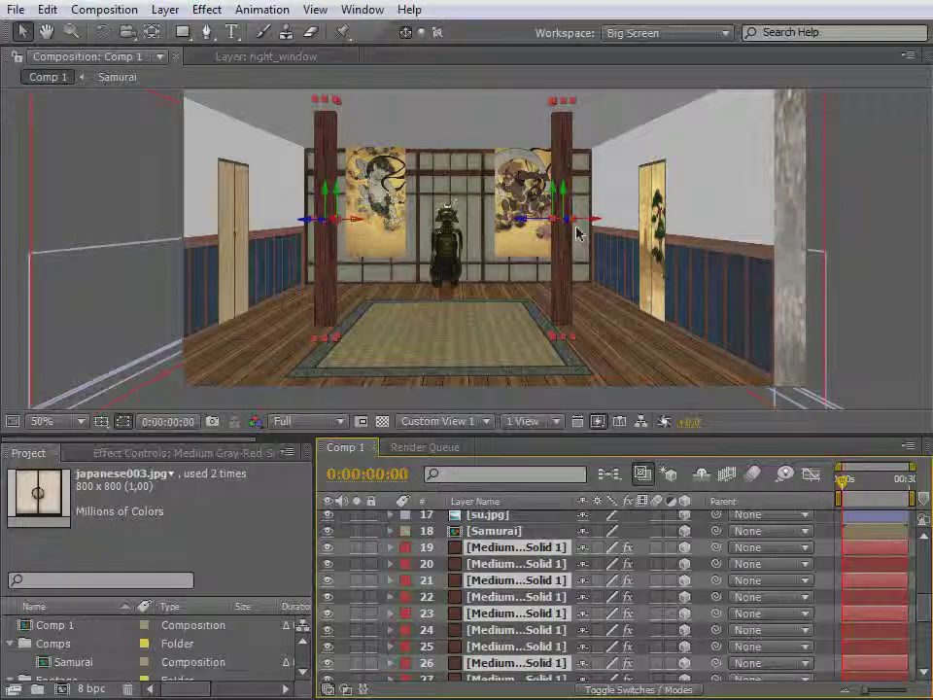
drag(568, 223, 932, 241)
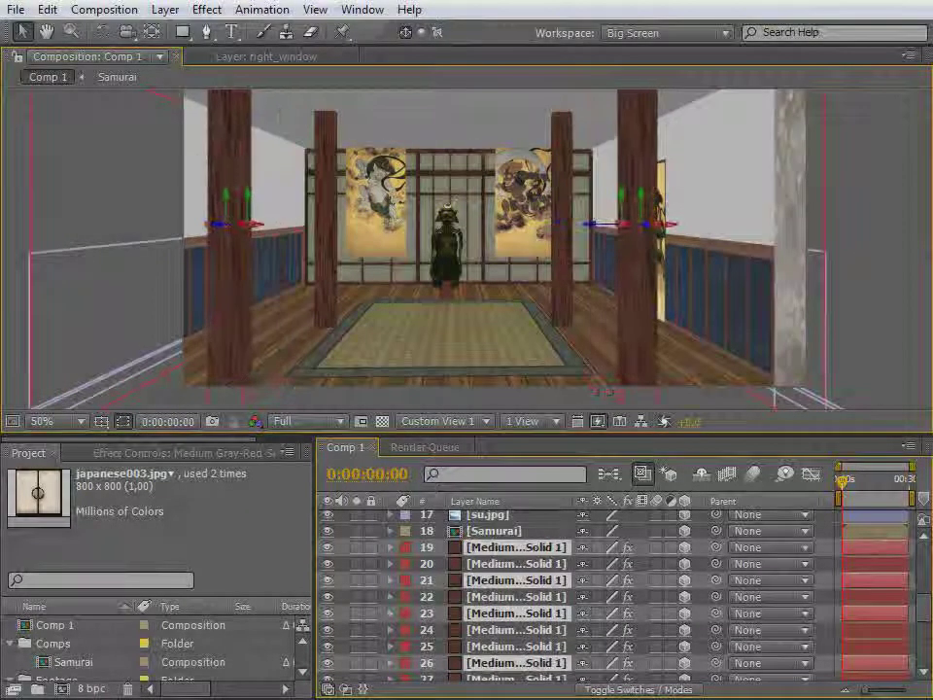
drag(649, 228, 859, 251)
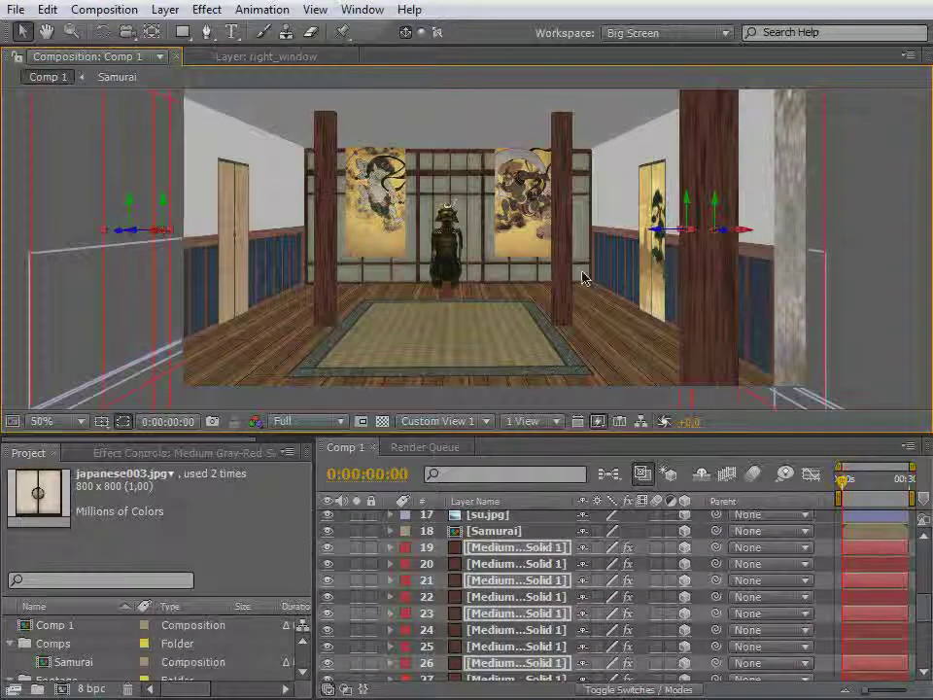
key(c)
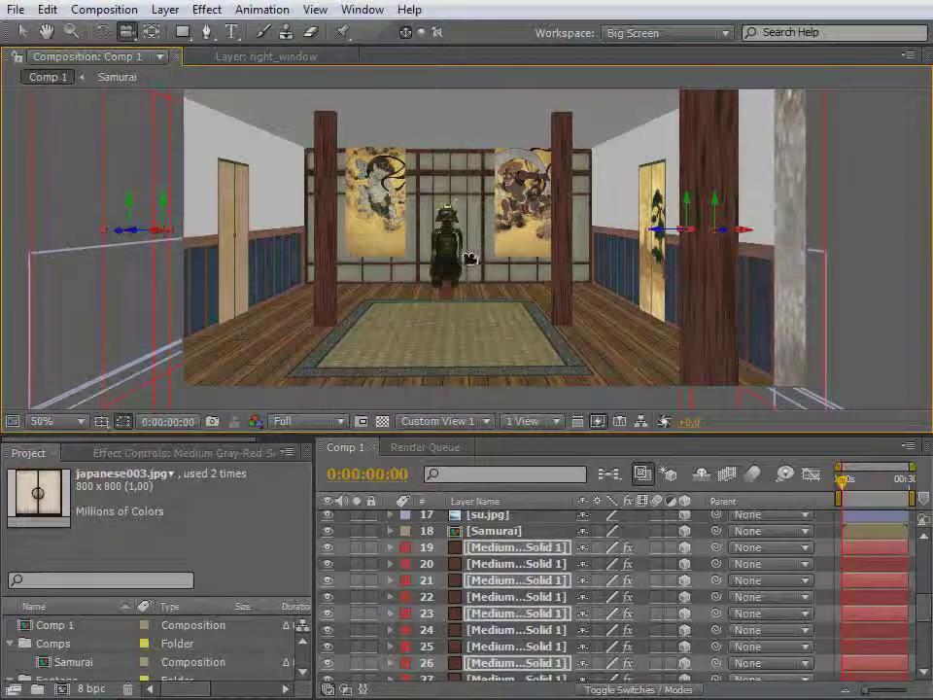
Select layers 1 to 15, the concr04.jpg stones and both door halves, and move them sideways along Z to line up with the room
drag(455, 255, 426, 268)
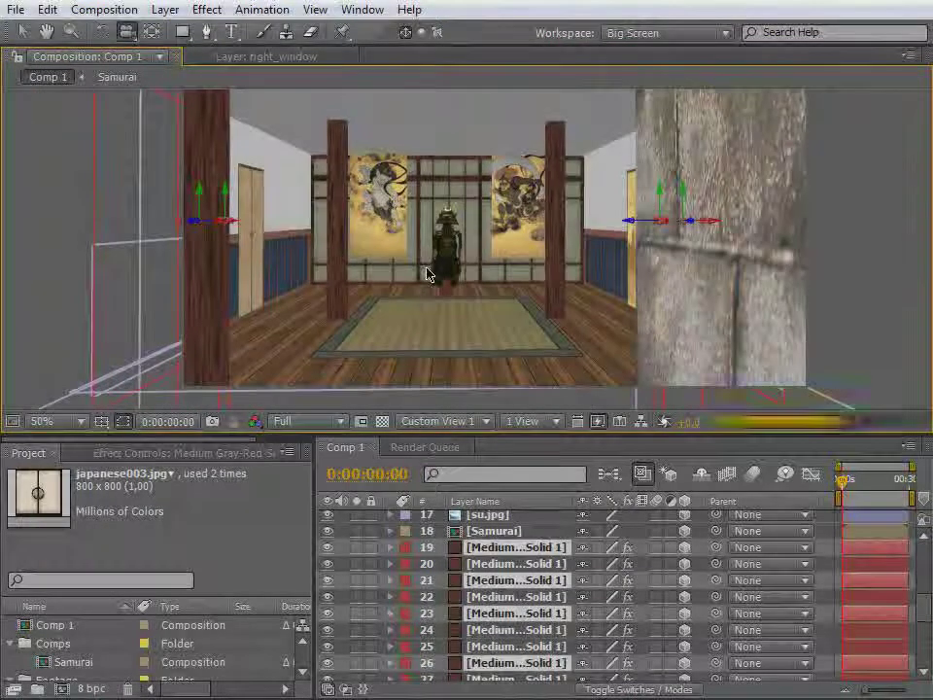
key(v)
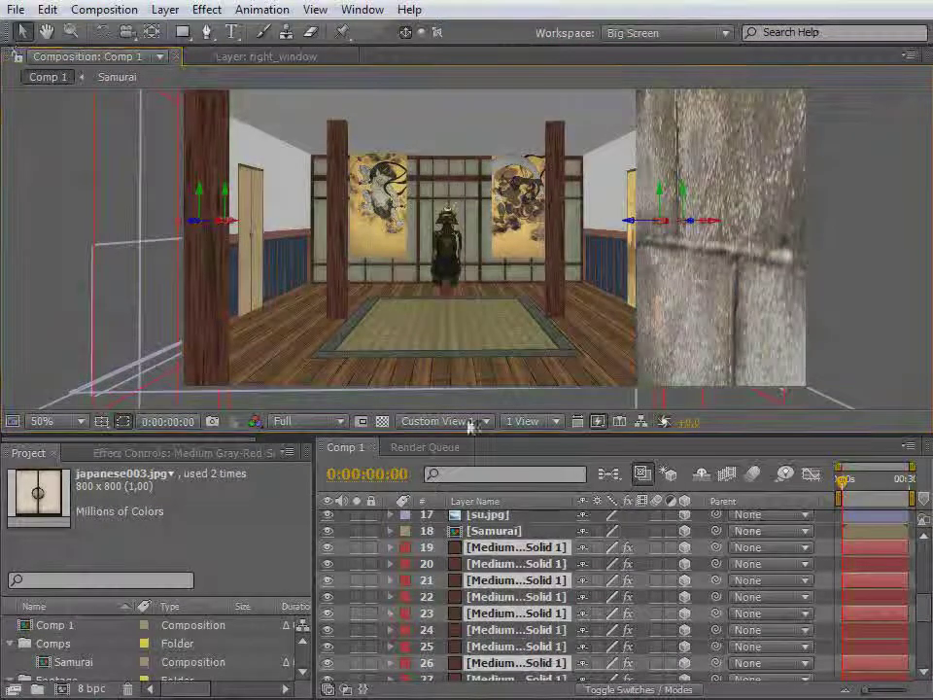
drag(531, 442, 525, 364)
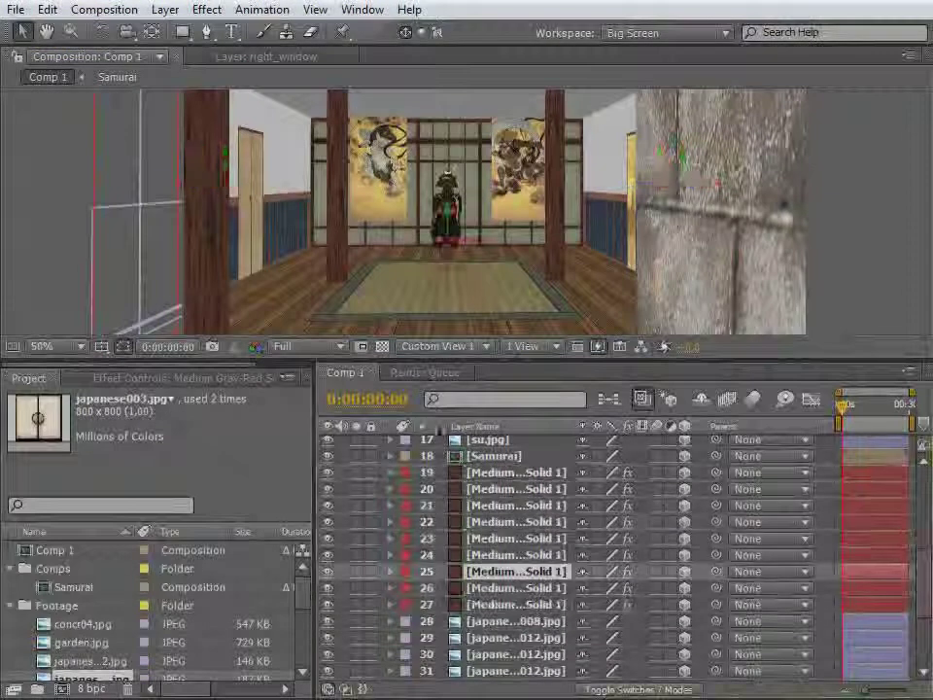
click(393, 456)
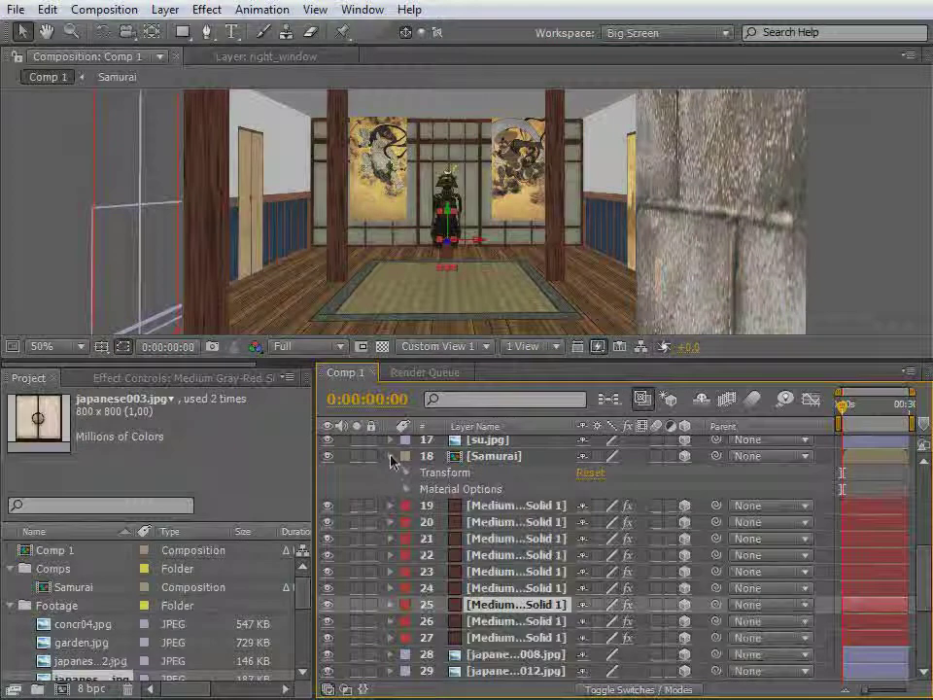
click(392, 456)
scroll(461, 495, up, 5)
click(481, 457)
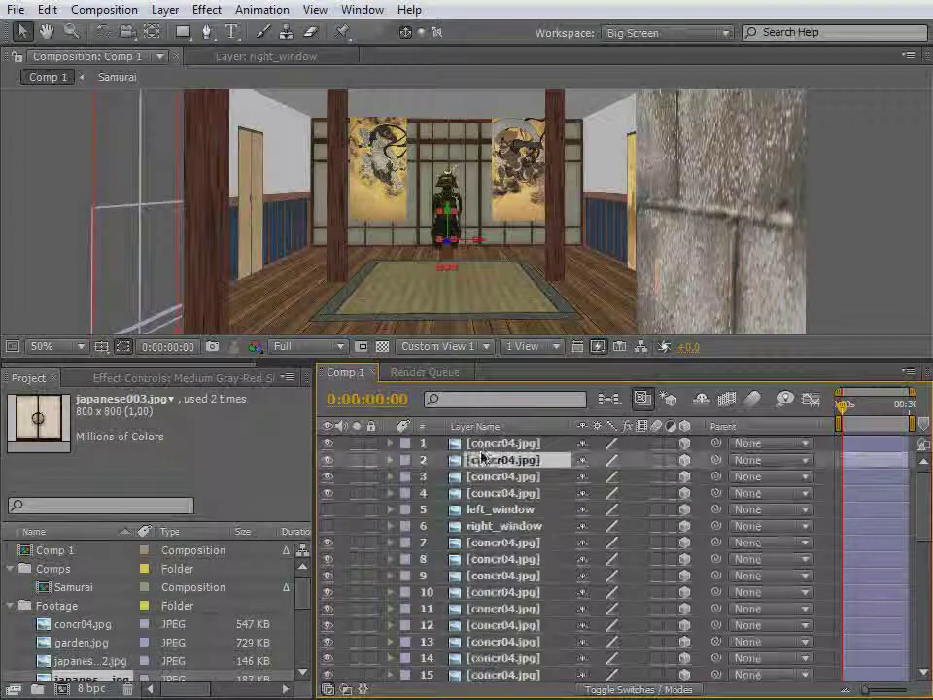
click(484, 446)
scroll(481, 476, down, 2)
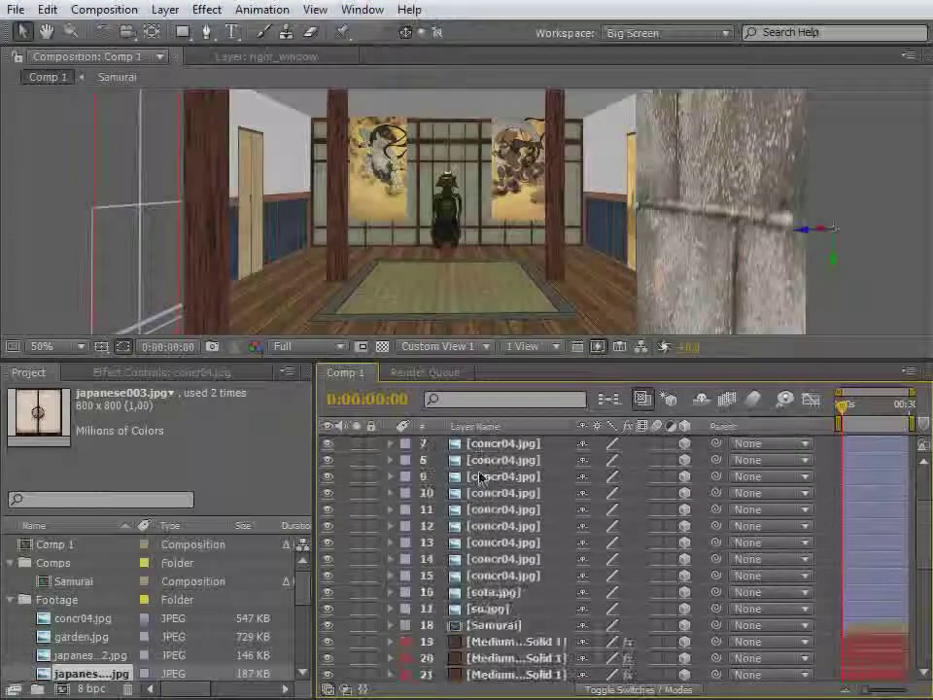
shift+click(489, 576)
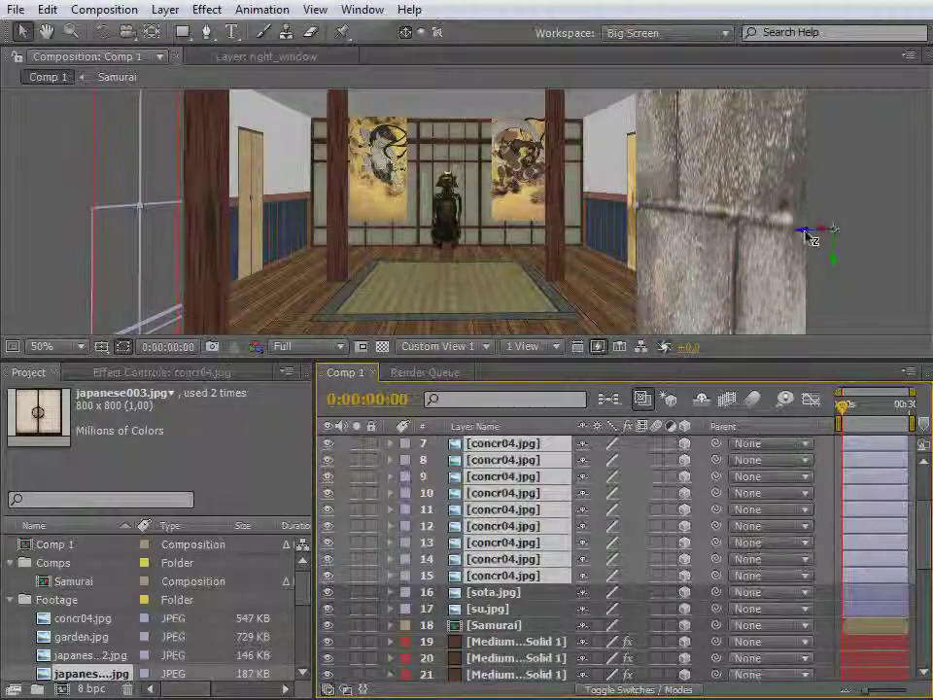
mouse_move(807, 236)
mouse_down()
mouse_move(818, 239)
mouse_move(813, 232)
mouse_up()
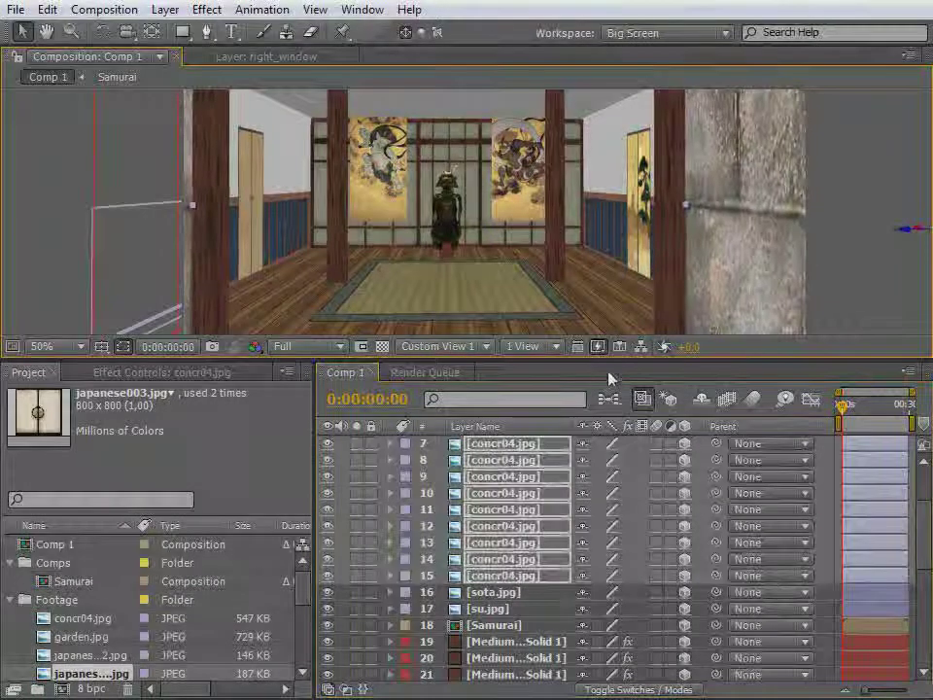
Enlarge the composition view and turn on the Title/Action Safe guides
drag(608, 360, 412, 469)
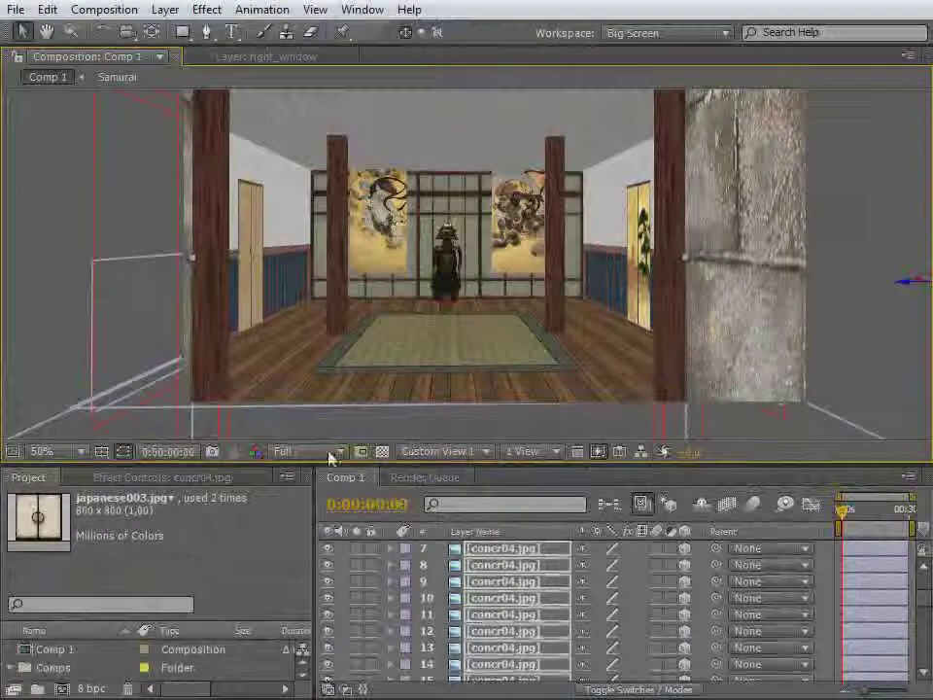
click(99, 451)
click(116, 484)
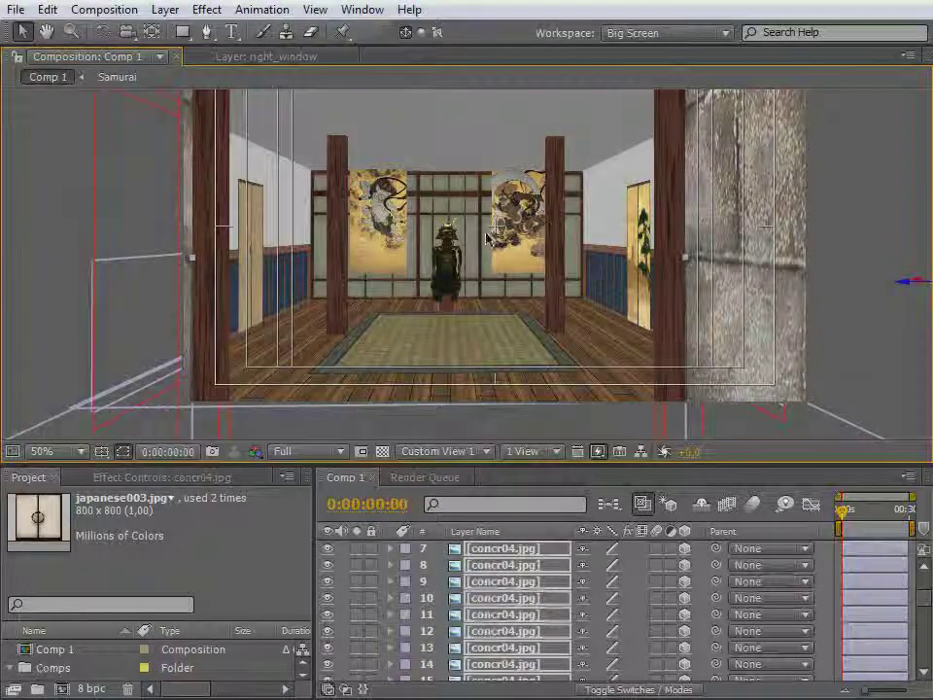
Fine-tune the sideways position of the selected stone entrance layers along their Z axis to centre the passage on the room
drag(487, 235, 577, 242)
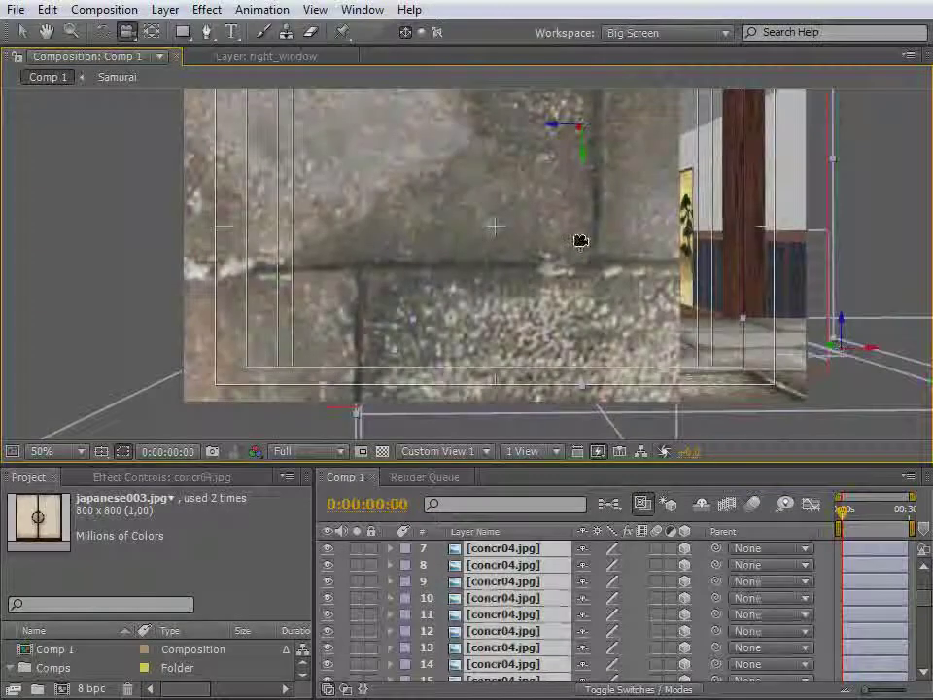
key(v)
drag(553, 131, 489, 139)
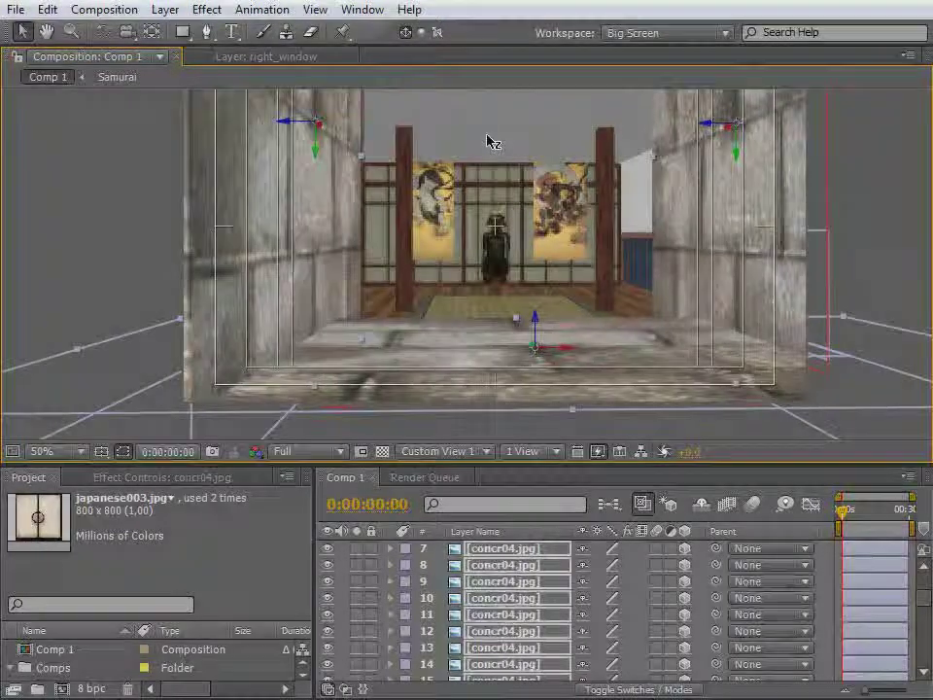
key(c)
drag(492, 194, 547, 251)
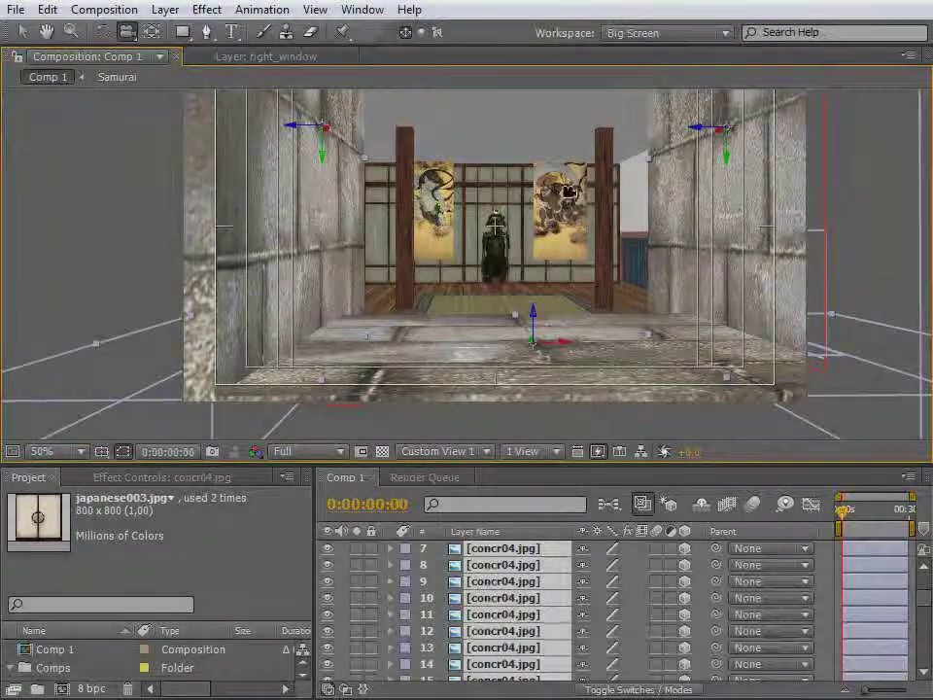
drag(515, 315, 543, 436)
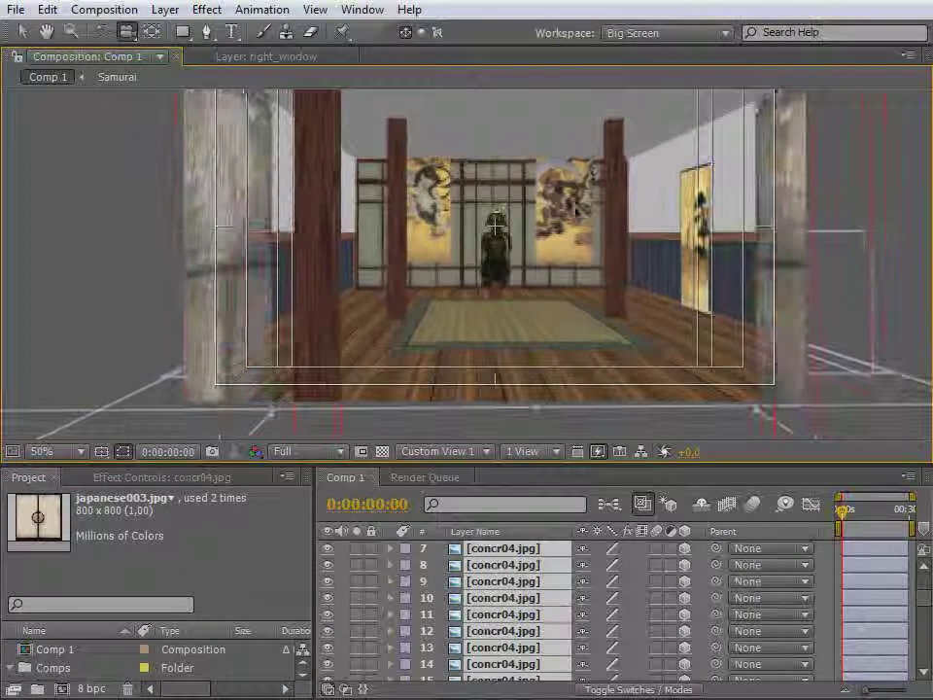
drag(572, 211, 565, 219)
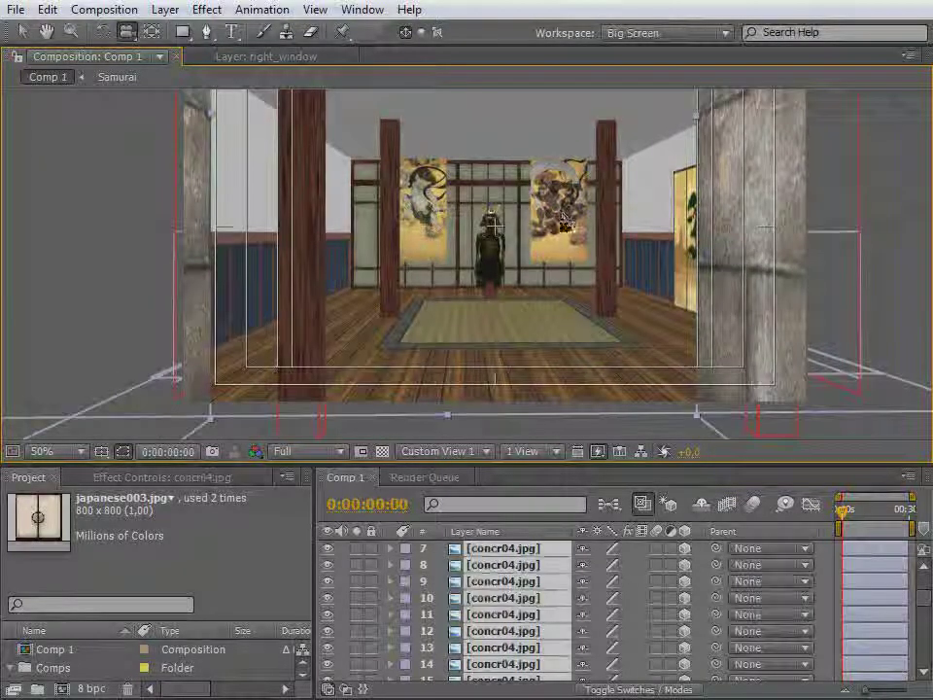
key(v)
scroll(539, 265, down, 1)
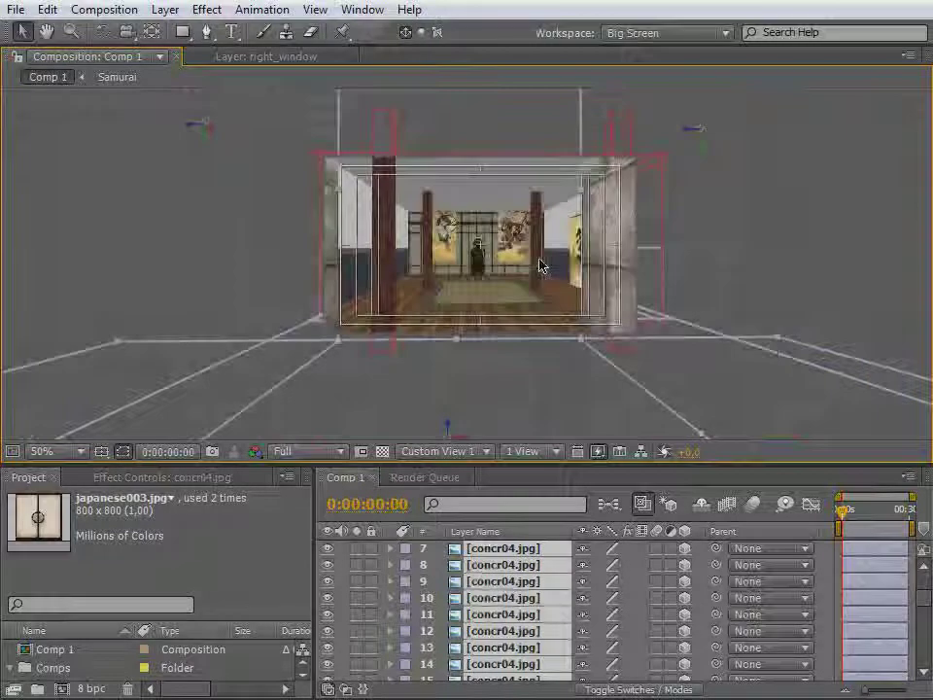
drag(684, 129, 691, 130)
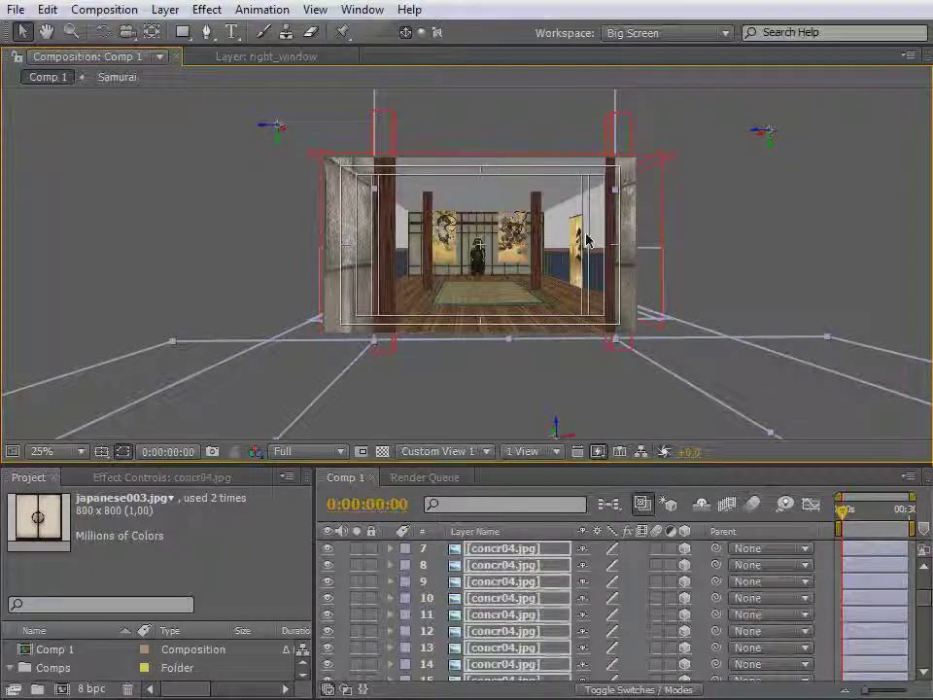
Lower the selected stone entrance layers along Y to uncover the wood floor and nudge them slightly sideways along Z
drag(590, 239, 584, 234)
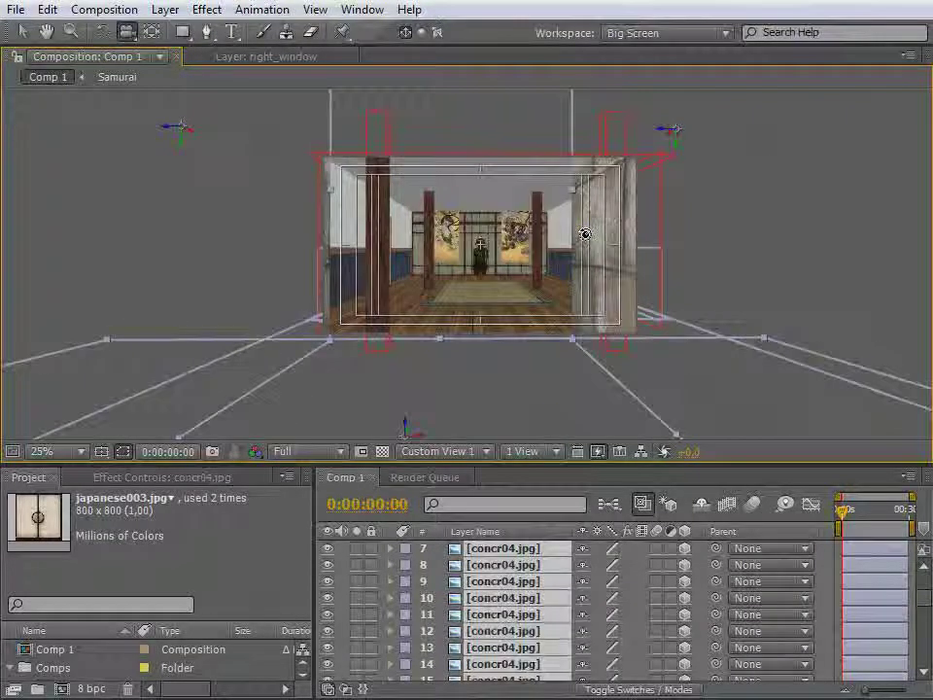
key(ctrl+z)
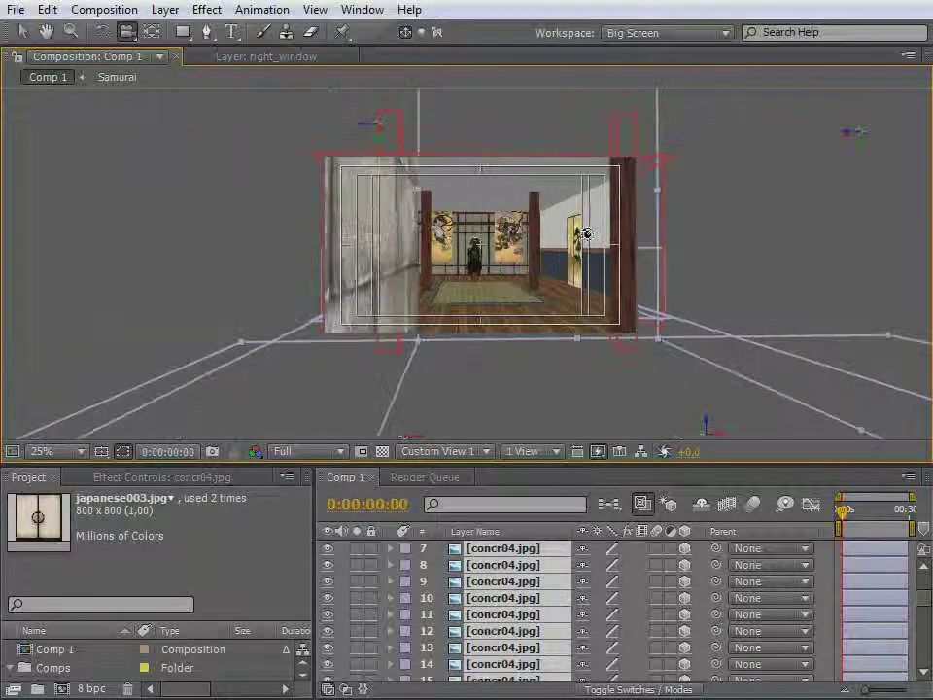
key(ctrl+shift+z)
drag(588, 243, 551, 251)
key(v)
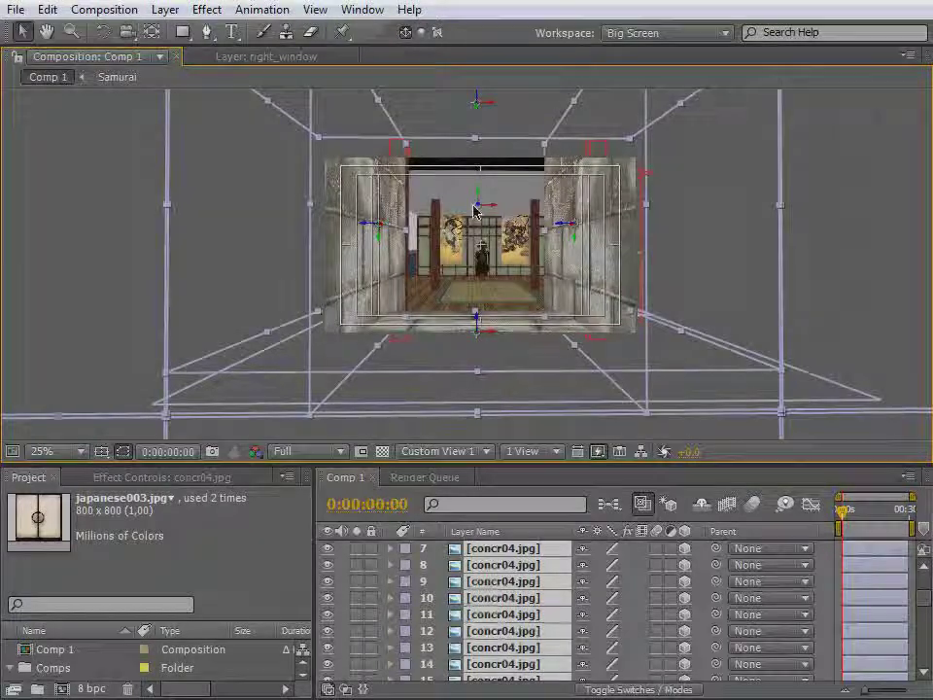
drag(478, 194, 479, 202)
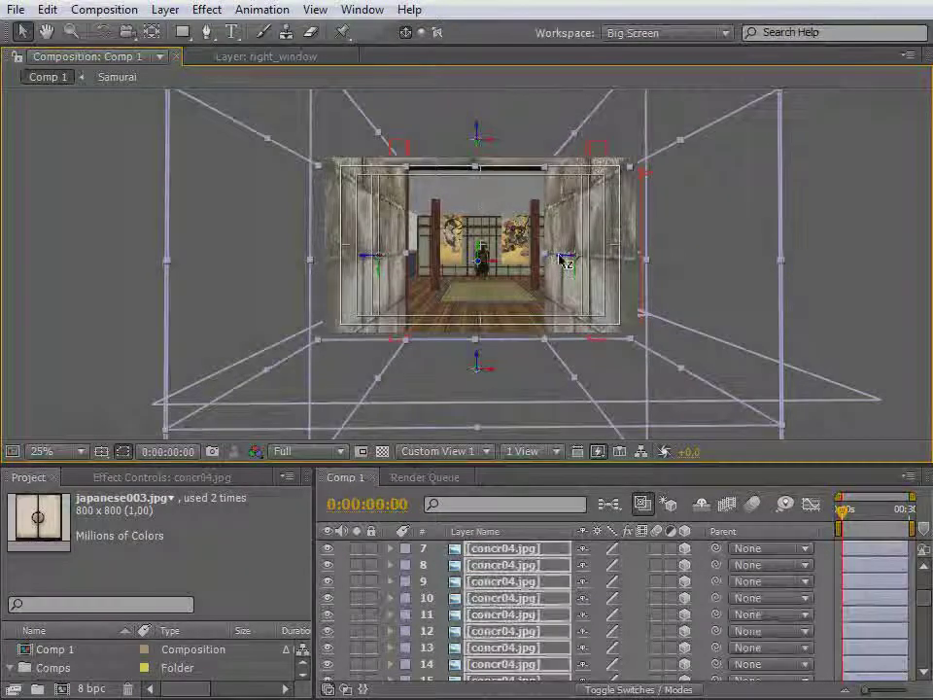
drag(555, 257, 560, 257)
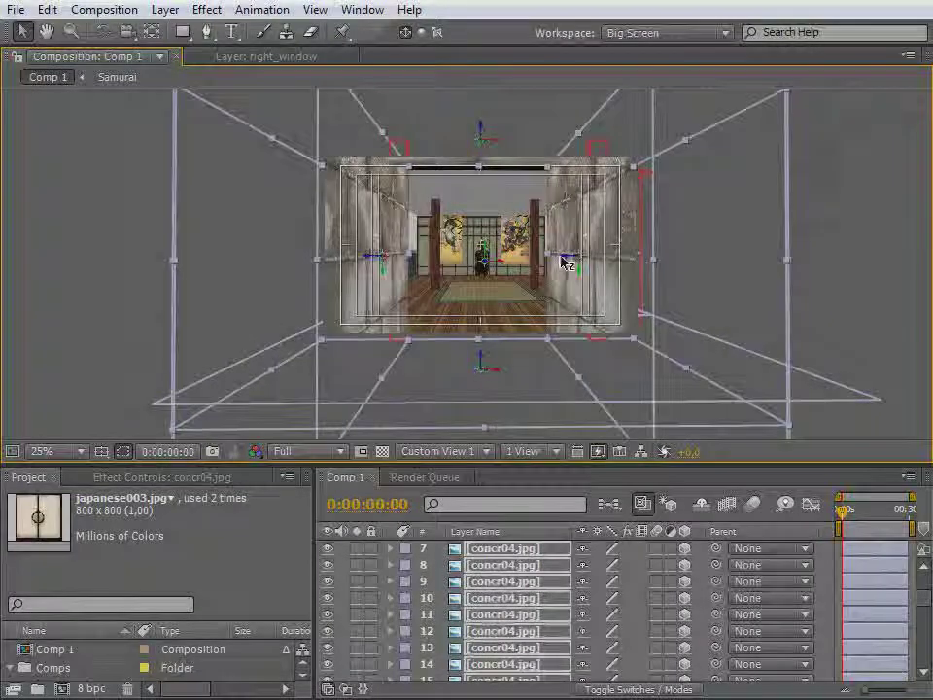
key(c)
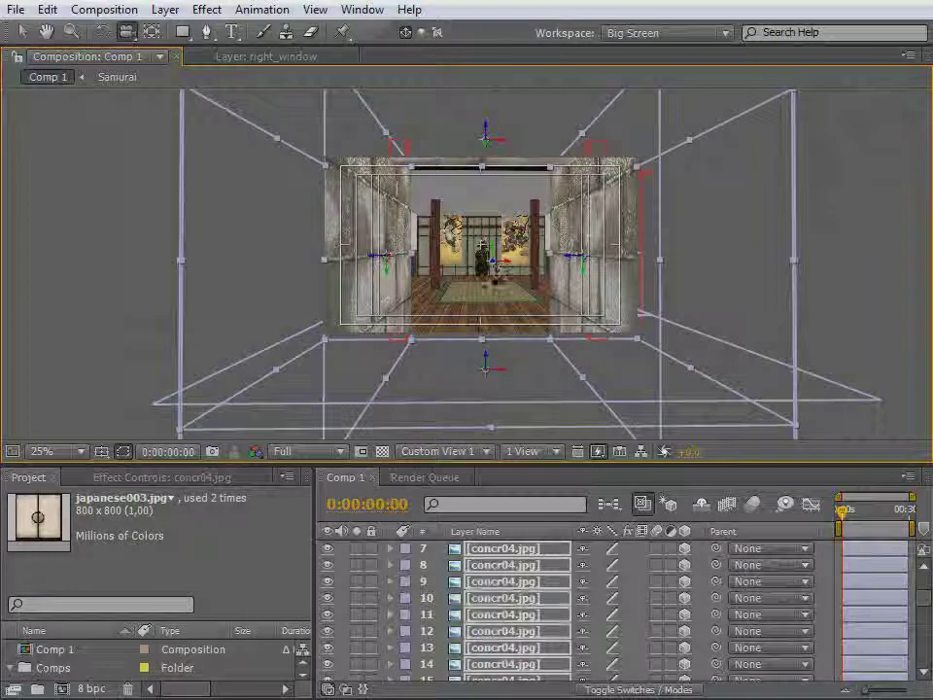
drag(499, 268, 532, 287)
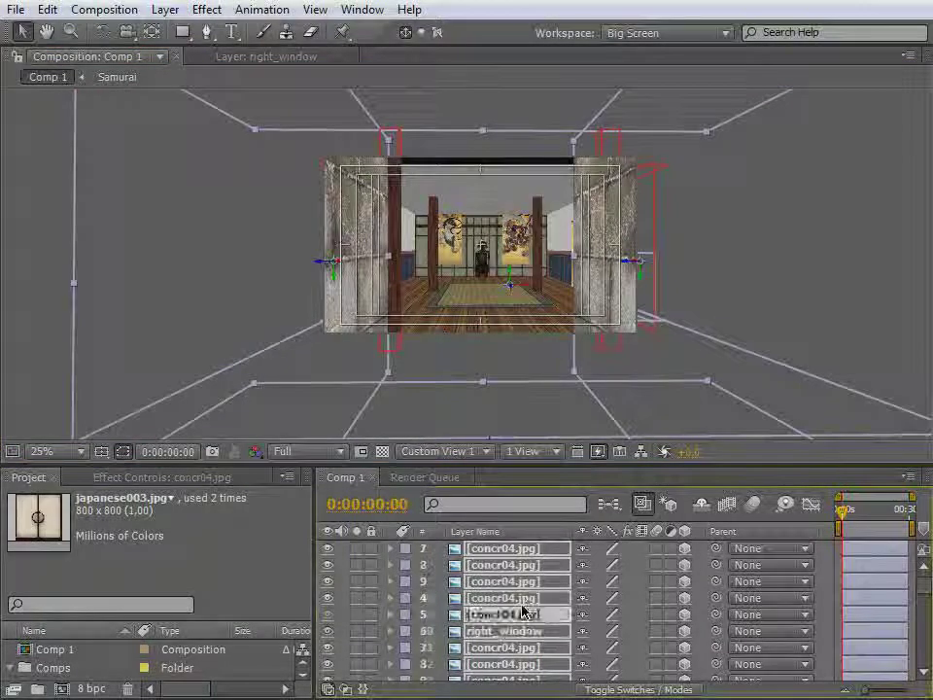
Find the duplicated Medium Gray-Red Solid 1 layers that form the front pillar pair and delete them, keeping the original pillars
scroll(523, 610, down, 6)
scroll(523, 611, up, 3)
click(523, 597)
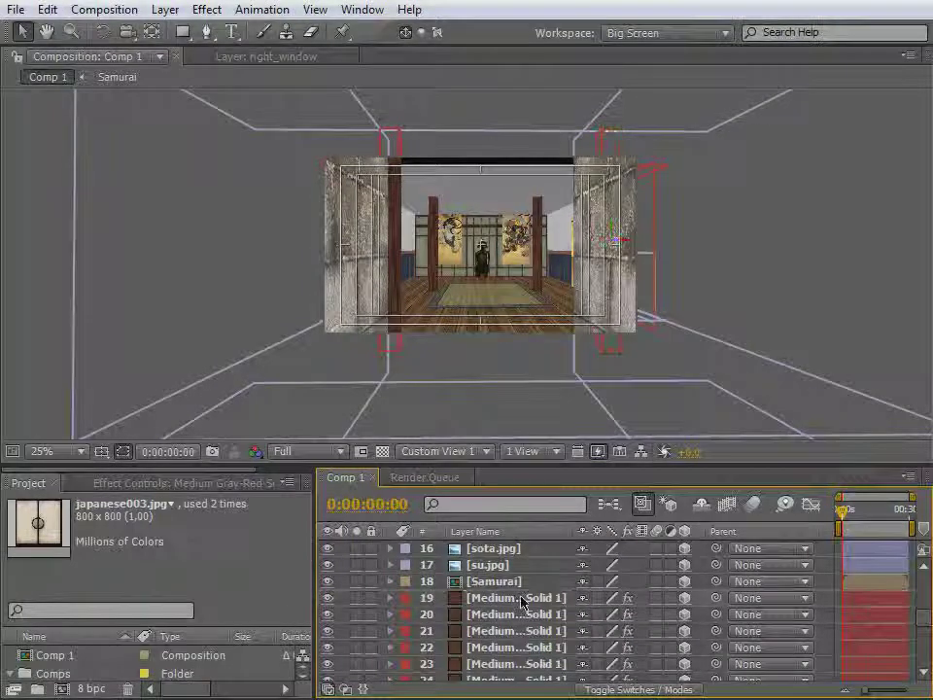
click(518, 614)
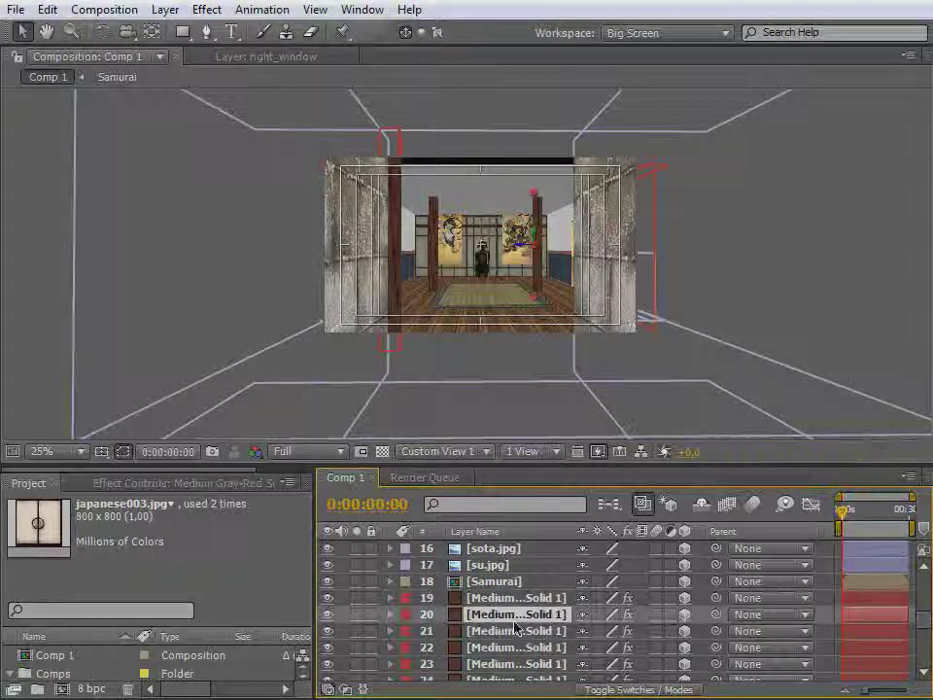
click(513, 631)
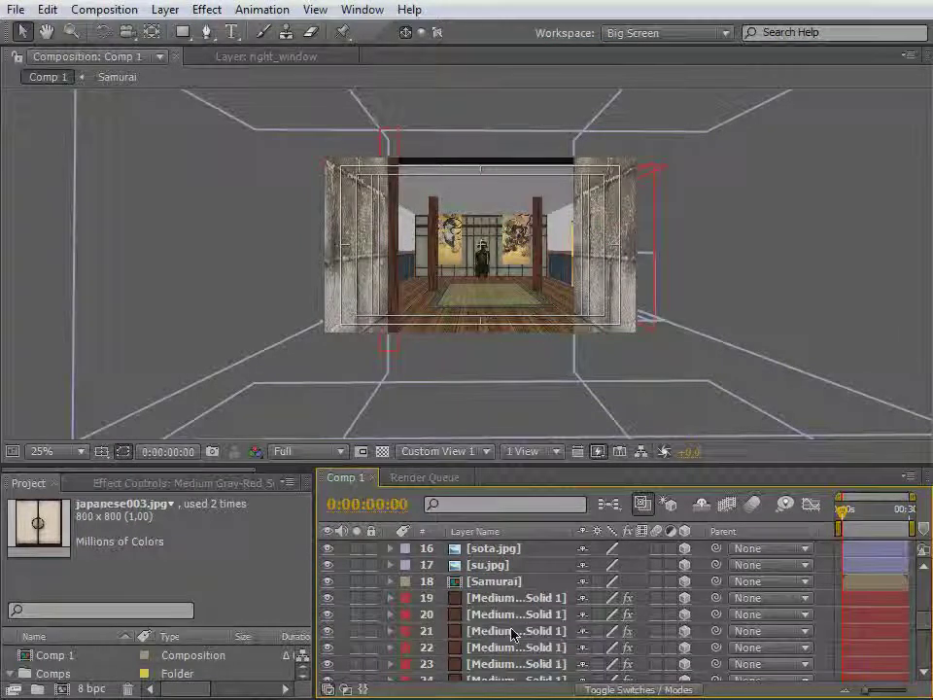
click(513, 647)
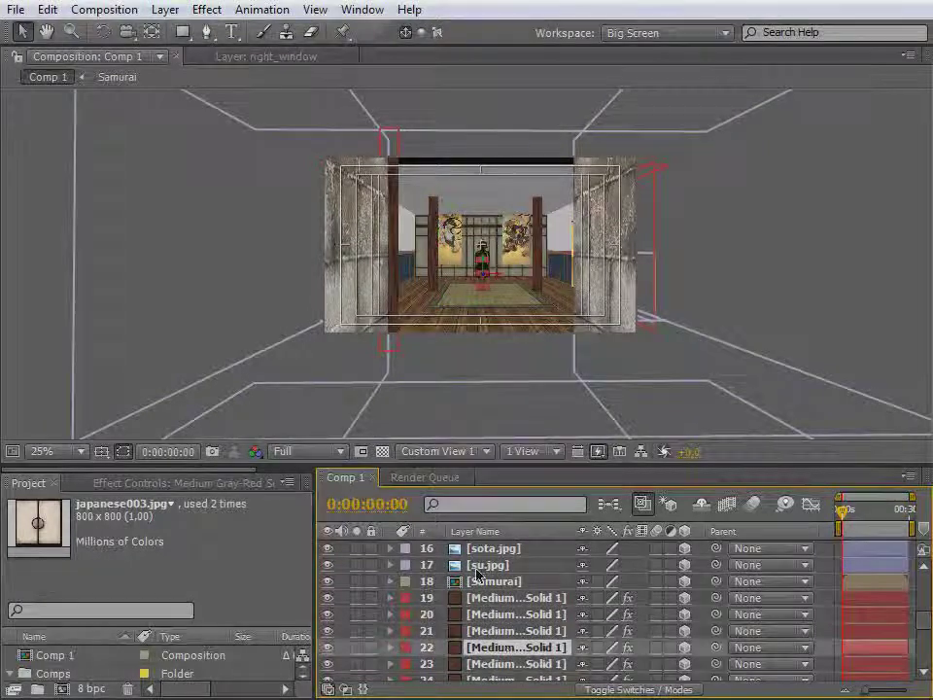
click(394, 282)
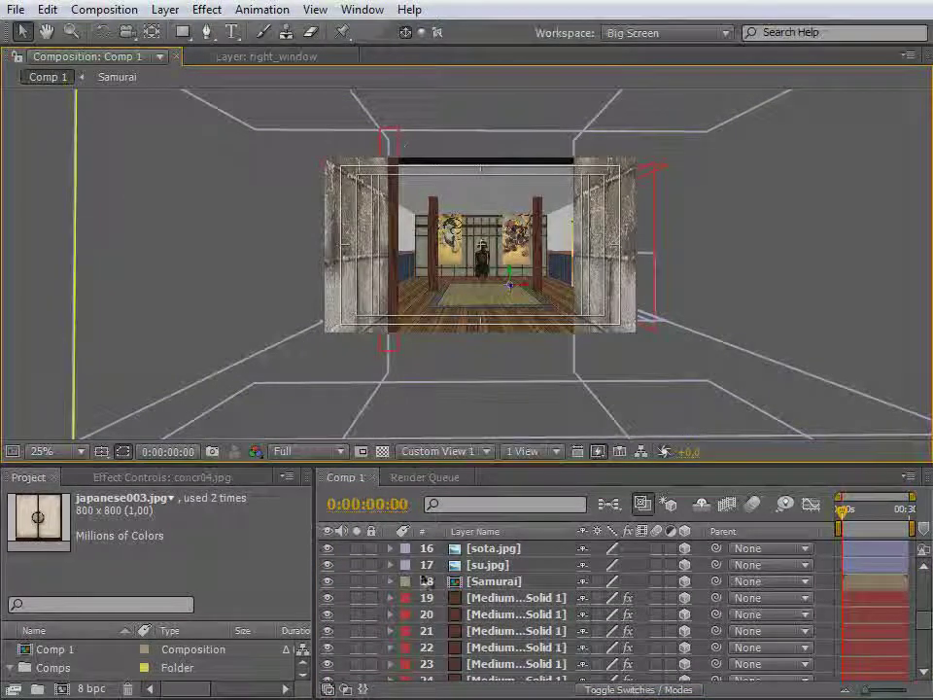
click(485, 662)
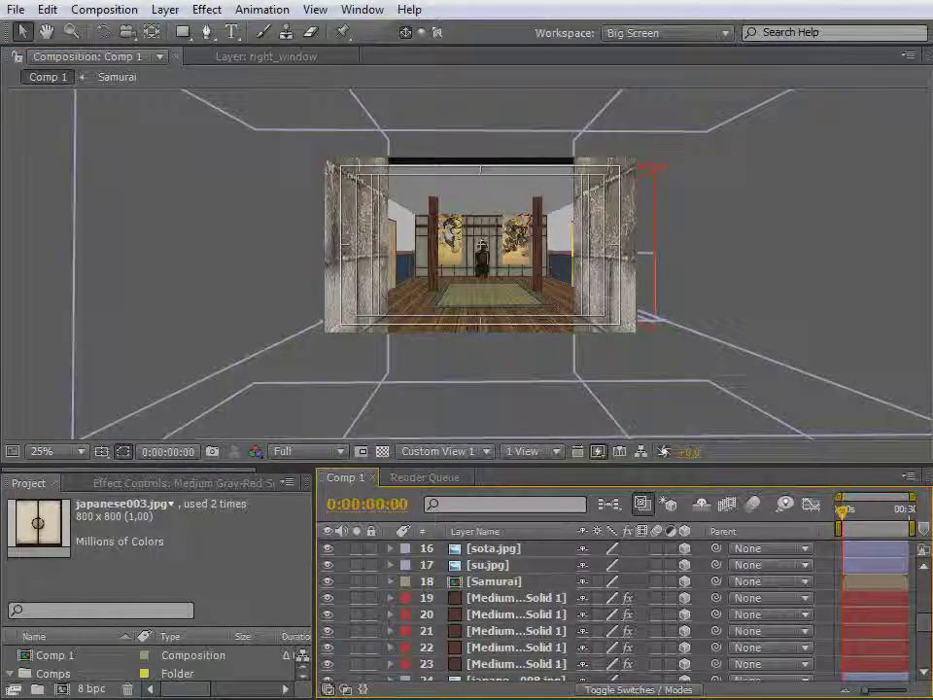
Stretch the front edge of the top_wall ceiling toward the entrance to close the gap above the doorway, and deselect it
click(510, 197)
scroll(475, 646, down, 3)
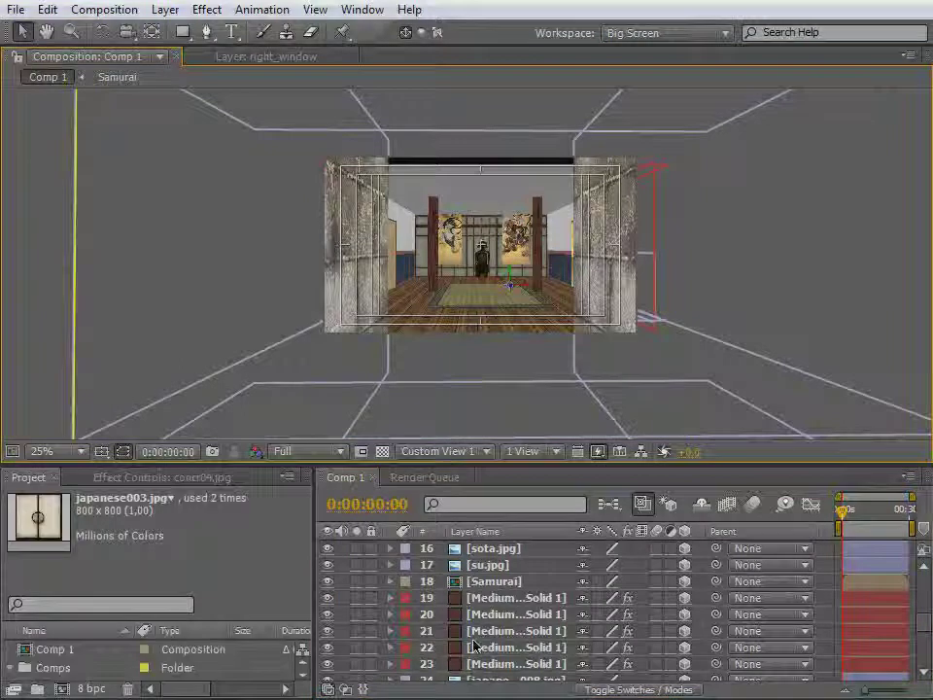
scroll(475, 646, down, 1)
click(481, 613)
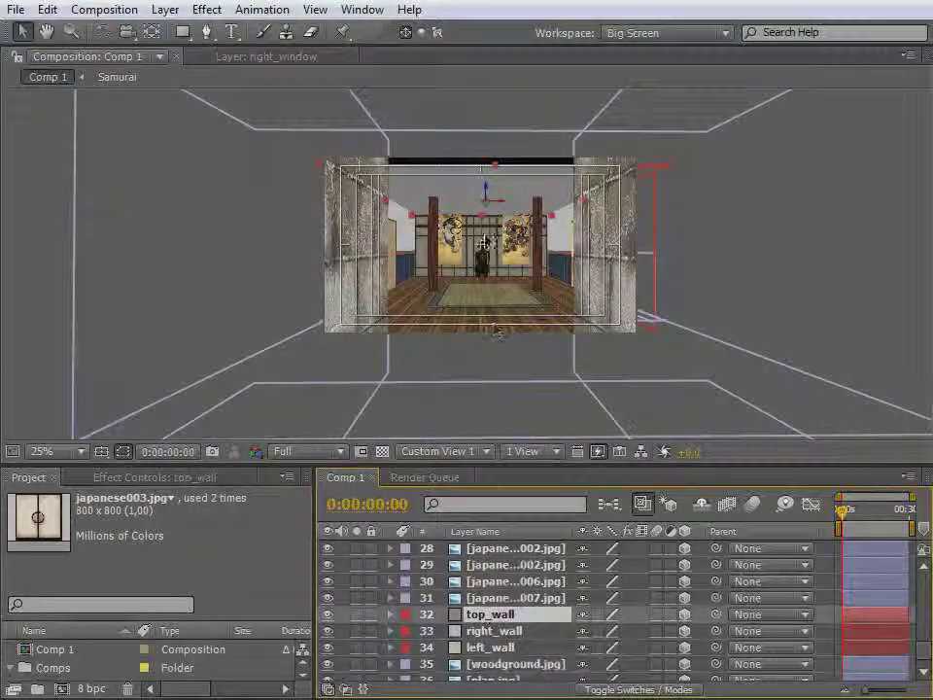
drag(496, 169, 504, 154)
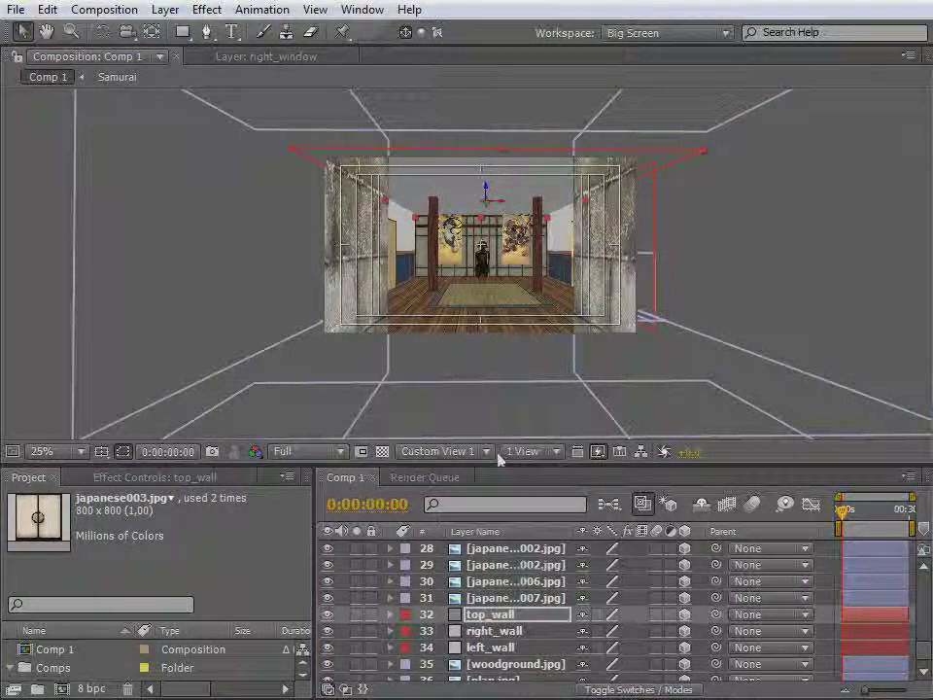
scroll(484, 254, up, 2)
drag(412, 264, 364, 298)
key(v)
click(849, 288)
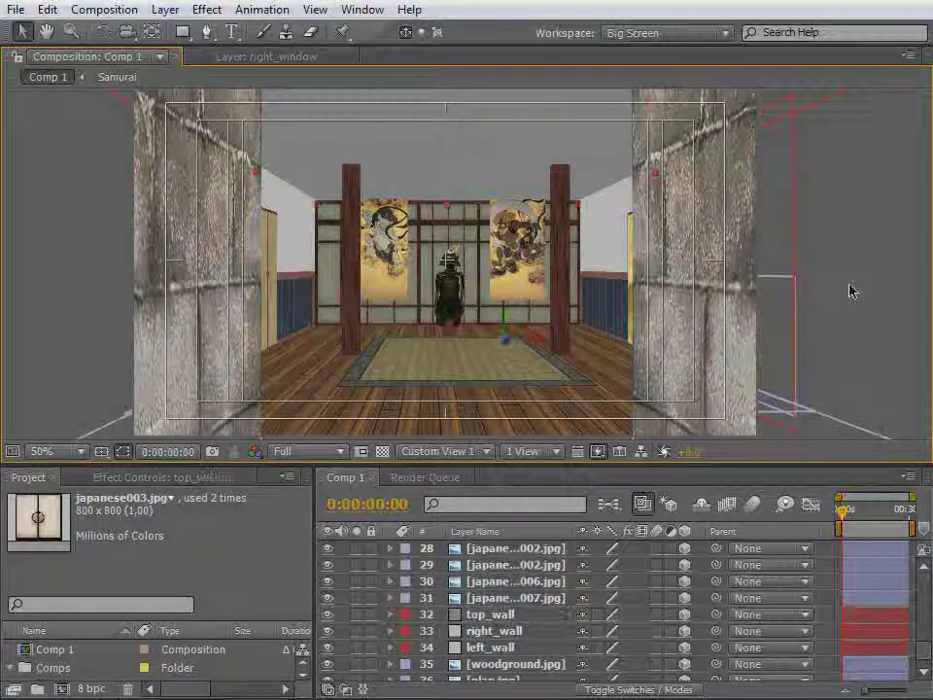